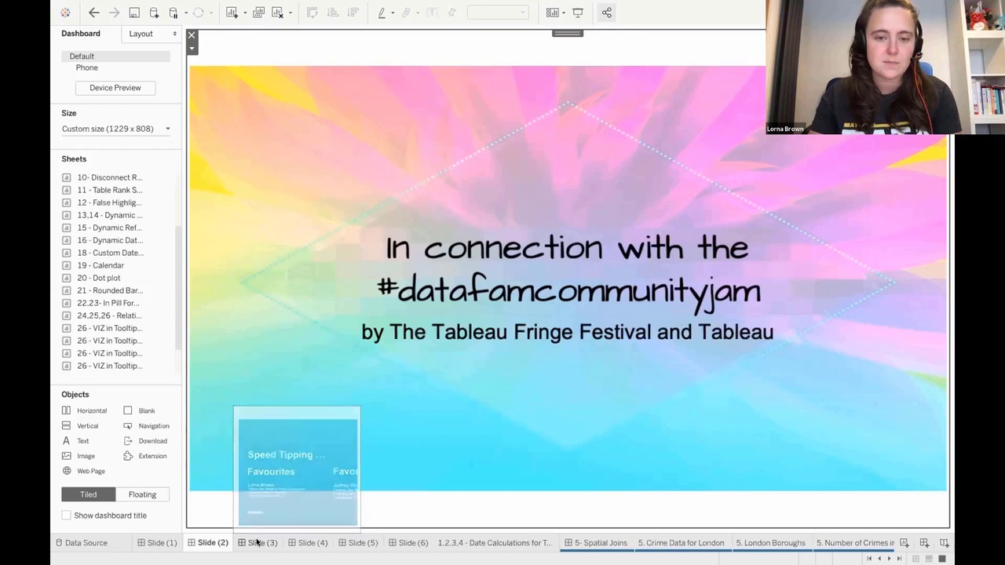
View the presentation slides from Slide (3) through Slide (6), ending on the date calculations for targets sheet
left_click(259, 542)
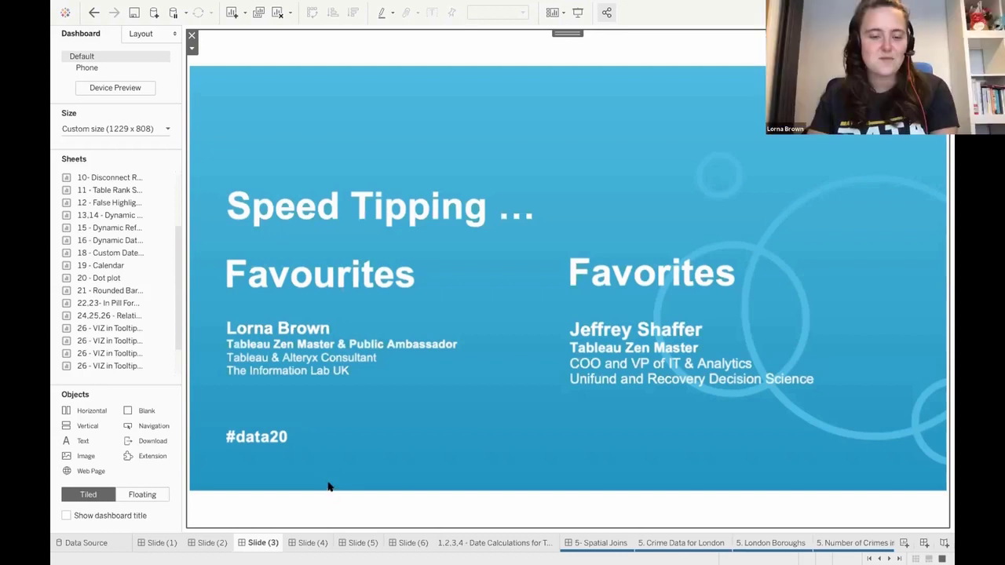
left_click(314, 542)
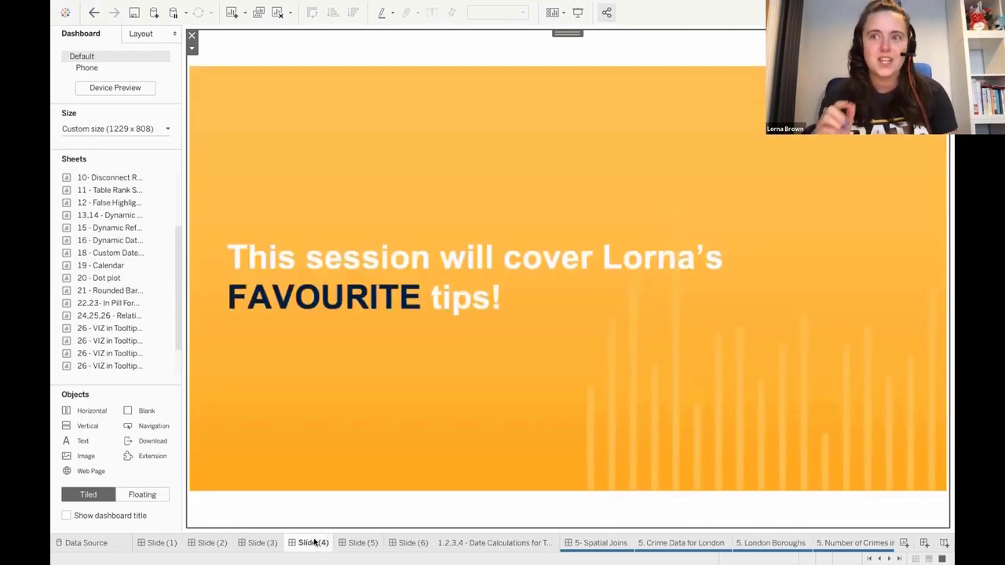
left_click(358, 543)
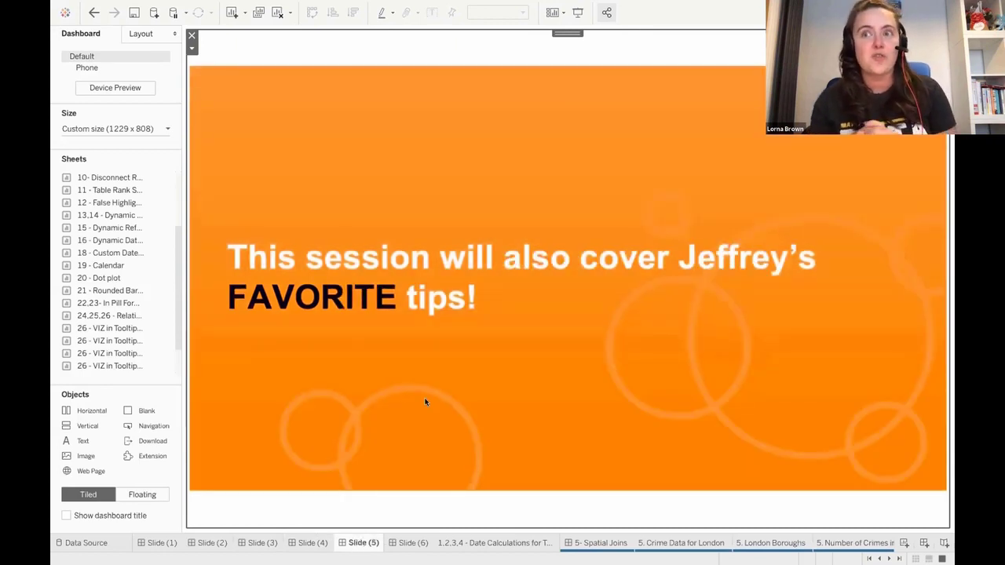
left_click(407, 539)
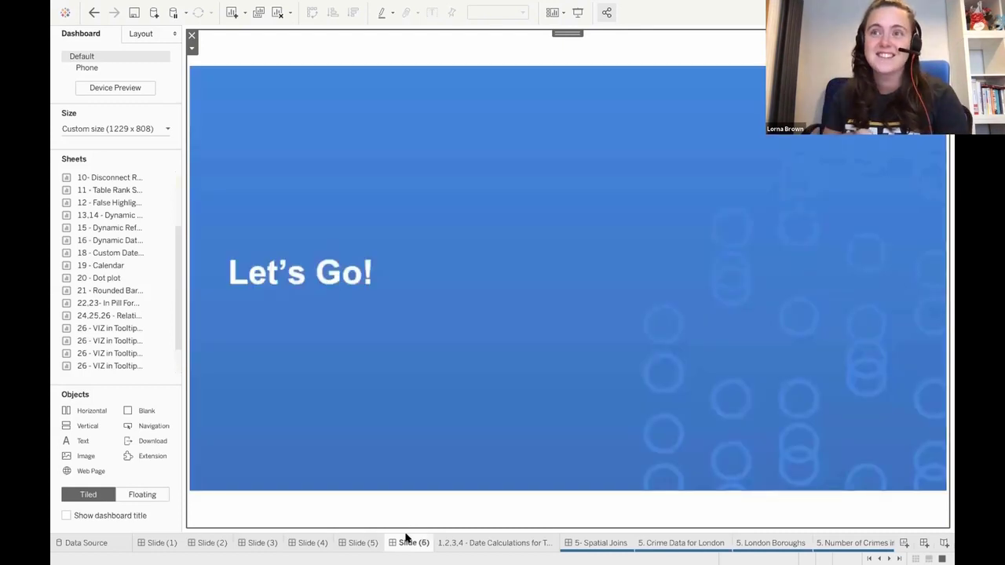
left_click(484, 544)
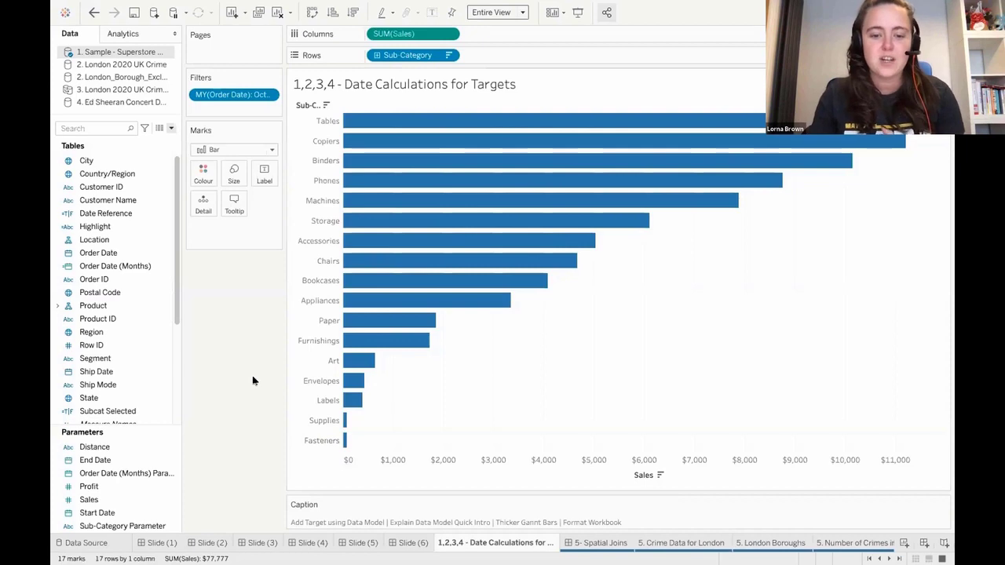
Open the Sample - Superstore with Targets data source for editing and preview the rows of the Monthly Targets table
right_click(139, 52)
left_click(174, 61)
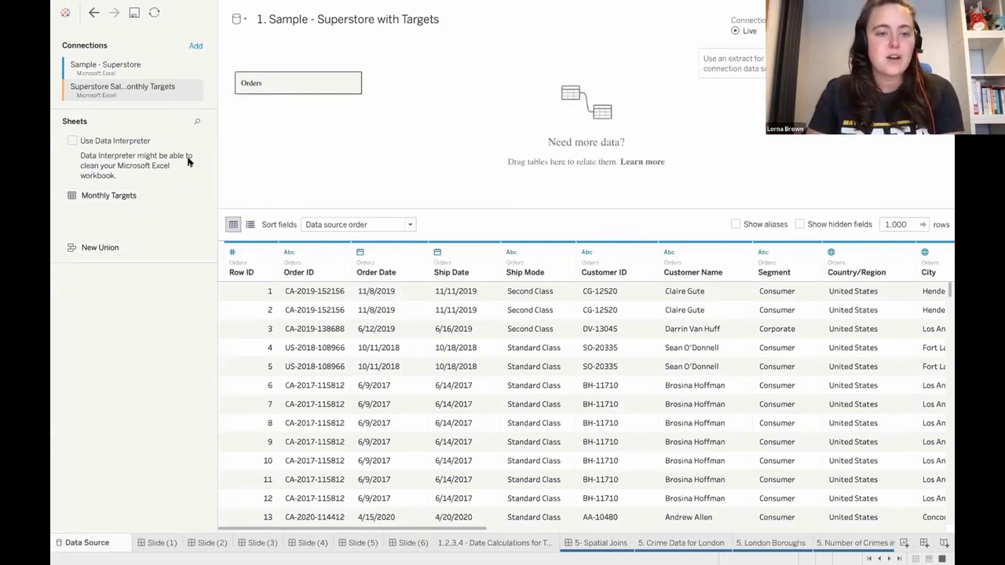
left_click(191, 195)
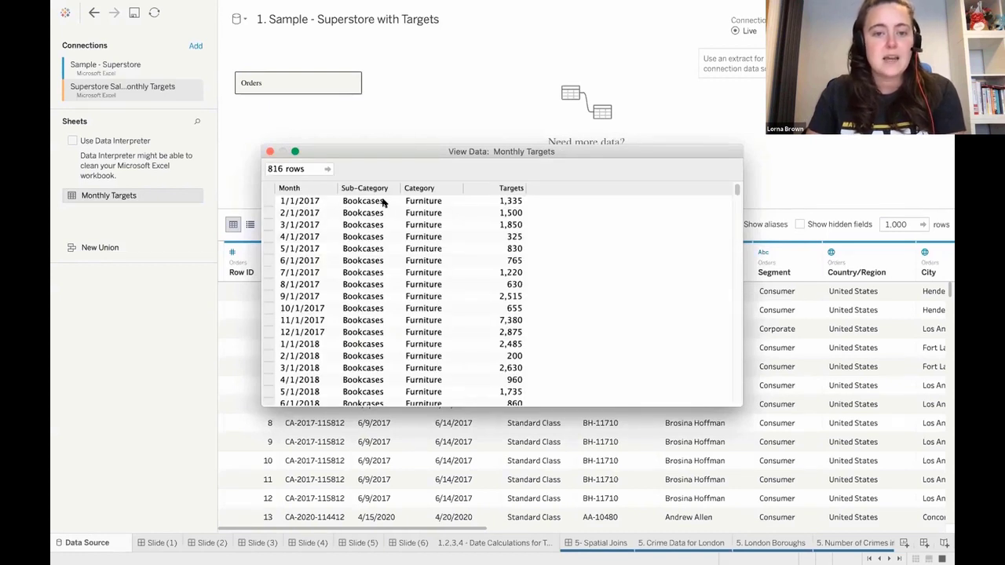
left_click(269, 152)
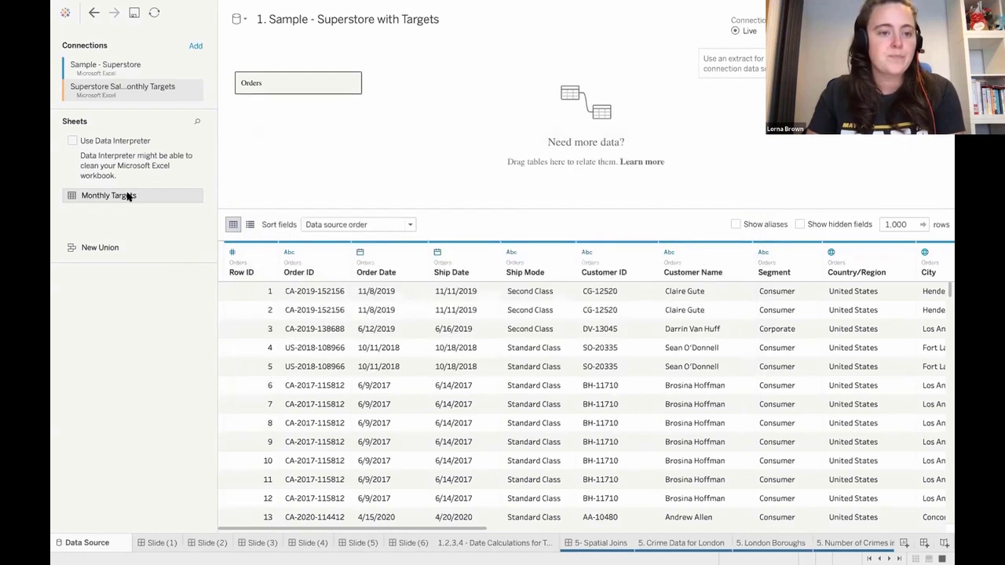
Relate the Monthly Targets table to Orders and add a second field pair to their relationship
left_click_drag(114, 197, 448, 87)
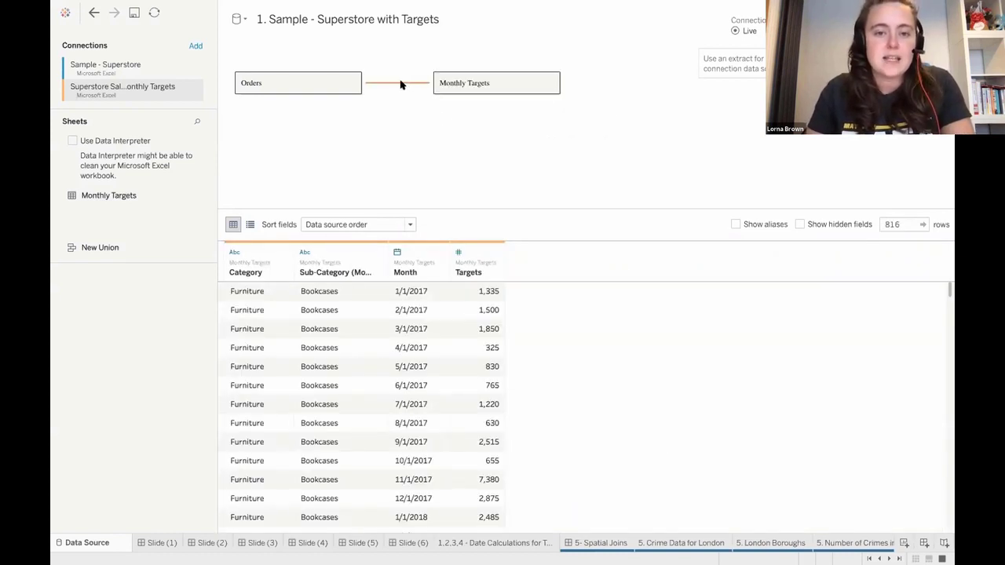
left_click(401, 83)
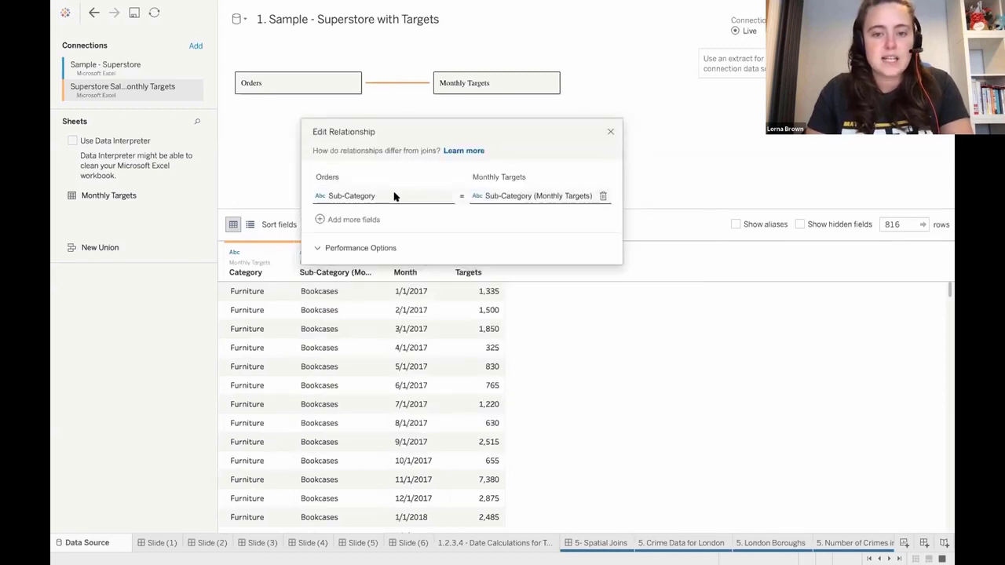
left_click(328, 219)
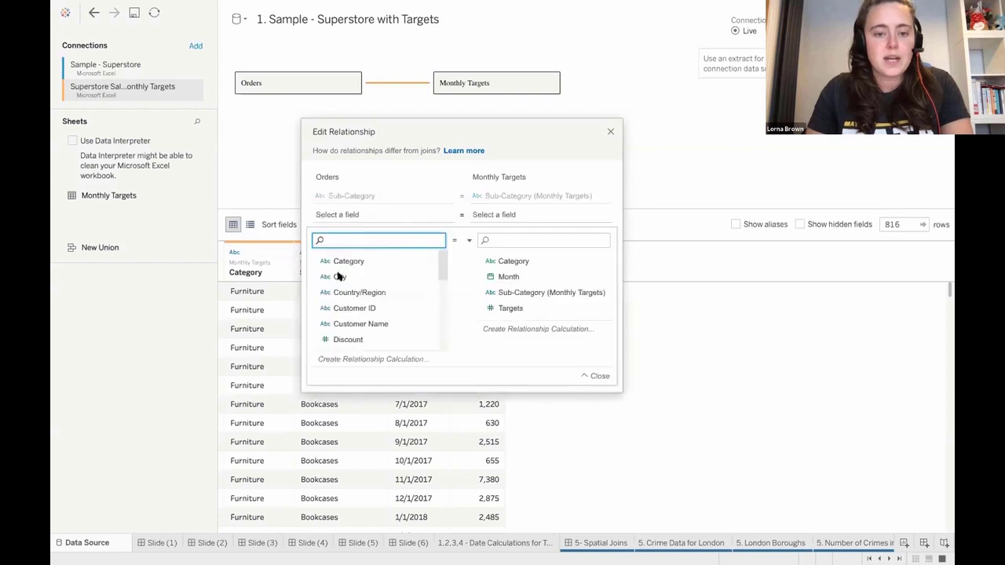
Create the Orders-side relationship calculation DATE(DATETRUNC('month',[Order Date]))
left_click(352, 359)
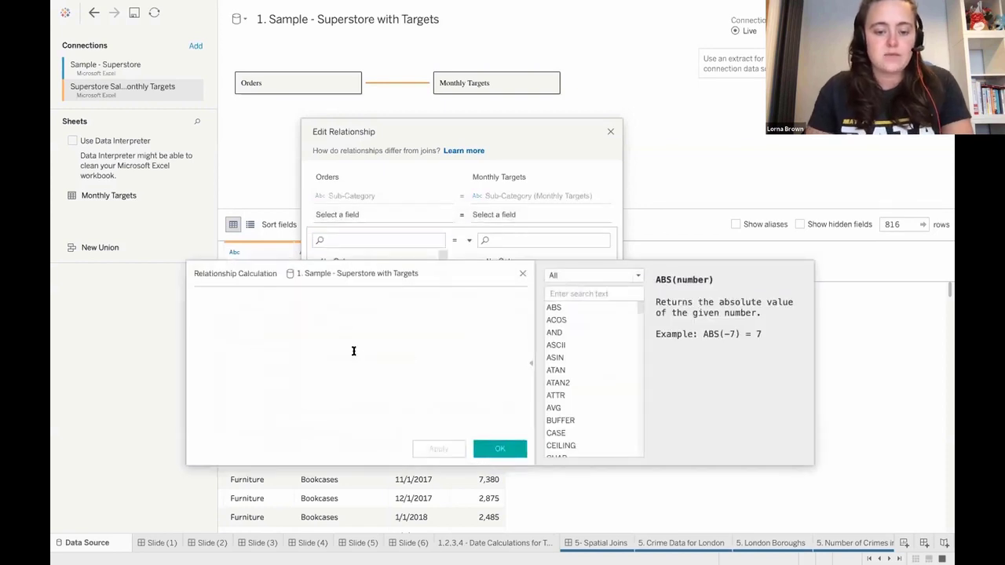
type("DAT")
key("Return")
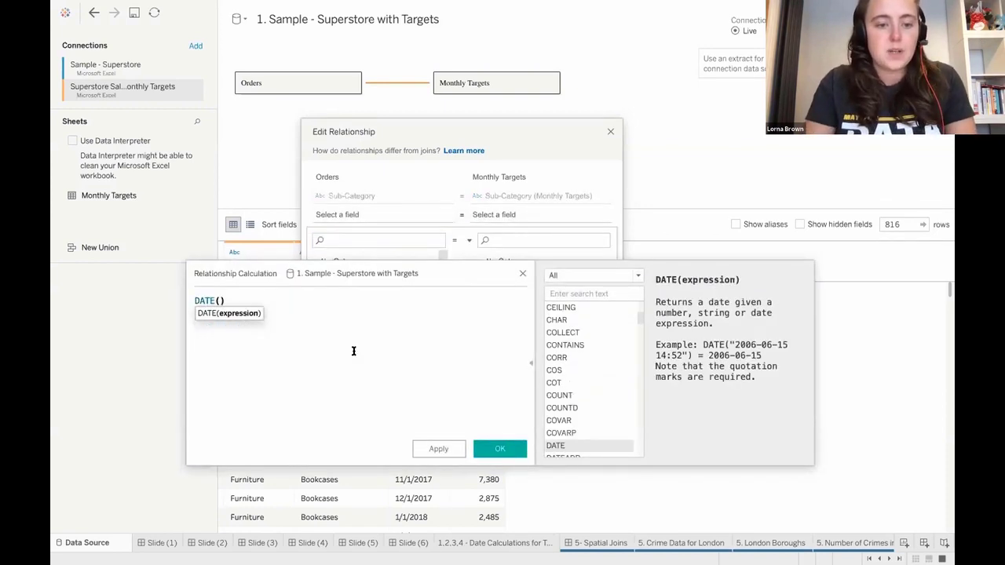
type("dat")
key("Down")
key("Down")
key("Down")
key("Down")
key("Down")
key("Down")
key("Down")
key("Down")
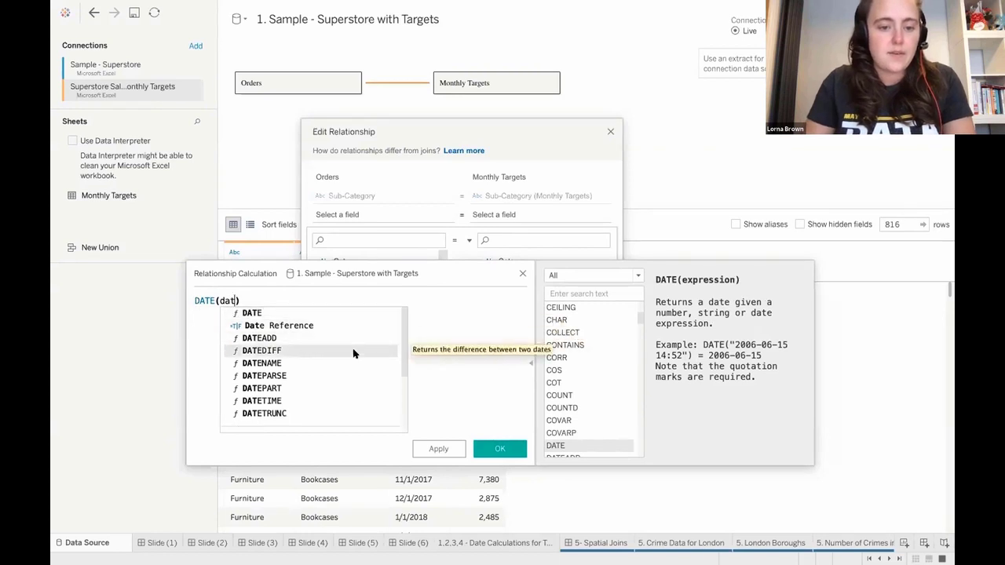
key("Return")
type("'month")
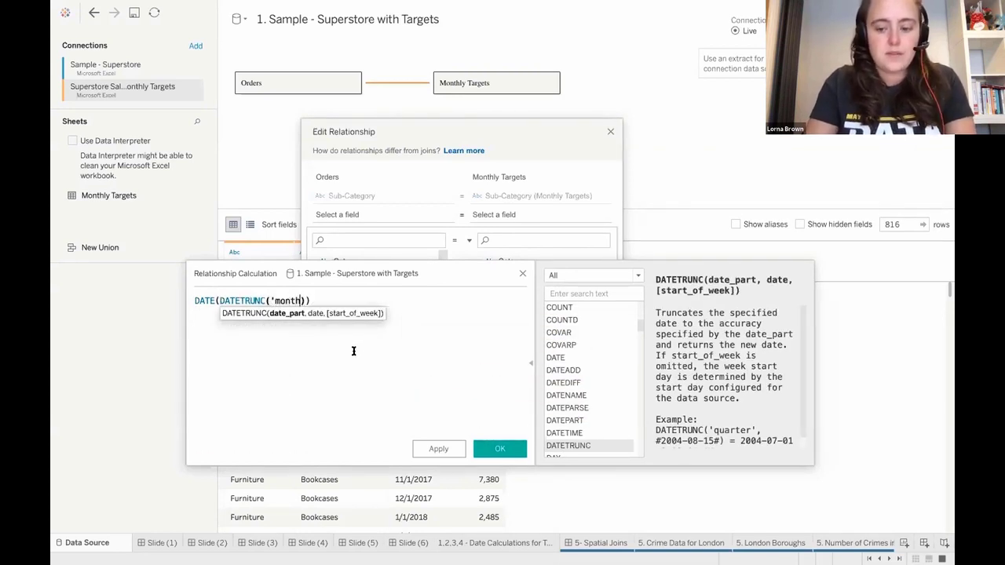
type("'o")
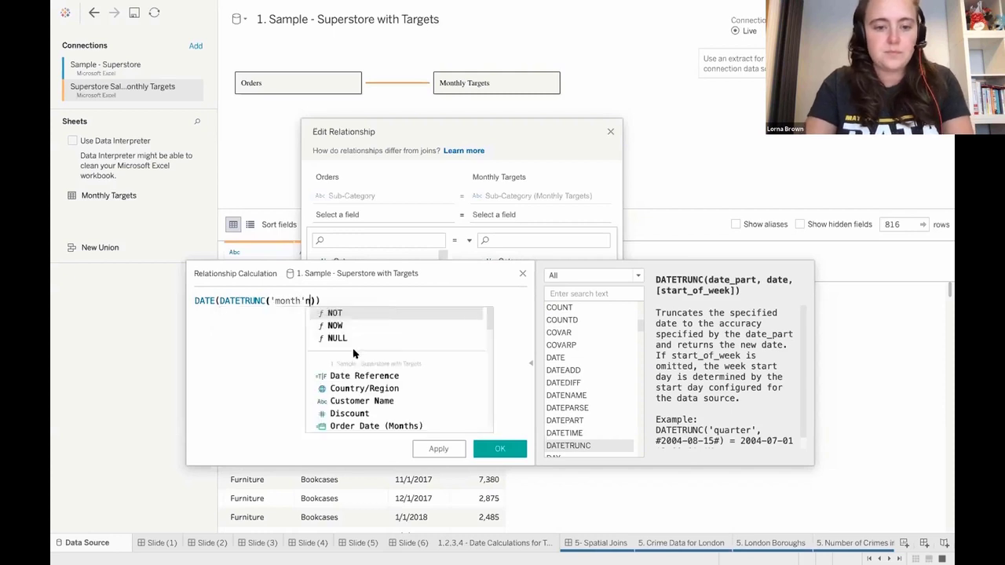
key("Escape")
type(",order")
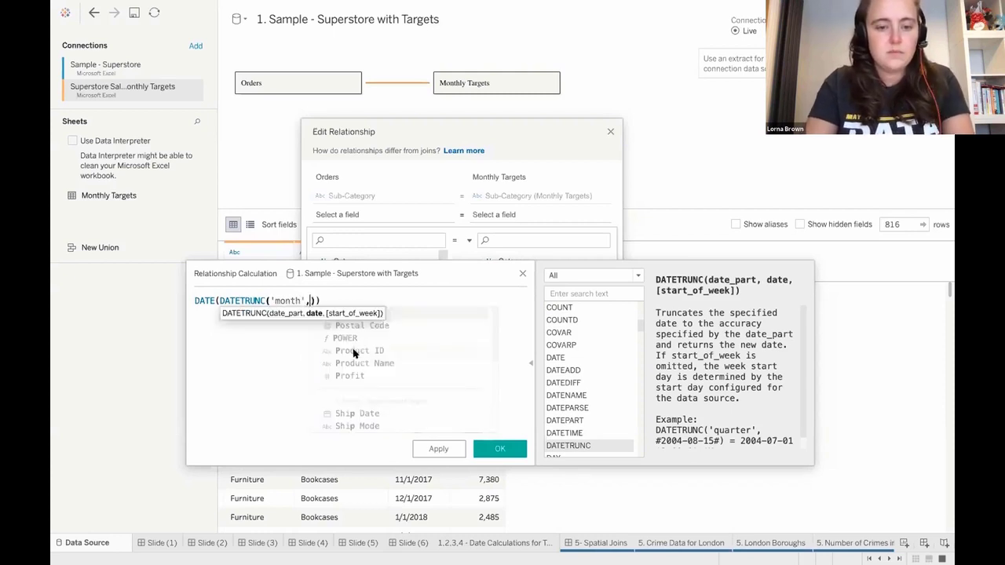
left_click(372, 314)
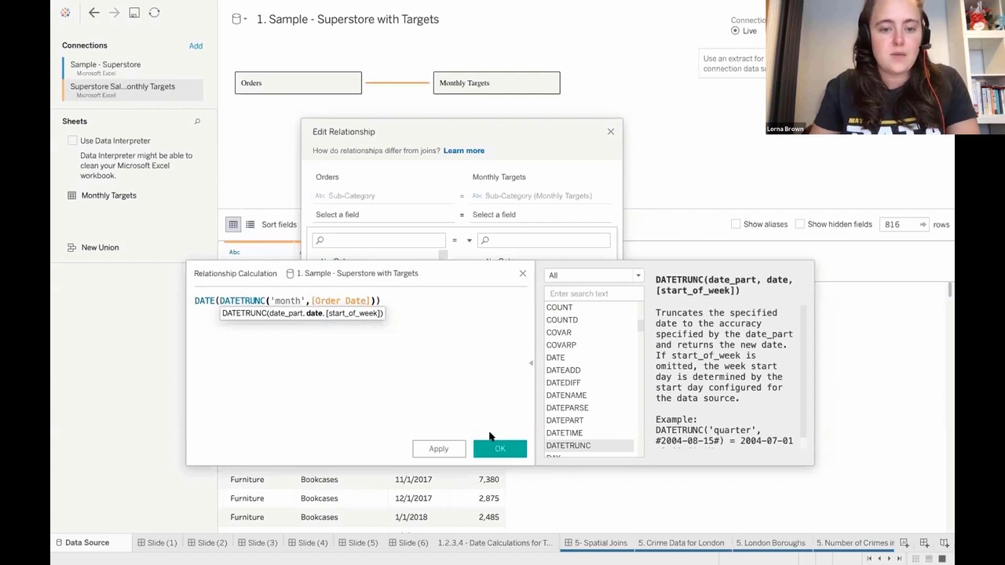
left_click(493, 444)
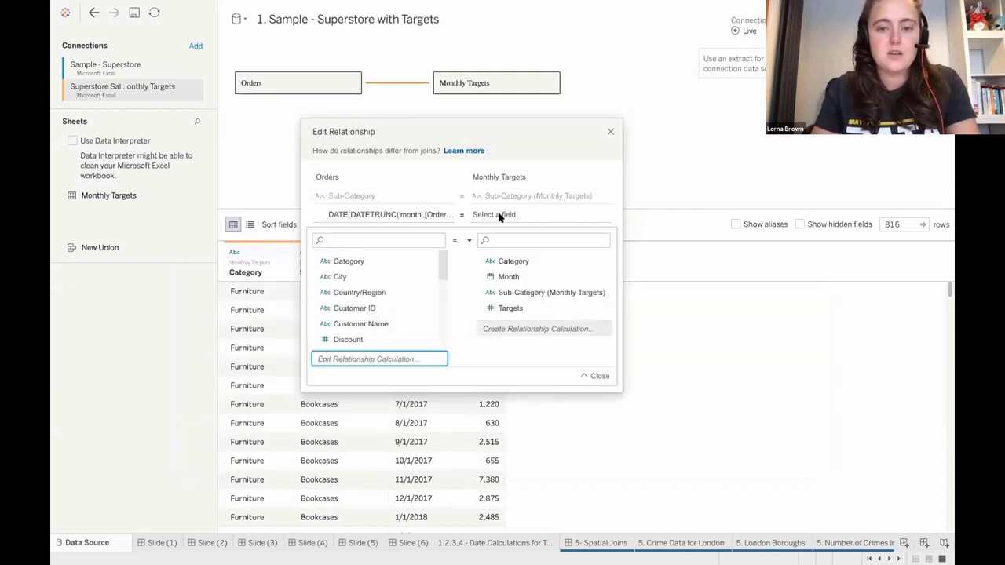
Match the Orders month calculation to the Month field of Monthly Targets and close the relationship settings
left_click(512, 278)
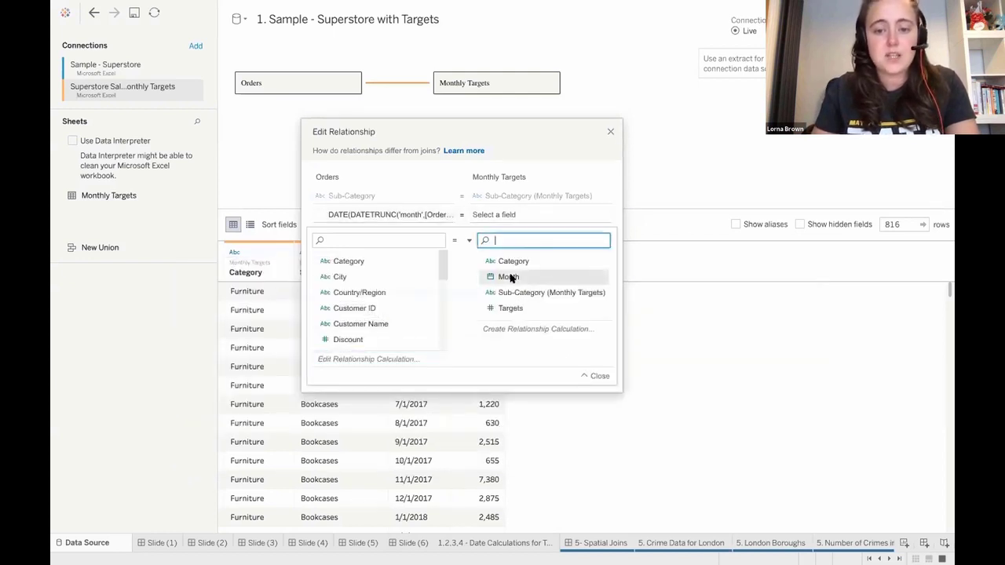
left_click(511, 277)
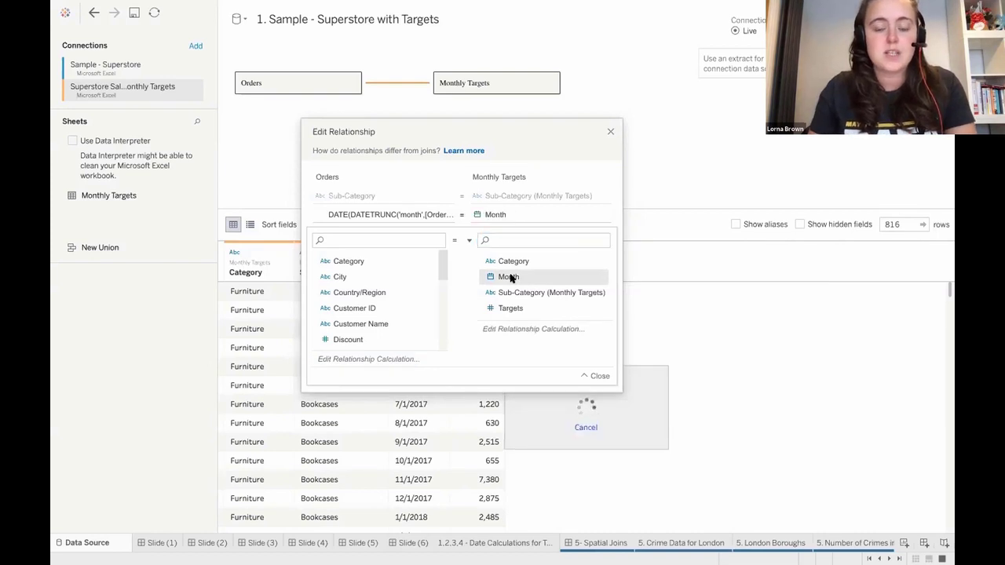
left_click(610, 128)
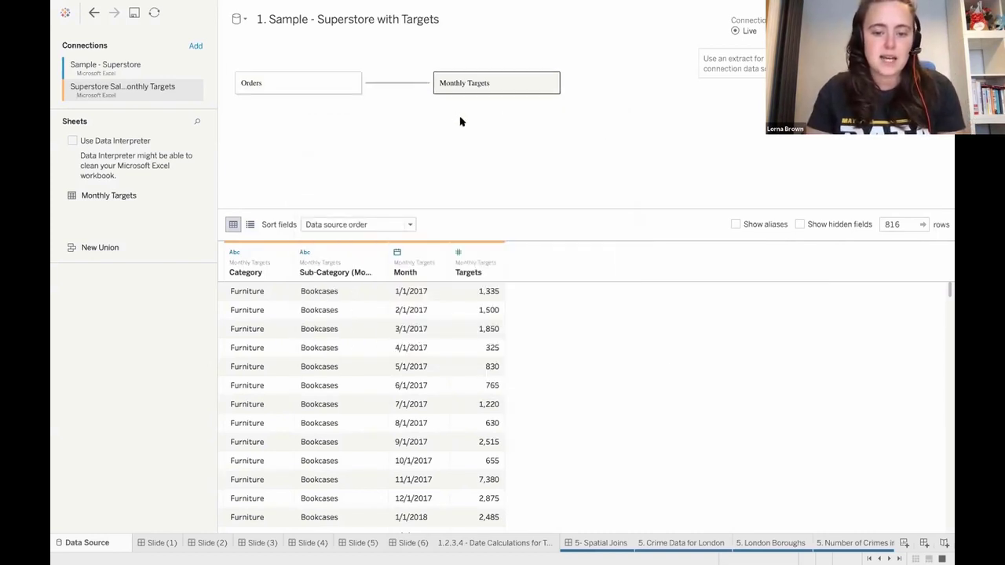
On the date calculations sheet, add Targets as a dual axis over the Sales bars and synchronise the two axes
left_click(499, 543)
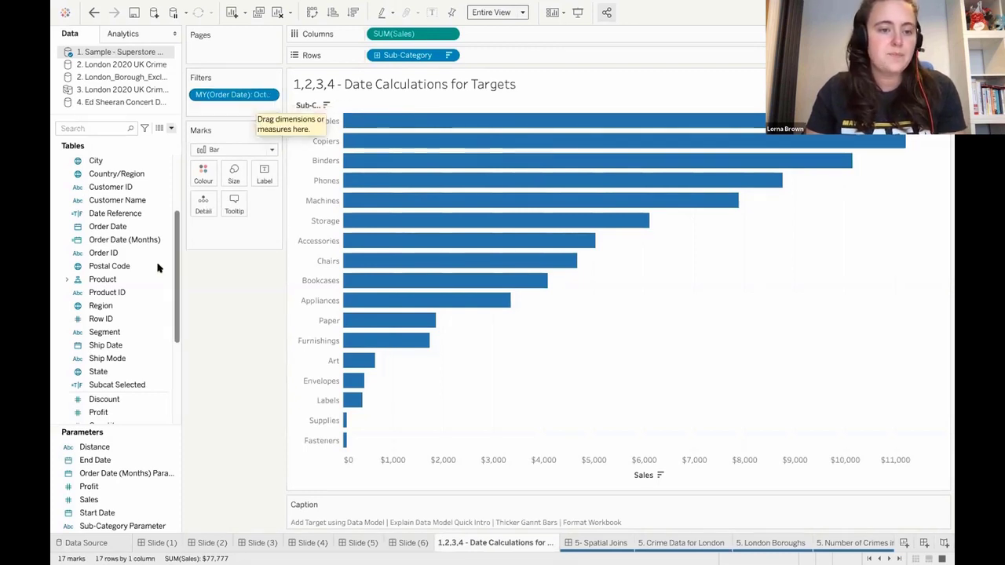
scroll(156, 266, "up", 3)
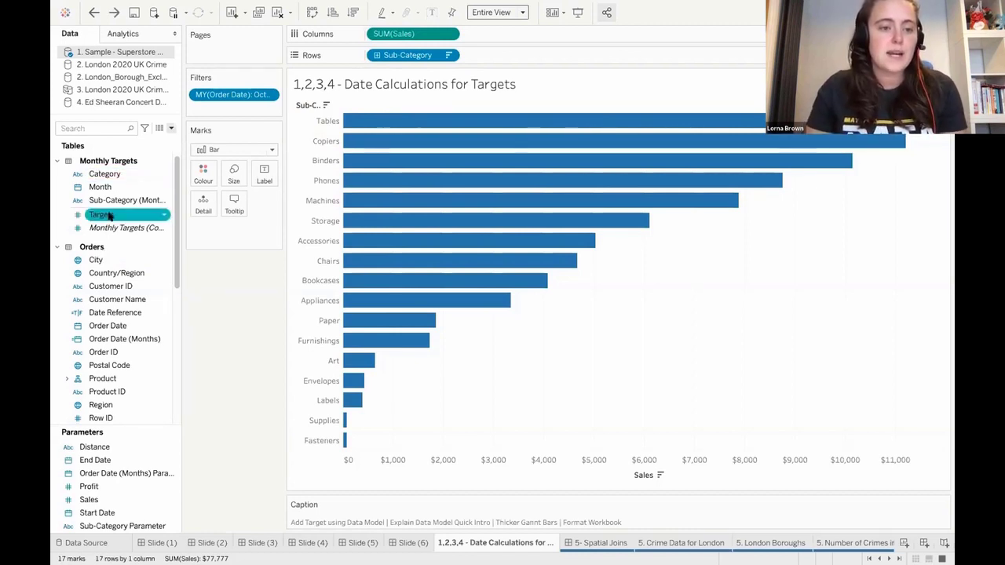
left_click_drag(106, 214, 508, 119)
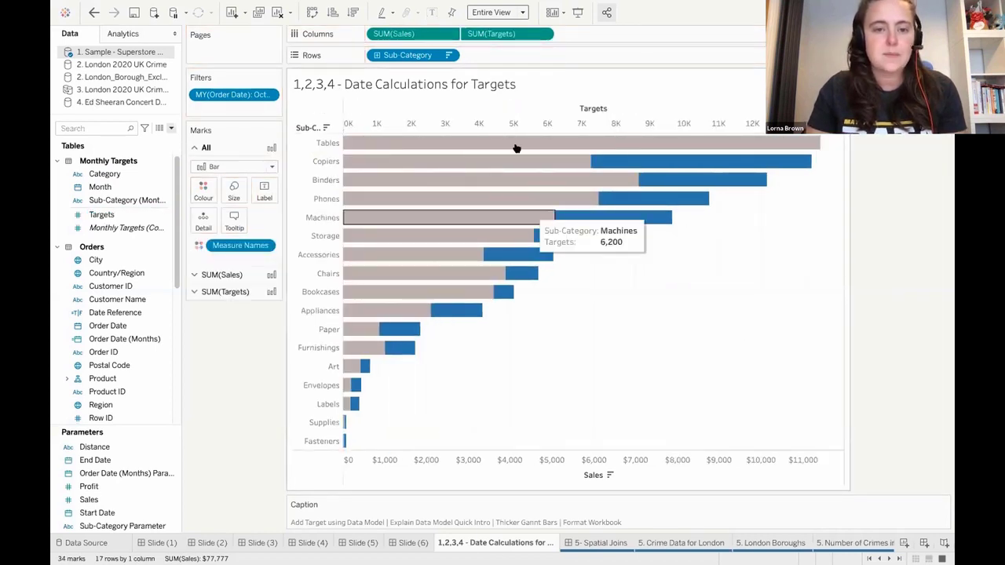
right_click(506, 119)
left_click(549, 189)
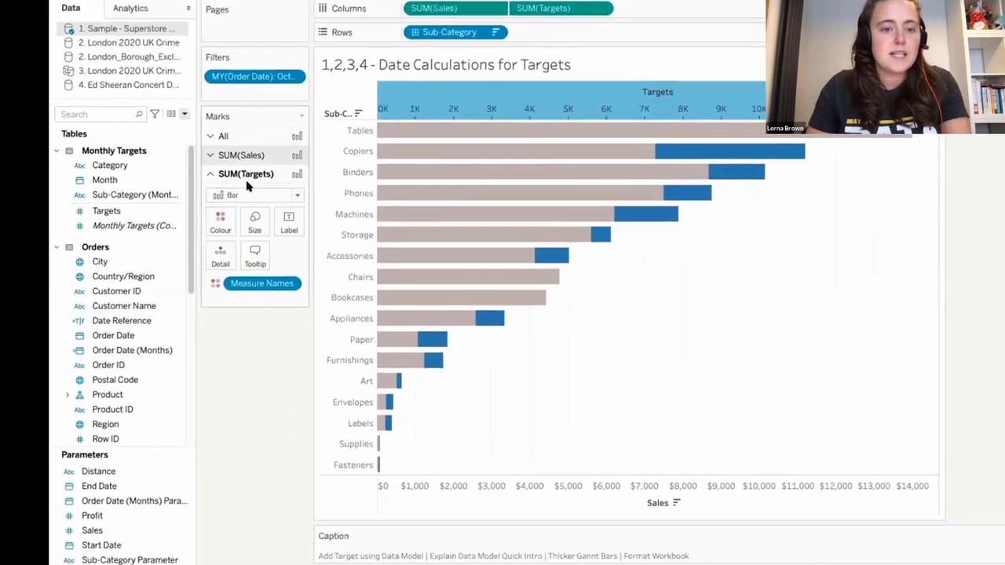
Change the SUM(Targets) mark type to Gantt Bar and make the SUM(Sales) bars thinner
left_click(236, 200)
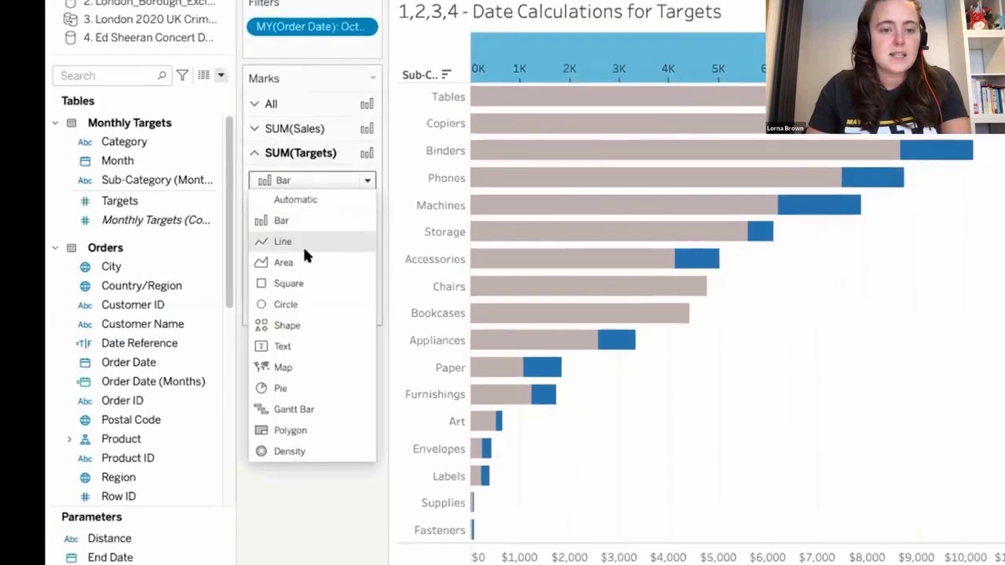
left_click(353, 446)
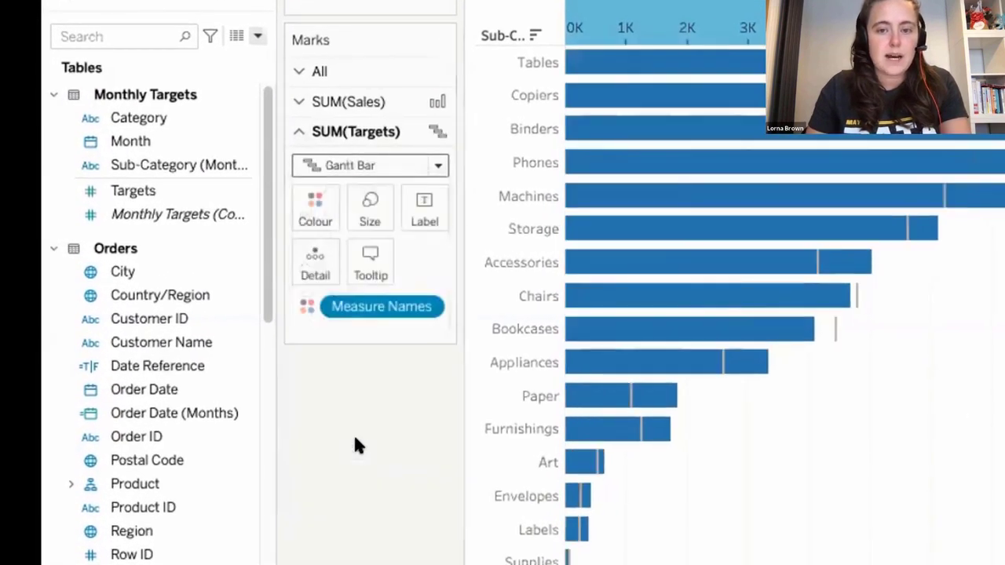
left_click(355, 103)
left_click(369, 195)
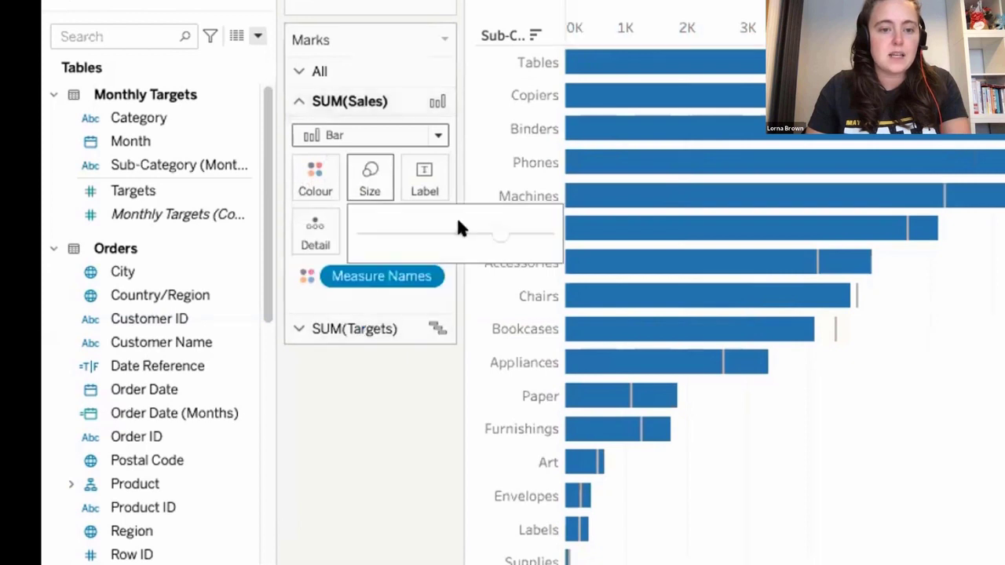
Increase the size of the SUM(Targets) Gantt marks so they extend beyond the Sales bars
left_click(366, 330)
left_click(373, 214)
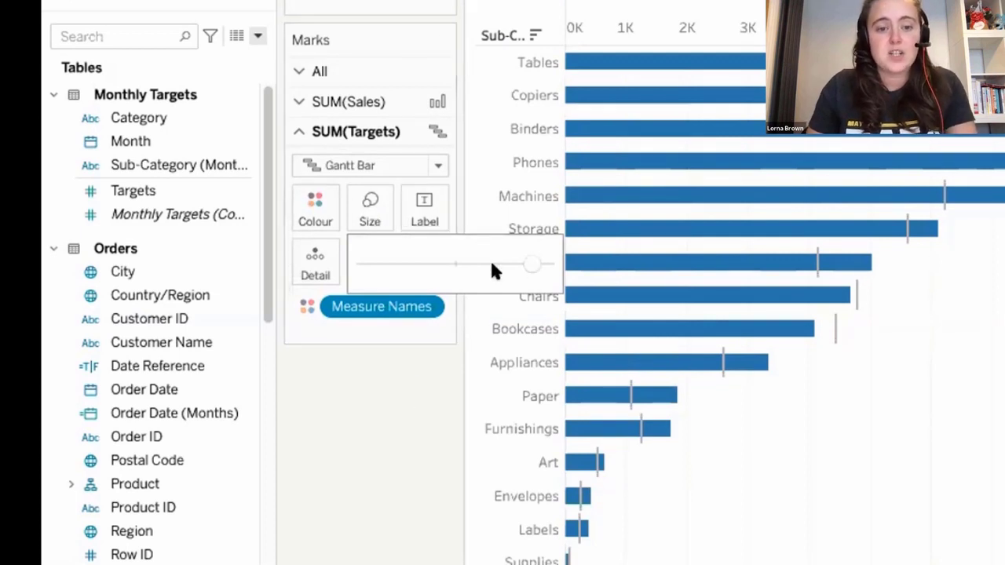
mouse_move(855, 296)
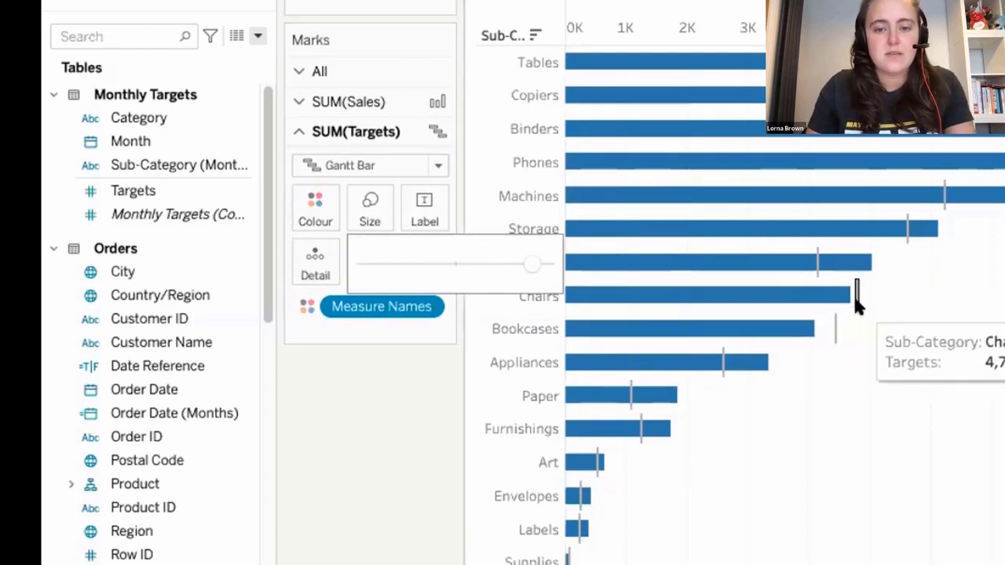
left_click(882, 338)
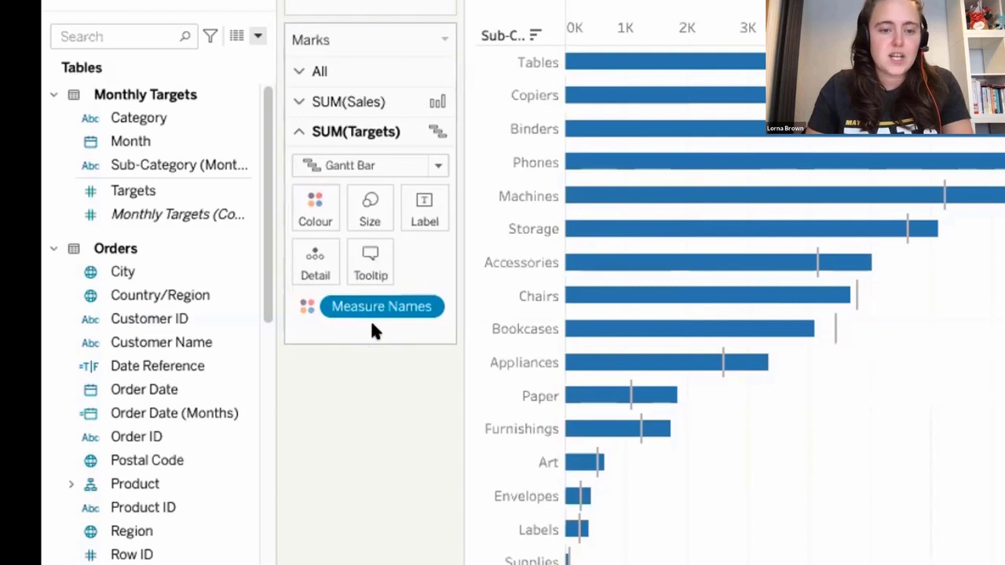
Add an ad hoc AVG(200) calculation to the SUM(Targets) marks and assign it to Size to thicken the Gantt bars
type("avg")
key("Return")
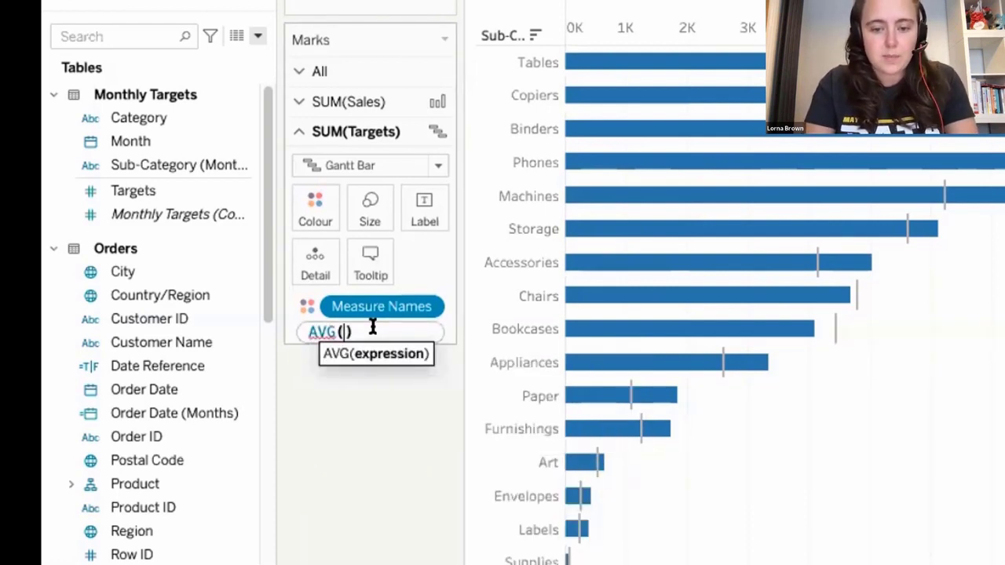
type("200")
key("Return")
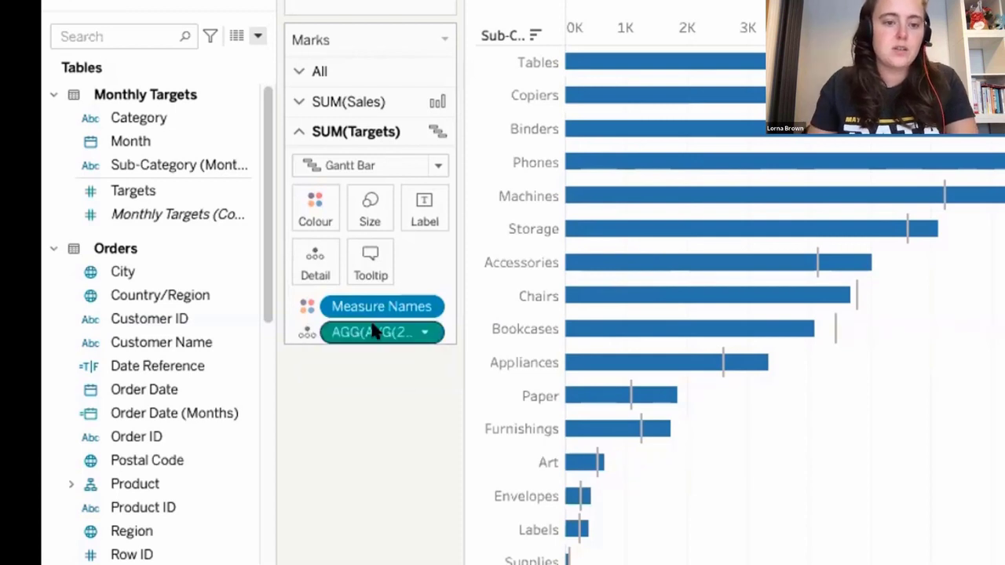
left_click_drag(373, 332, 375, 200)
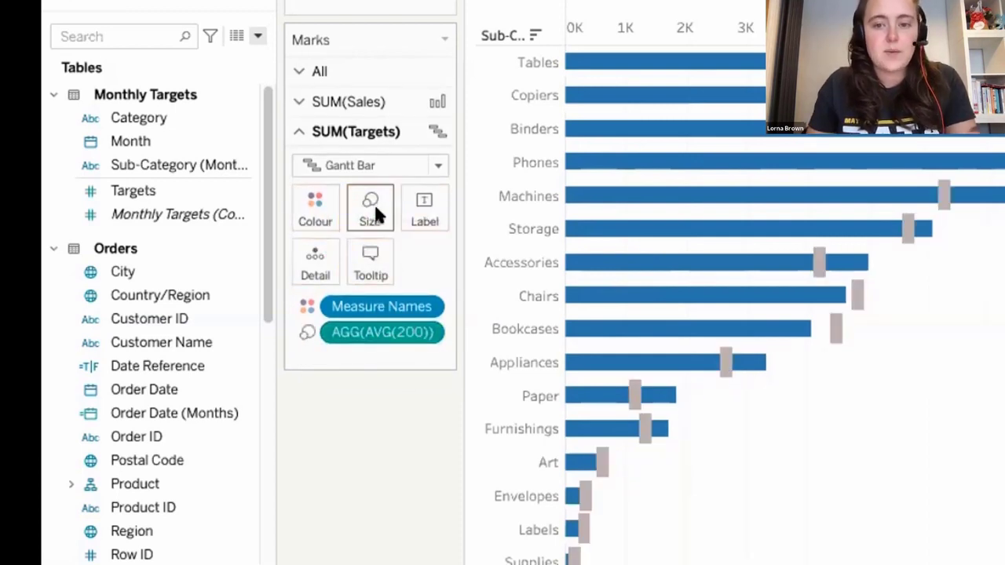
Change the ad hoc calculation sizing the SUM(Targets) Gantt marks to AVG(100)
mouse_move(829, 332)
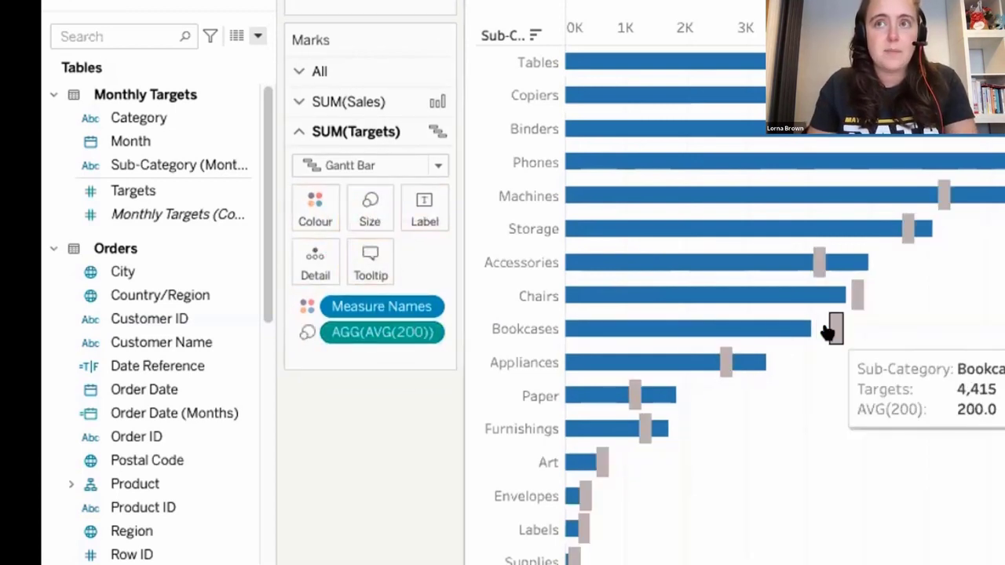
double_click(353, 332)
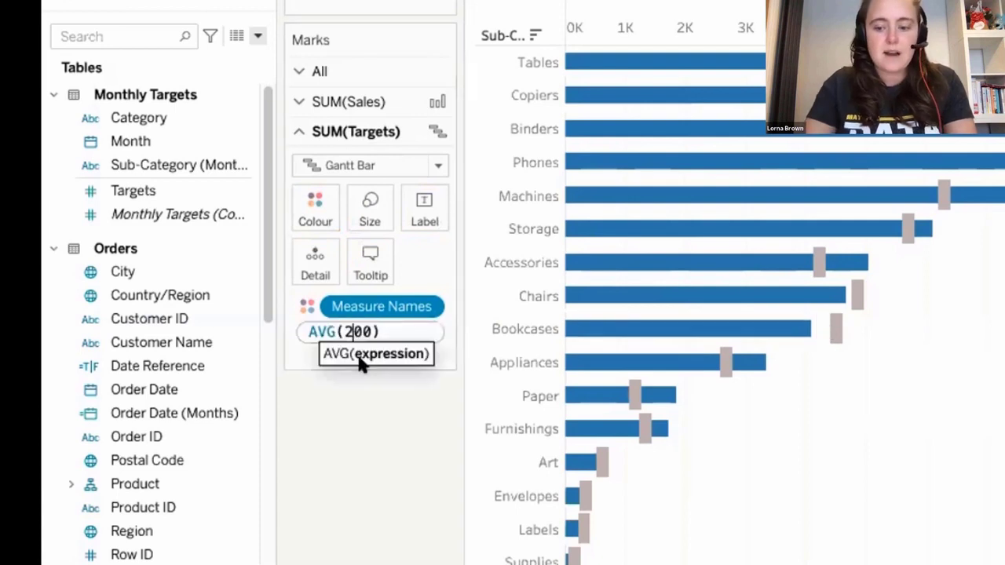
key("BackSpace")
type("1")
key("Return")
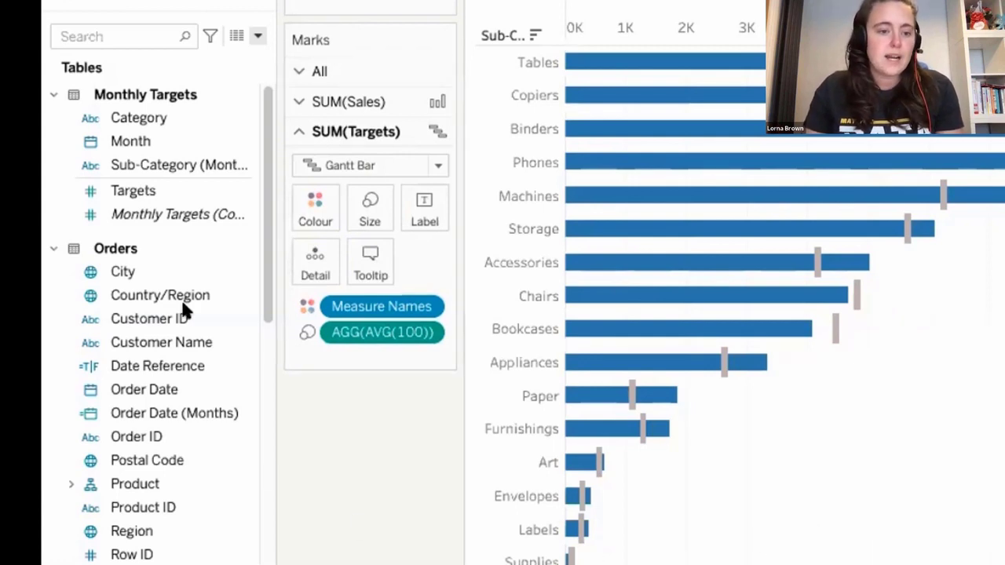
left_click(240, 139)
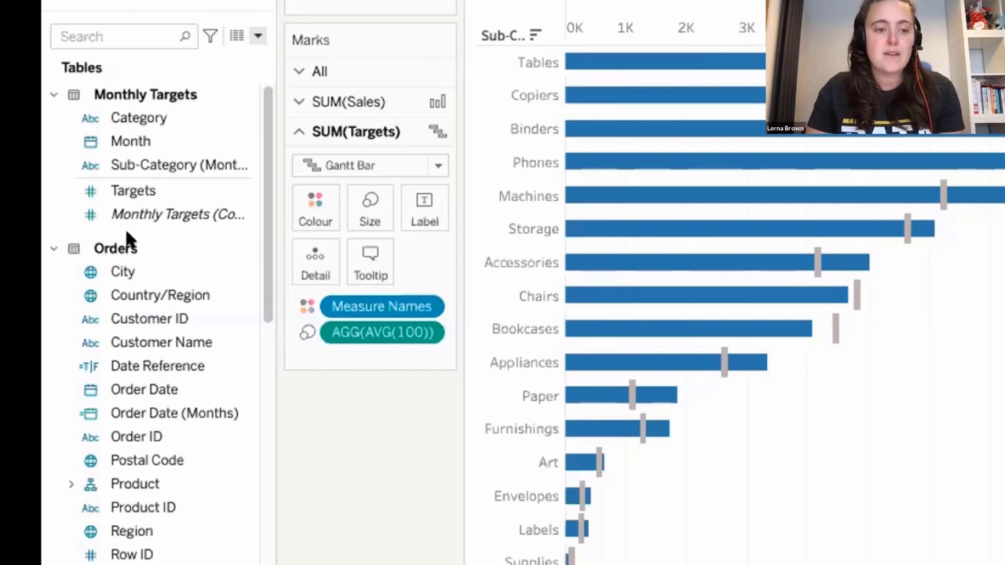
scroll(129, 236, "down", 10)
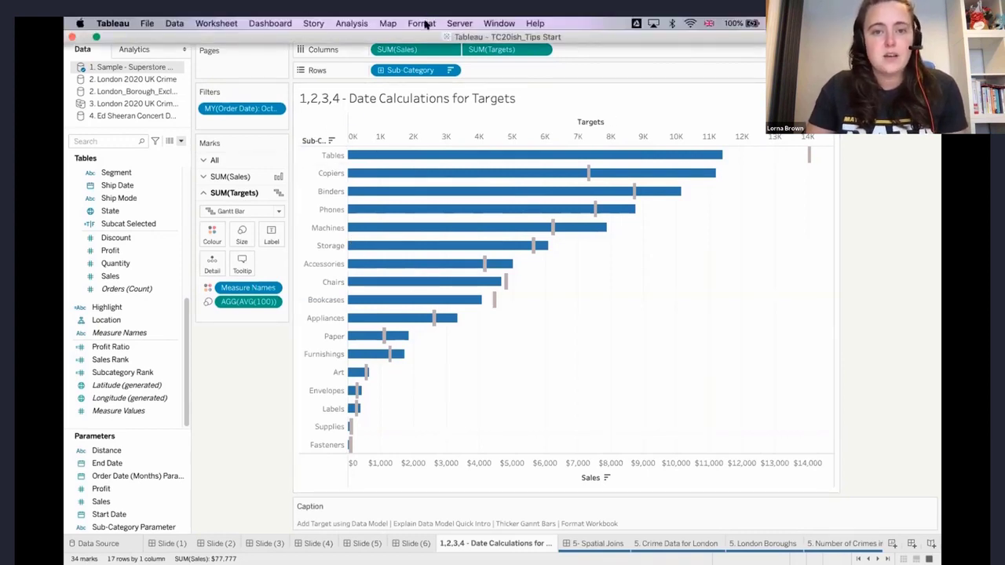
Check the workbook-level font formatting and turn off grid lines for the whole workbook
left_click(421, 24)
left_click(437, 62)
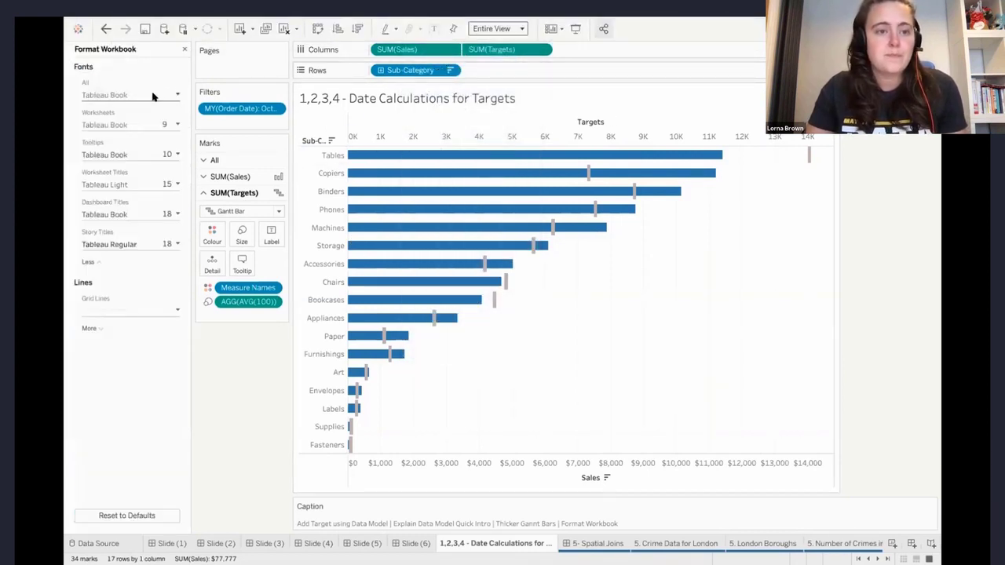
left_click(153, 96)
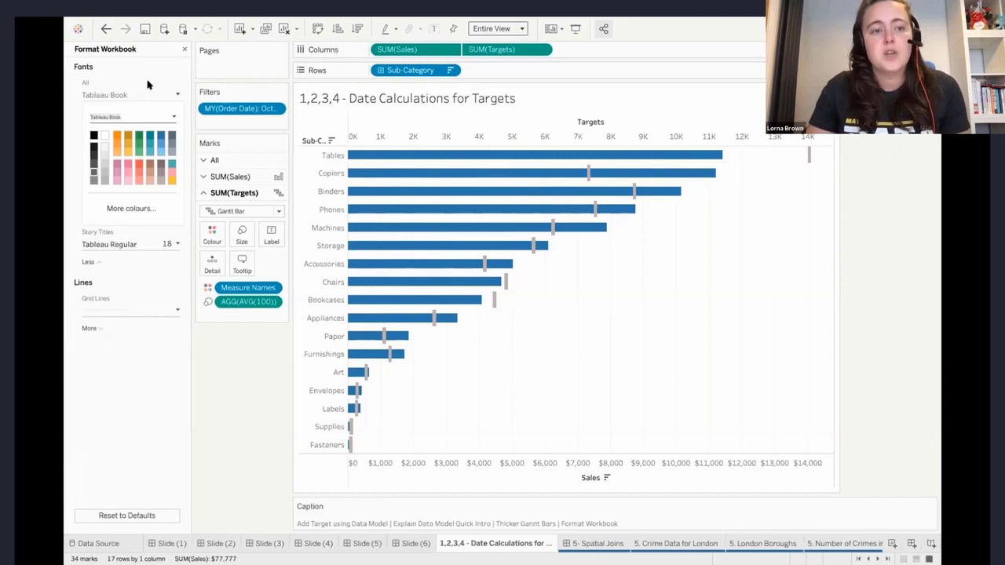
left_click(148, 84)
left_click(122, 311)
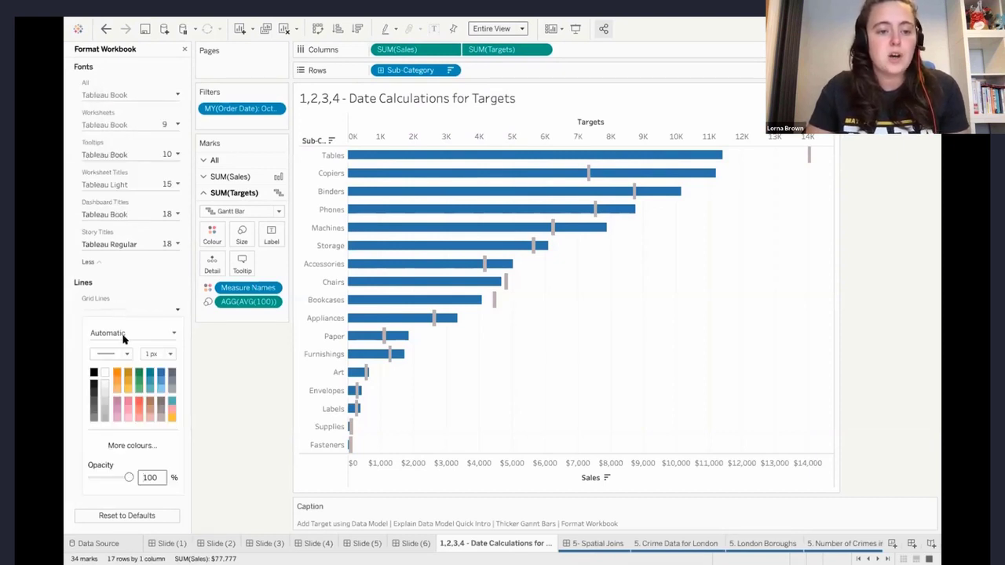
left_click(122, 334)
left_click(124, 352)
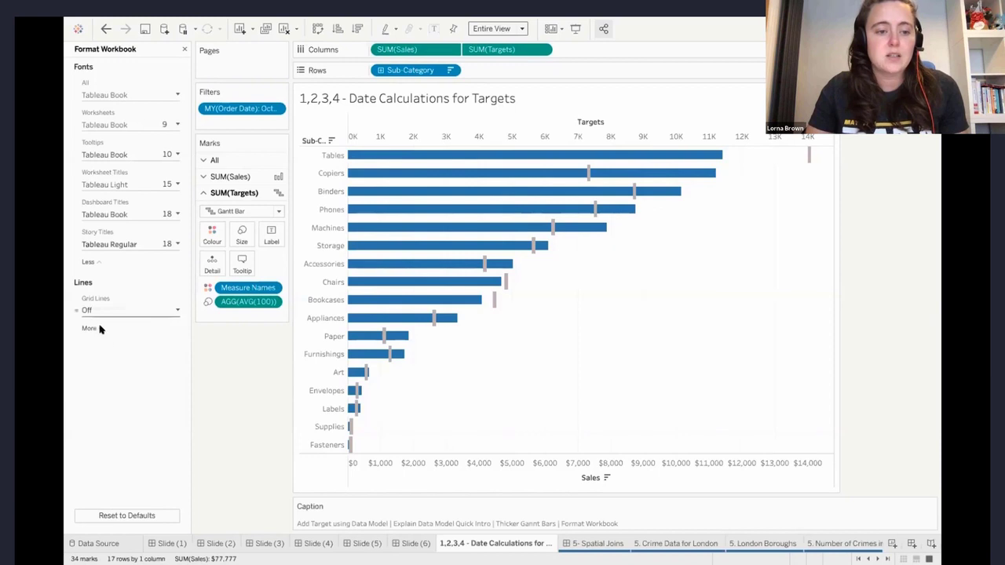
Show the additional workbook line formatting options and try to turn off the zero lines
left_click(100, 329)
left_click(124, 343)
left_click(124, 363)
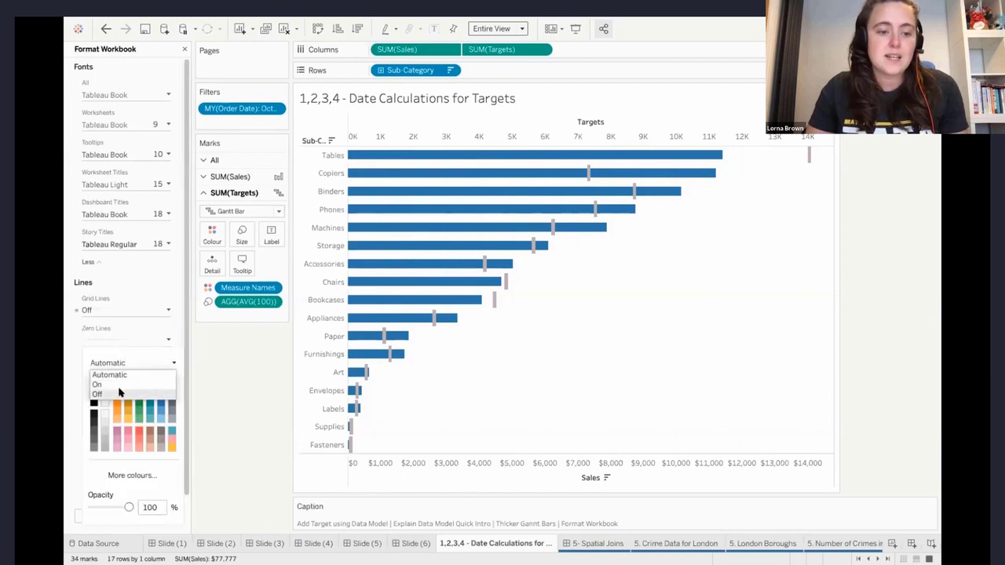
left_click(120, 393)
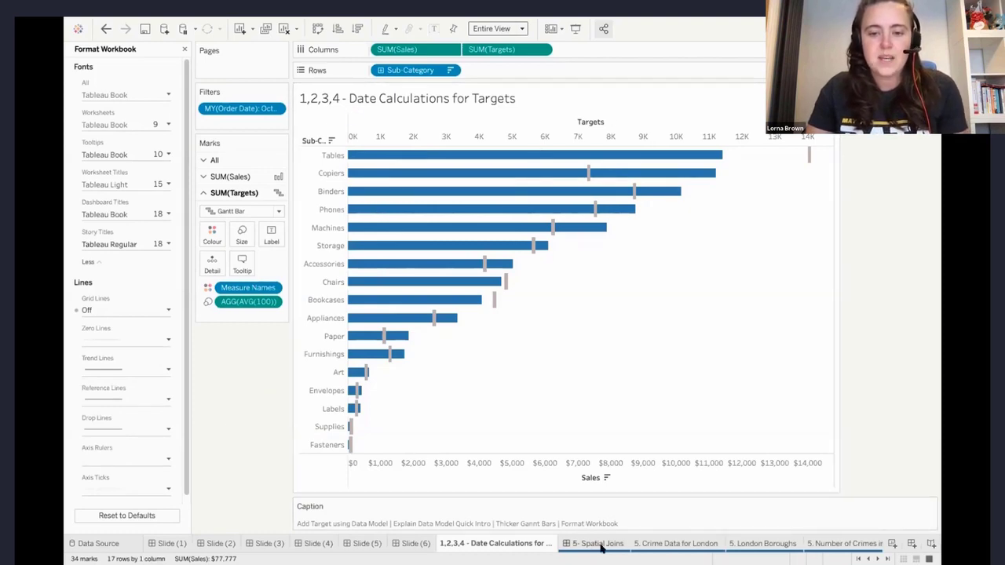
View the Spatial Joins dashboard and the Crime Data for London sheet, closing the workbook formatting options
left_click(567, 543)
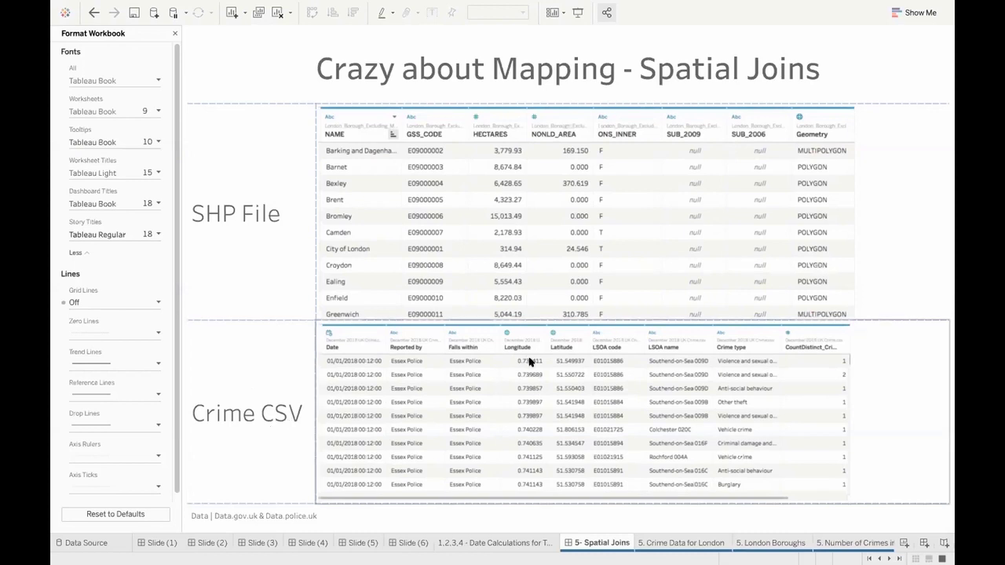
left_click(676, 542)
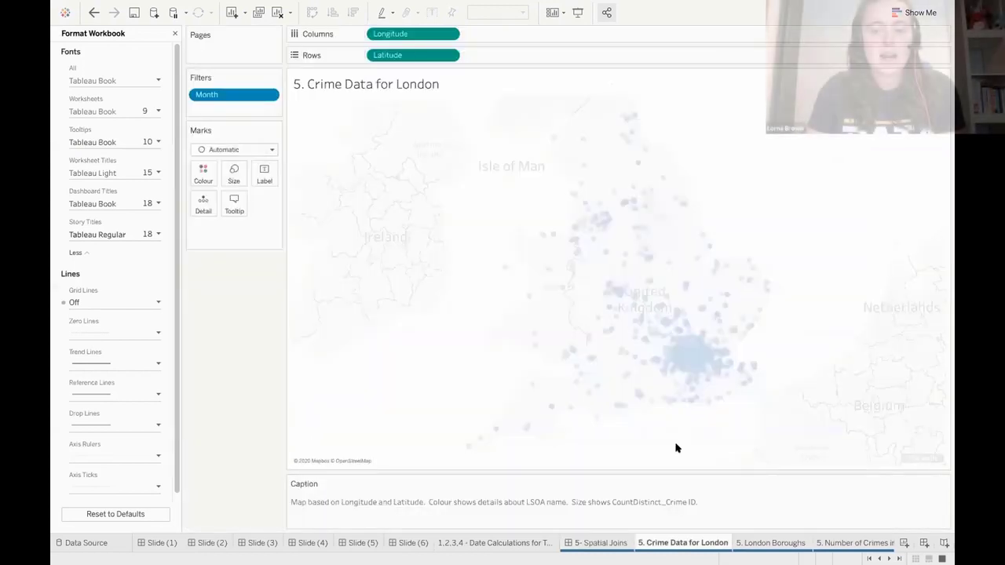
left_click(174, 33)
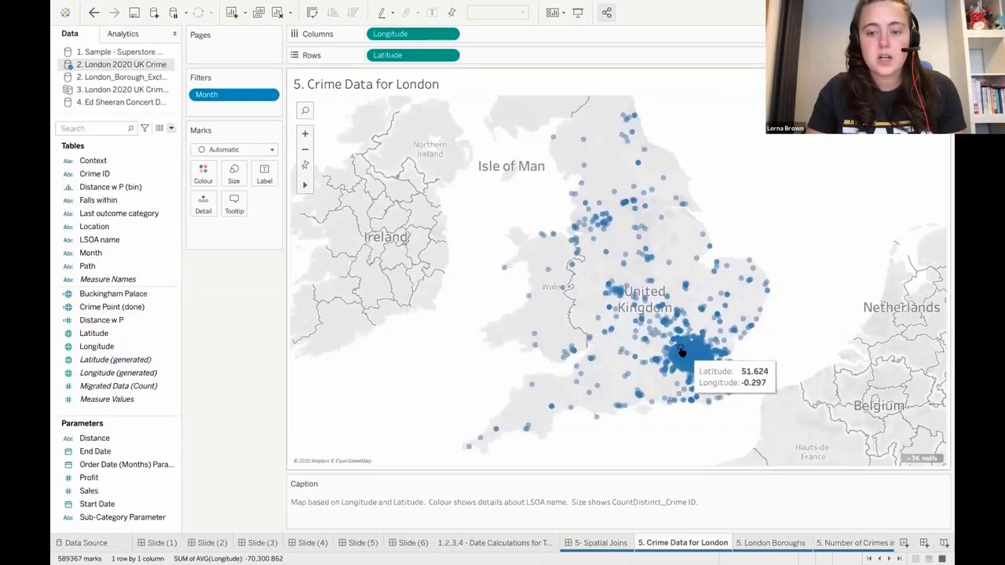
On the London Boroughs sheet, map the Geometry field and colour the borough shapes by NAME
left_click(758, 543)
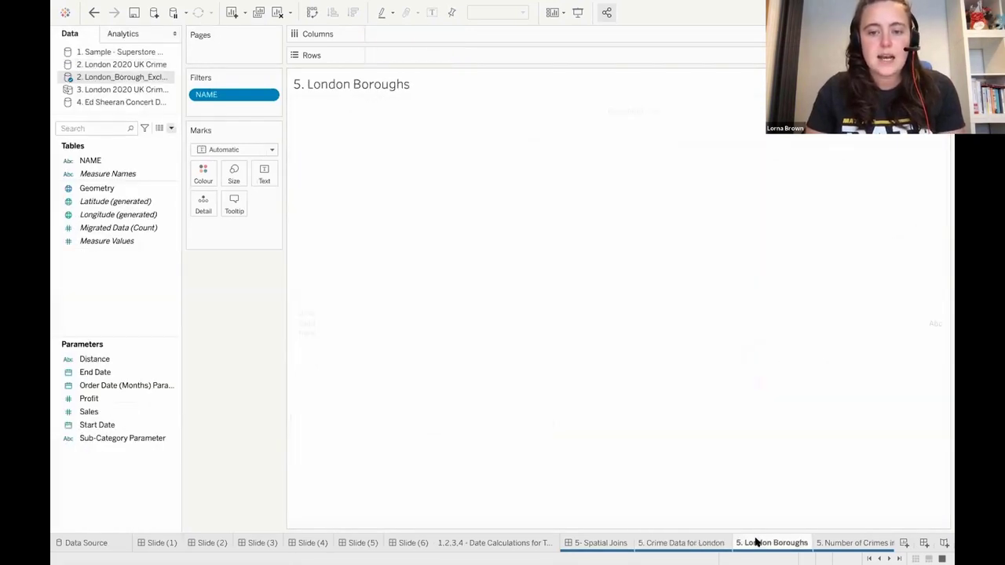
double_click(102, 190)
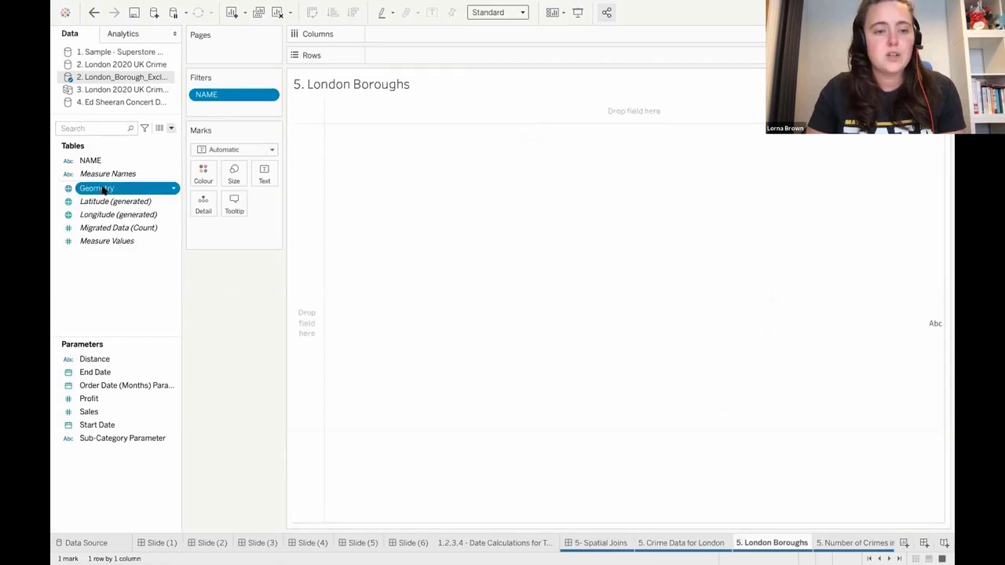
left_click_drag(93, 160, 203, 173)
left_click(352, 236)
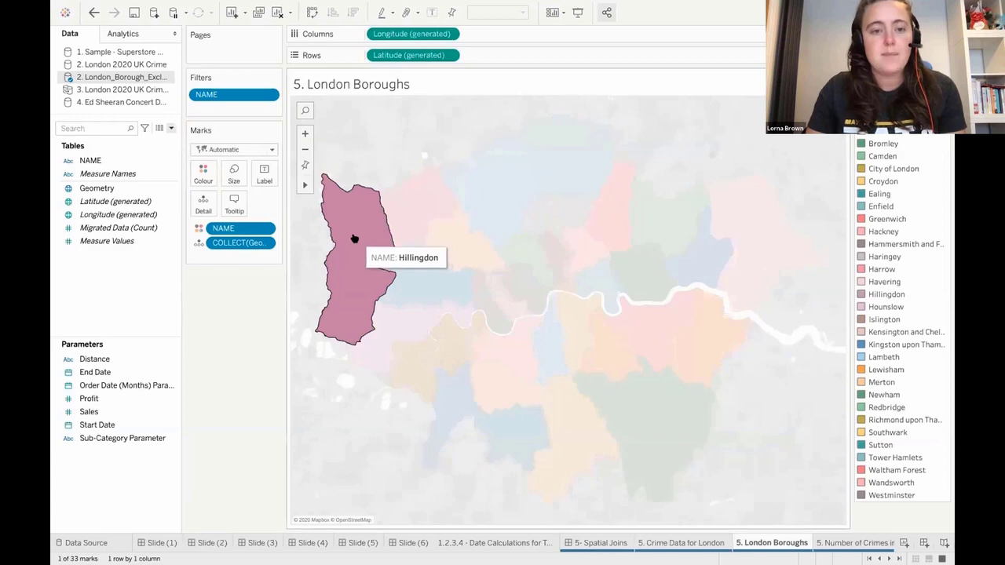
left_click(352, 235)
left_click(414, 206)
left_click(445, 186)
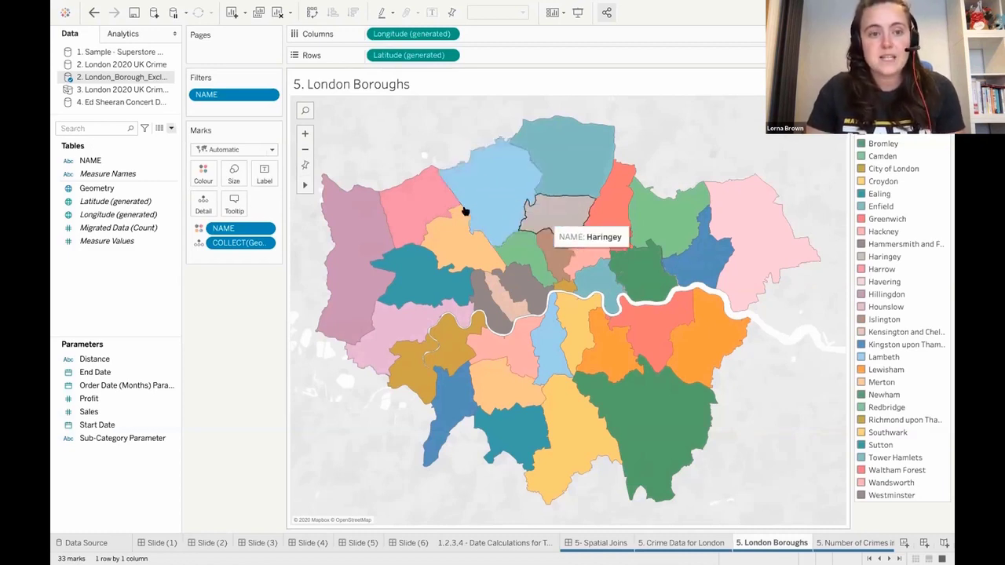
On the Crime Data for London sheet, examine the description and domain members of the LSOA name field
left_click(705, 543)
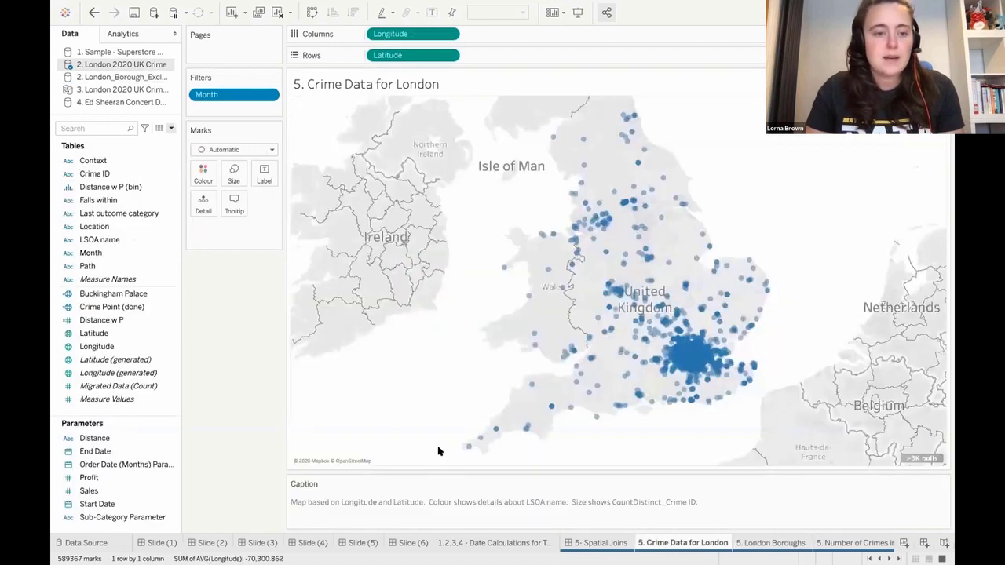
left_click(116, 239)
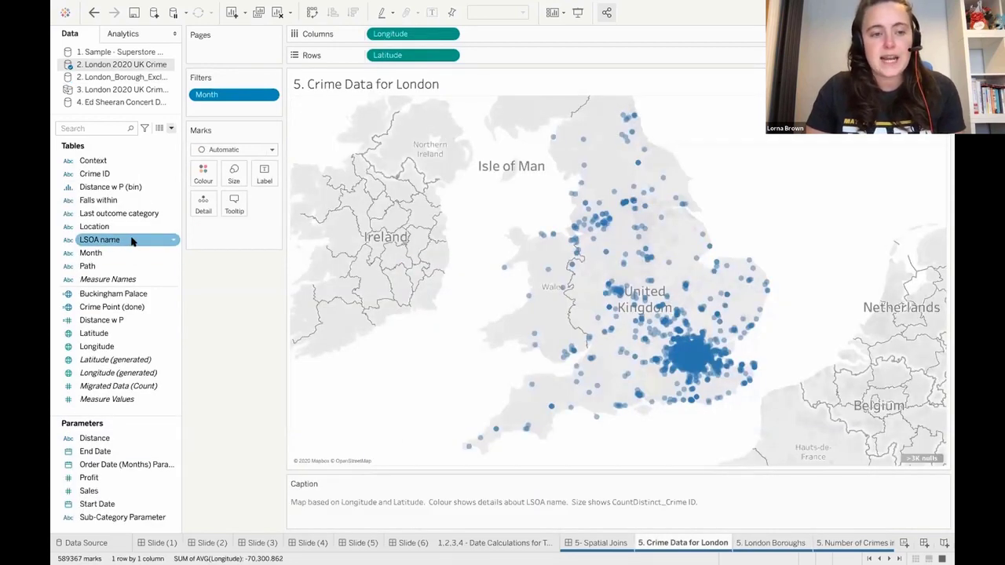
right_click(131, 242)
left_click(206, 477)
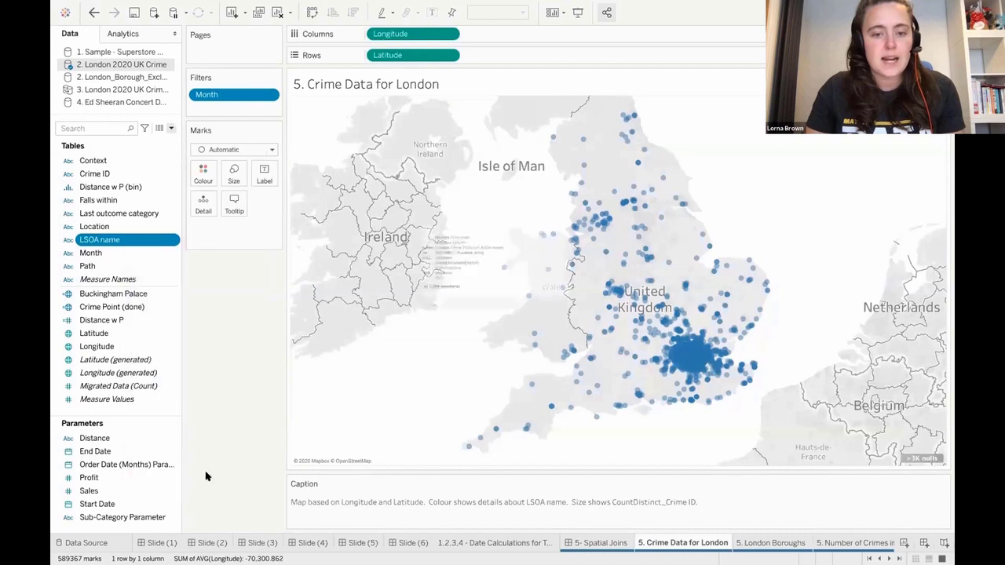
scroll(364, 313, "down", 2)
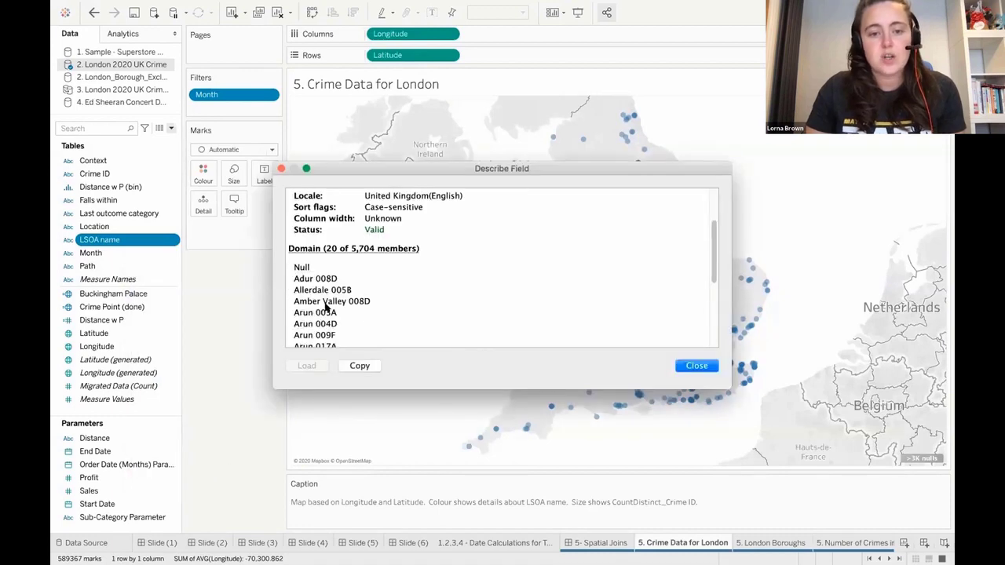
scroll(330, 308, "down", 1)
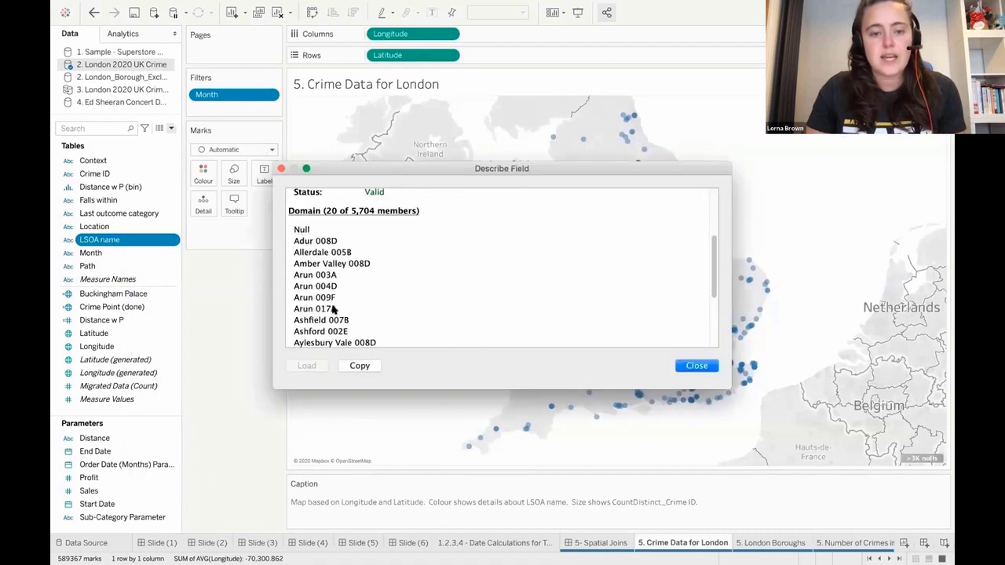
left_click(281, 168)
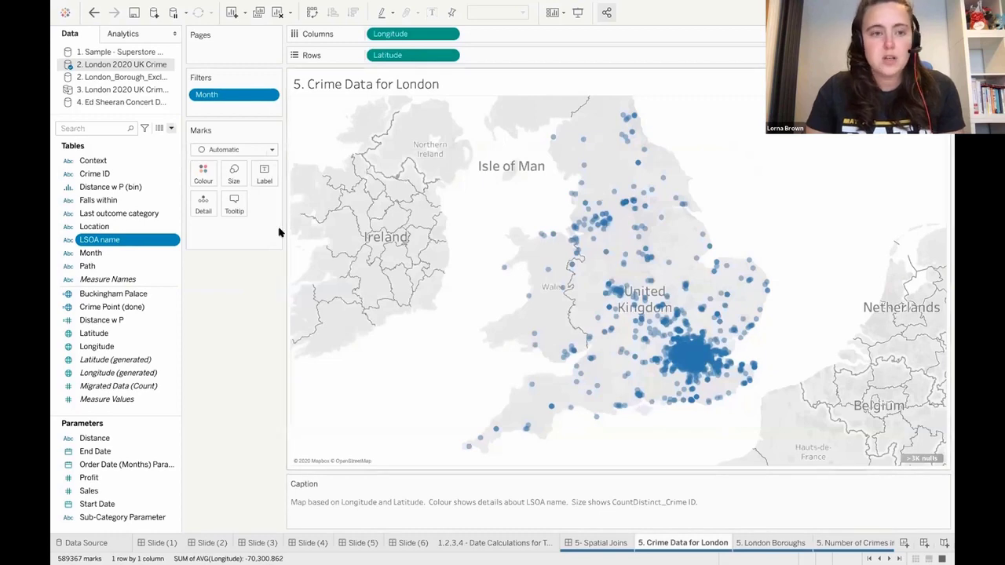
Open the "3. London 2020 UK Crime + London Borough" data source and show the tables inside Crime and Boroughs
right_click(133, 64)
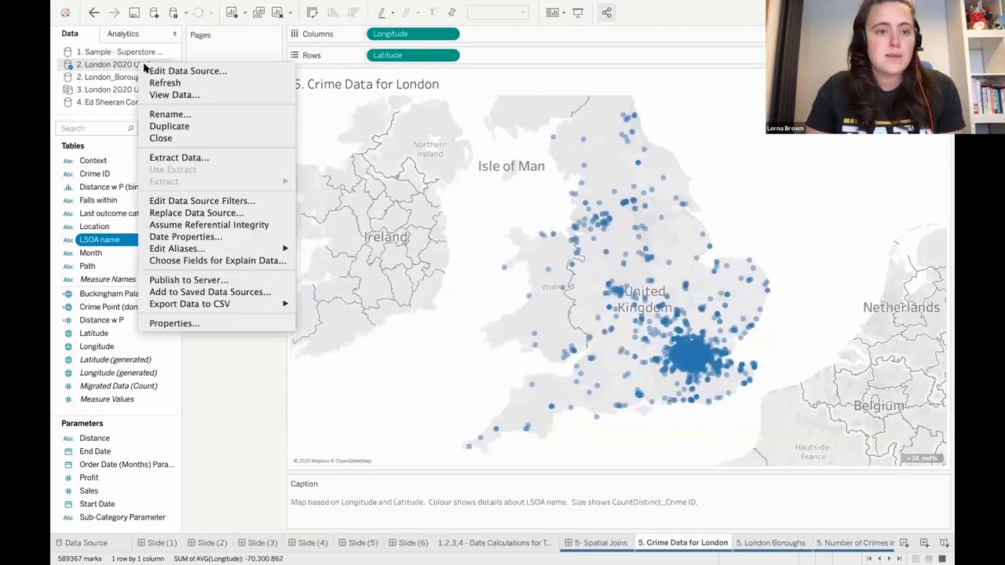
left_click(203, 72)
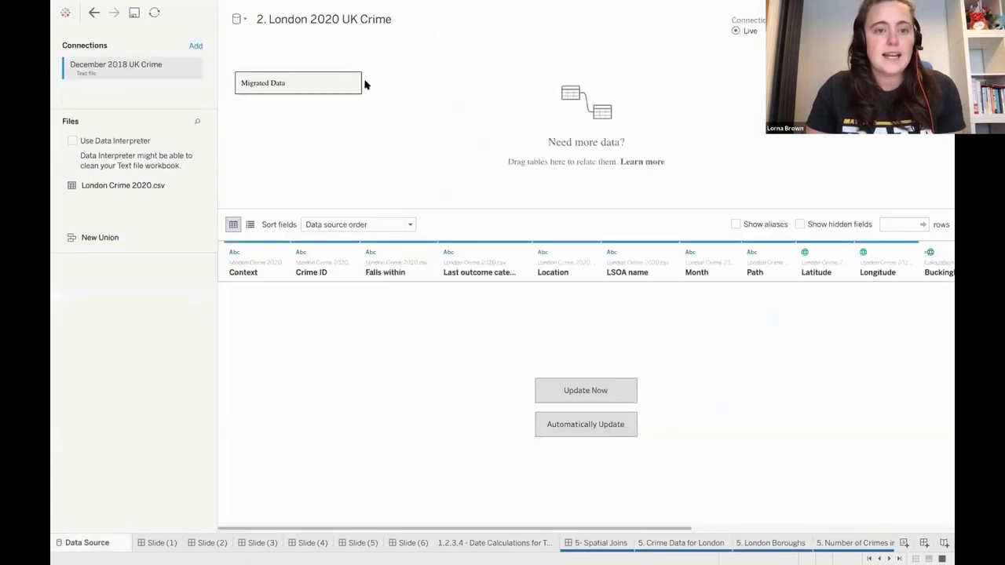
left_click(239, 19)
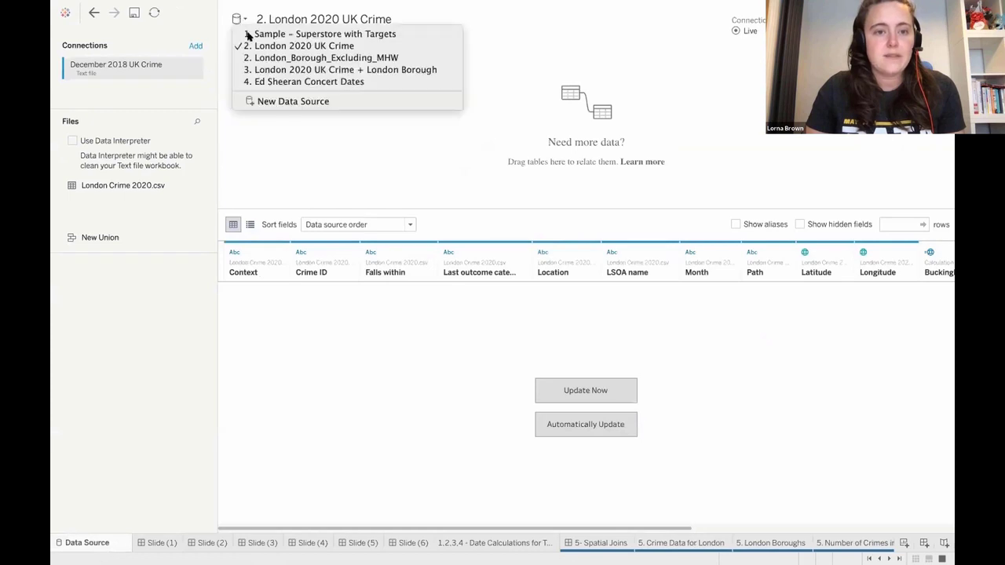
left_click(276, 70)
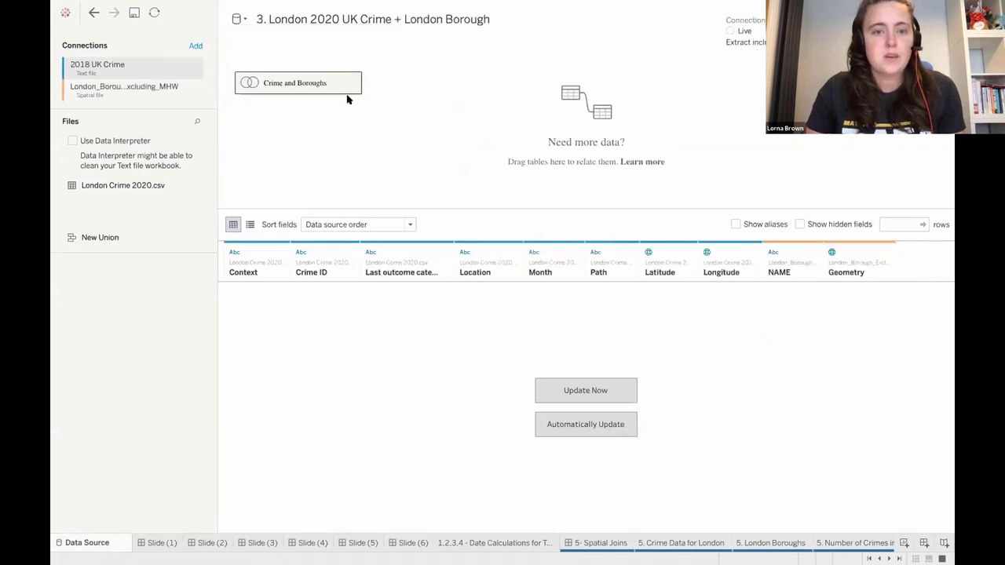
right_click(353, 83)
left_click(368, 89)
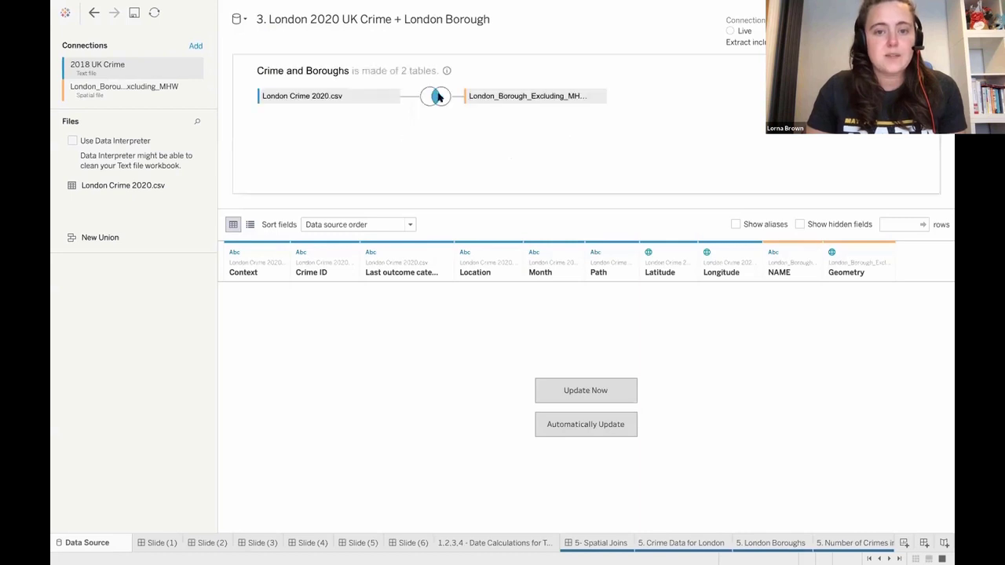
Examine the inner join between the crime and borough tables, including its MAKEPOINT([Latitude],[Longitude]) calculation, and leave the join unedited
left_click(436, 95)
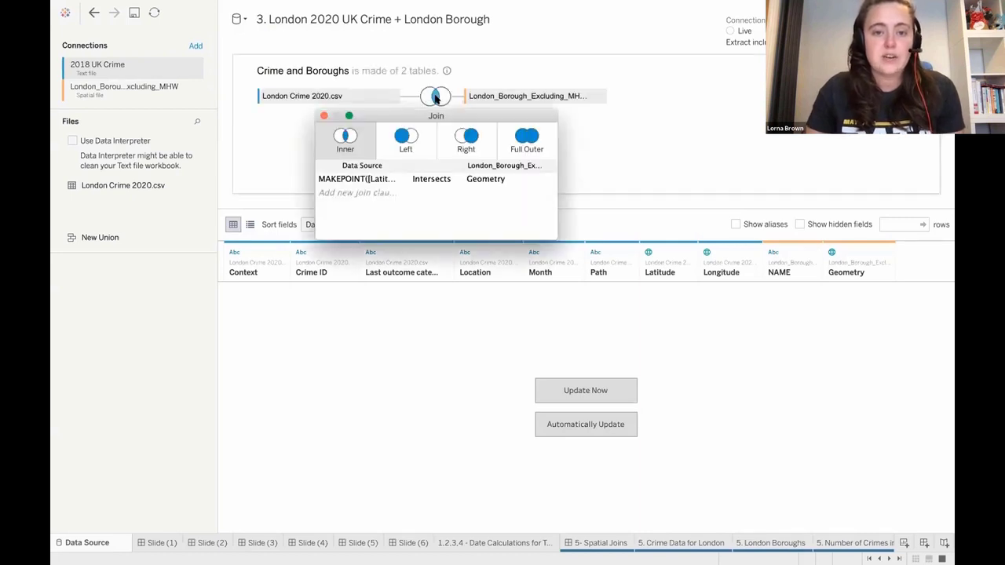
left_click(384, 181)
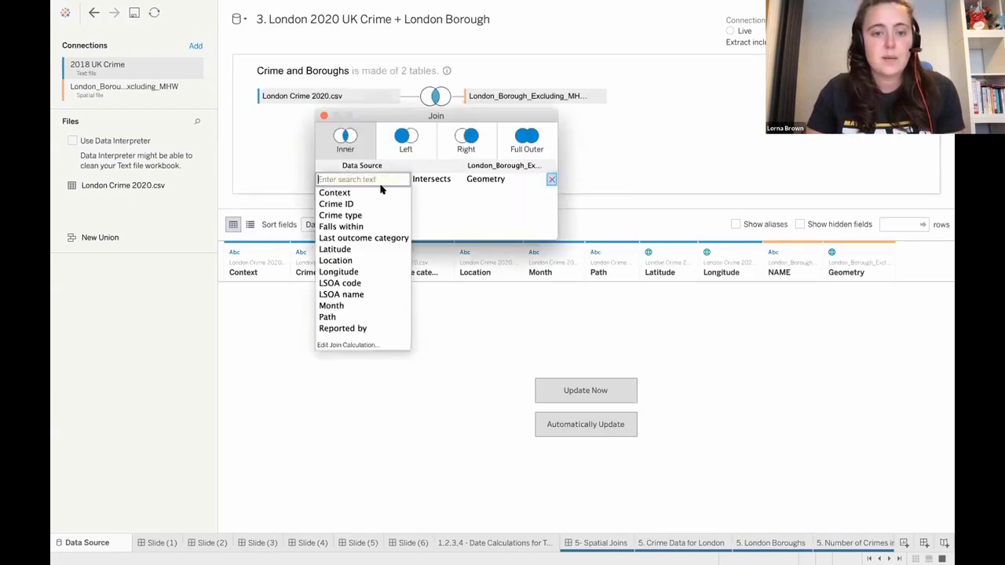
left_click(348, 345)
double_click(202, 300)
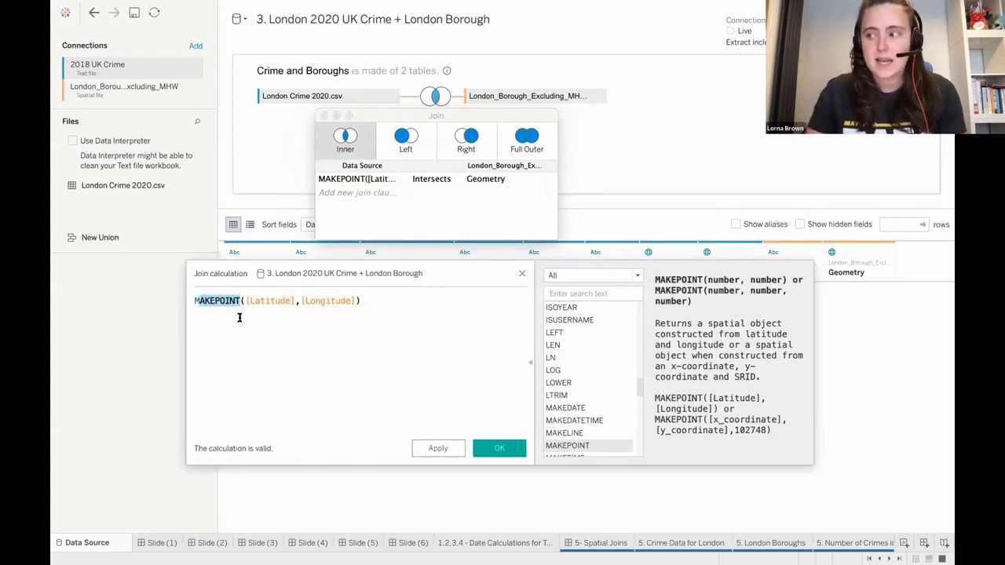
left_click(254, 304)
left_click(335, 303)
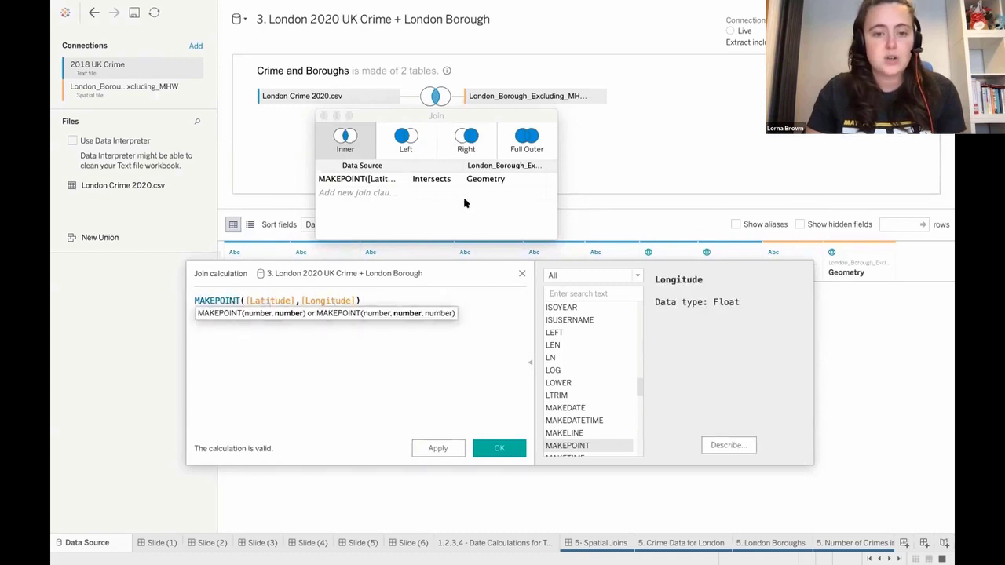
left_click(522, 273)
left_click(325, 117)
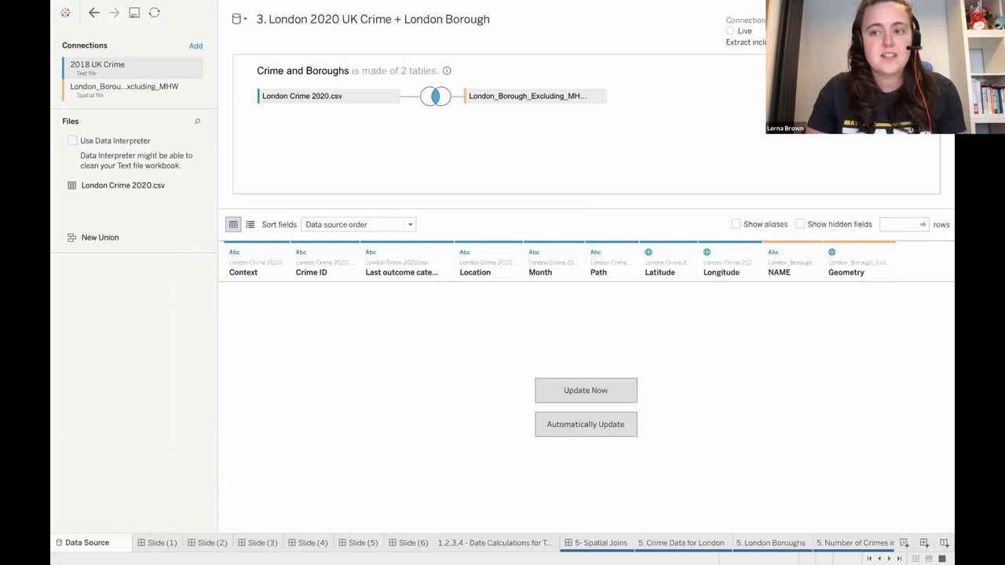
left_click(928, 70)
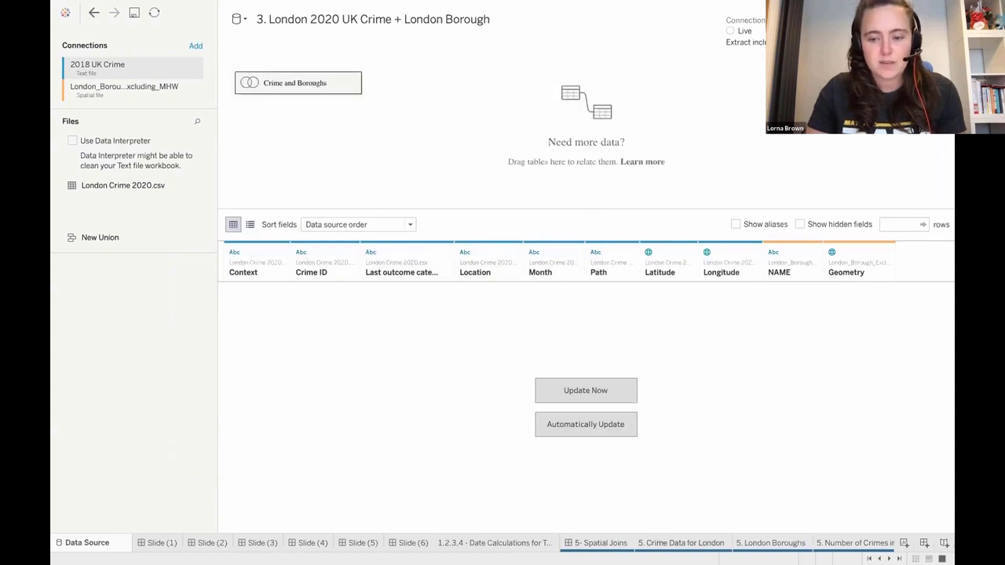
On the Number of Crimes in London Boroughs sheet, map Geometry with NAME as detail and colour the boroughs by the Crime and Boroughs count
left_click(824, 542)
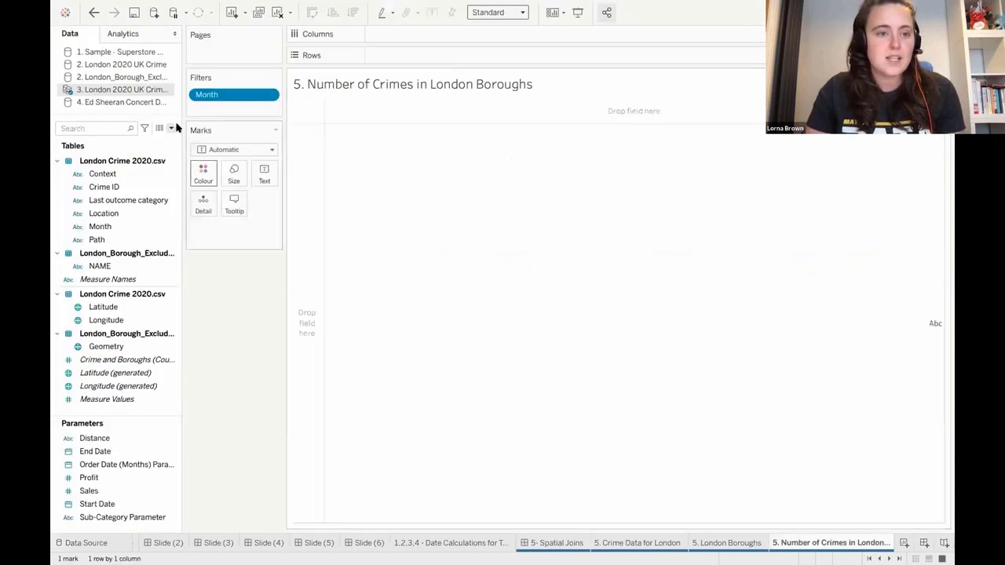
double_click(108, 346)
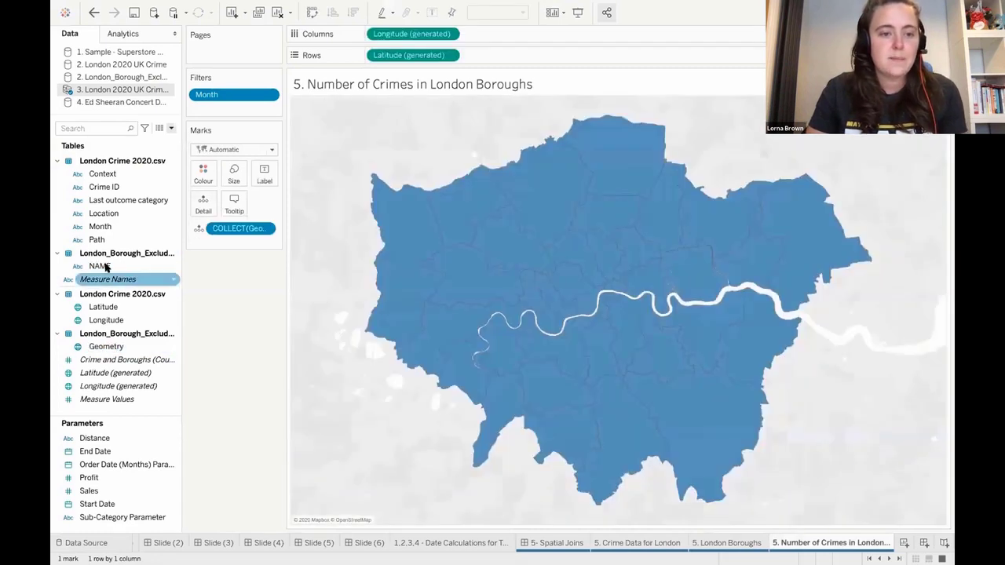
left_click_drag(97, 266, 203, 204)
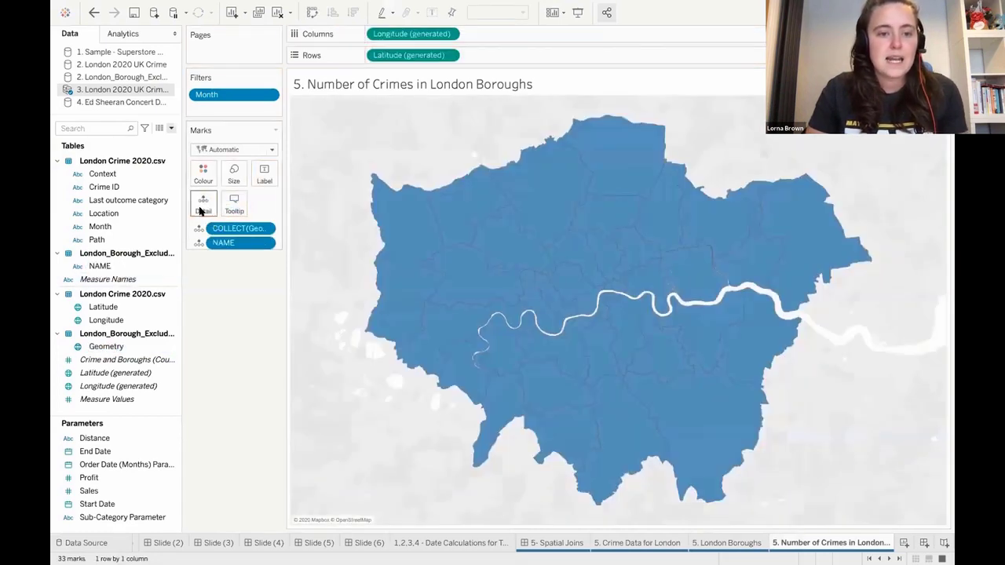
left_click(127, 359)
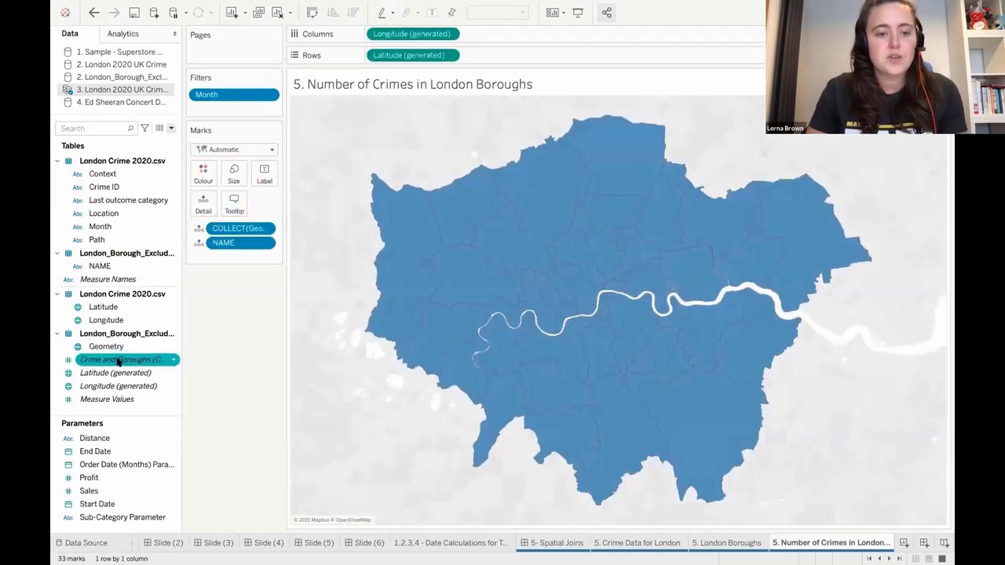
left_click_drag(120, 361, 202, 175)
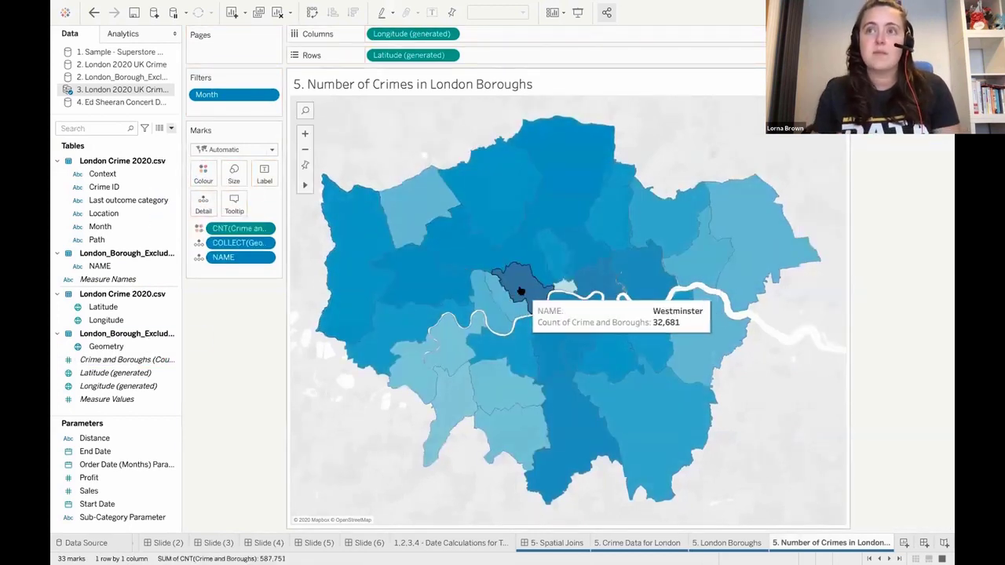
On the "6,7 - Makepoint, Distance Calc" sheet, examine the Crime Point (done) calculation with its formula text enlarged, leaving it unedited
scroll(669, 542, "down", 2)
left_click(669, 542)
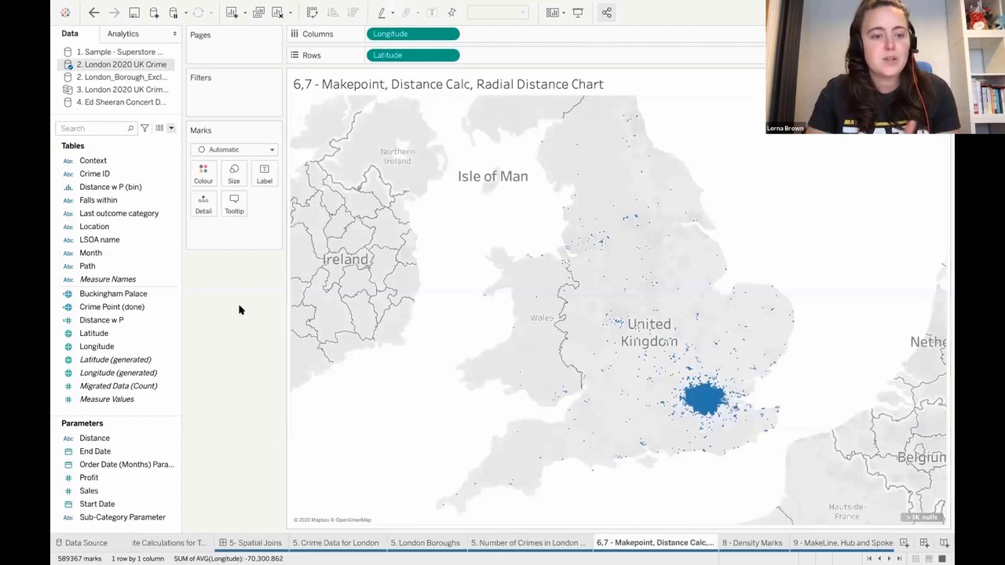
left_click(130, 307)
right_click(131, 308)
left_click(180, 368)
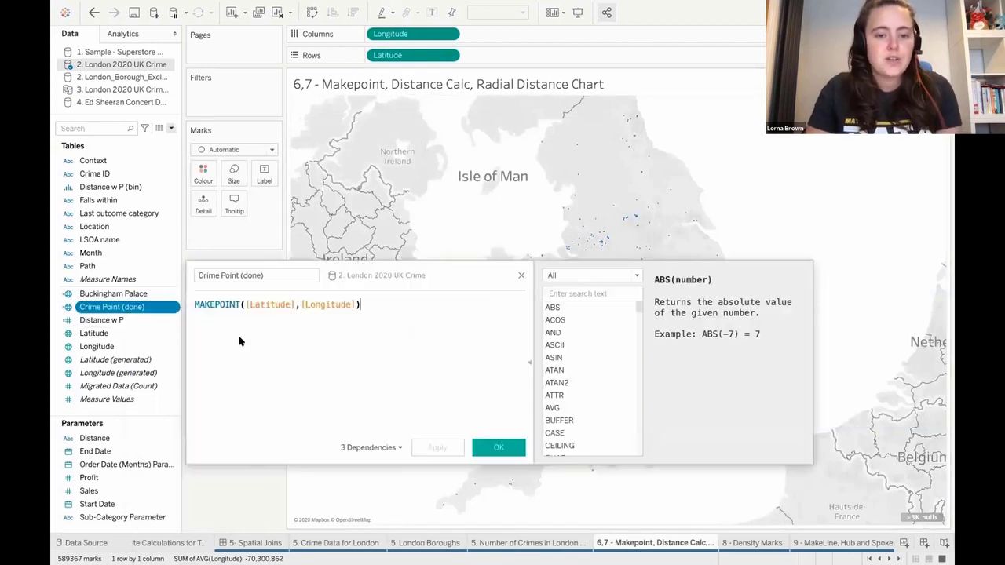
scroll(273, 304, "up", 4)
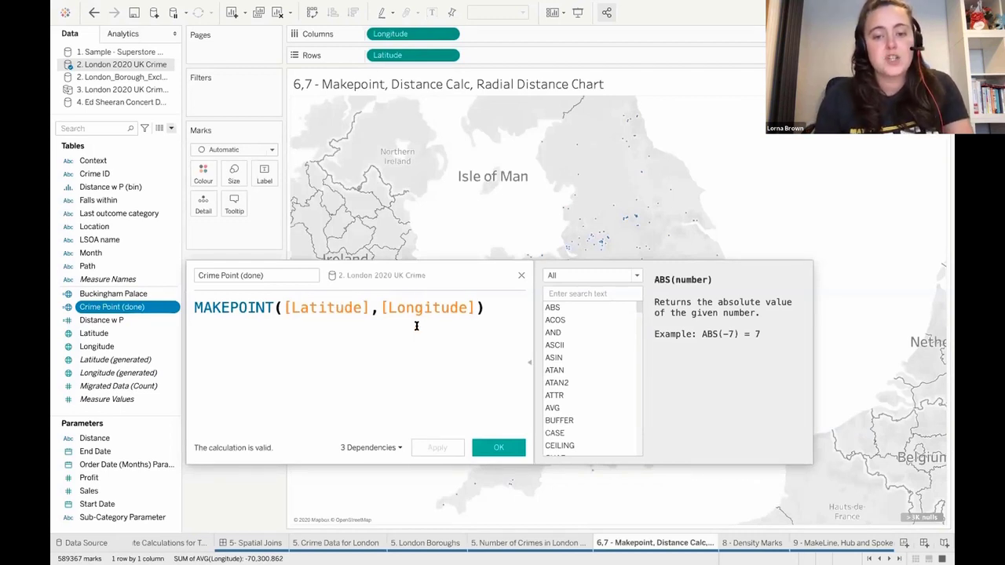
left_click(521, 275)
Examine the Buckingham Palace calculation's MAKEPOINT coordinates and leave it unedited
left_click(144, 293)
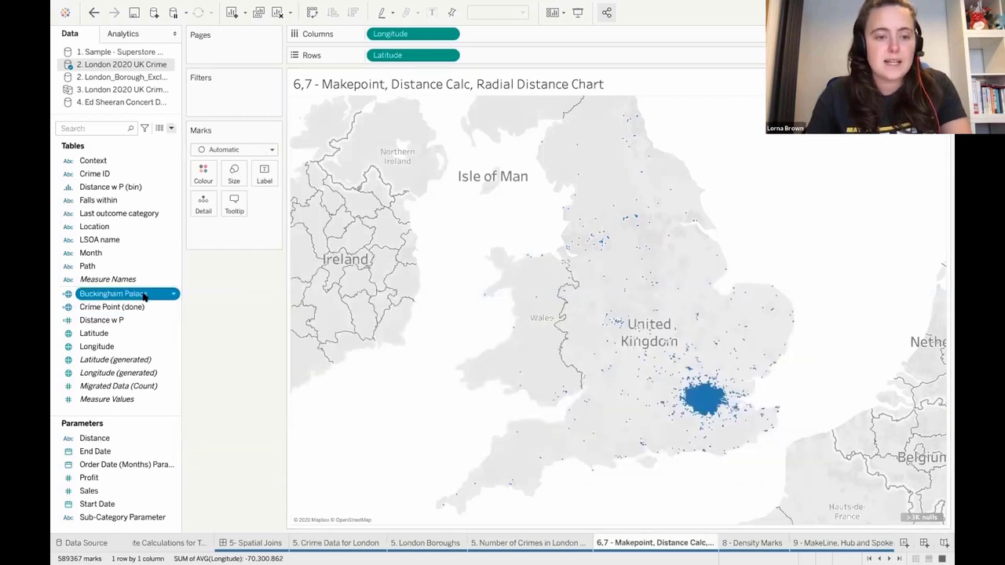
right_click(145, 293)
left_click(161, 355)
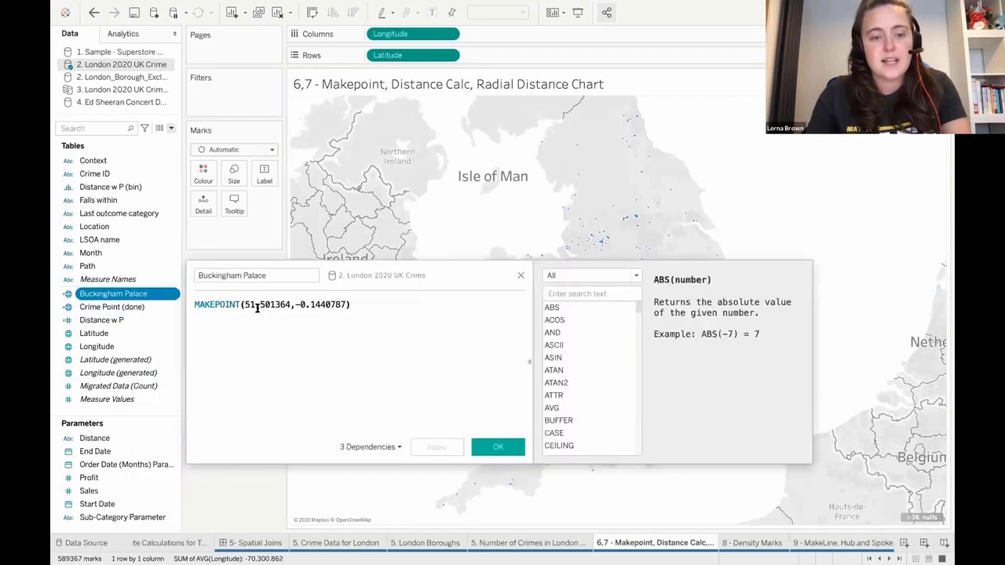
left_click(519, 277)
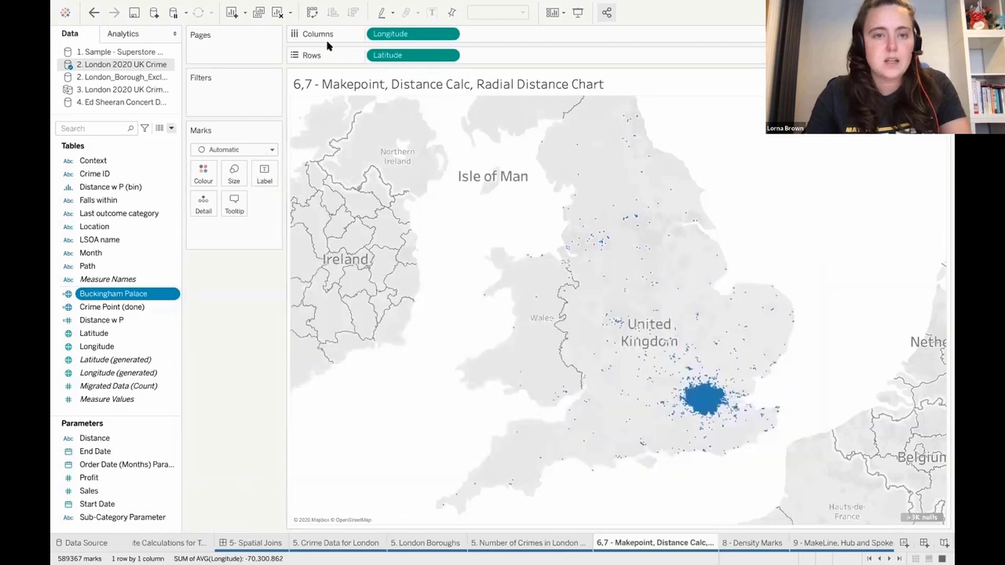
Clear the sheet, map the Crime Point (done) field and add Crime ID as detail
left_click(277, 12)
left_click(128, 308, "ctrl")
left_click(126, 308)
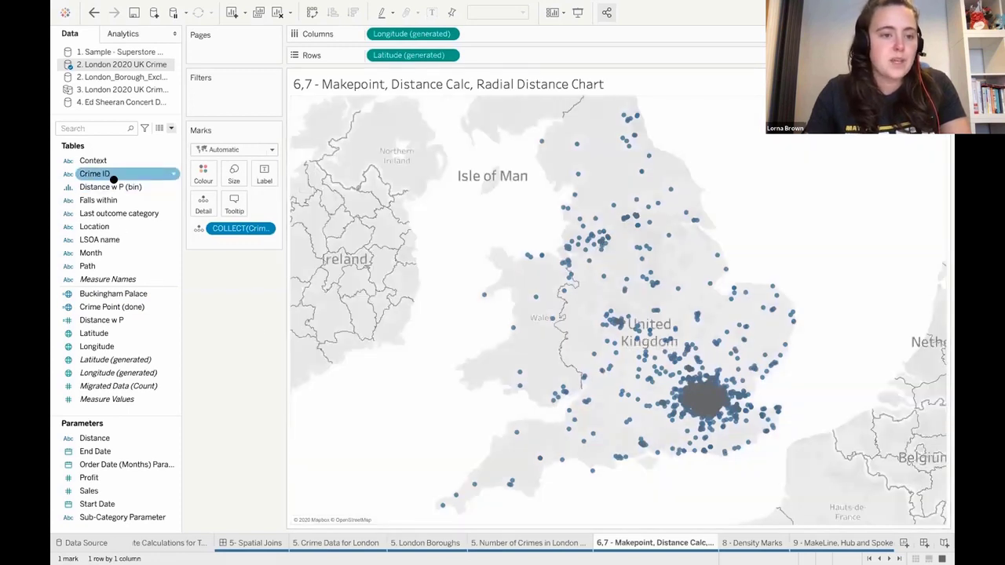
left_click_drag(114, 177, 247, 345)
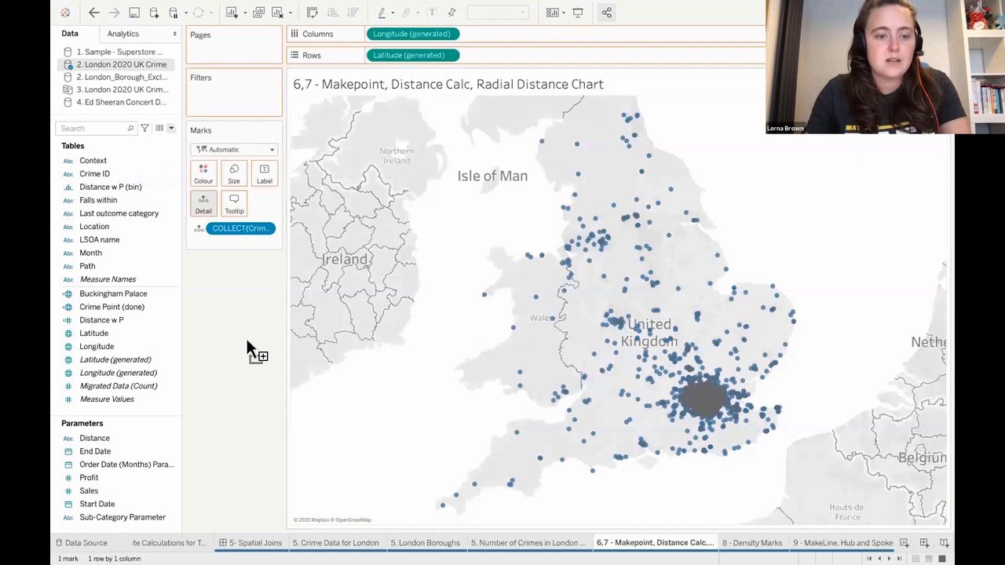
left_click_drag(628, 384, 384, 393)
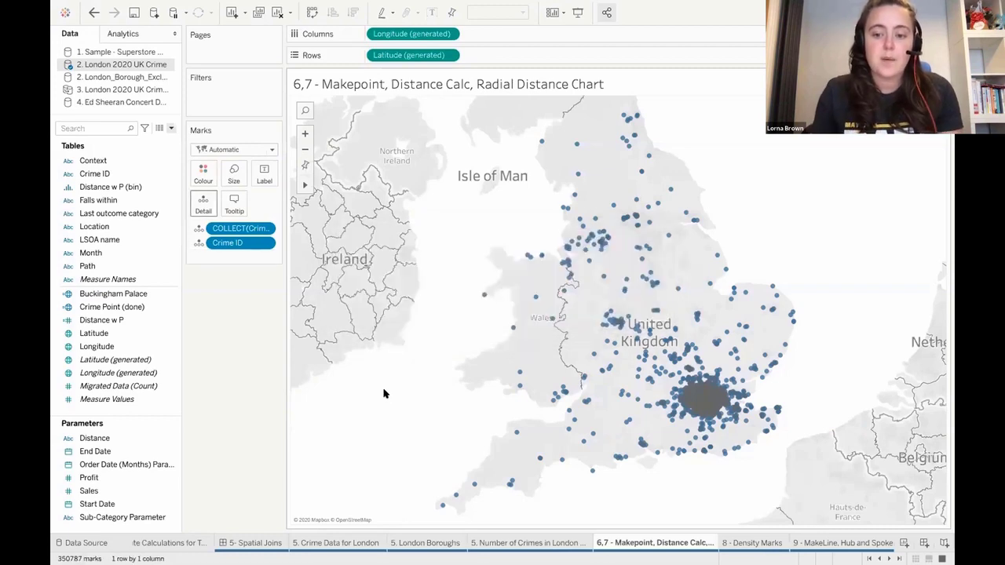
Review the DISTANCE arguments in the Distance w P calculation and set its units argument to 'm'
left_click(129, 320)
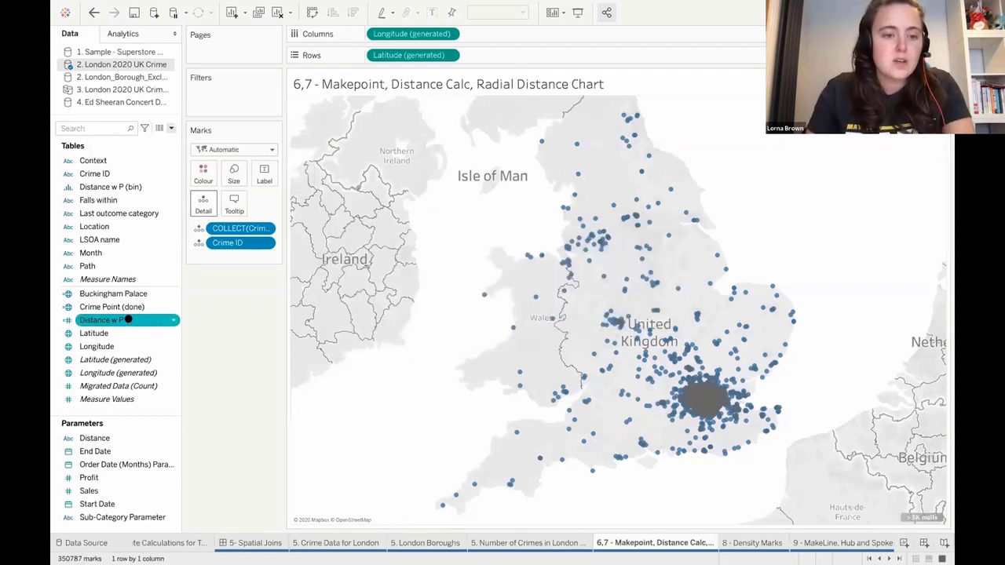
right_click(128, 321)
left_click(156, 105)
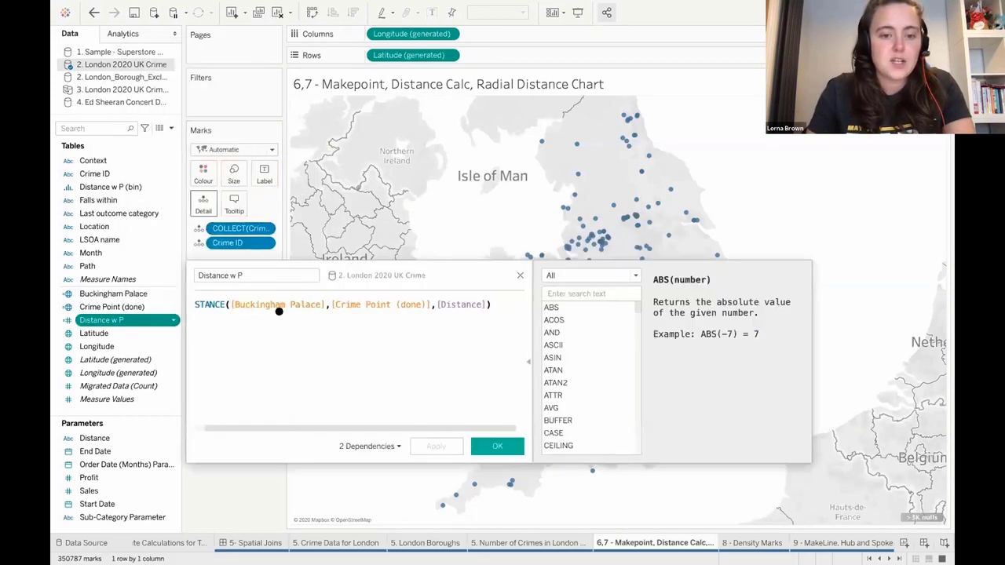
left_click_drag(274, 428, 218, 428)
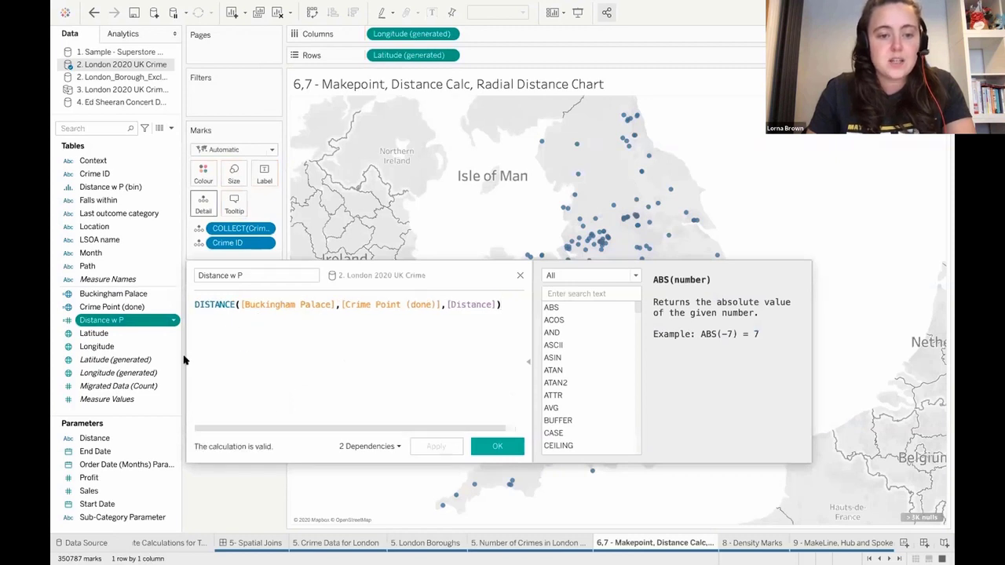
left_click(278, 307)
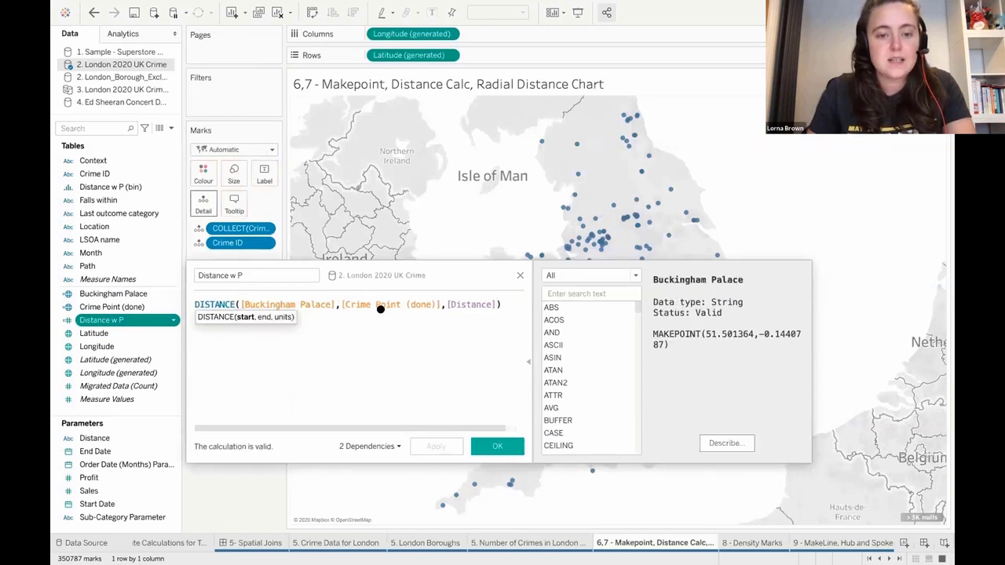
left_click(407, 304)
left_click_drag(448, 304, 496, 305)
type("'m'")
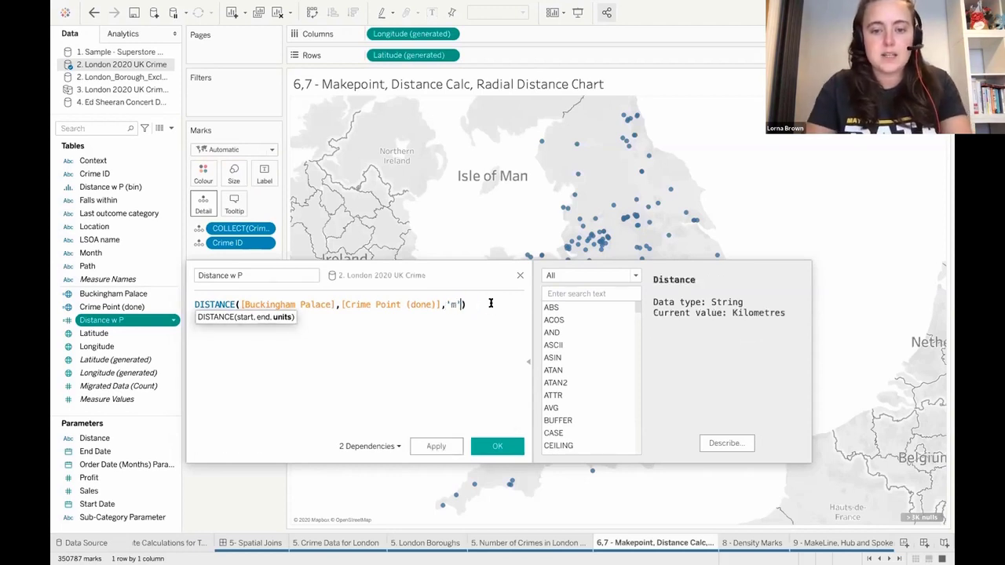
left_click(507, 446)
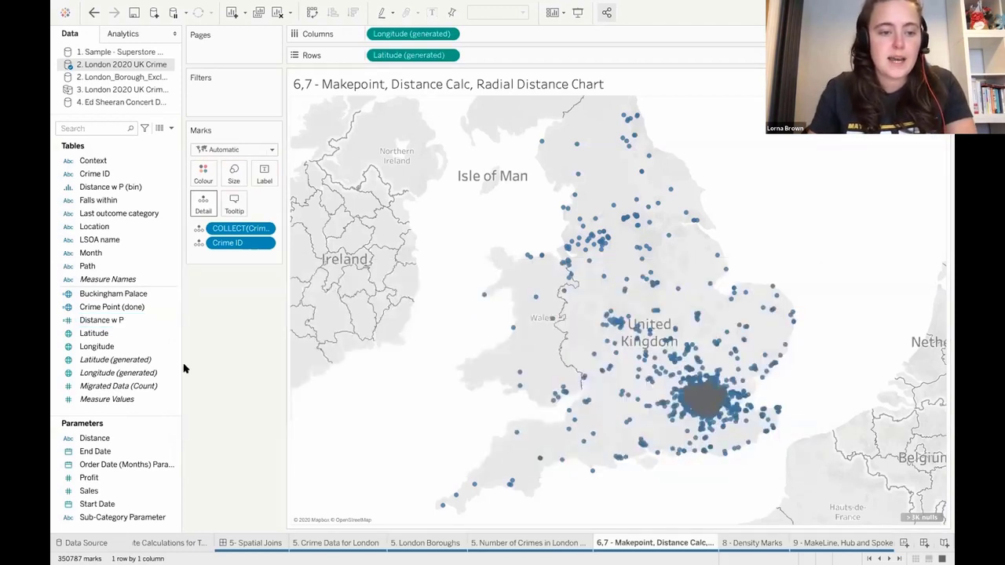
Filter the crime map by all values of Distance w P, with a maximum of 1000
left_click_drag(135, 320, 229, 98)
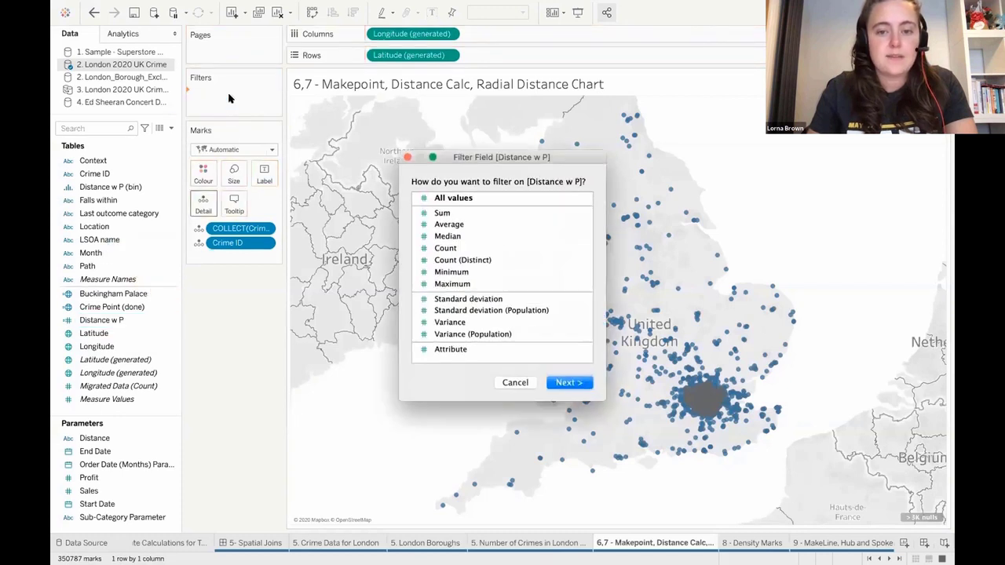
left_click(461, 199)
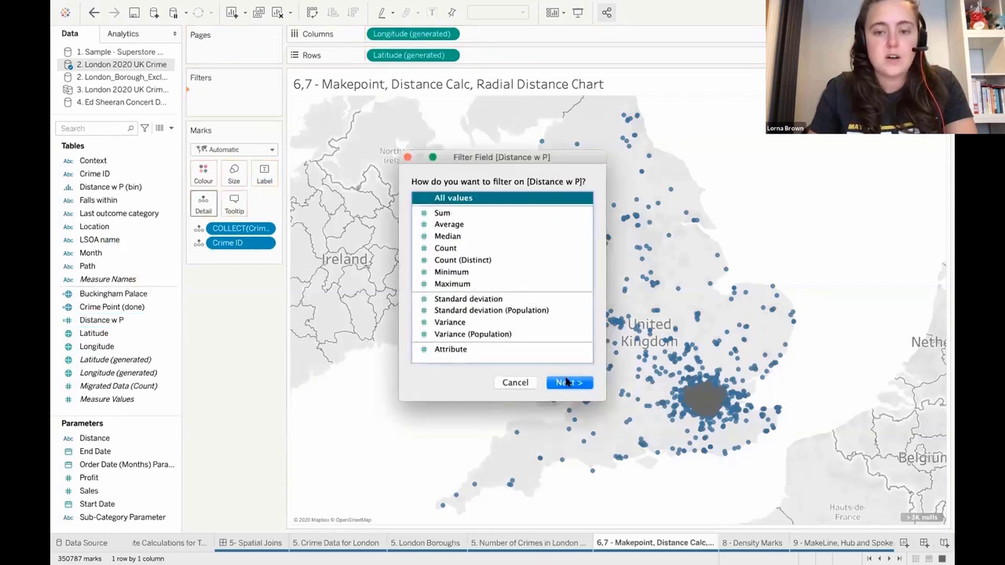
left_click(567, 383)
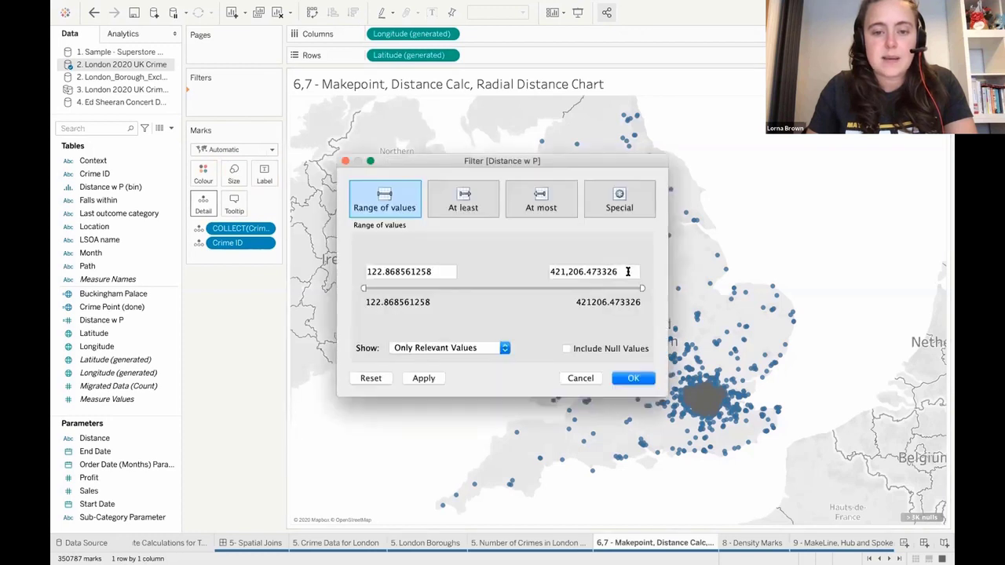
left_click_drag(627, 272, 514, 268)
type("1,0")
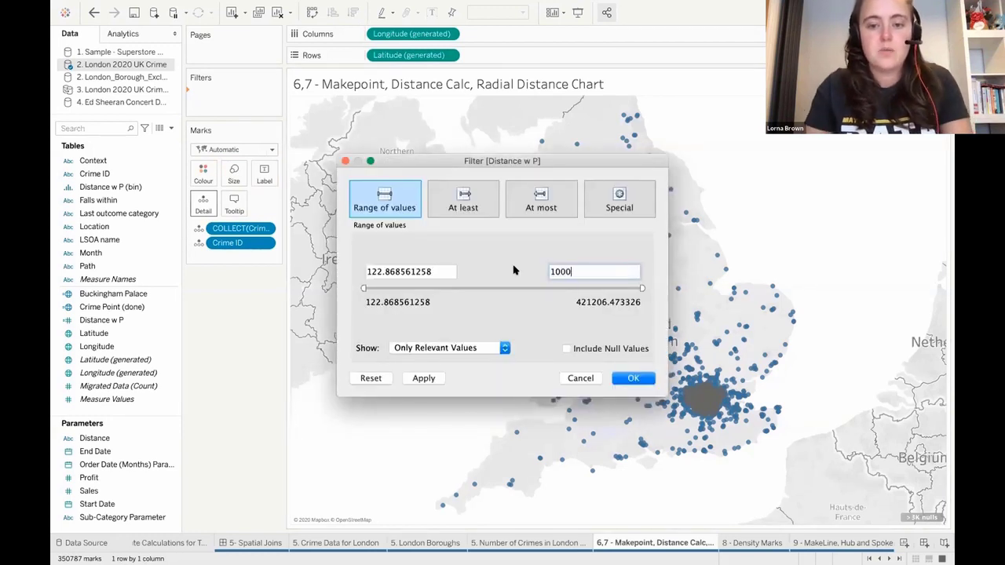
type("00")
left_click(637, 379)
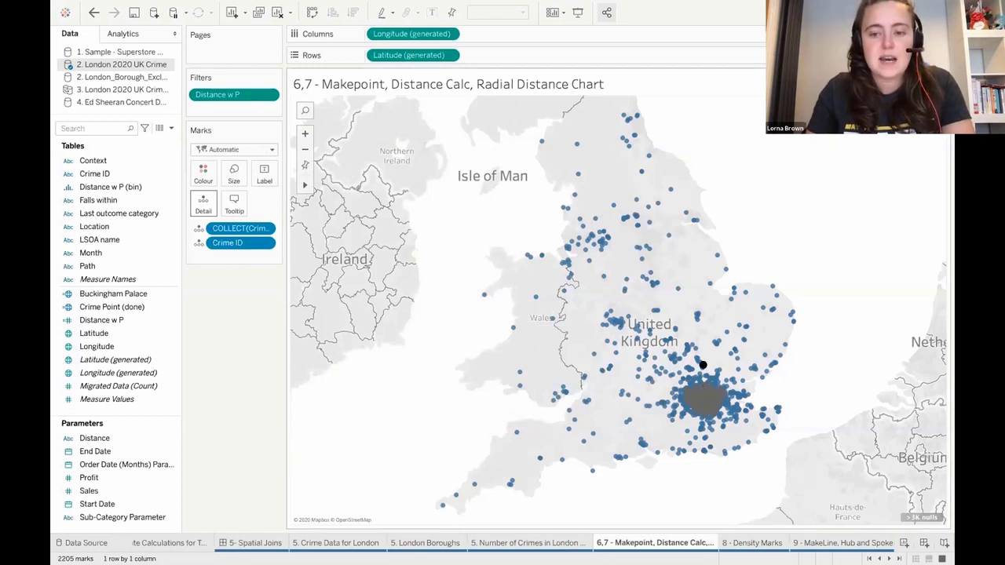
scroll(705, 385, "up", 5)
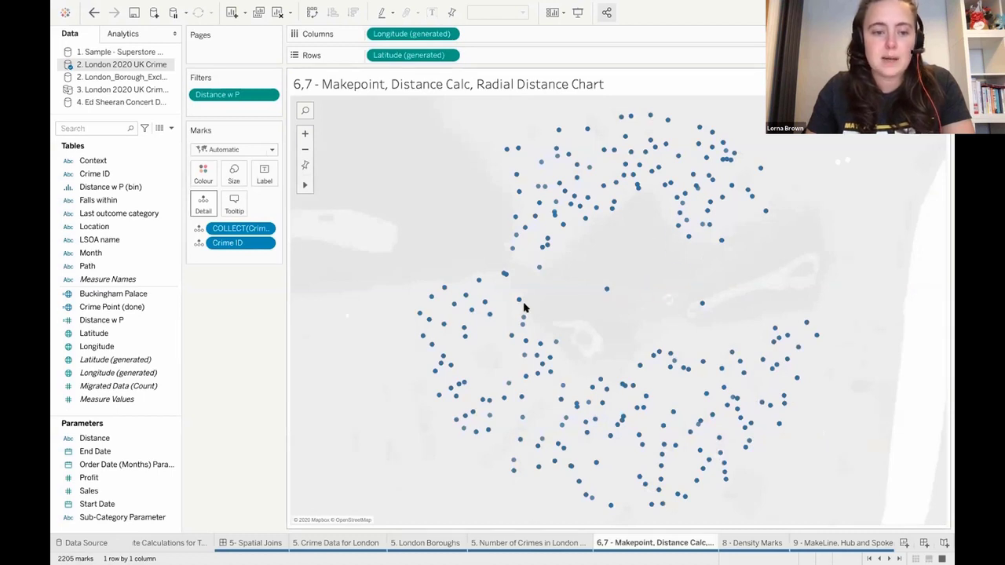
Show the control for the Distance parameter on the sheet
left_click(138, 322)
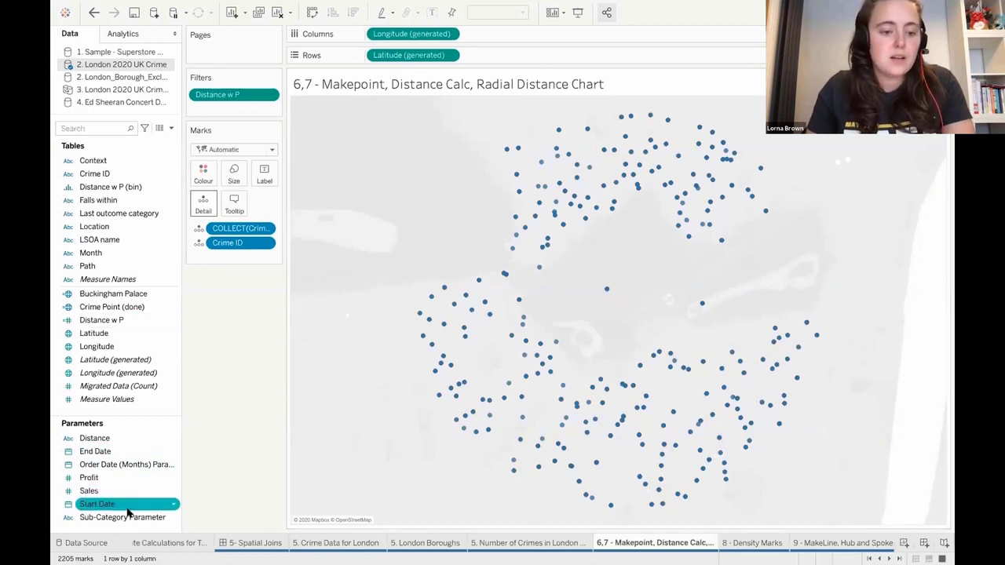
right_click(125, 438)
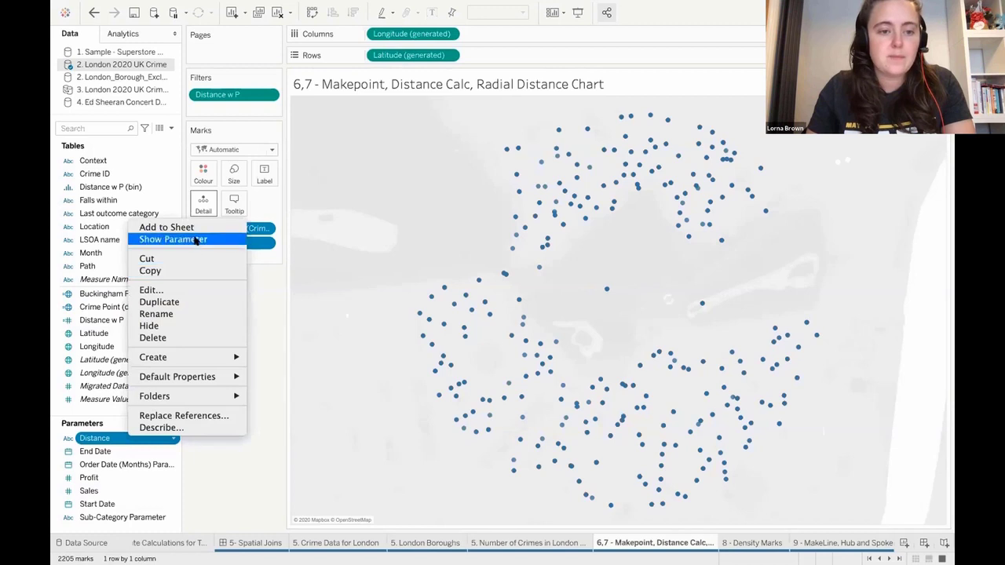
left_click(200, 239)
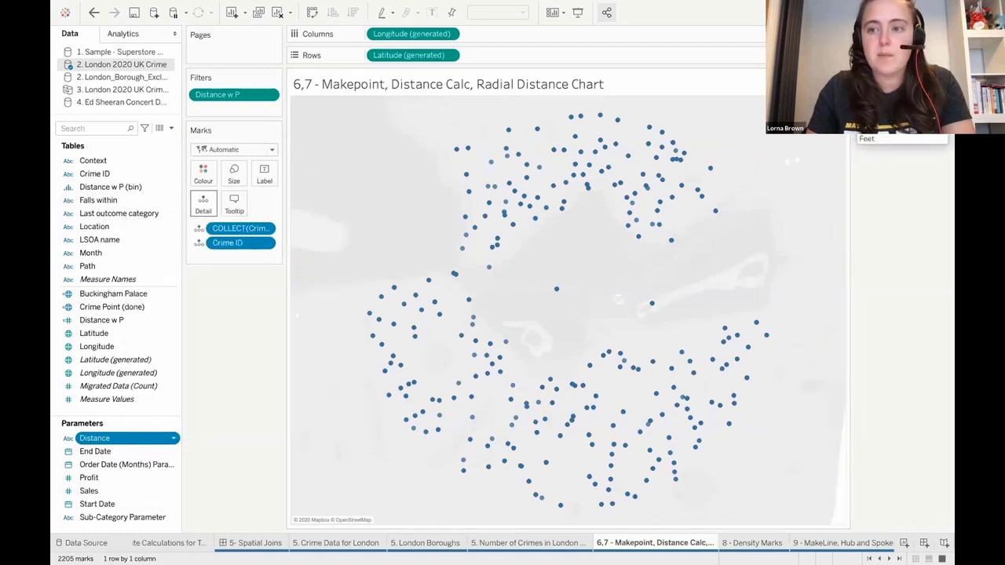
Set the units argument of the Distance w P calculation to the [Distance] parameter
right_click(145, 320)
left_click(169, 109)
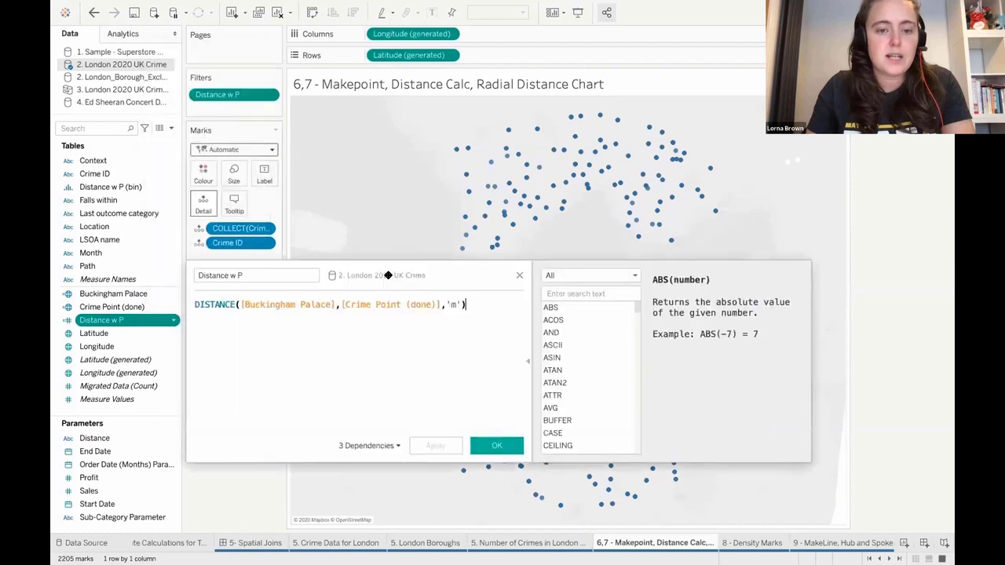
double_click(456, 305)
type("dis")
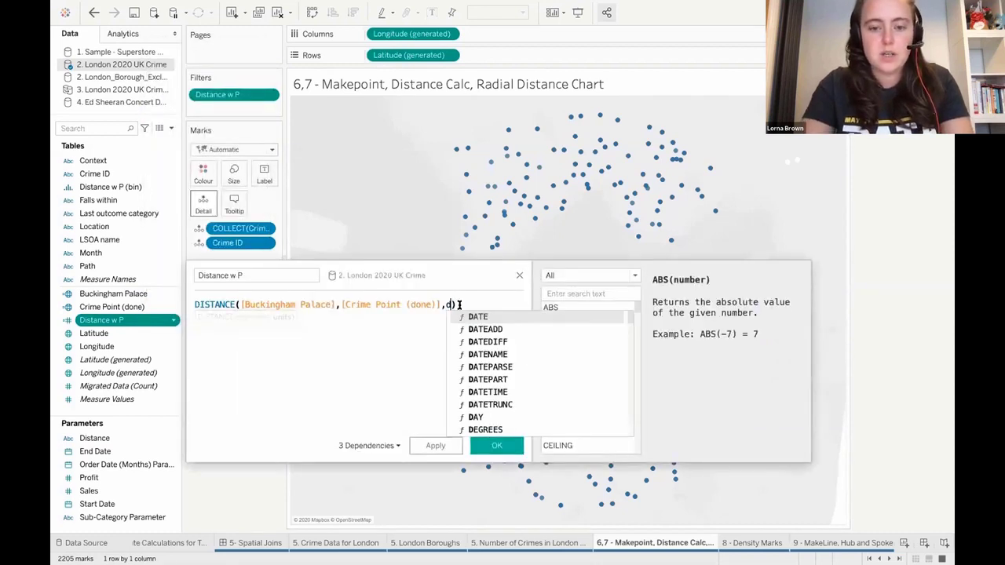
left_click(479, 317)
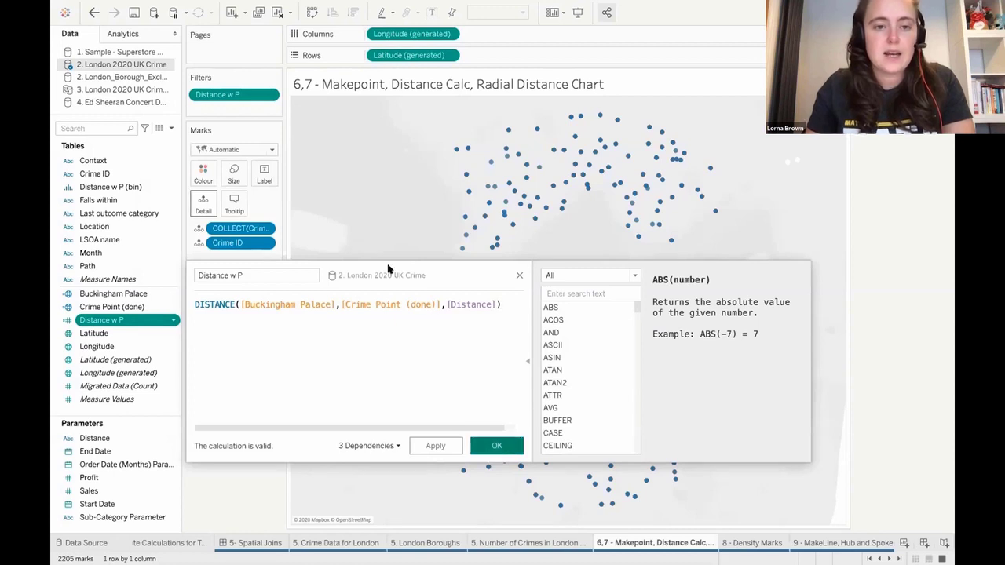
Edit the Distance w P filter to a range from the lowest value, 0.122868561, to a maximum of 5
left_click(268, 95)
left_click(224, 110)
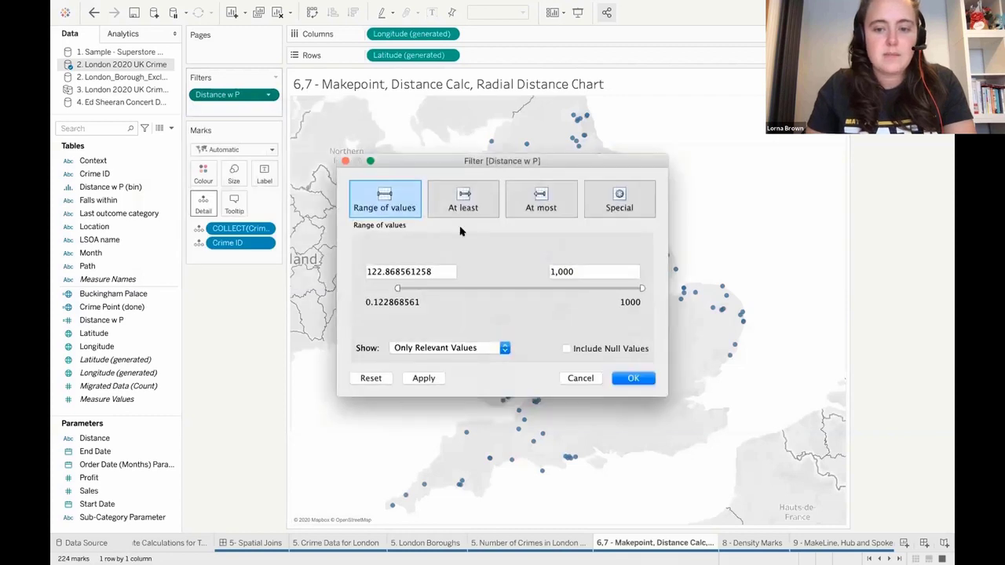
left_click_drag(396, 285, 364, 288)
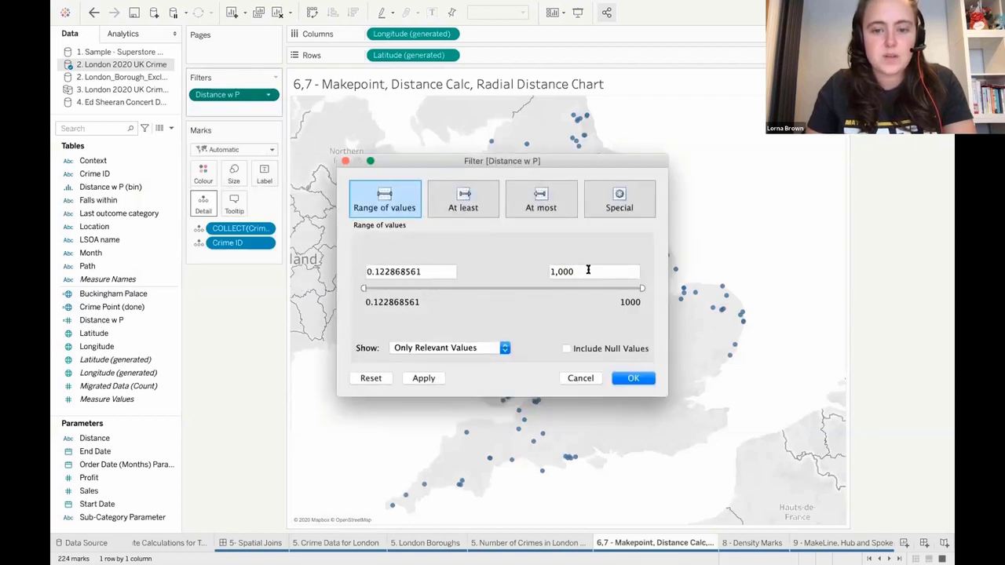
left_click_drag(588, 270, 532, 270)
type("5")
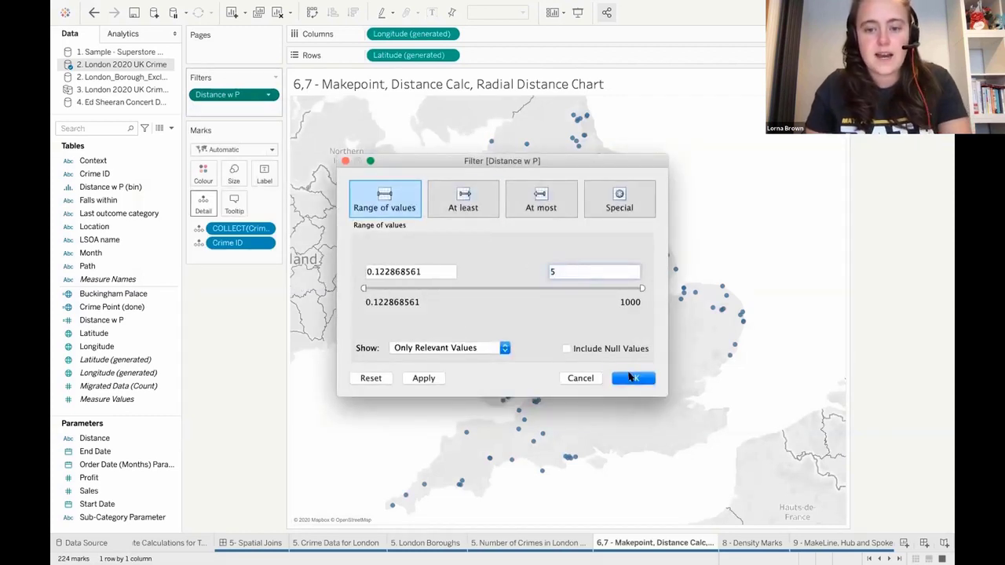
left_click(632, 378)
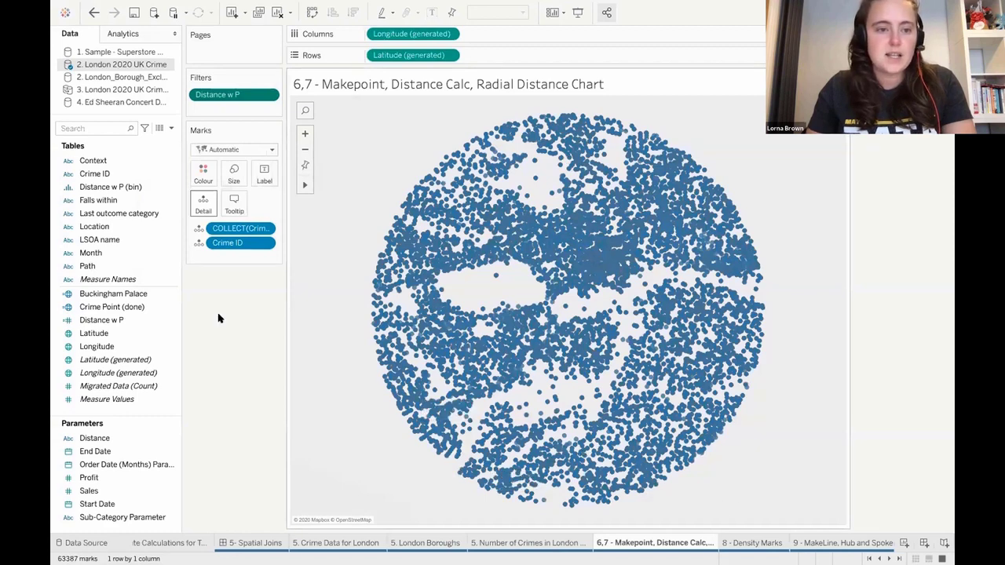
Create bins from the Distance w P field and colour the crime marks on the map by the new bin field
left_click(124, 320)
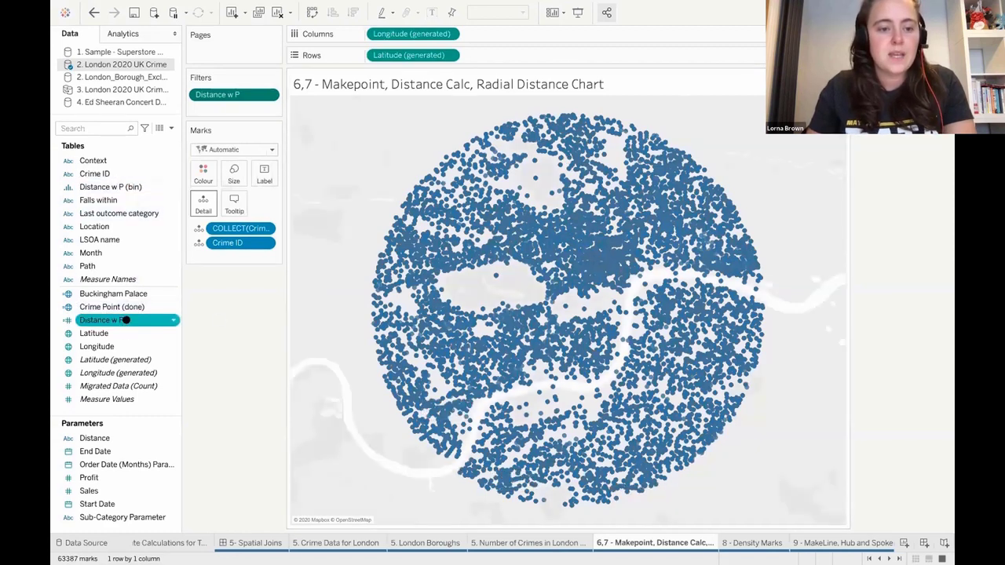
right_click(125, 321)
mouse_move(202, 178)
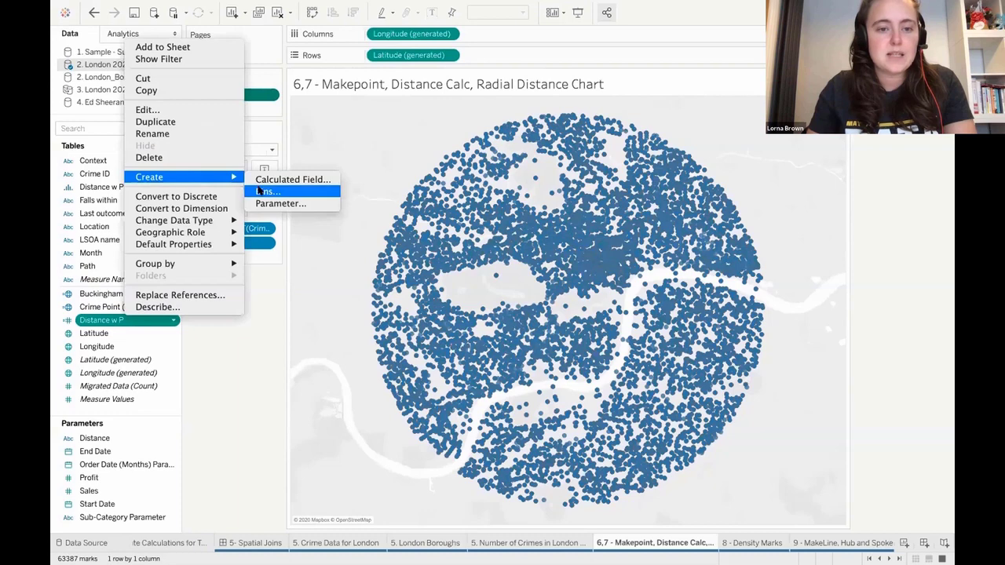
left_click(259, 192)
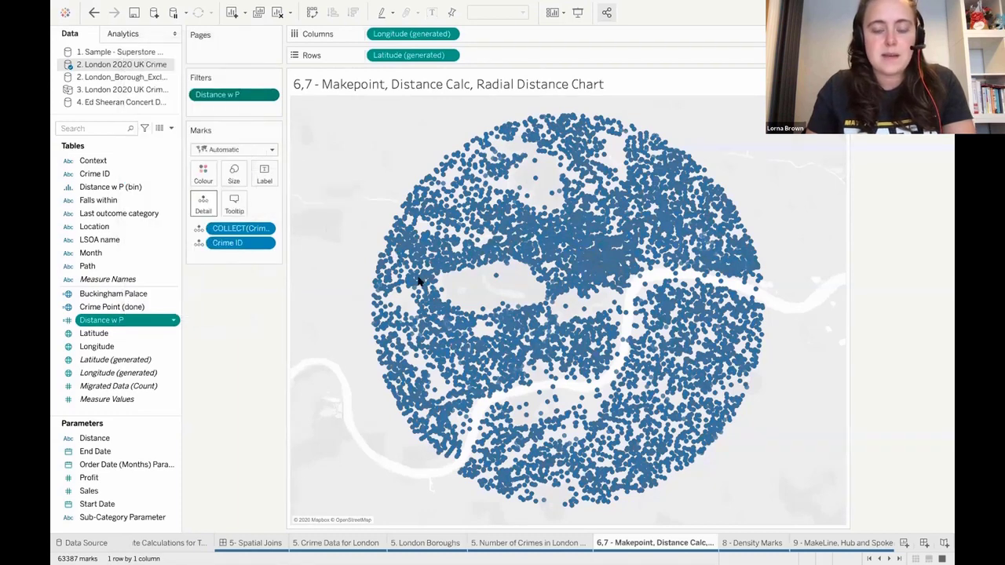
left_click(468, 250)
left_click(638, 336)
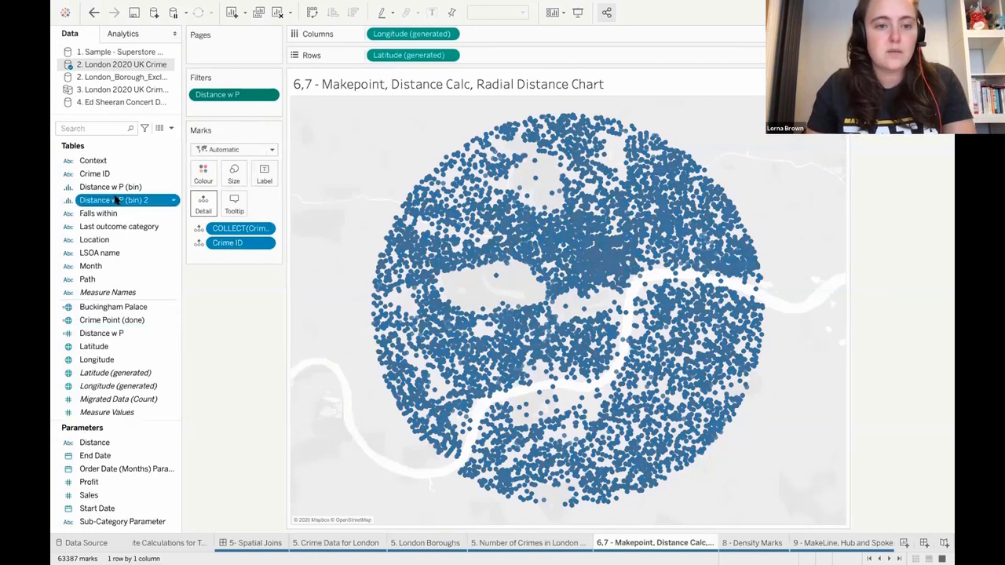
left_click_drag(116, 200, 227, 316)
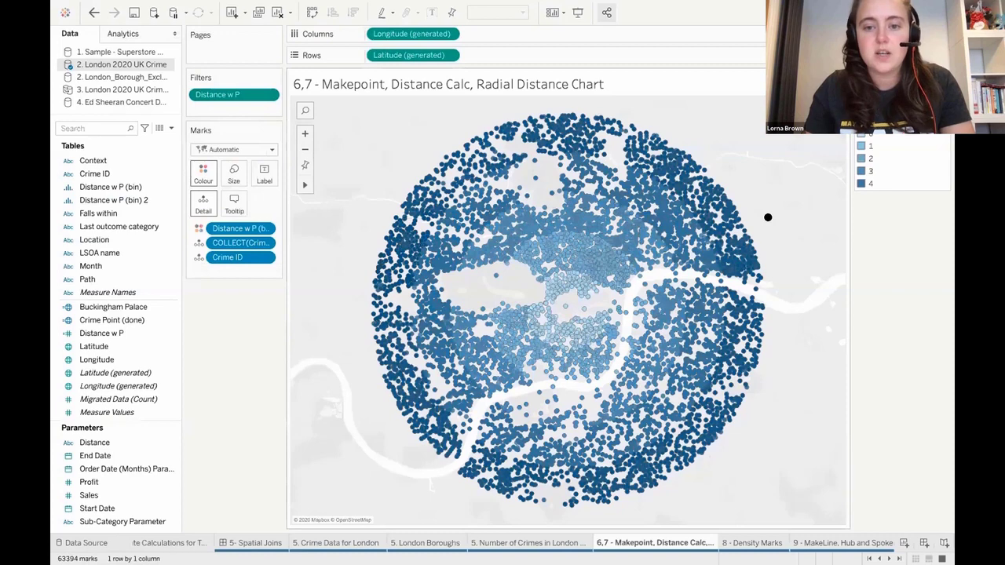
Change the mark type of the crime map on the 8 - Density Marks sheet to Density
left_click(758, 543)
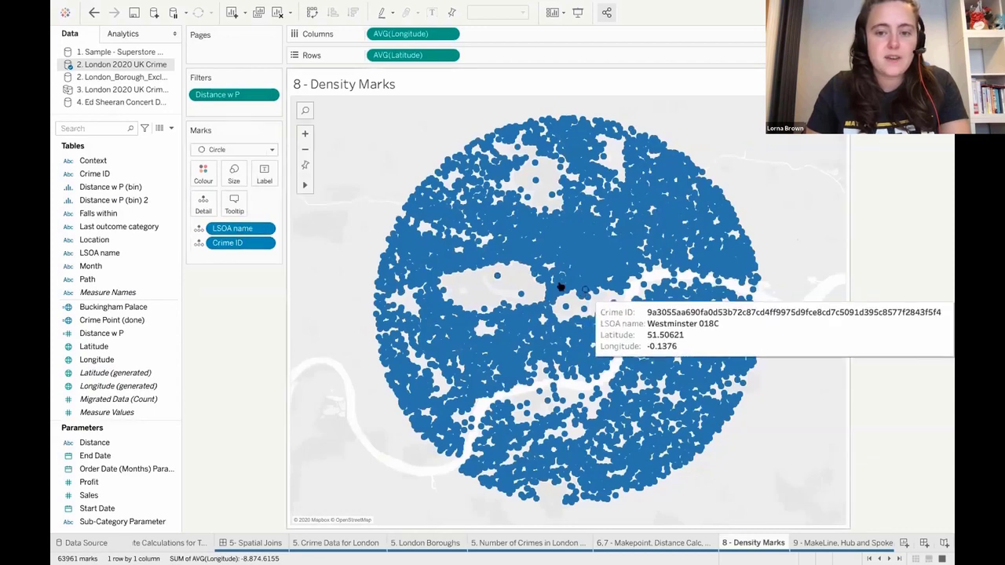
left_click(235, 149)
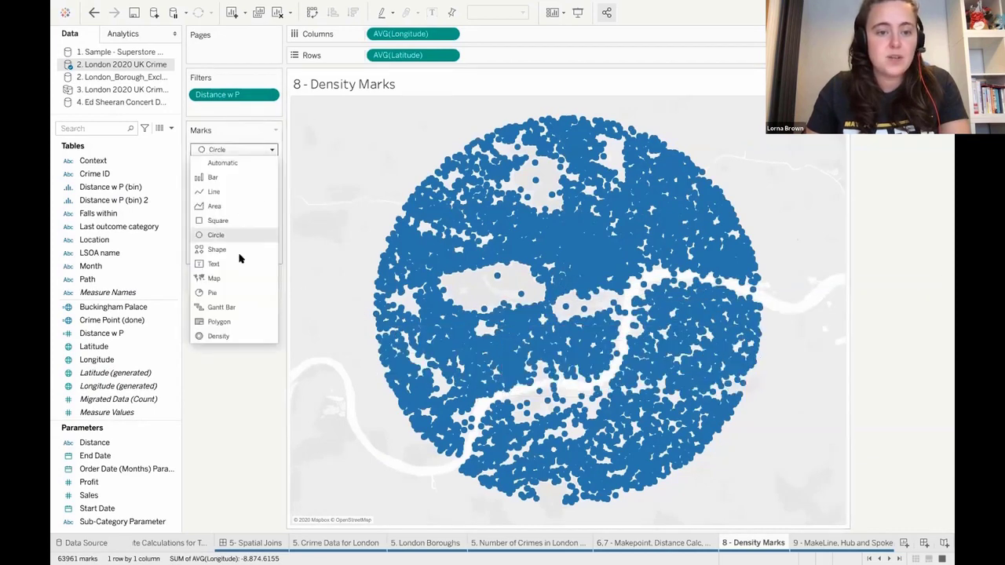
left_click(226, 336)
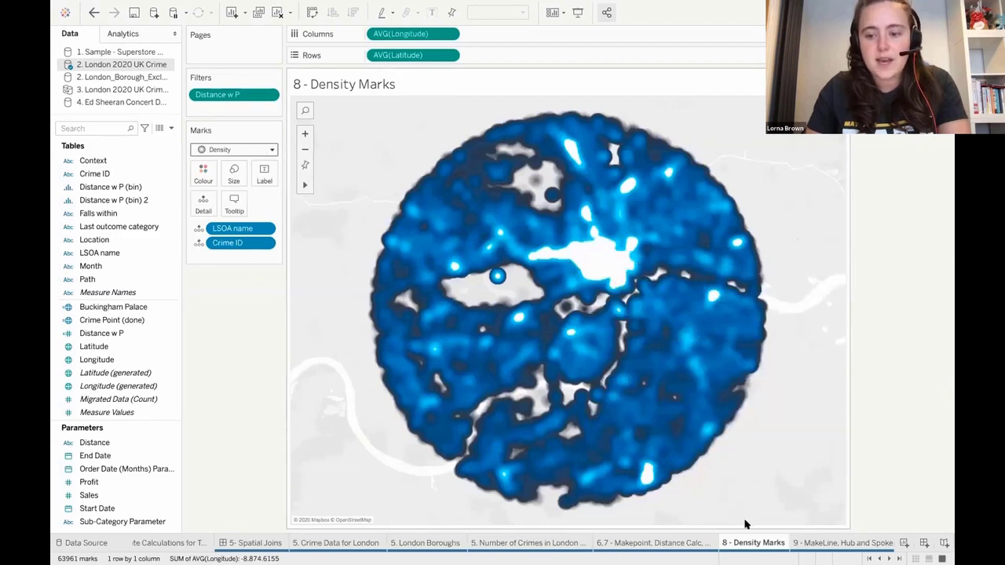
On the 9 - MakeLine, Hub and Spoke sheet, create a calculated field named Makeline and start it with the MAKELINE function
left_click(818, 543)
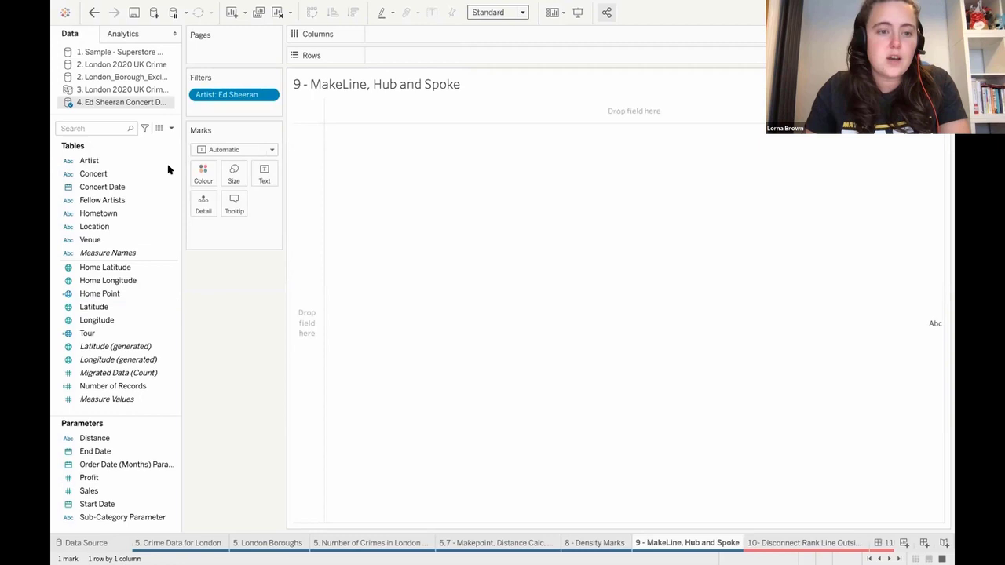
left_click(171, 128)
left_click(165, 139)
type("Makel")
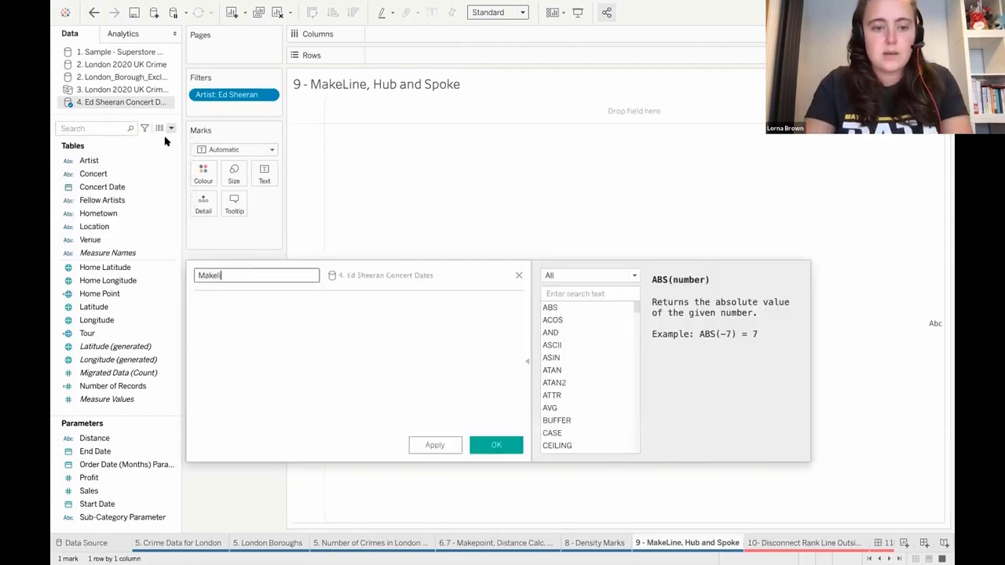
type("ine")
key("Tab")
type("Makel")
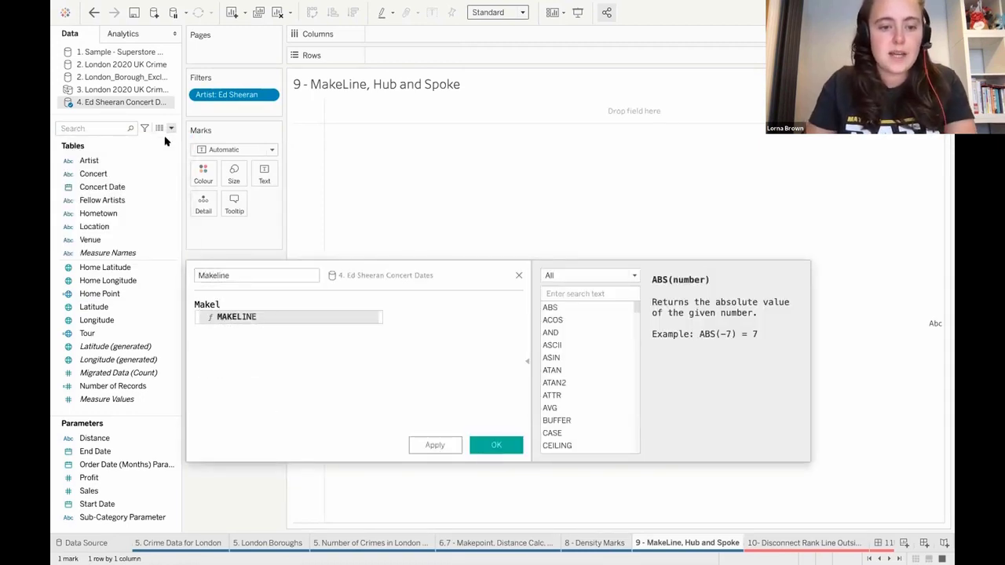
key("Return")
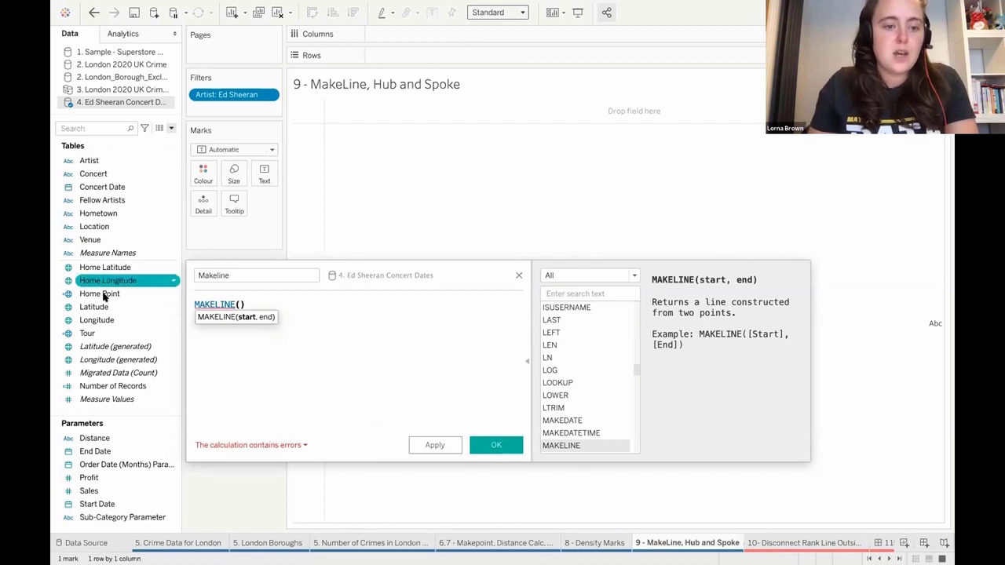
Complete the formula as MAKELINE([Tour],[Home Point]), save the calculation, and plot the Makeline field on the sheet as a map
left_click(103, 294)
left_click_drag(108, 345, 243, 315)
type(",")
left_click(108, 281)
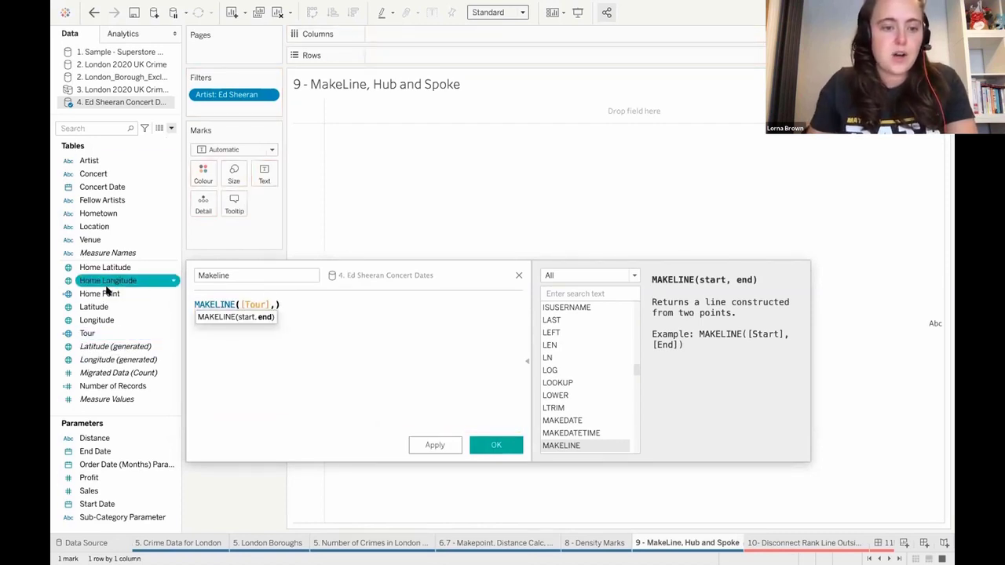
left_click_drag(108, 291, 275, 306)
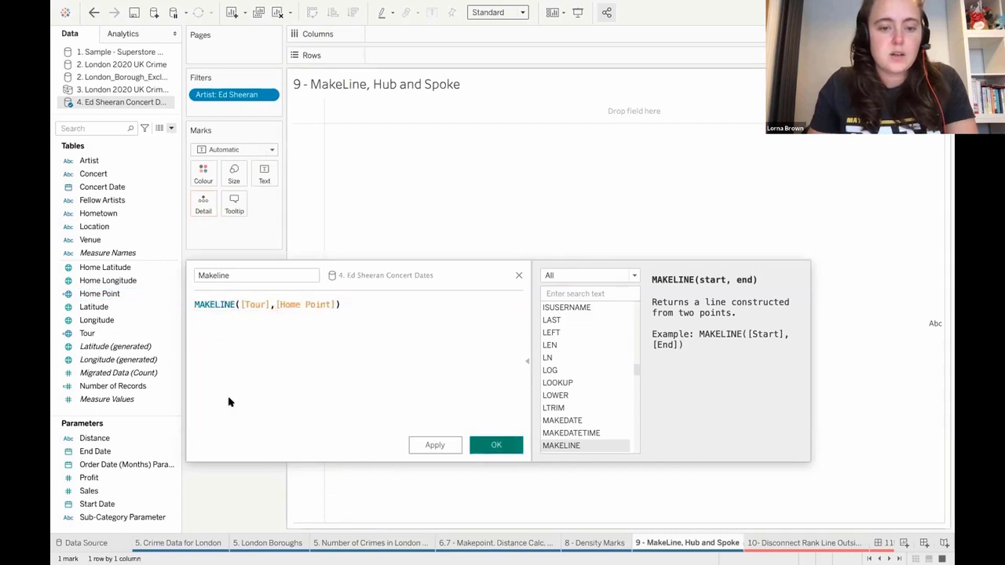
key("Return")
double_click(138, 336)
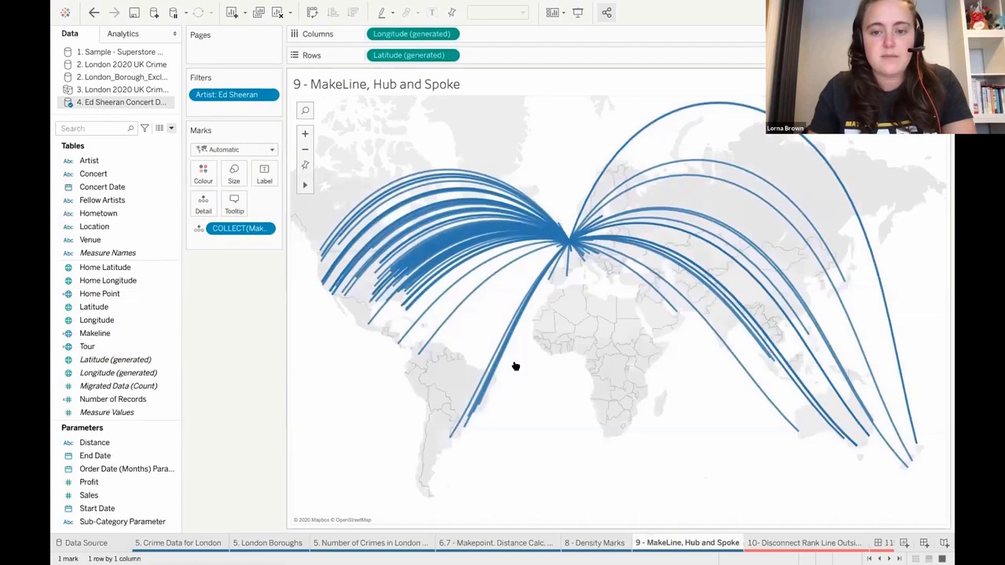
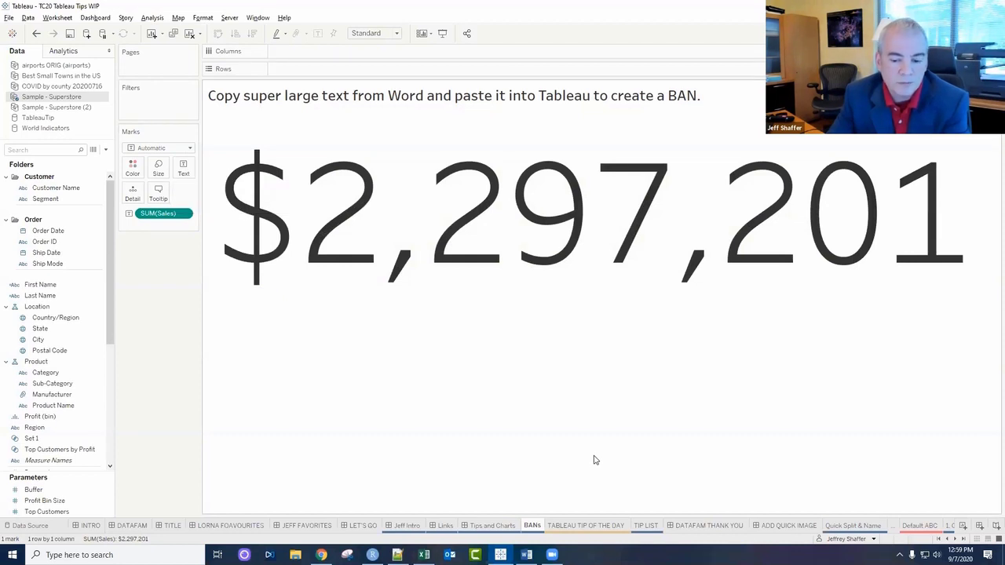
View the TABLEAU TIP OF THE DAY chart, and increase the row height of the TIP LIST table to fit the wrapped tip texts
left_click(605, 526)
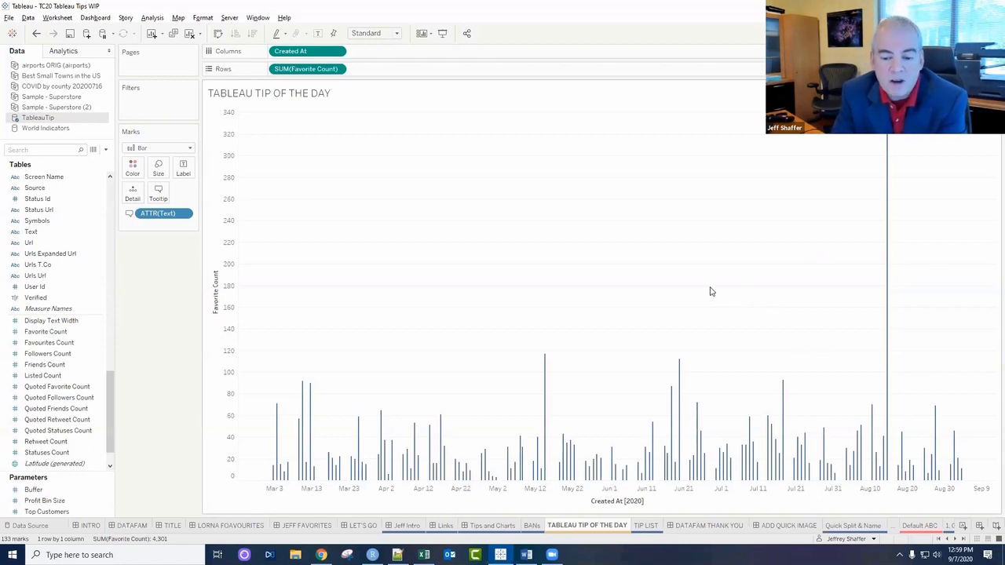
left_click(649, 526)
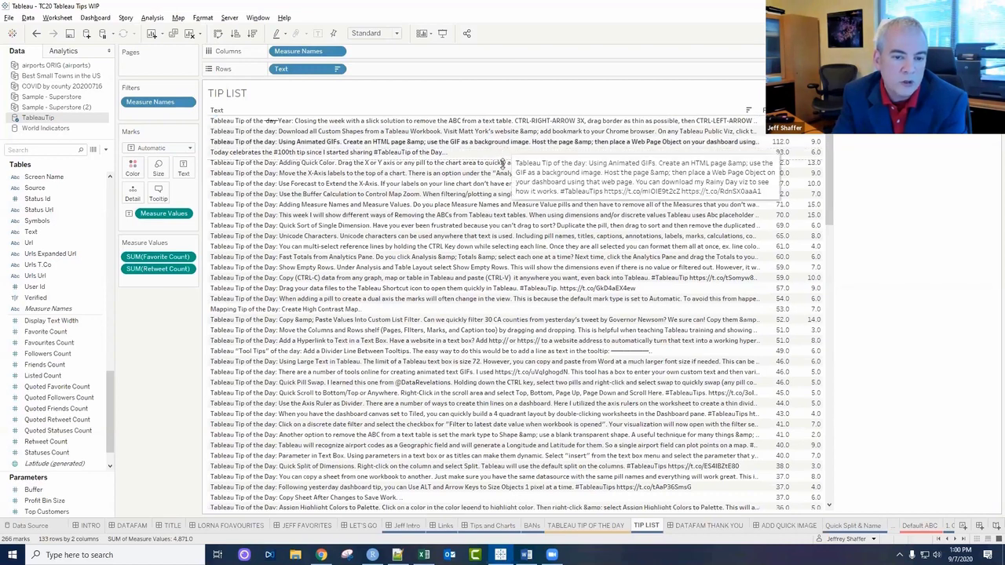
left_click_drag(503, 167, 503, 169)
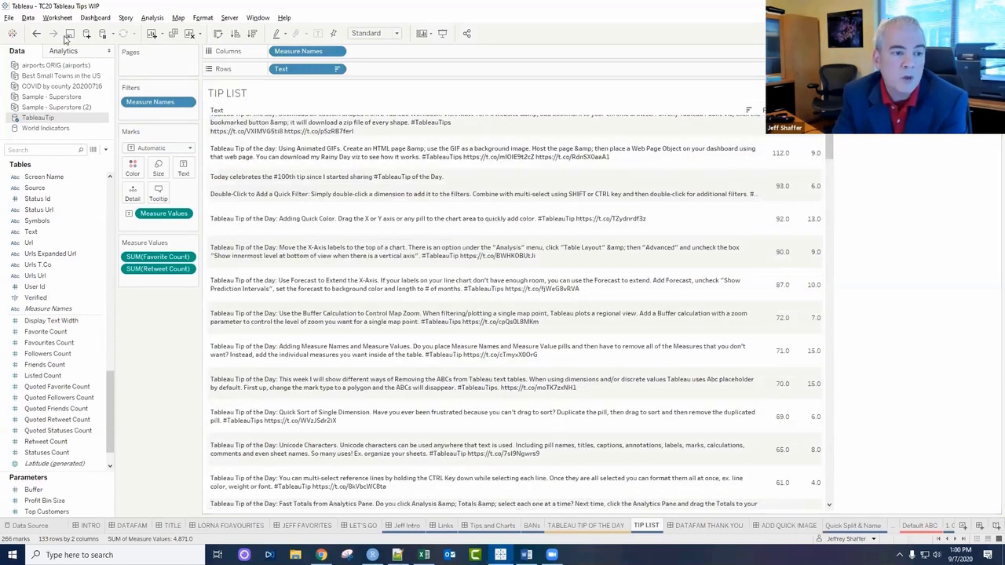
left_click(36, 33)
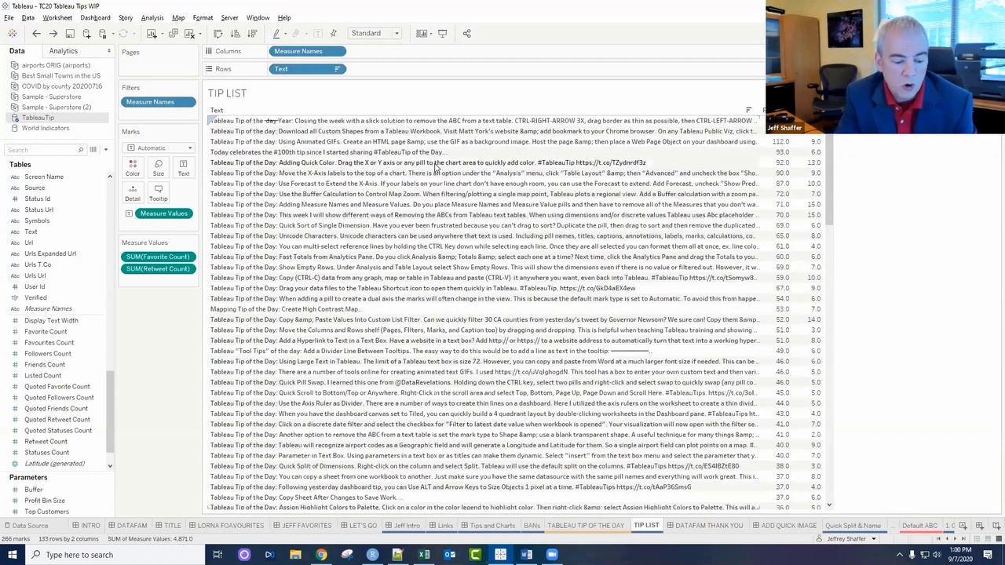
left_click_drag(436, 167, 435, 170)
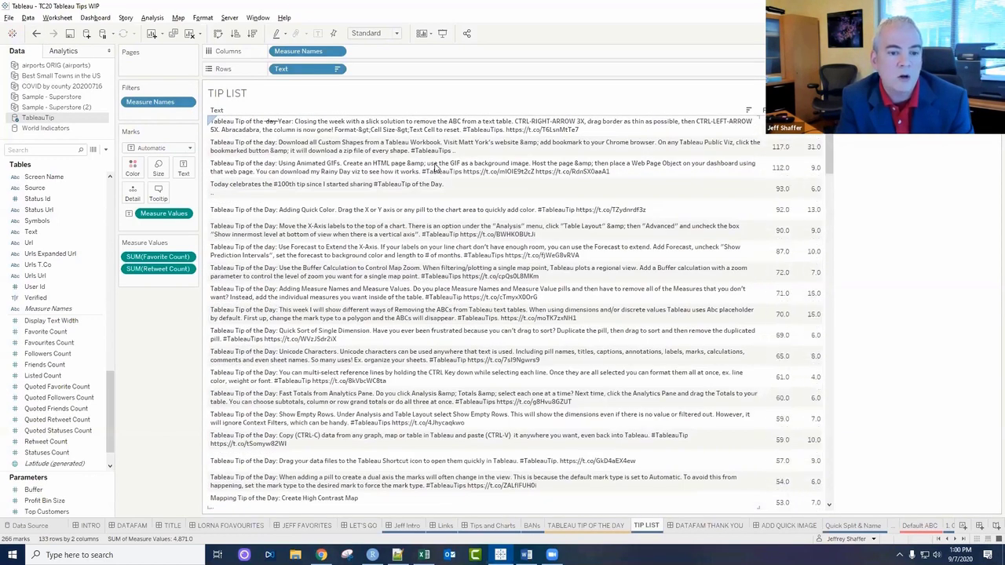
key("ctrl+Up")
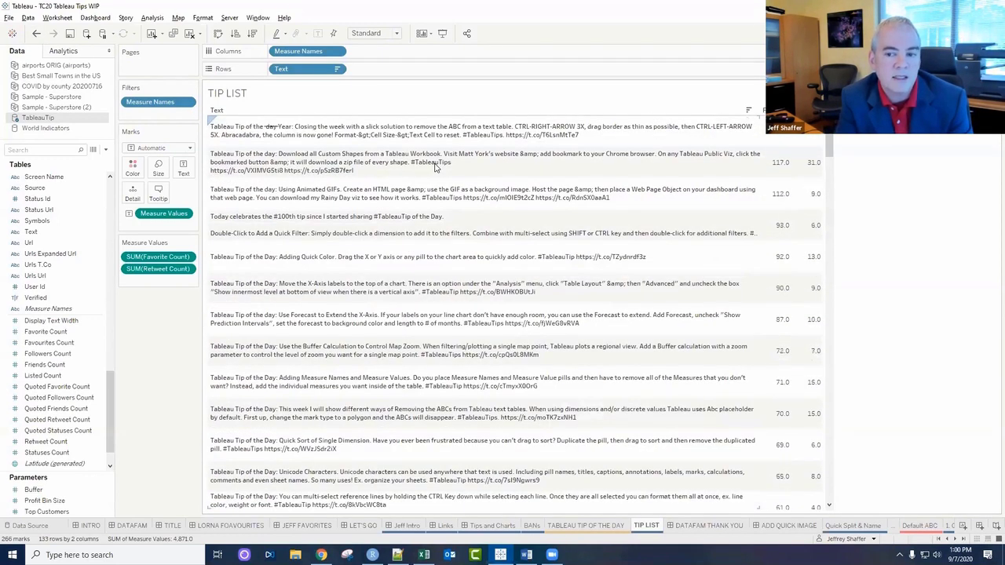
key("ctrl+Up")
key("ctrl+Down")
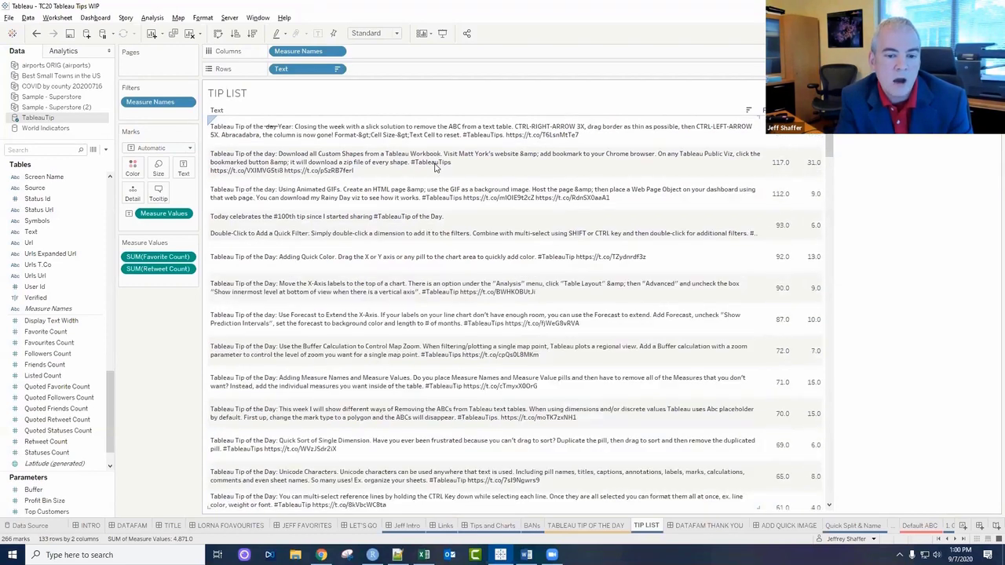
key("ctrl+Down")
key("ctrl+Up")
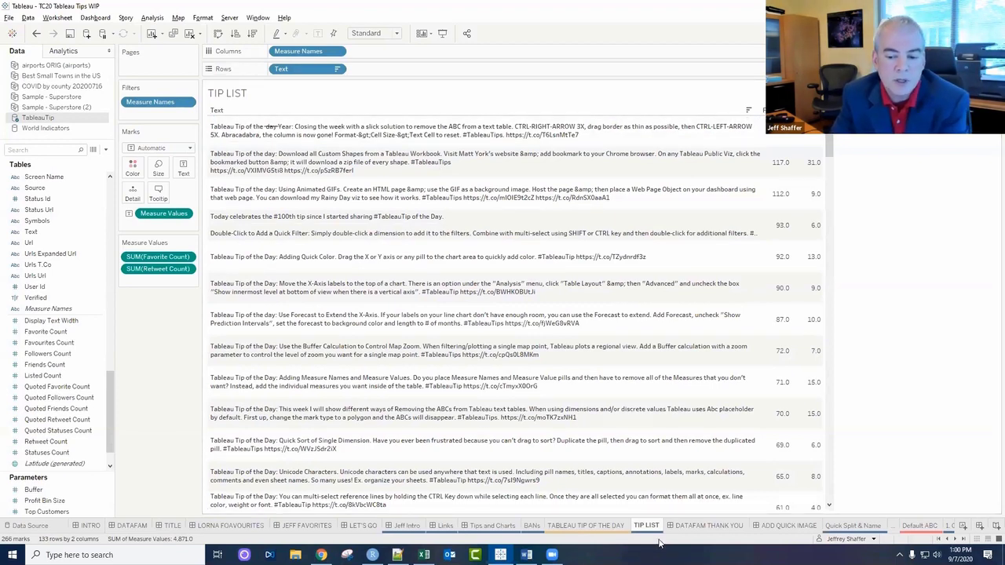
View the DATAFAM THANK YOU dashboard and open the empty ADD QUICK IMAGE dashboard
left_click(699, 527)
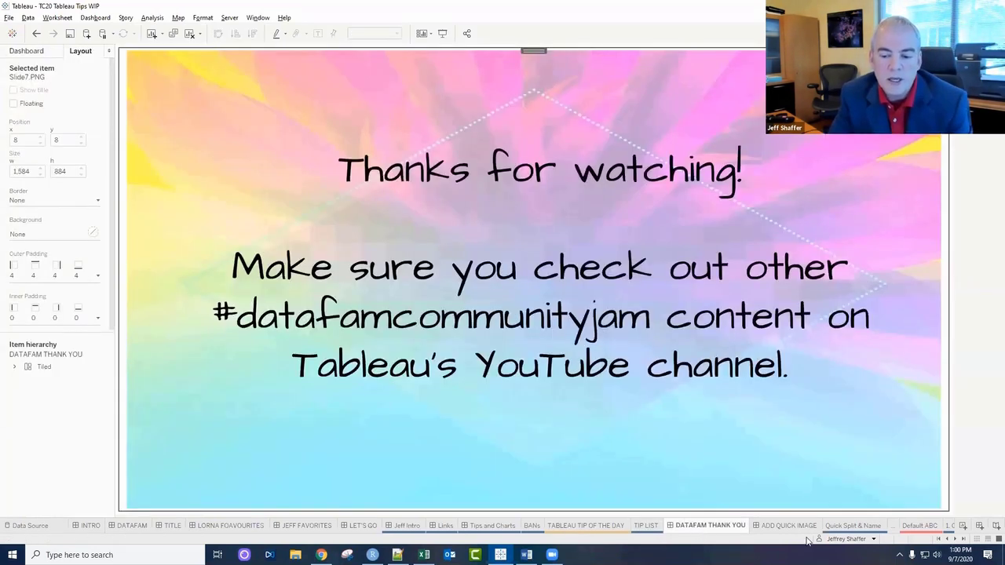
left_click(795, 529)
left_click(721, 528)
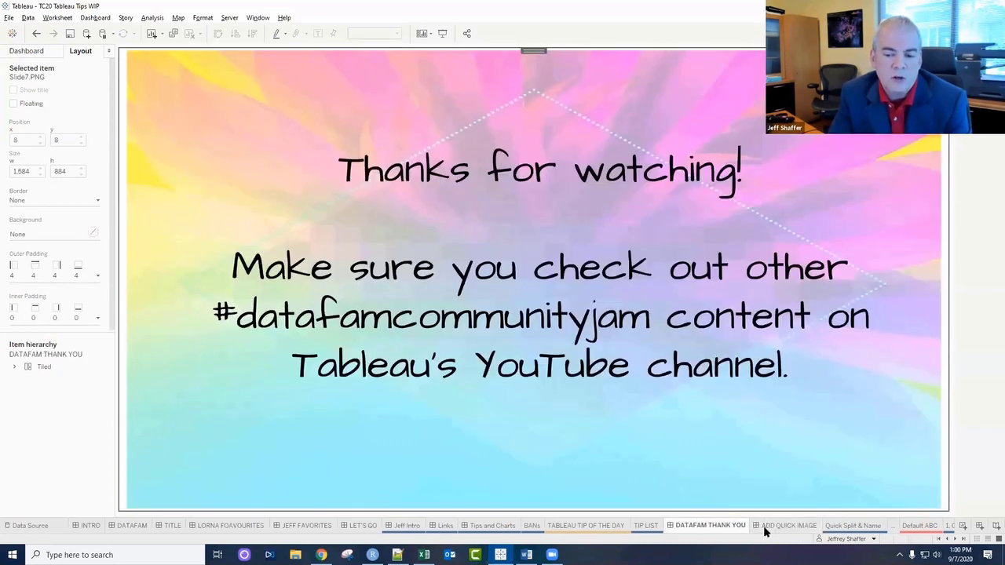
left_click(767, 529)
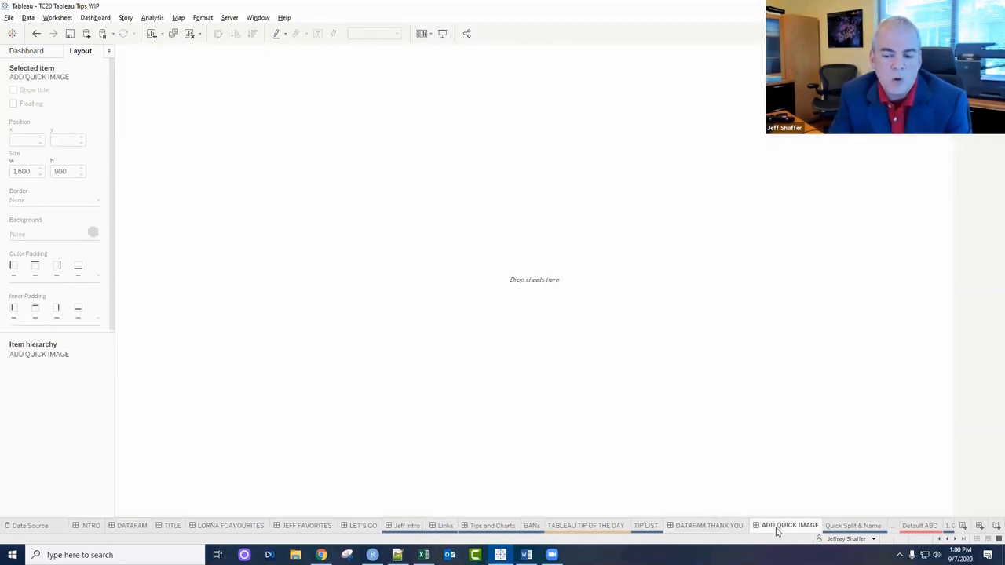
left_click(722, 527)
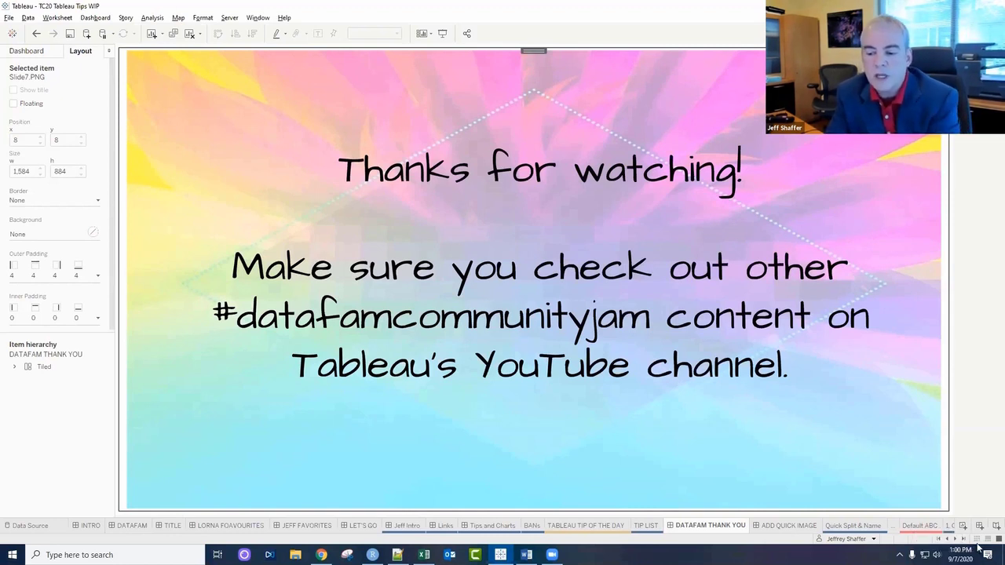
left_click(789, 525)
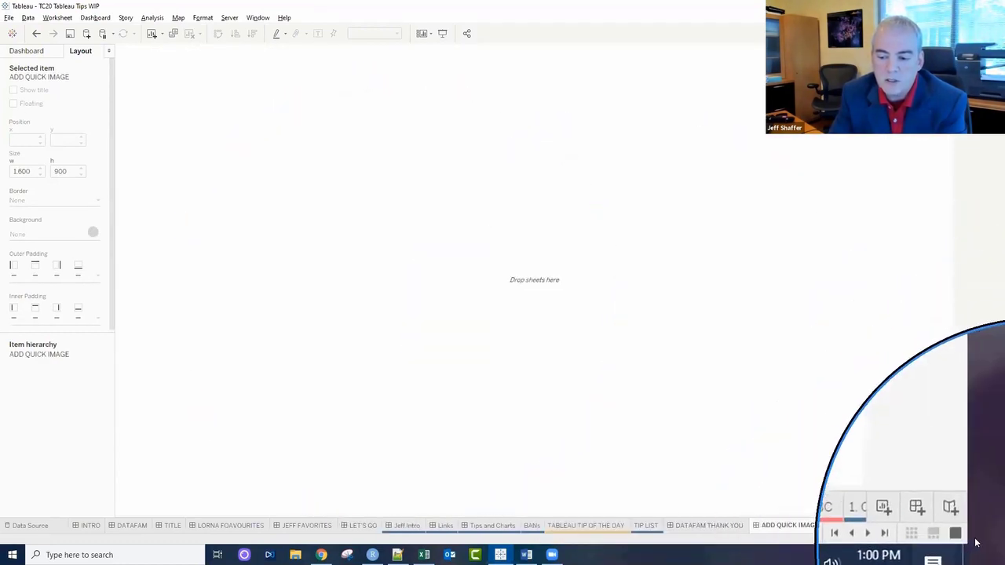
Show all the workbook's sheets as thumbnails in the sheet sorter and browse through to the last sheets
left_click(978, 540)
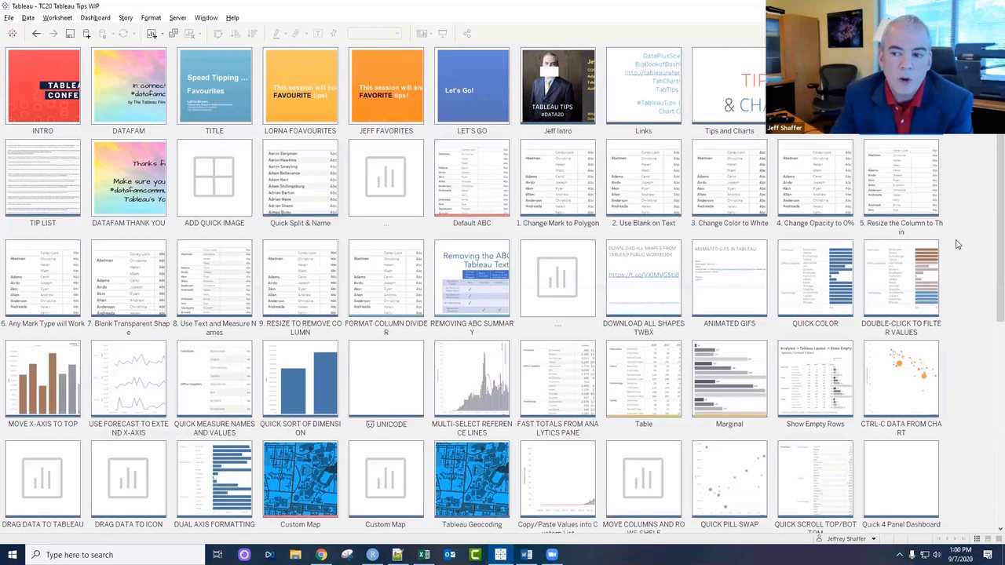
scroll(987, 313, "down", 5)
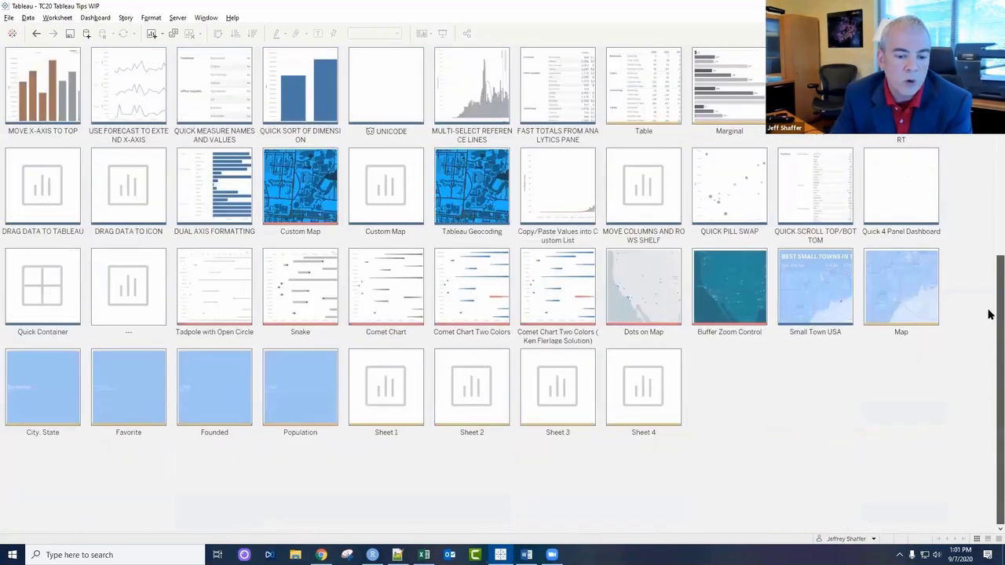
Move the DATAFAM THANK YOU and ADD QUICK IMAGE dashboards together to the end of the workbook, after Sheet 4
scroll(990, 314, "up", 5)
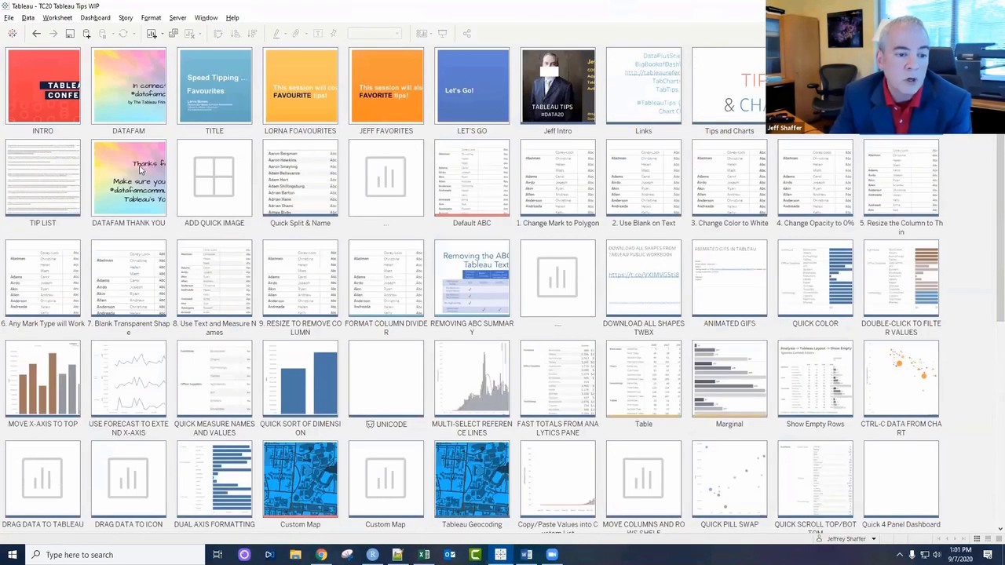
left_click(140, 169)
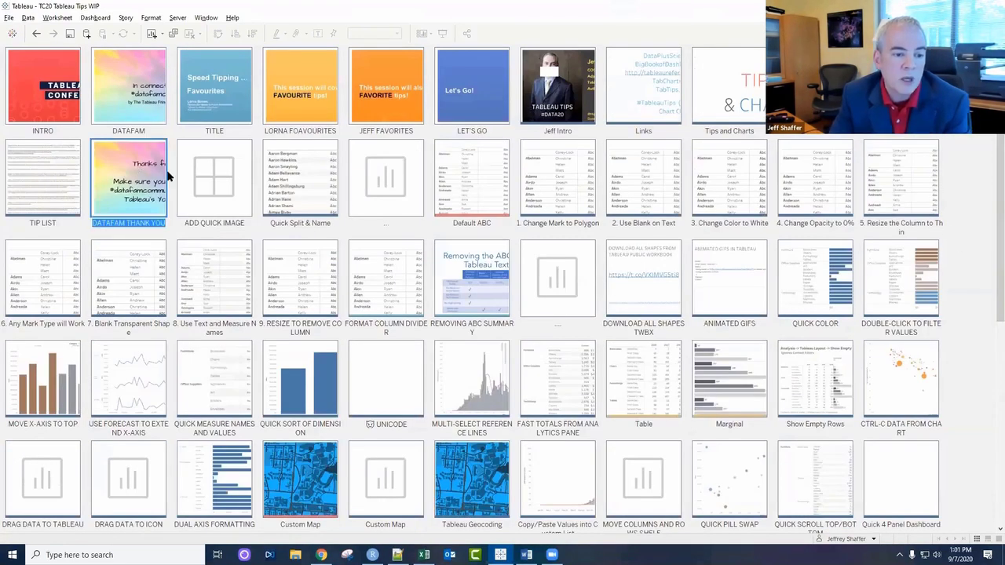
left_click(210, 185, "ctrl")
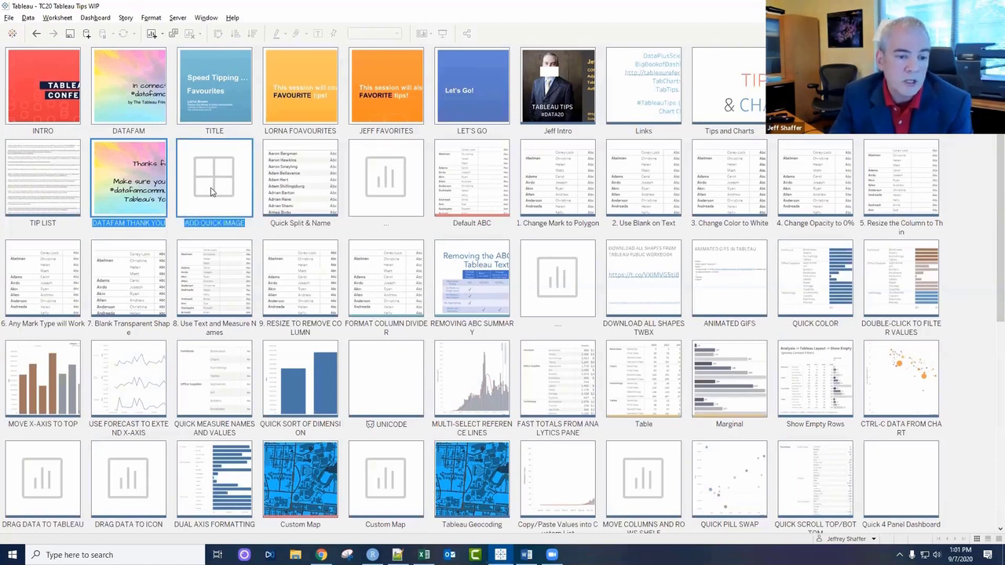
mouse_move(210, 191)
left_mouse_down()
mouse_move(258, 291)
mouse_move(253, 538)
mouse_move(670, 402)
left_mouse_up()
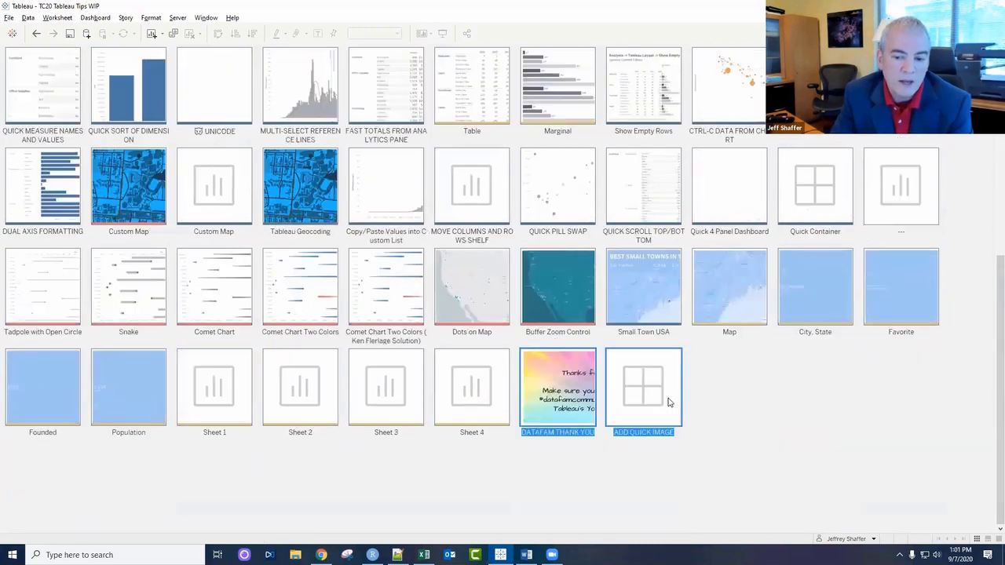
left_click(601, 450)
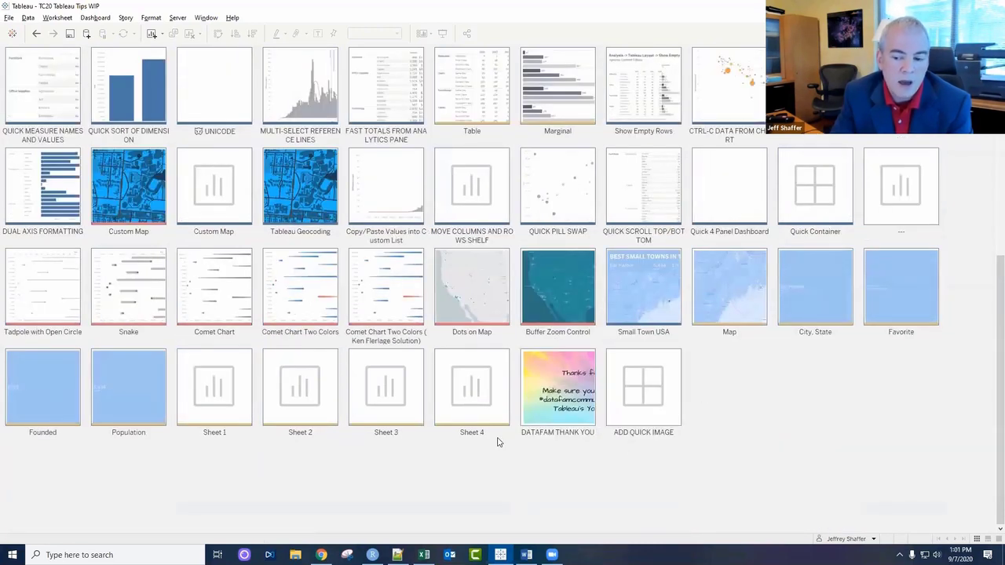
Leave the sheet sorter, return to the workbook's first sheets, and open TIP LIST followed by the Quick Split & Name sheet
left_click(989, 541)
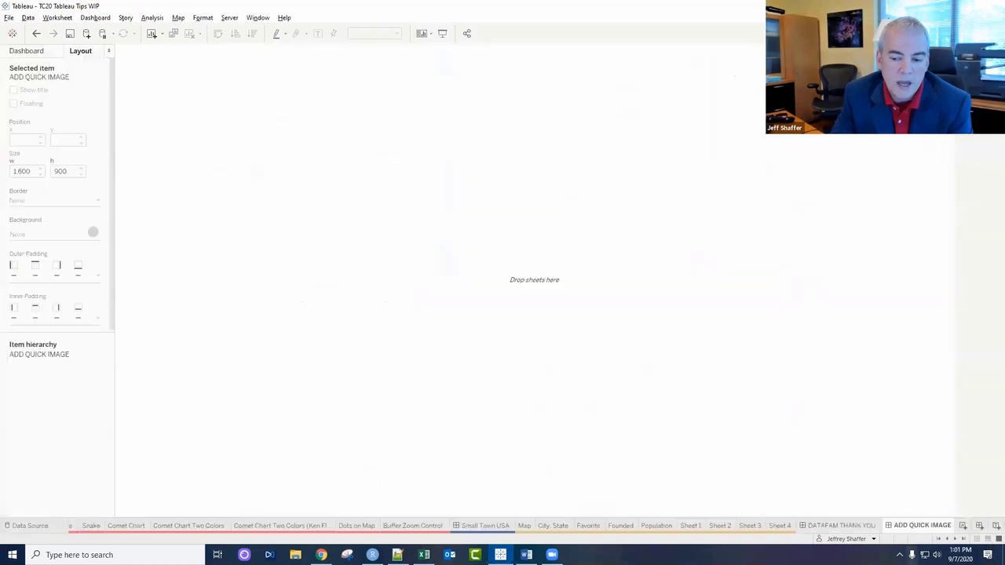
left_click(939, 538)
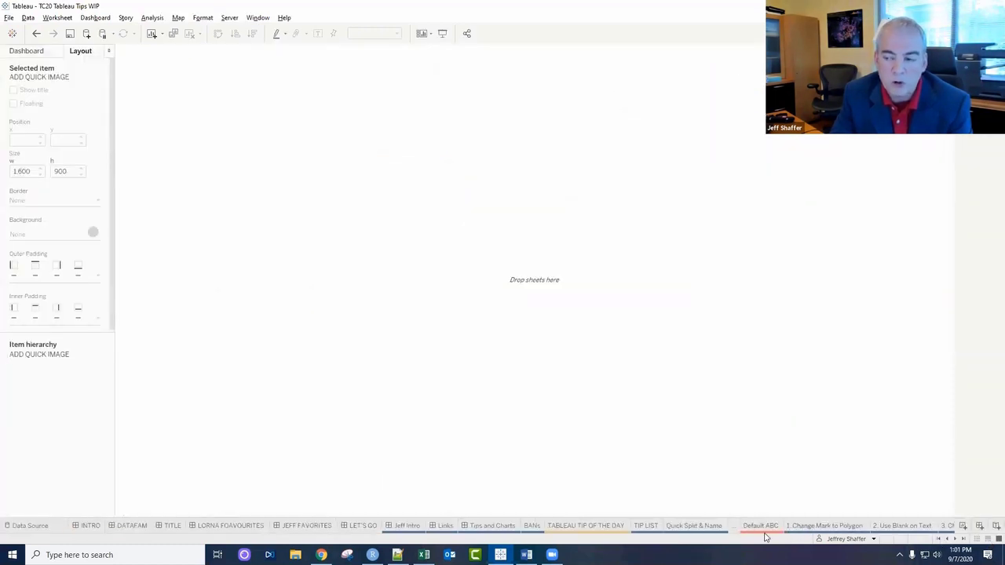
left_click(645, 525)
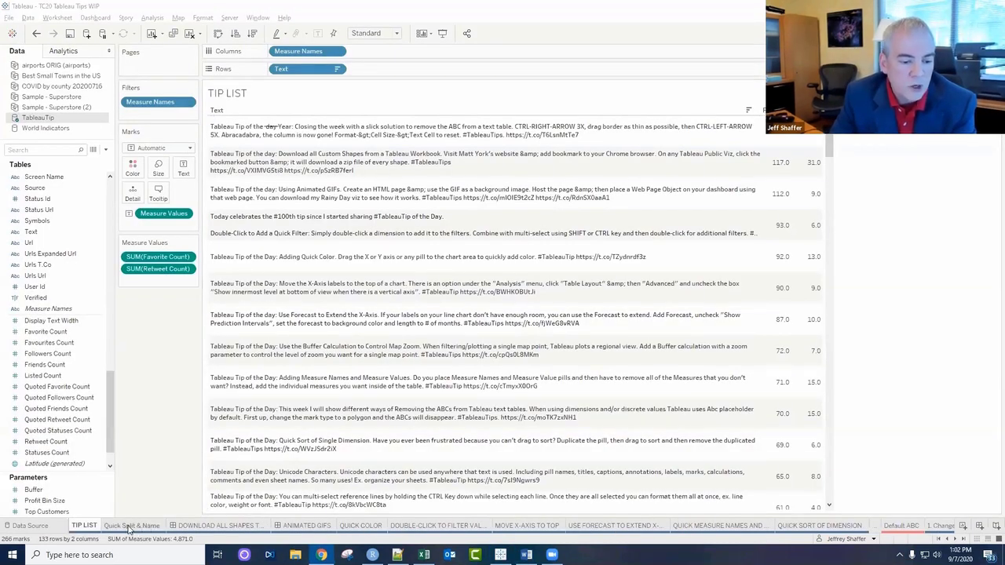
left_click(131, 526)
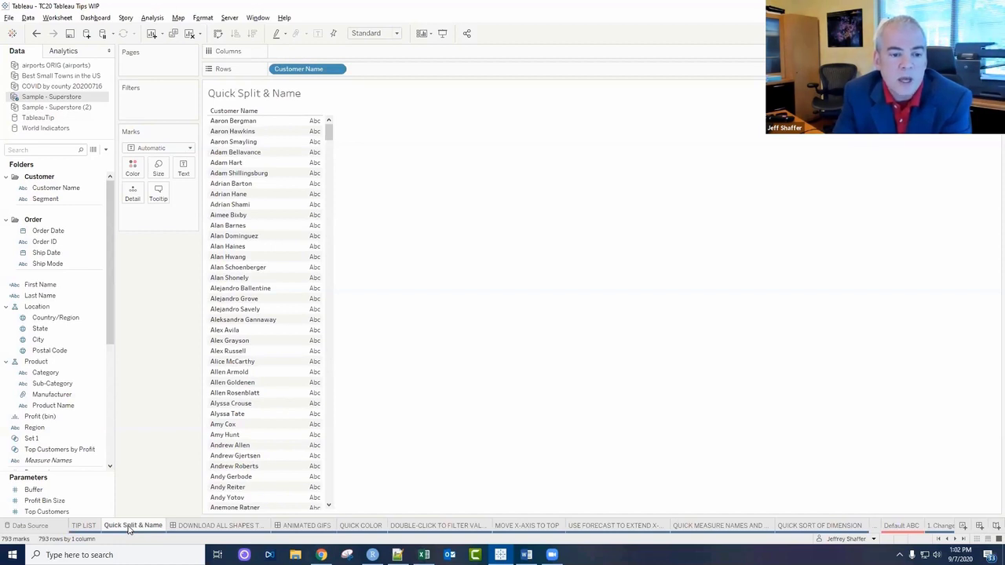
Look at the Transform options of the Customer Name field, and split the customer names directly from a row header in the view
left_click(55, 202)
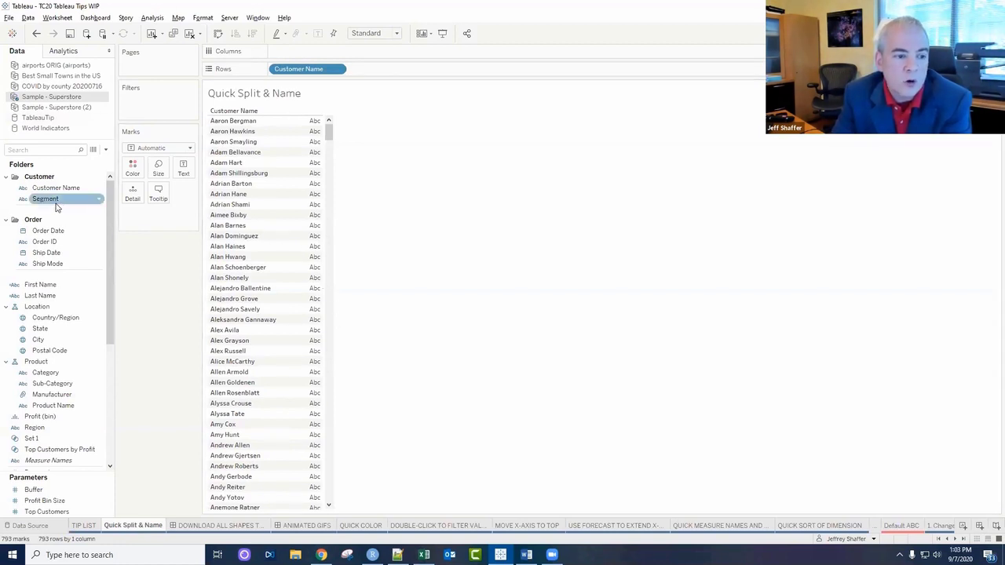
left_click(60, 189)
right_click(62, 190)
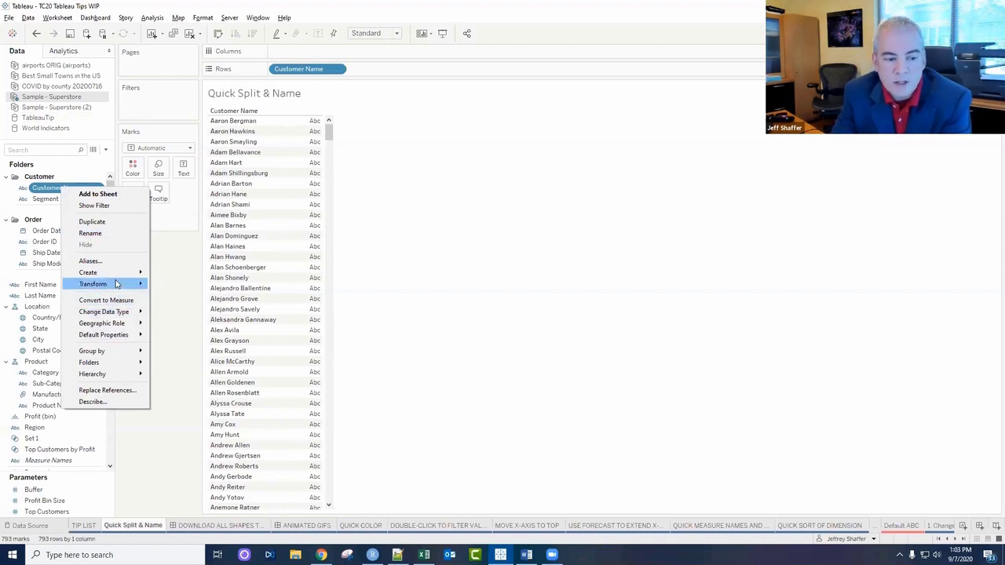
mouse_move(118, 285)
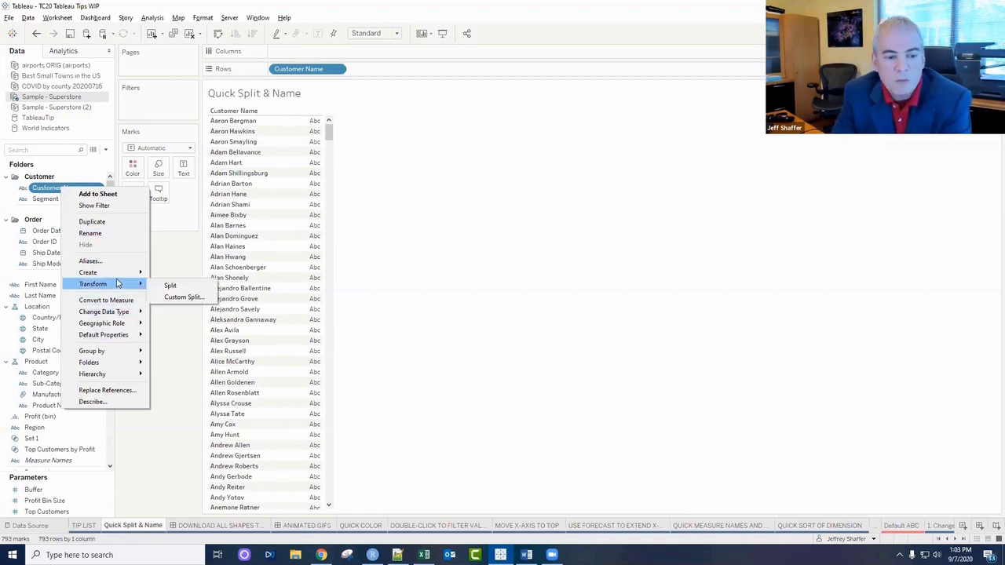
right_click(242, 133)
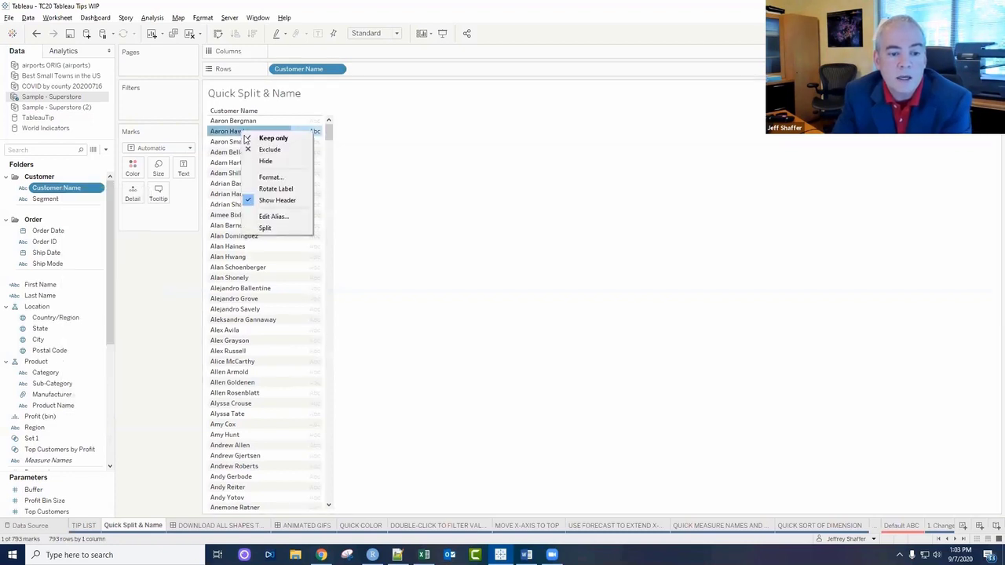
left_click(276, 227)
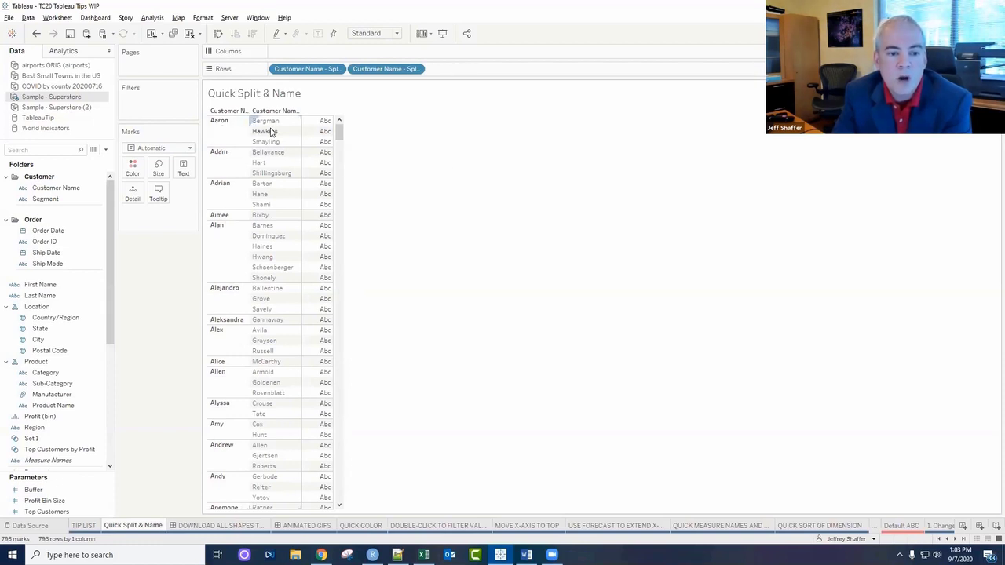
Rename the two split fields on Rows as First and Last, and place Last before First
double_click(308, 70)
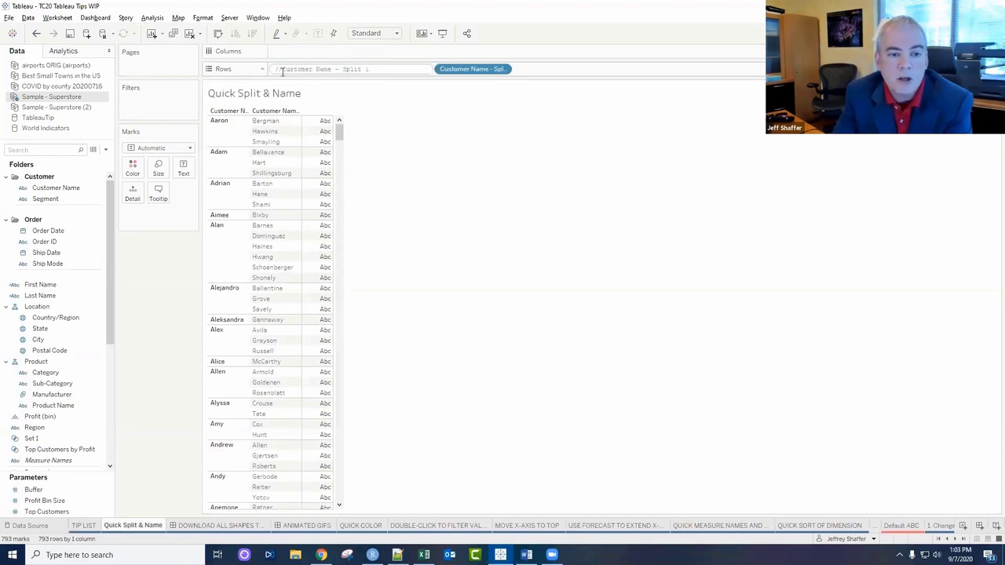
left_click_drag(281, 69, 384, 68)
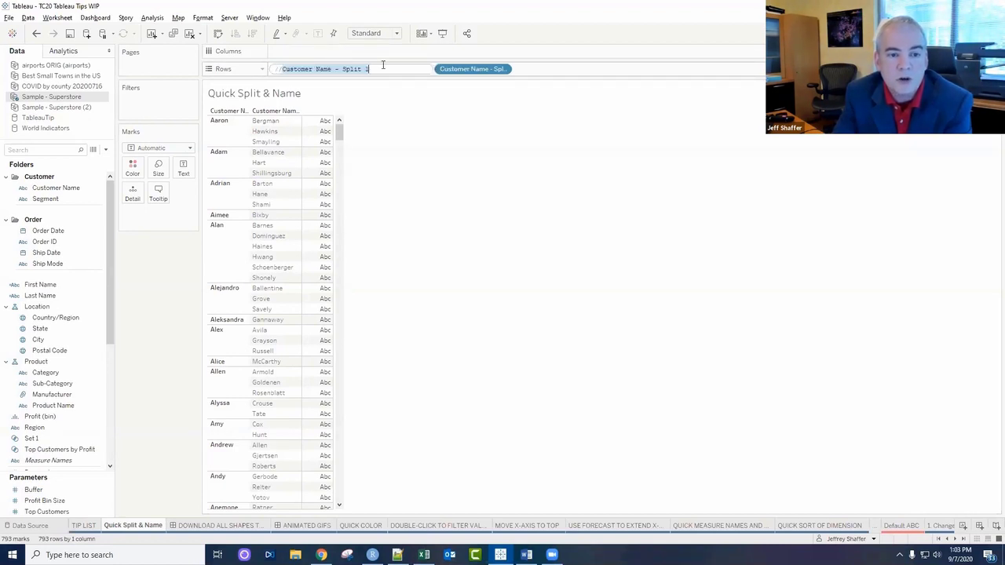
type("First")
key("Return")
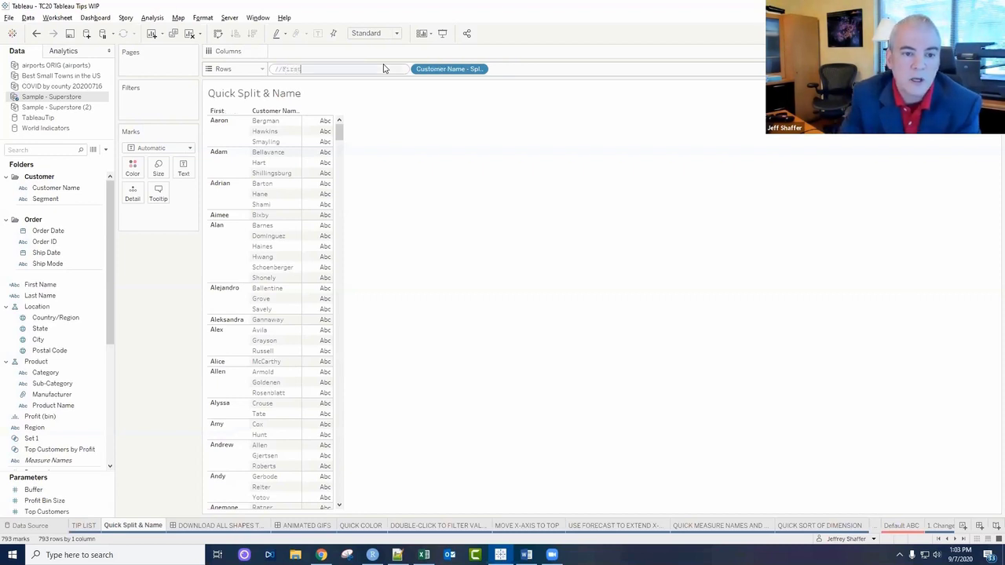
double_click(393, 69)
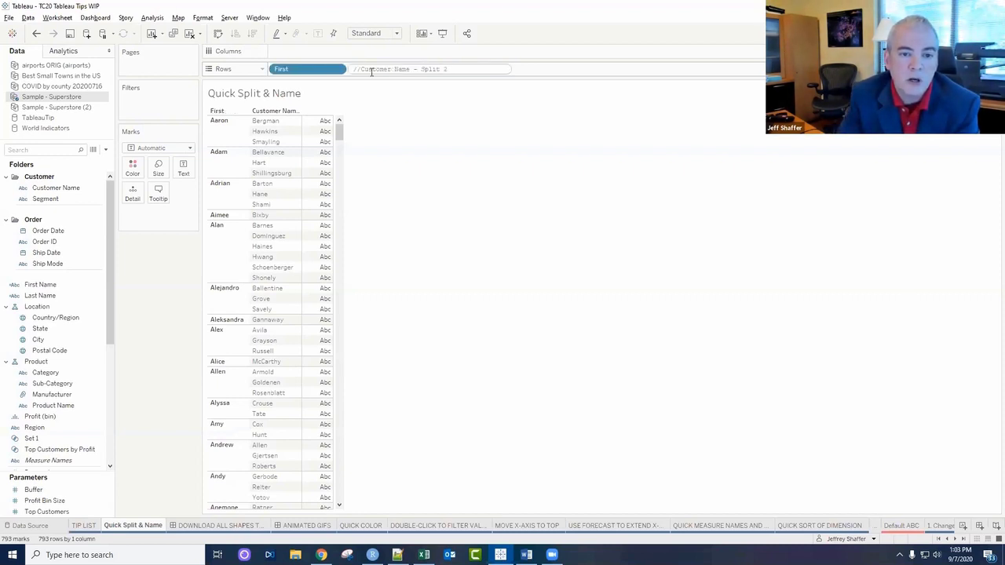
left_click_drag(361, 69, 479, 68)
type("Last")
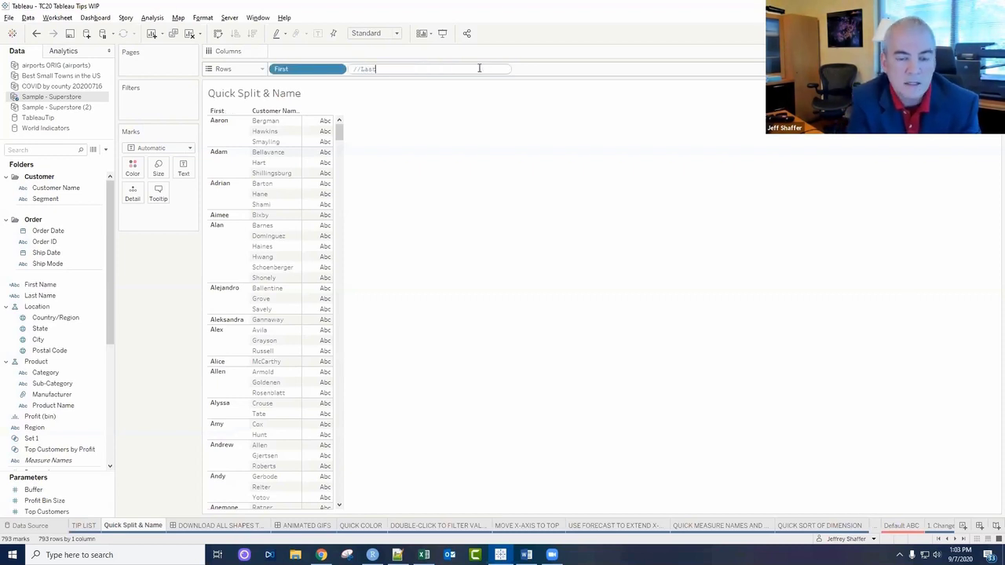
key("Return")
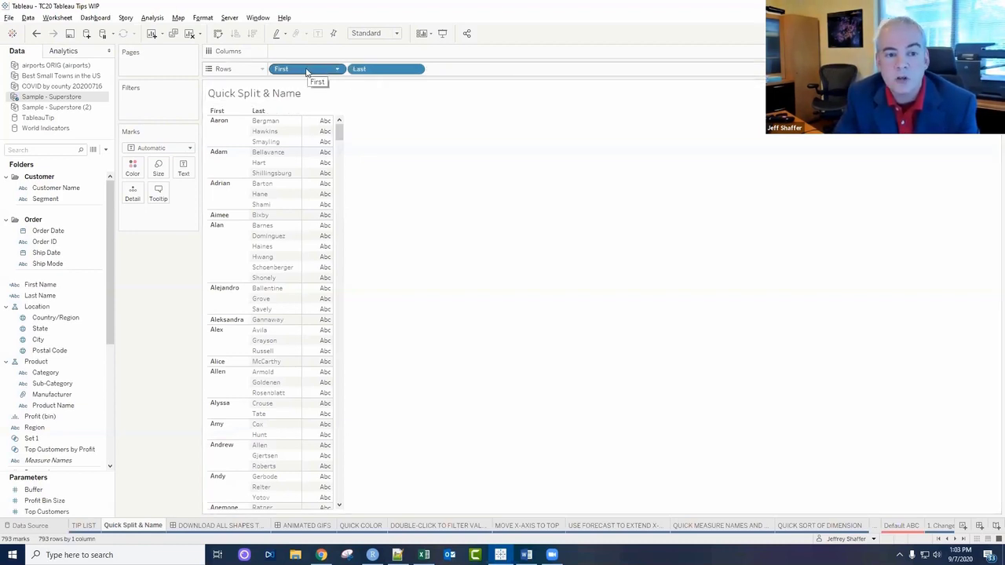
right_click(381, 72)
left_click(400, 145)
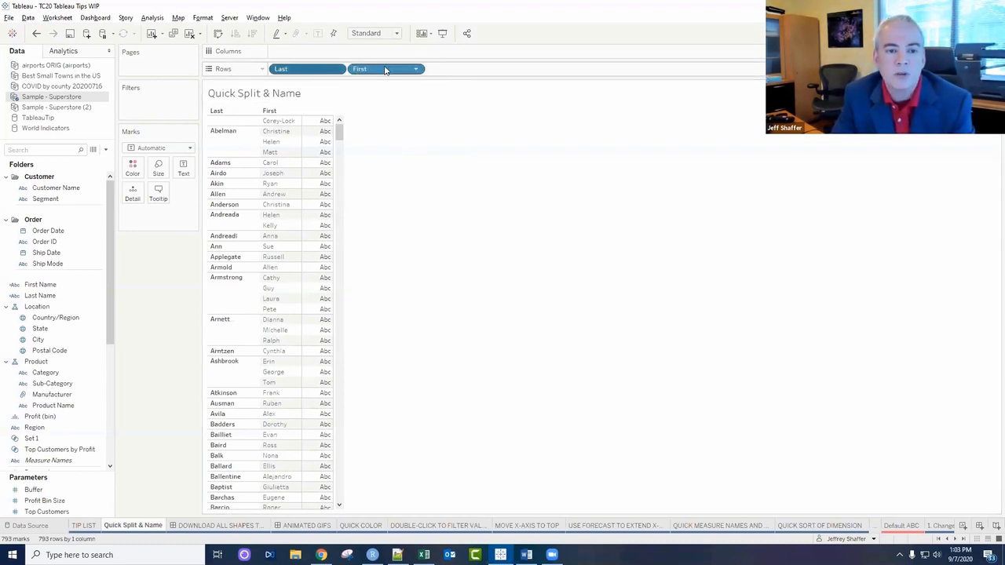
Try storing the Last and First fields from Rows in the data source's field list, and undo the addition
left_click_drag(316, 73, 54, 298)
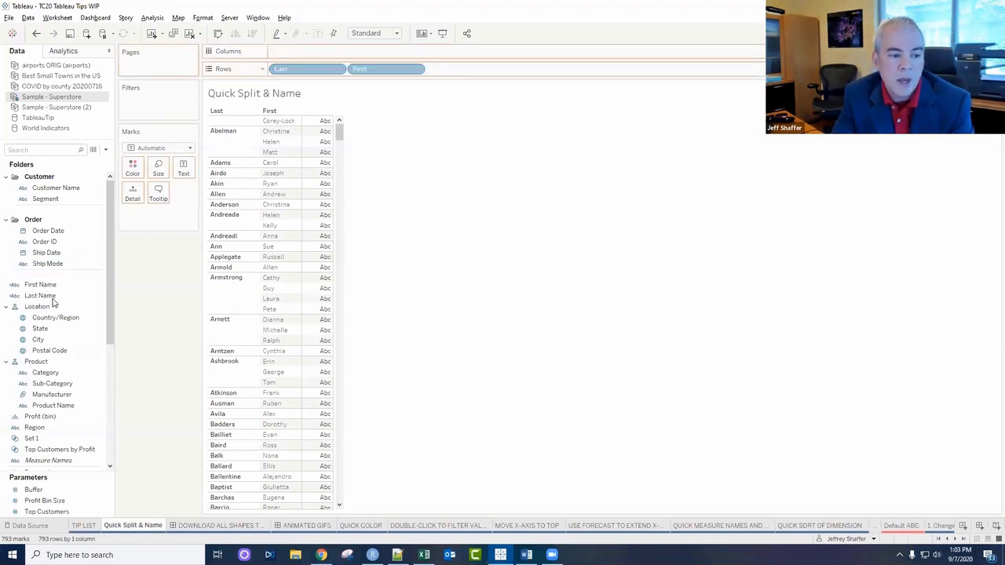
left_click(49, 286)
left_click(48, 307)
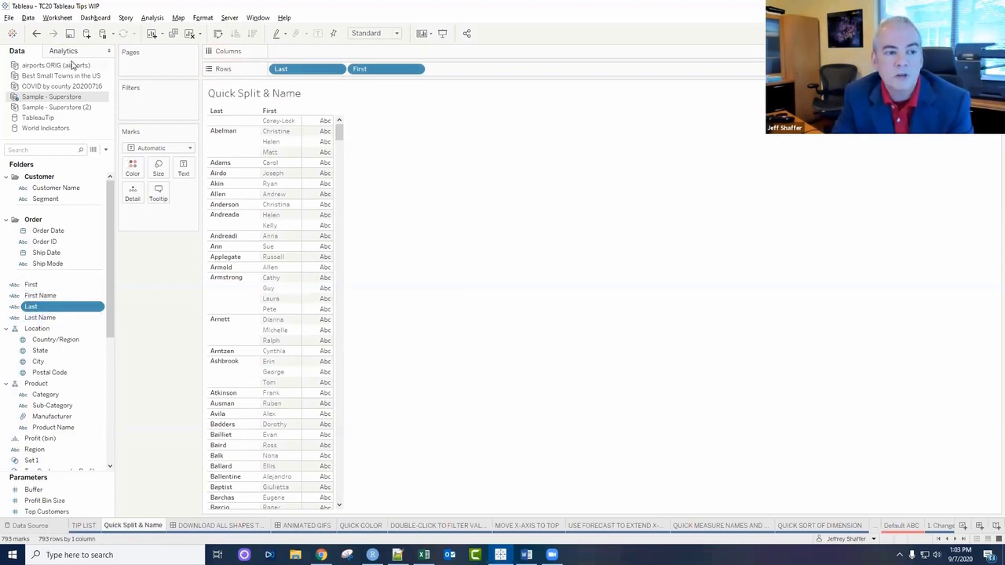
key("ctrl+z")
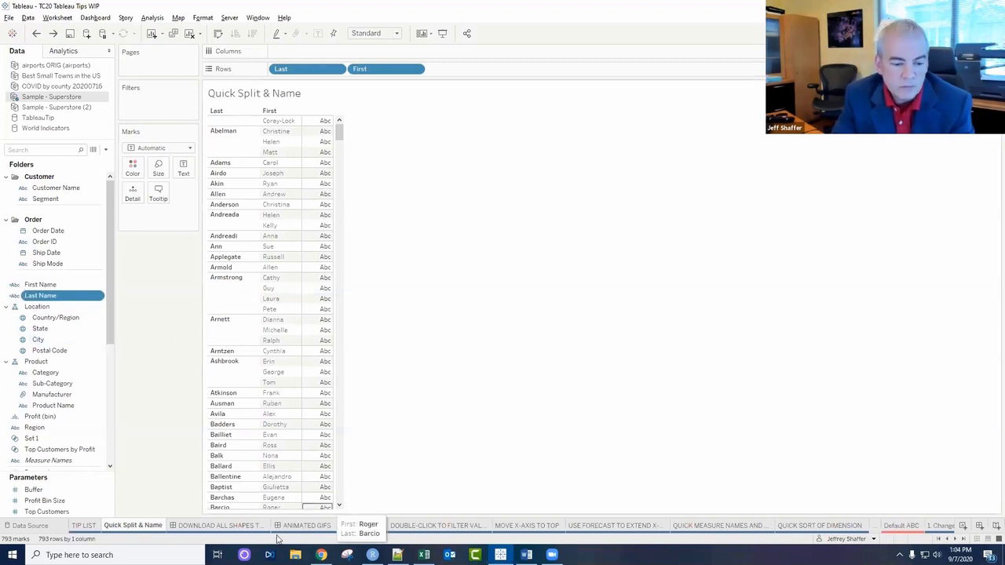
Open the DOWNLOAD ALL SHAPES dashboard and follow its t.co link to the Extract Shapes web page
left_click(232, 527)
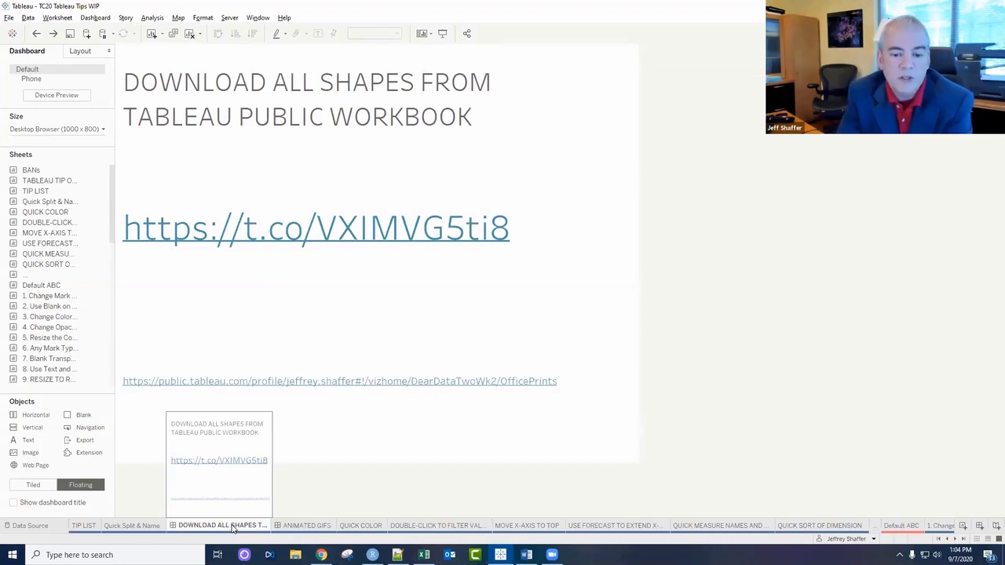
left_click(375, 311)
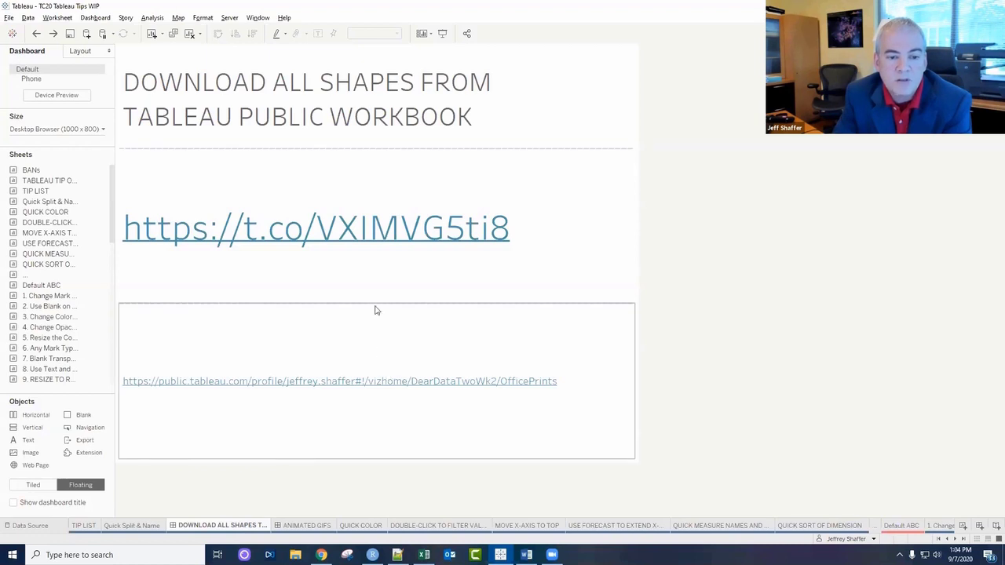
left_click(388, 234)
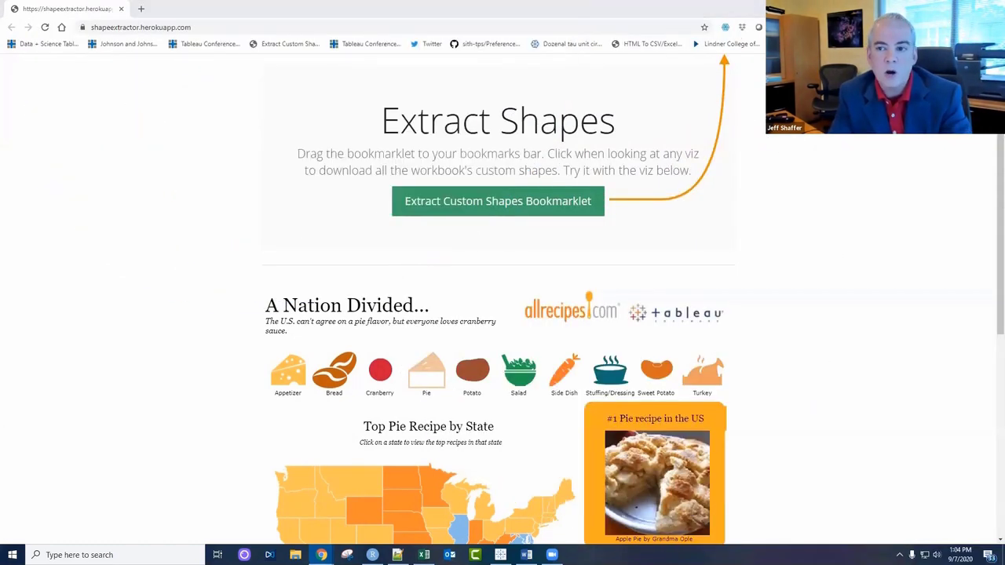
Open the dashboard's OfficePrints link in the browser and download the viz's custom shapes with the Extract Custom Shapes bookmarklet
key("alt+Tab")
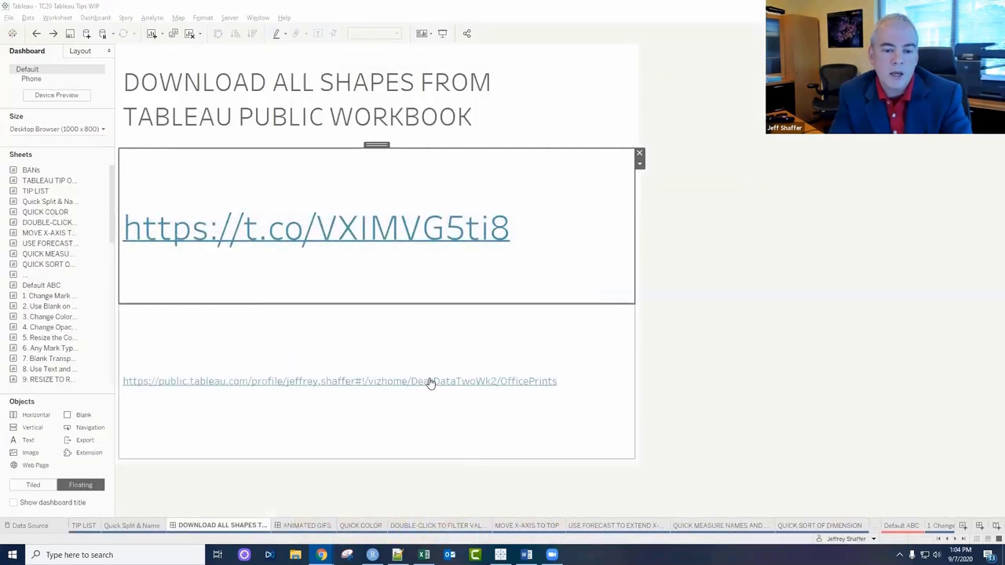
key("alt+Tab")
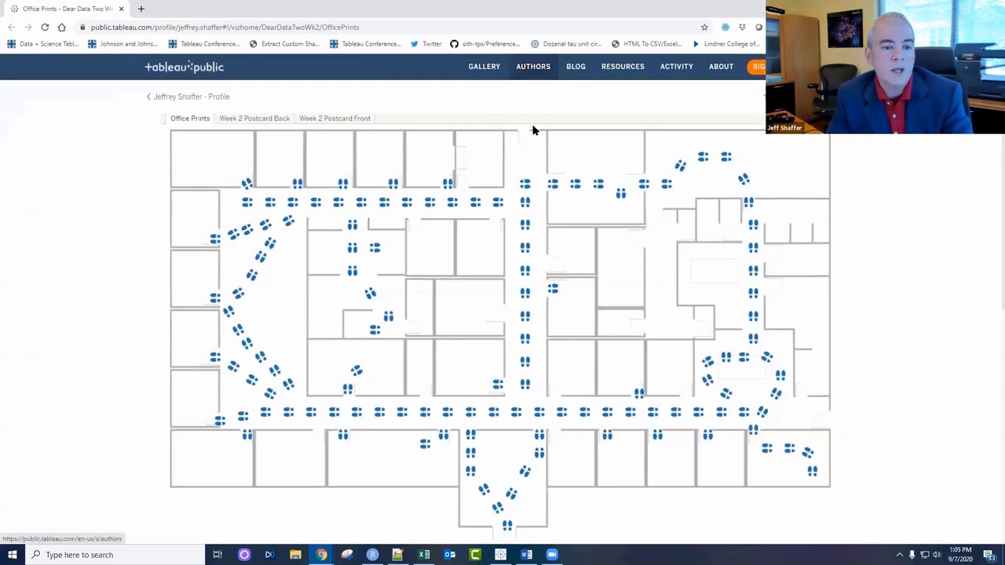
left_click(303, 27)
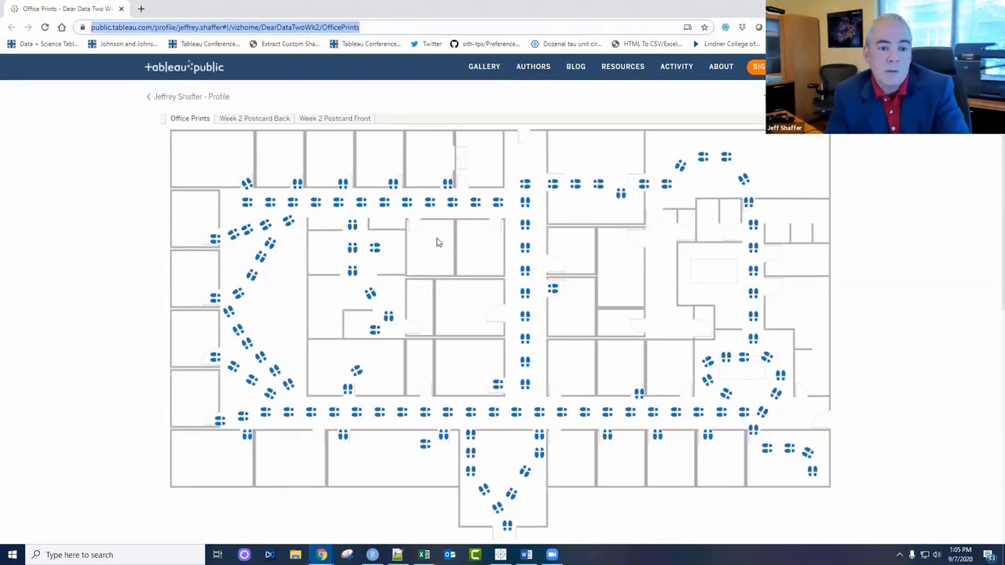
left_click(281, 44)
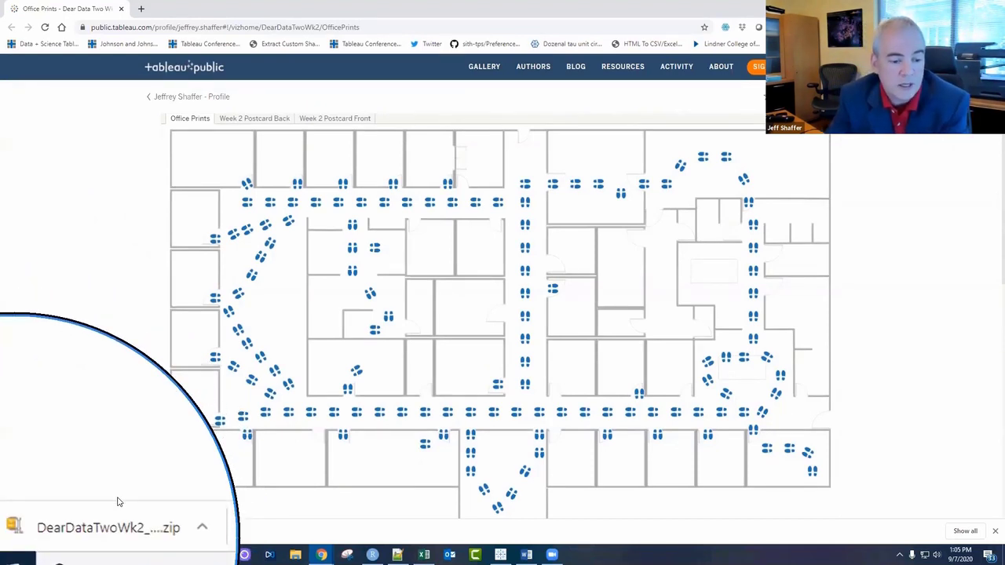
View the footprint images in the downloaded DearDataTwoWk2 shapes archive, and close the archive and the browser page
left_click(73, 532)
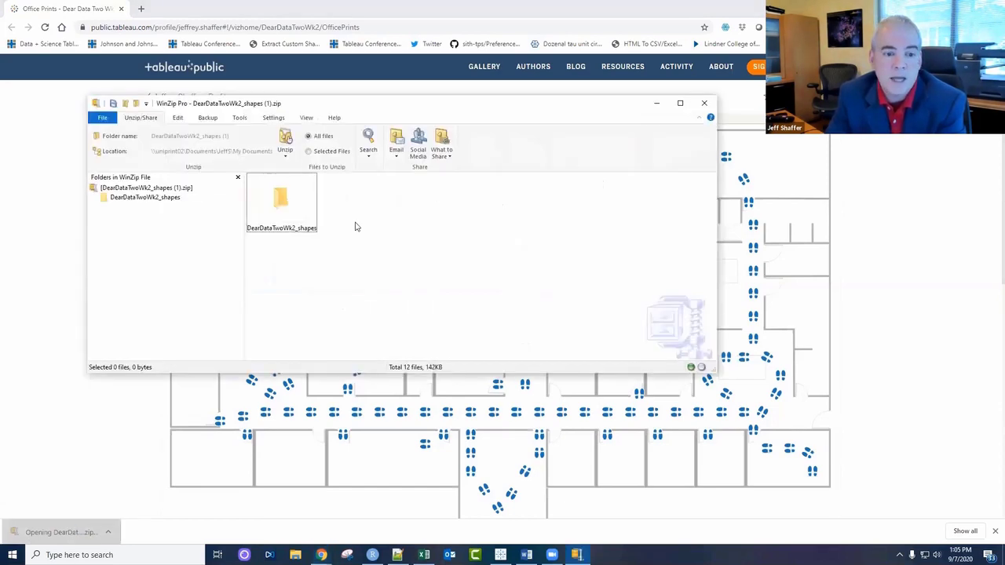
double_click(279, 197)
double_click(279, 197)
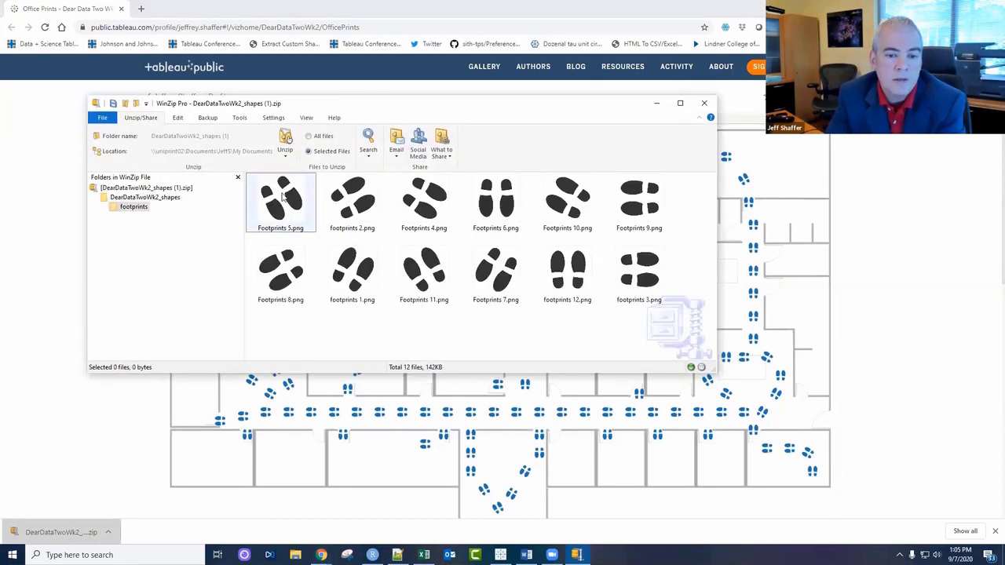
left_click(705, 103)
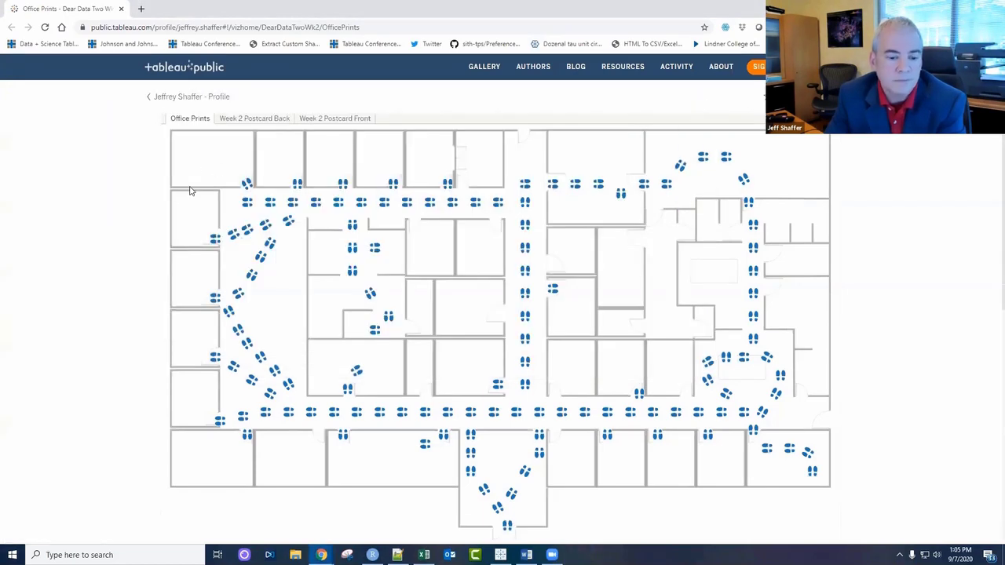
left_click(122, 9)
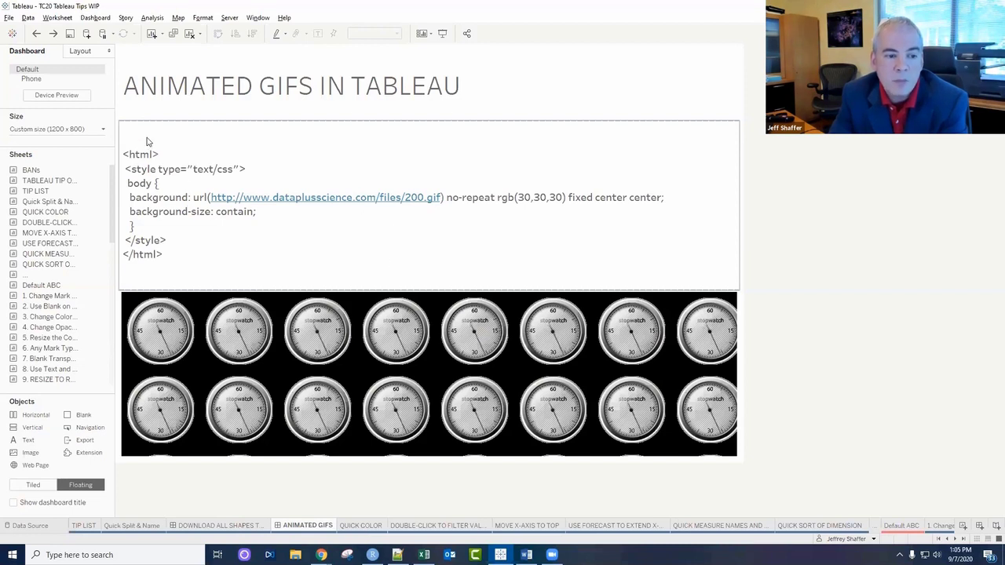
left_click(438, 307)
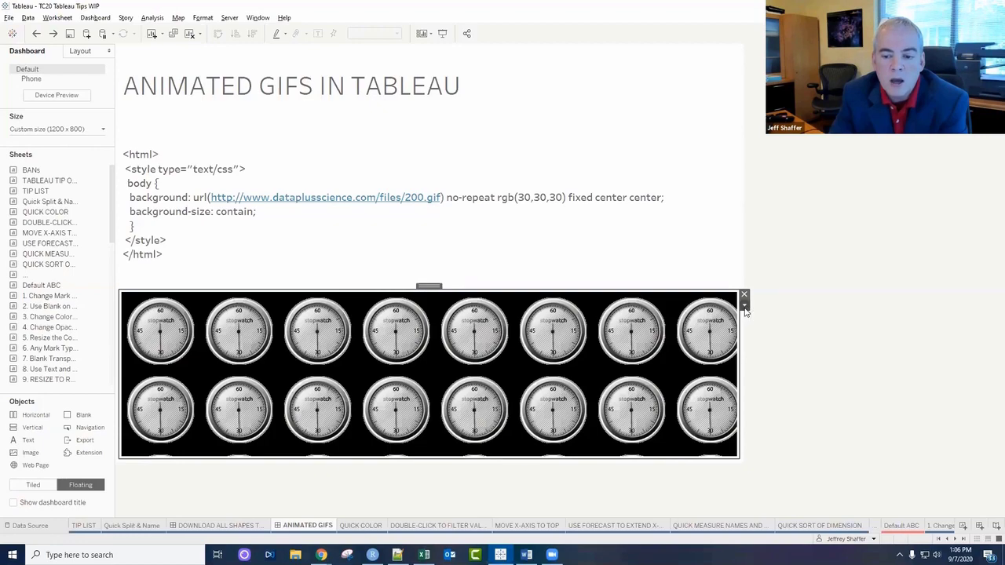
left_click(745, 305)
left_click(770, 320)
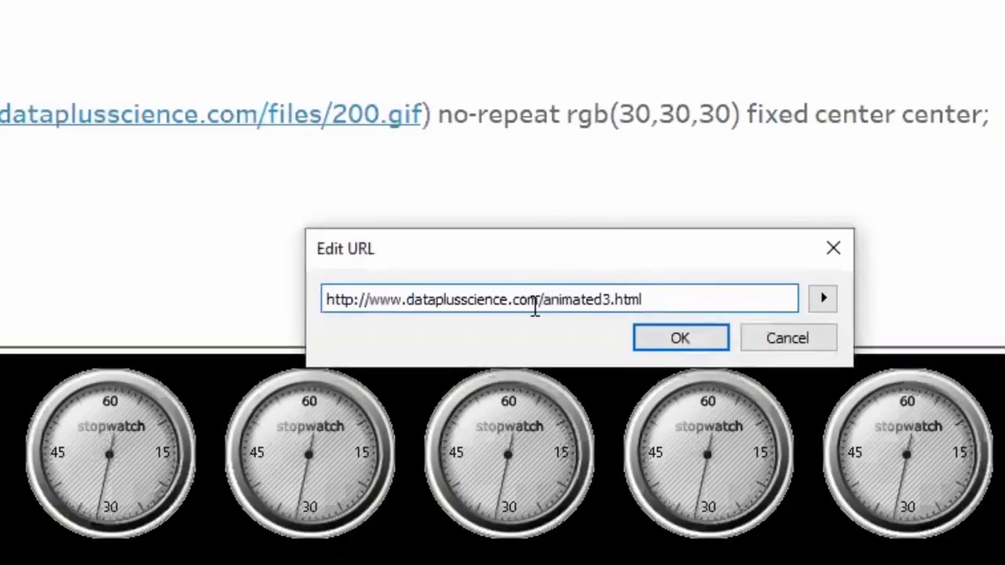
left_click_drag(492, 273, 512, 273)
left_click_drag(660, 300, 686, 297)
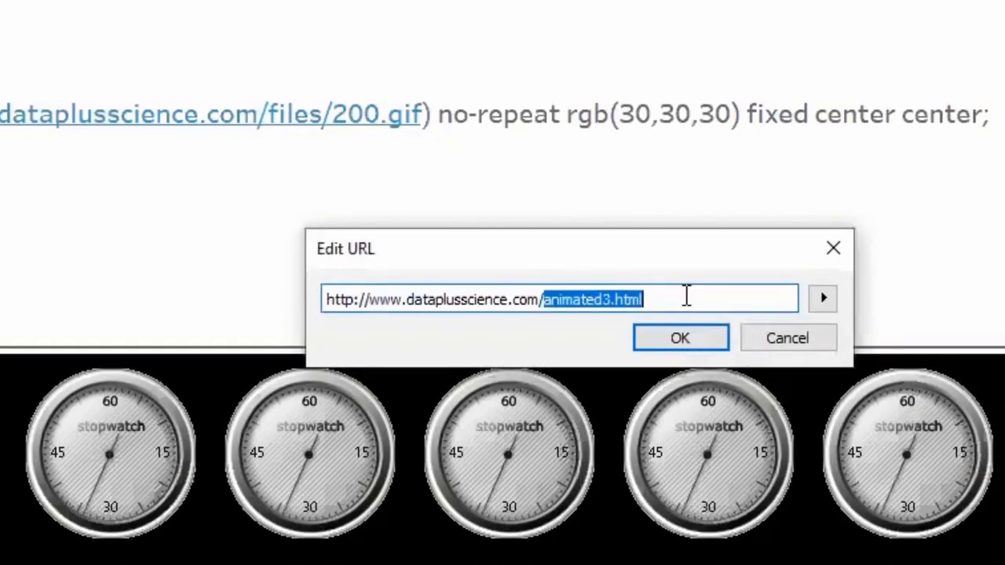
left_click(611, 312)
key("BackSpace")
type("4")
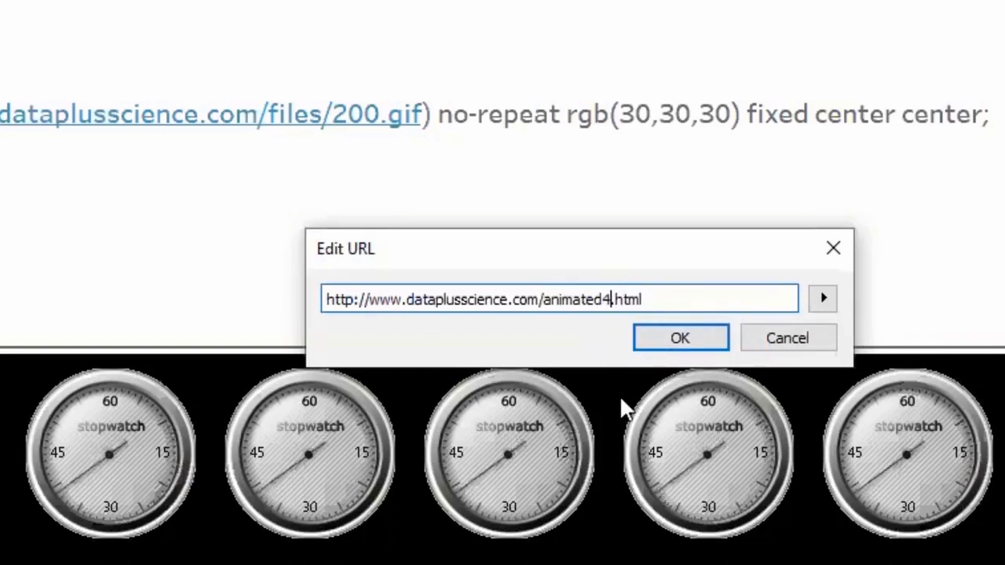
key("Return")
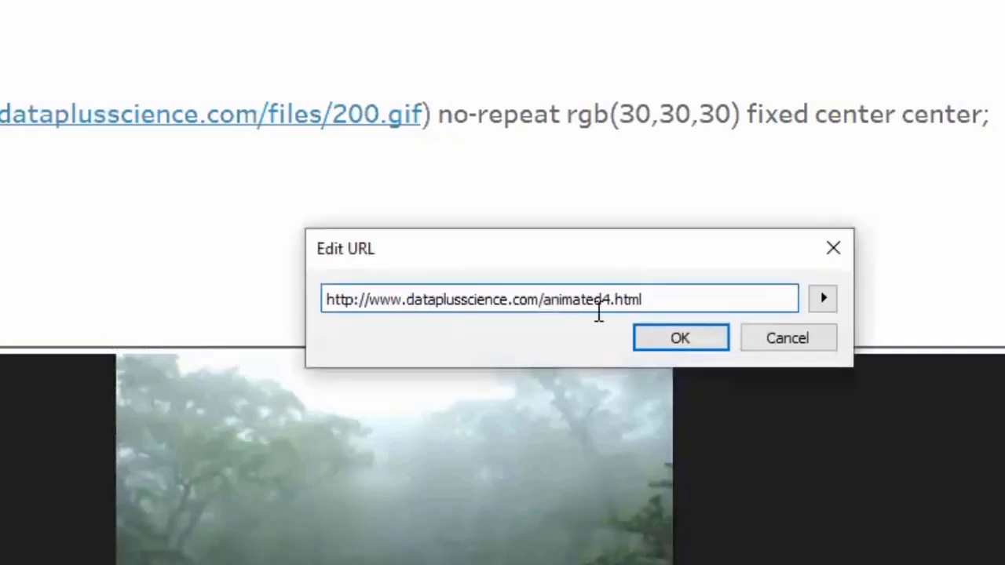
left_click_drag(610, 301, 603, 303)
type("2")
key("Return")
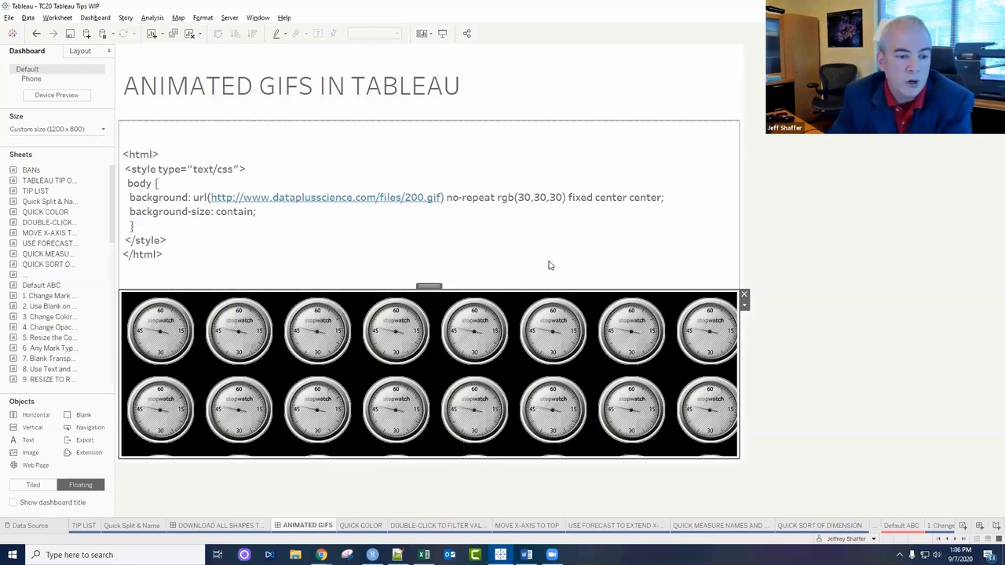
On the QUICK COLOR sheet, try colouring the bars by Category from its row header and from the Rows field, undoing each attempt
left_click(361, 525)
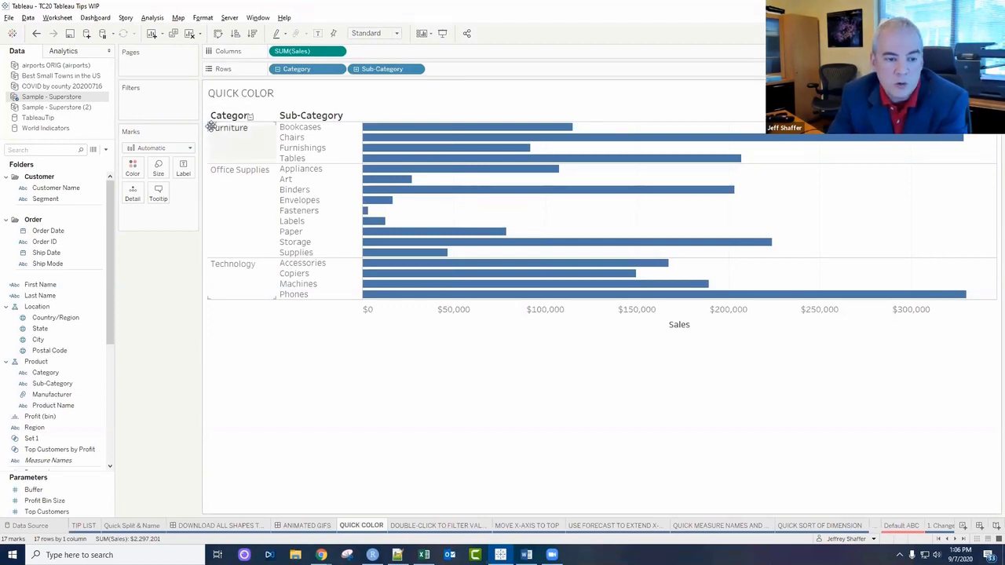
left_click_drag(211, 124, 455, 165)
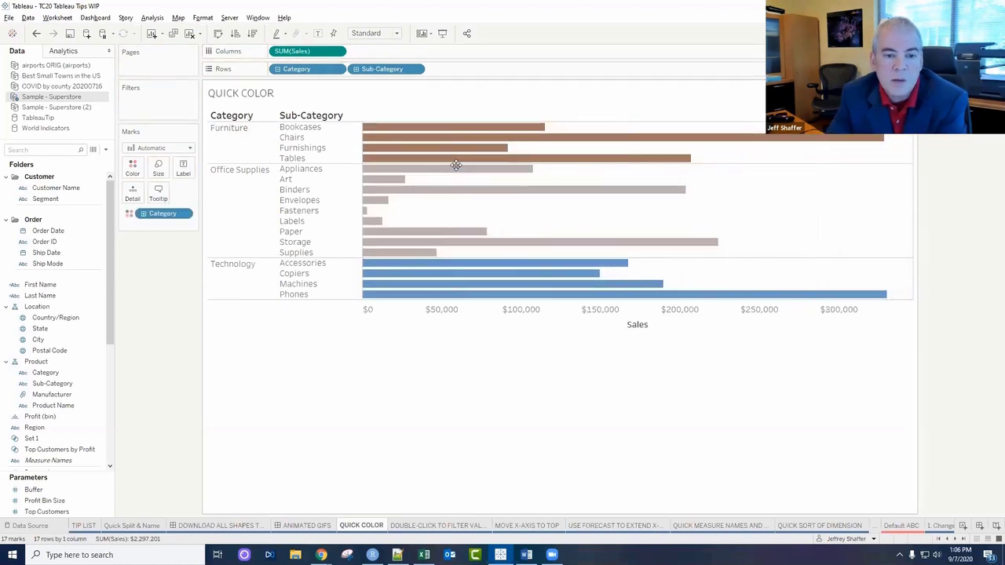
left_click(37, 33)
left_click_drag(285, 69, 456, 181)
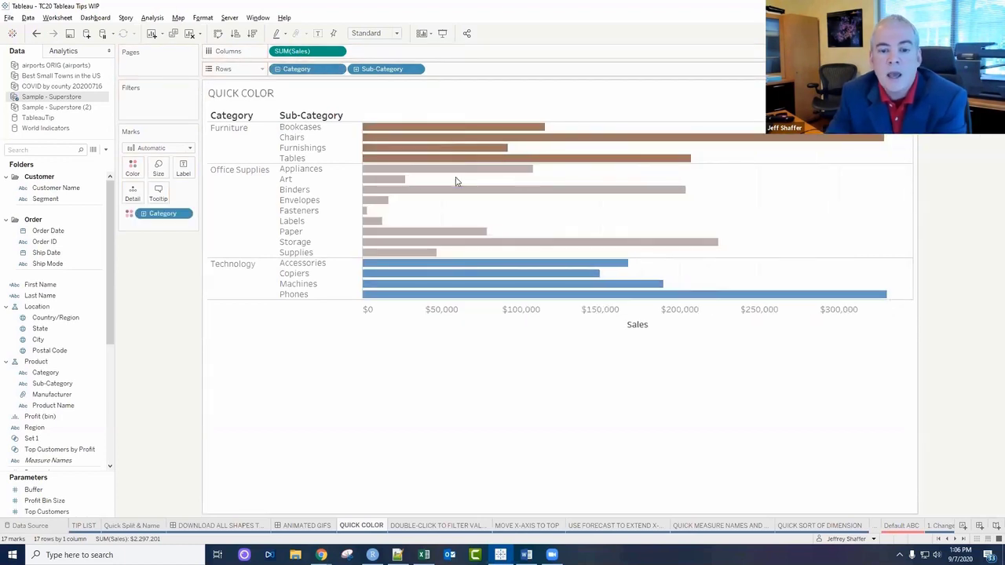
left_click(36, 33)
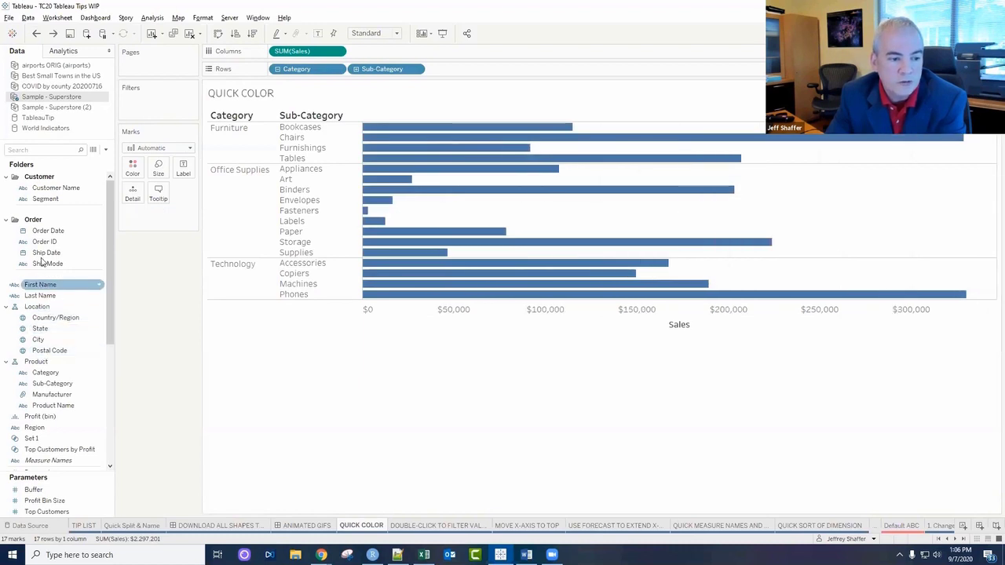
Try colouring the bars by copying Sub-Category and Category from Rows onto the marks, undoing each change
scroll(100, 236, "down", 3)
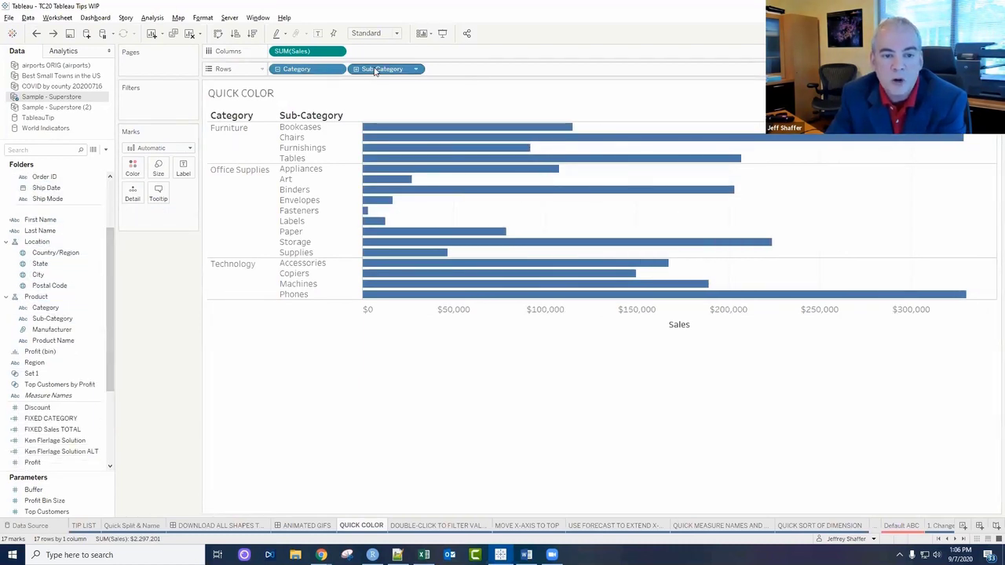
left_click_drag(376, 71, 132, 166)
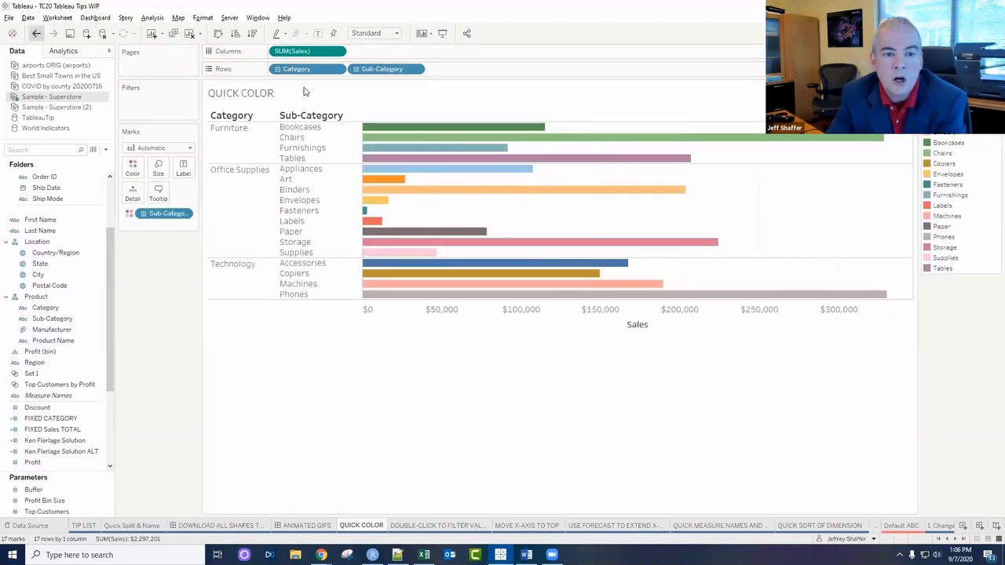
key("ctrl+z")
left_click_drag(297, 69, 406, 143)
left_click(35, 33)
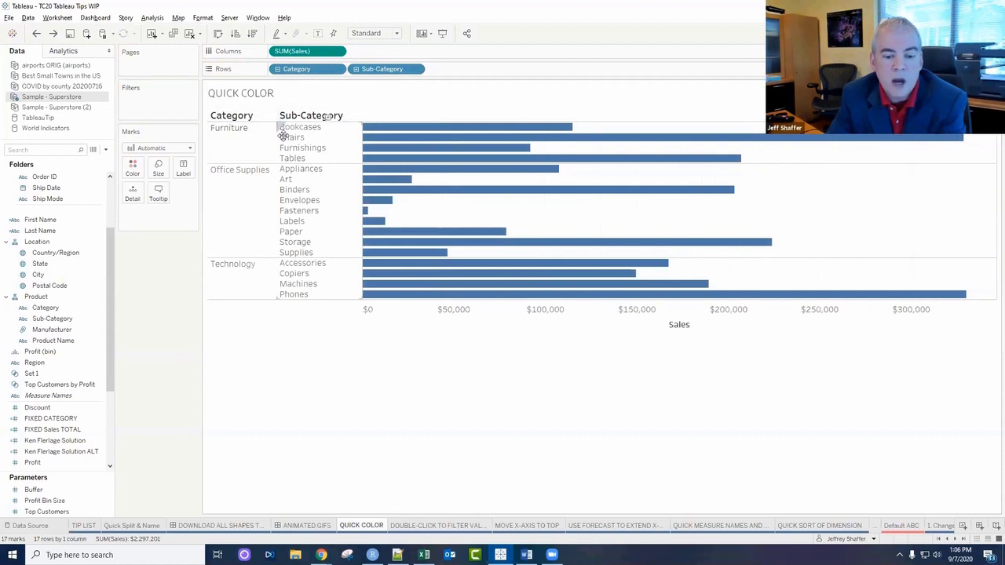
On the DOUBLE-CLICK TO FILTER VALUES sheet, keep only Office Supplies and its Envelopes sub-category, and remove both filters
left_click(428, 525)
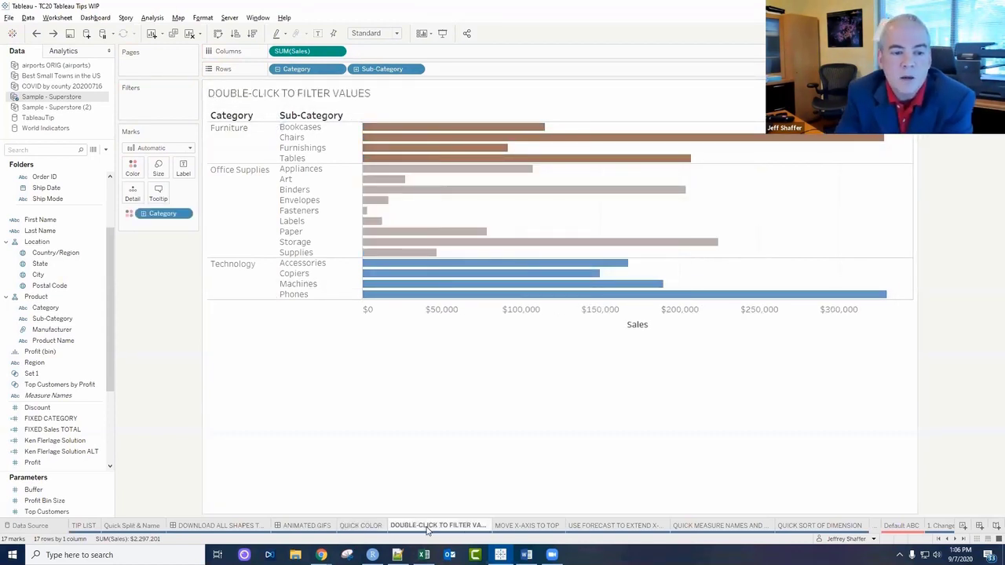
double_click(237, 171)
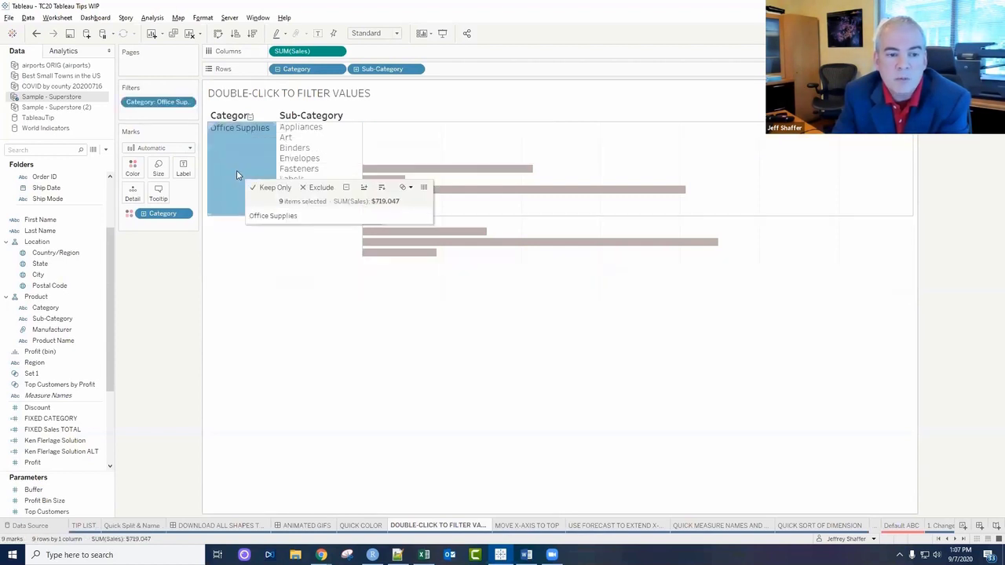
double_click(299, 159)
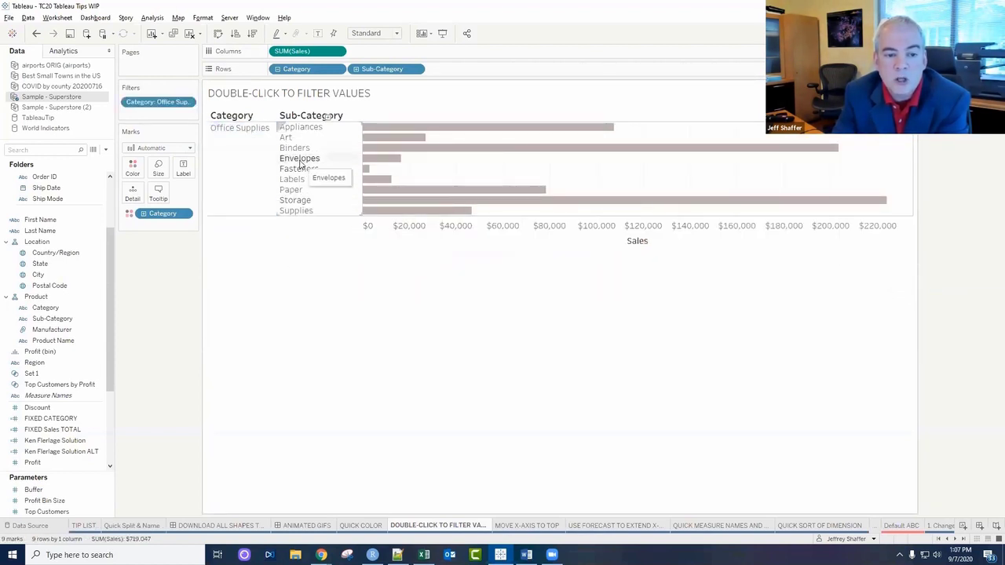
left_click(319, 263)
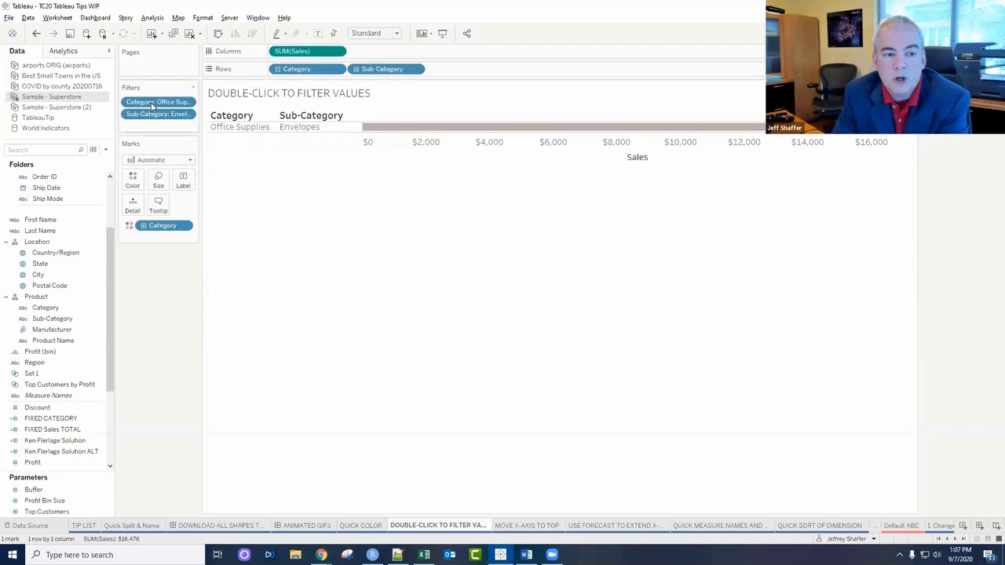
left_click_drag(165, 115, 163, 292)
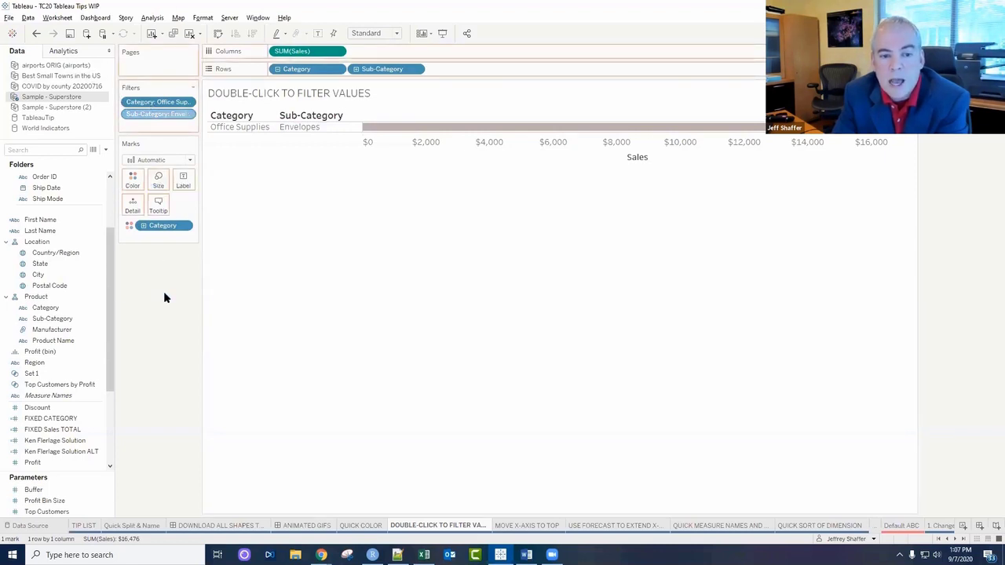
left_click_drag(158, 102, 149, 263)
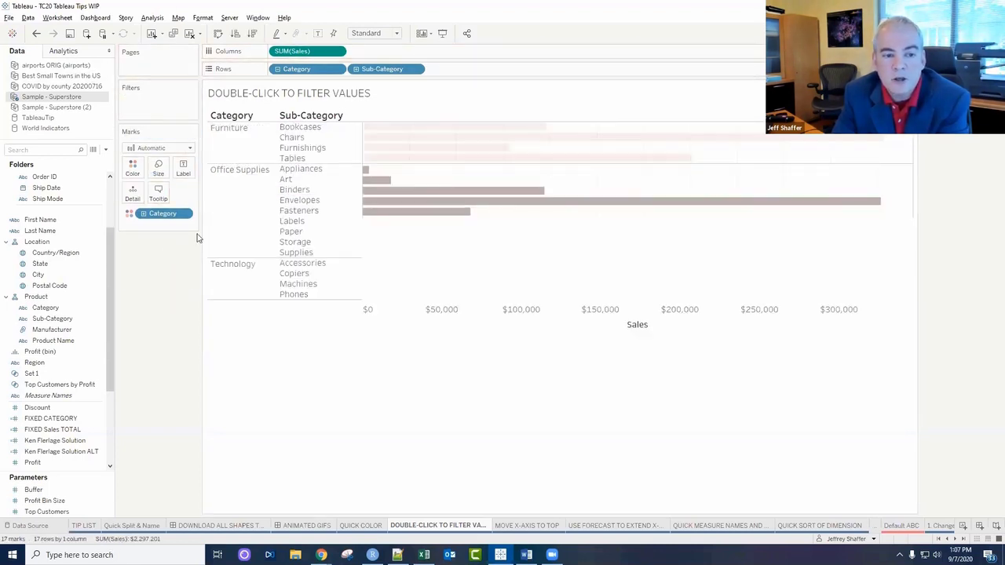
Keep only the Furniture and Office Supplies categories in the chart, and remove the Category filter
left_click(231, 141)
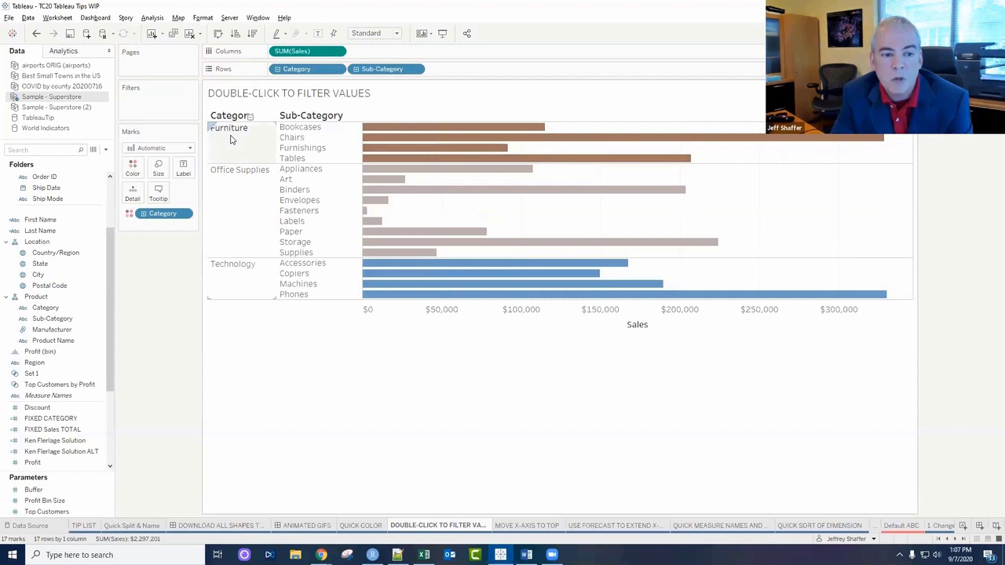
double_click(237, 176)
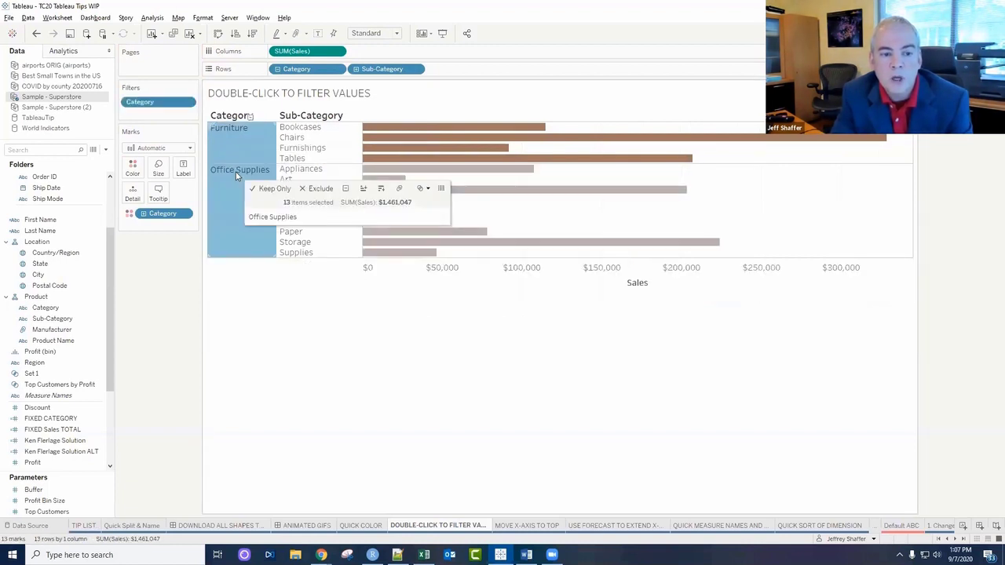
left_click(265, 309)
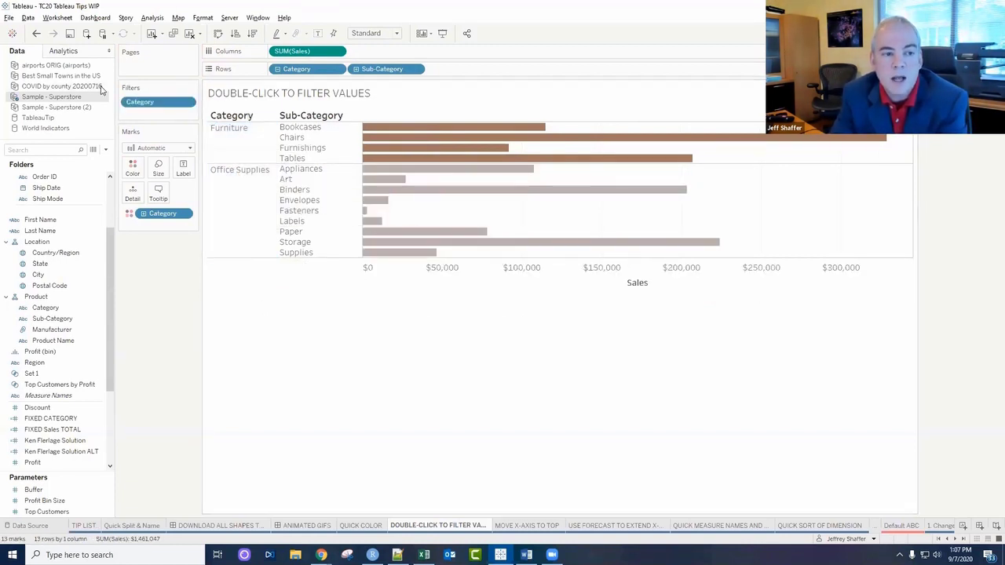
left_click_drag(157, 102, 168, 282)
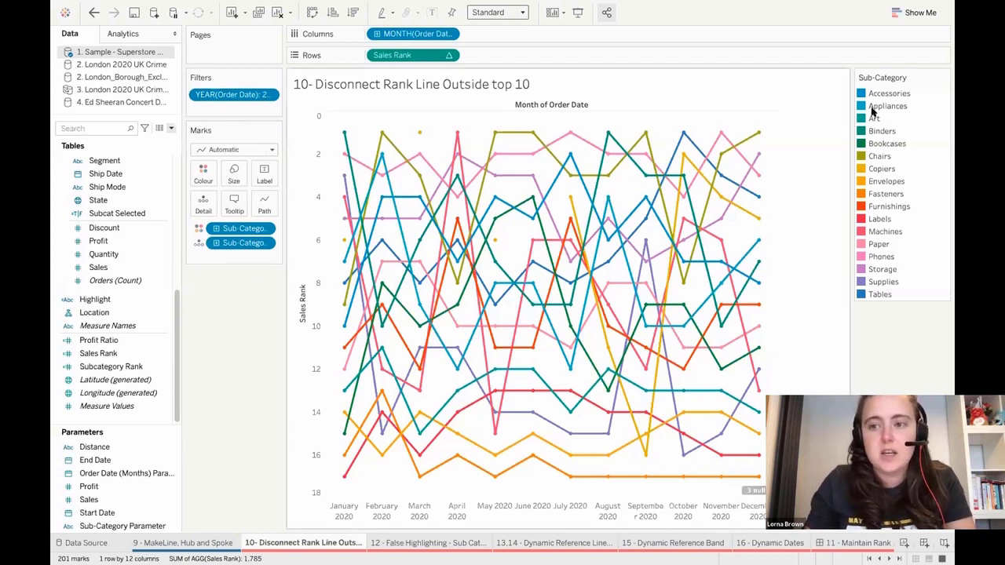
Highlight the Appliances line in the rank chart through the Sub-Category legend
mouse_move(879, 108)
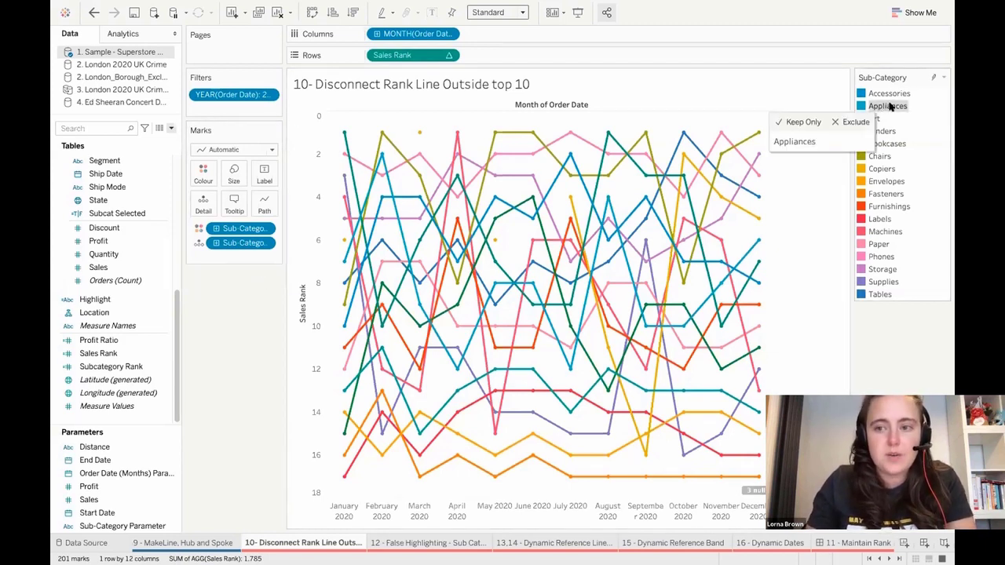
left_click(933, 77)
left_click(892, 107)
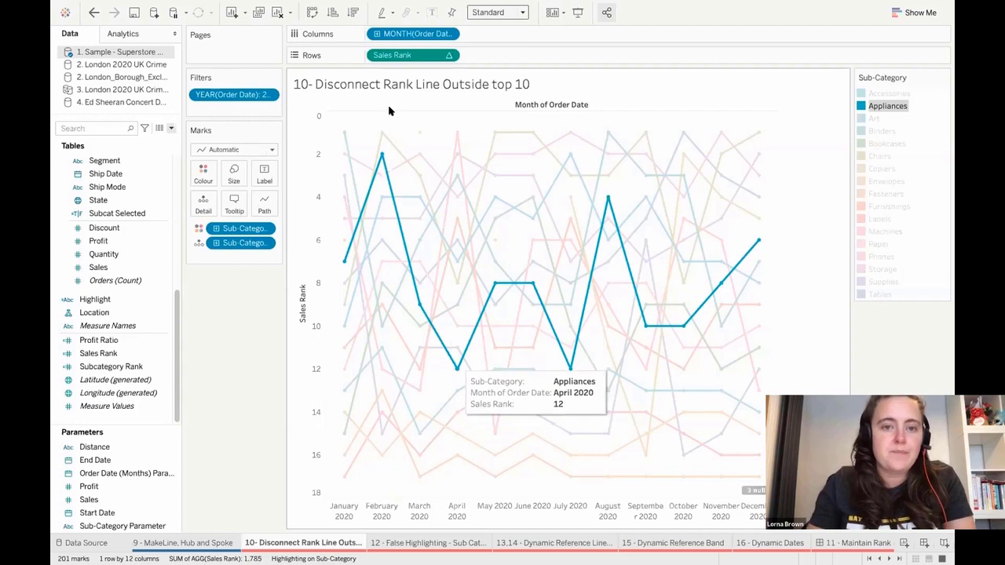
Try filtering Sales Rank to values from 1 to 10, highlight the Appliances line, and undo the filter
left_click_drag(414, 57, 243, 110)
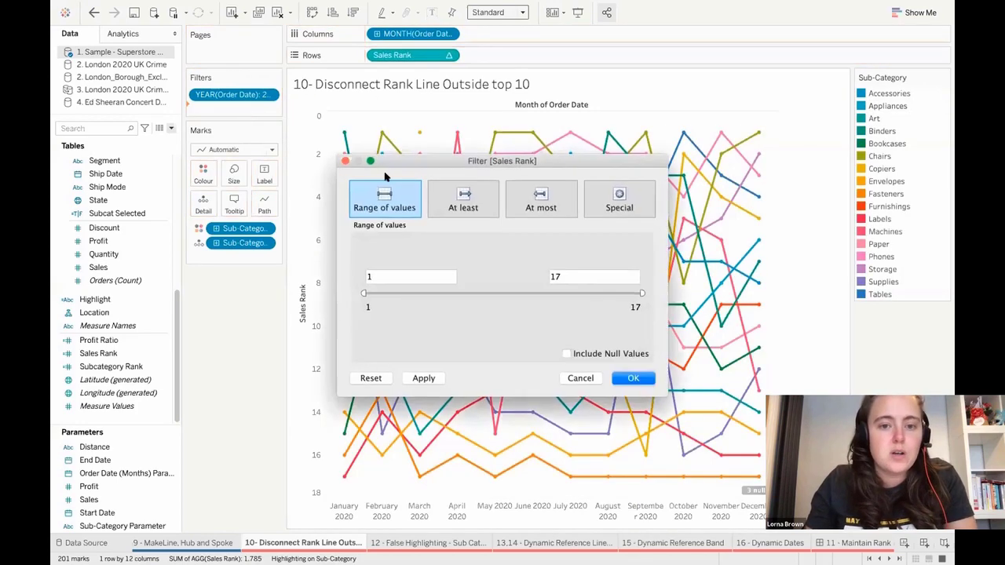
double_click(564, 271)
type("10")
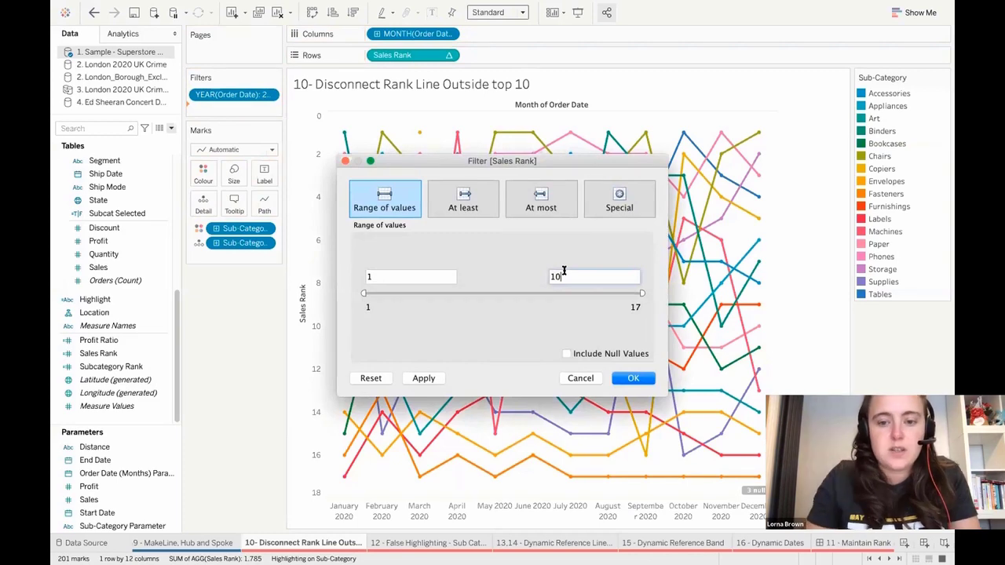
left_click(632, 378)
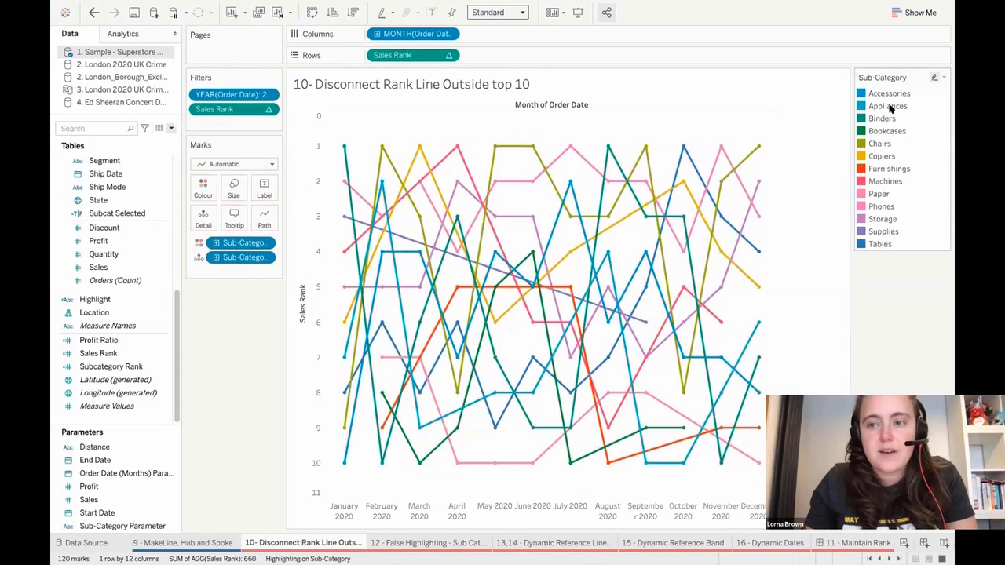
left_click(889, 106)
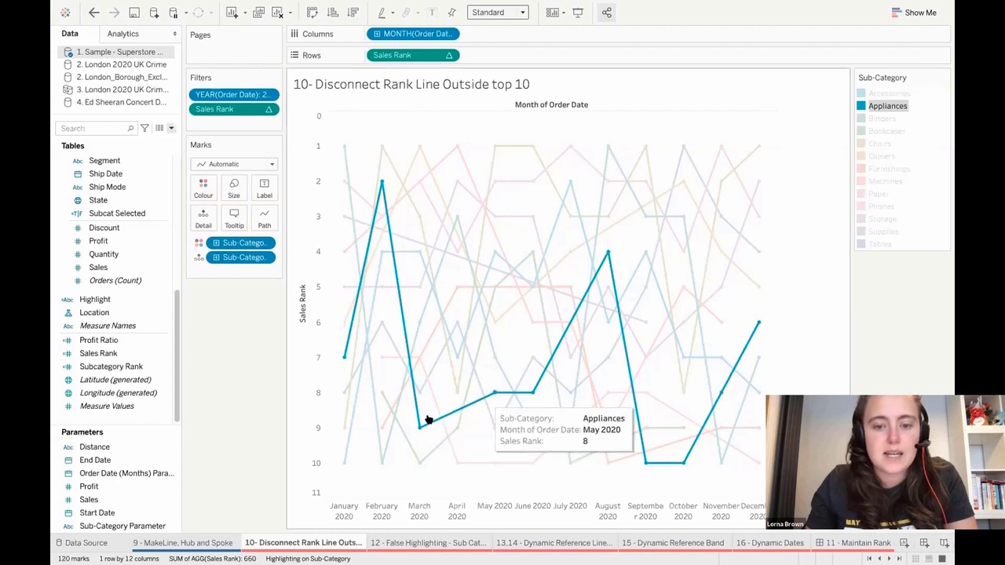
left_click(93, 13)
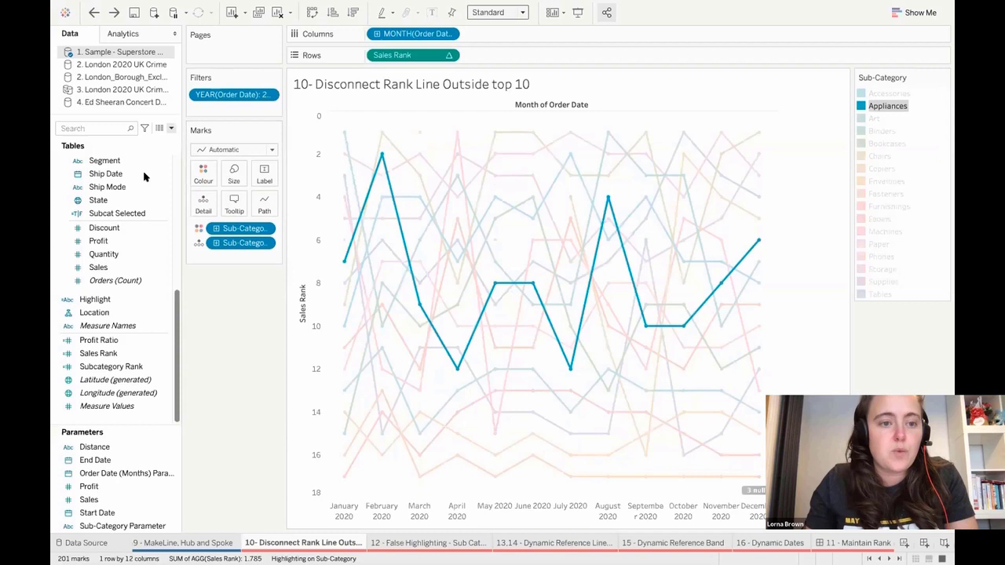
Create a calculated field named Rank TF with the formula IF [Sales Rank] <=10 THEN [Sales Rank] ELSE NULL END
left_click(170, 128)
left_click(118, 140)
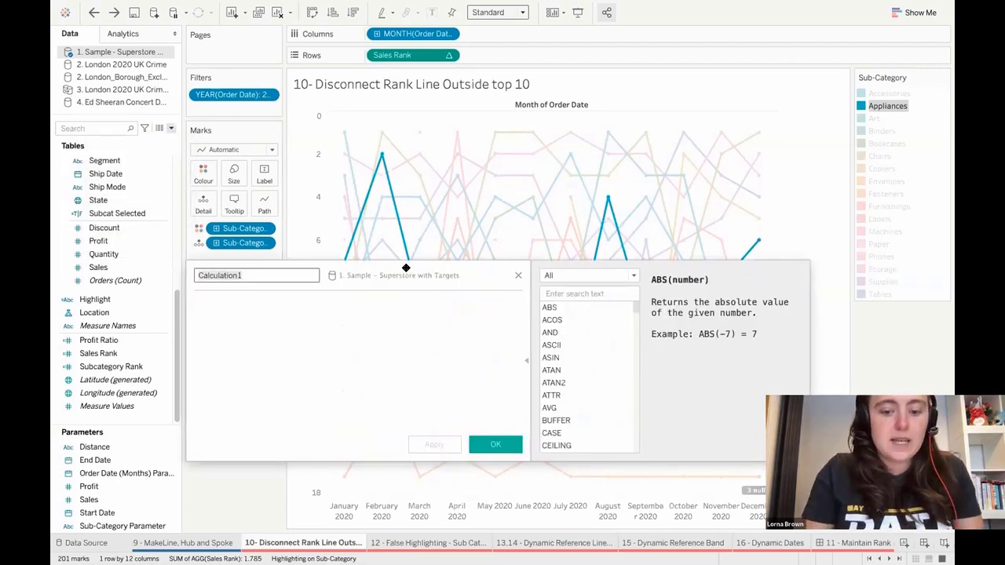
type("Rank TF")
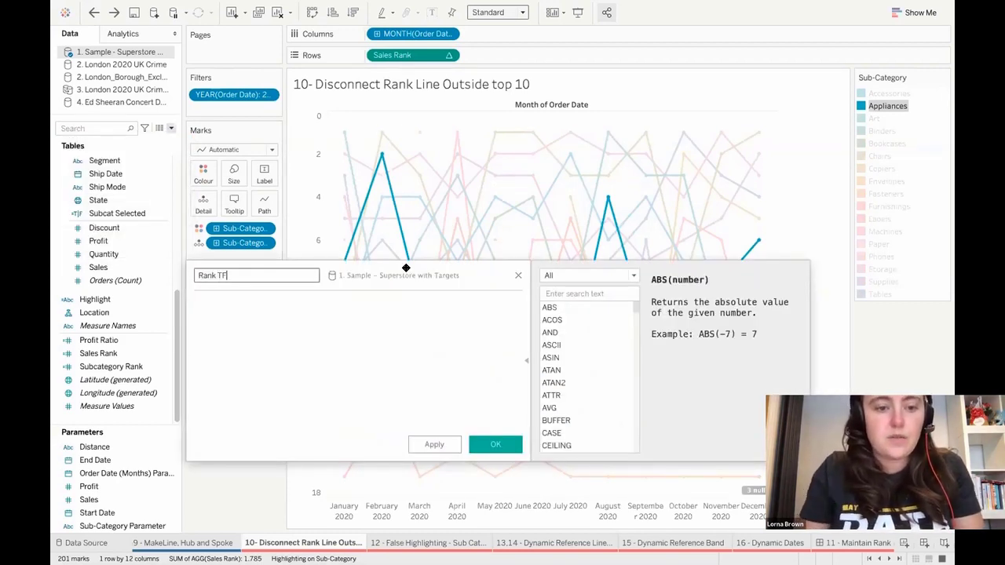
key("Tab")
type("IF")
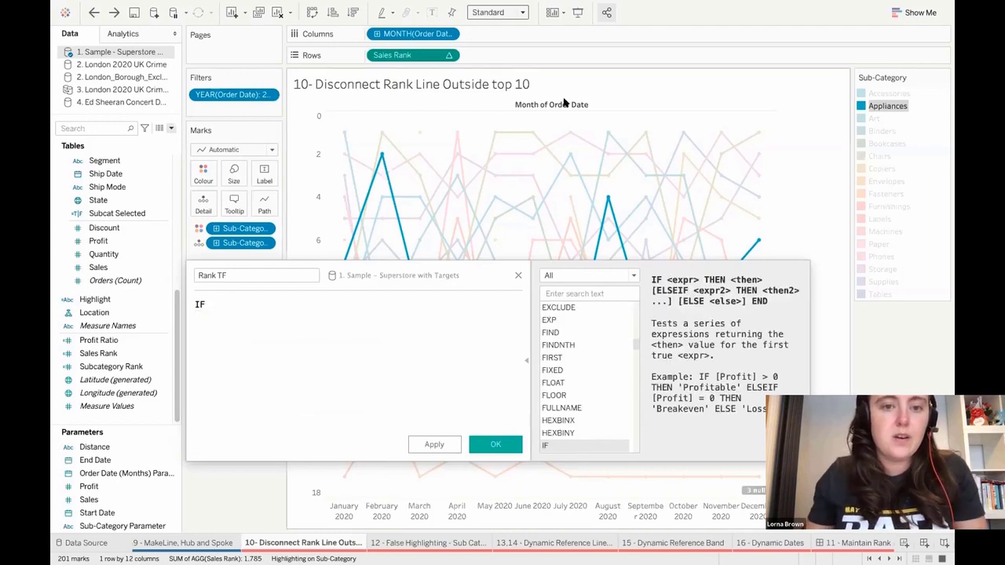
left_click_drag(428, 57, 337, 310)
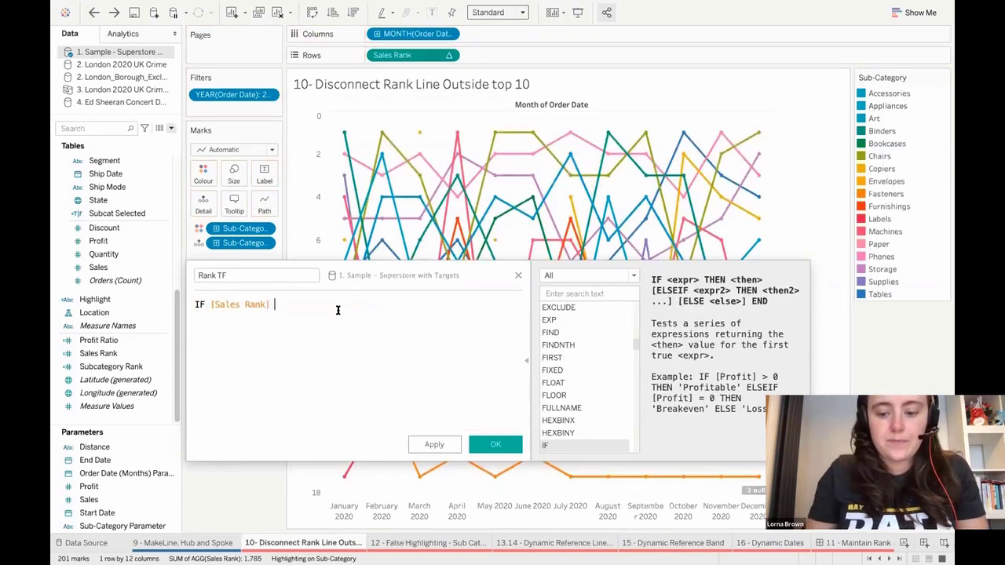
type("<=10 THEN")
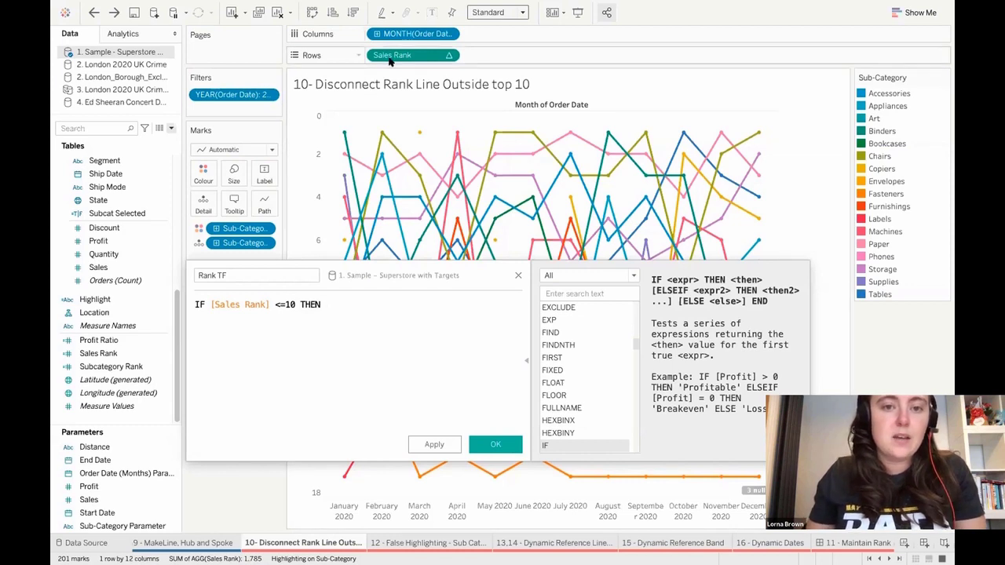
left_click_drag(389, 56, 382, 318)
key("Return")
type("ELSE NUL")
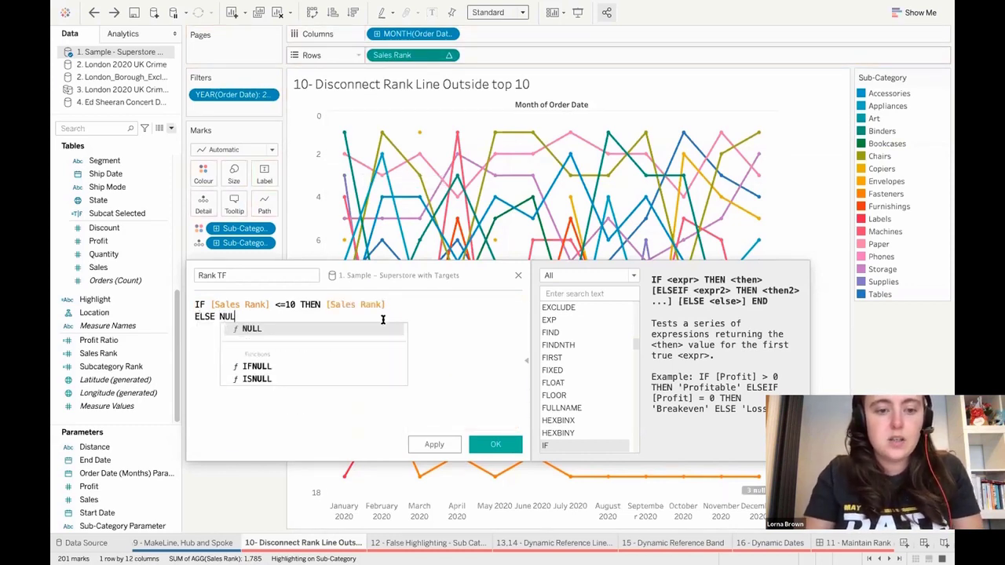
type("L END")
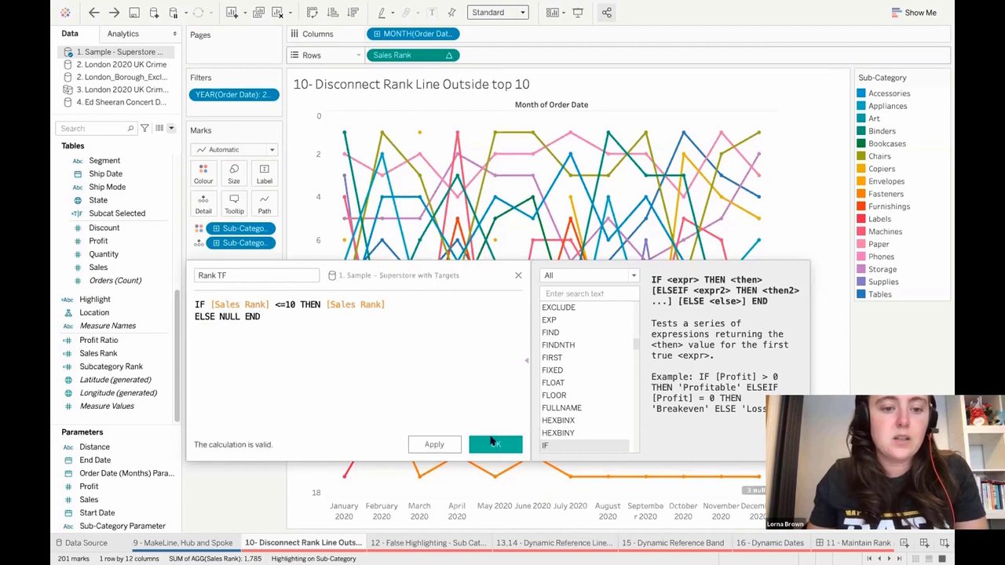
left_click(495, 444)
Replace Sales Rank with Rank TF on Rows and reverse the scale of the Rank TF axis
left_click_drag(118, 353, 416, 54)
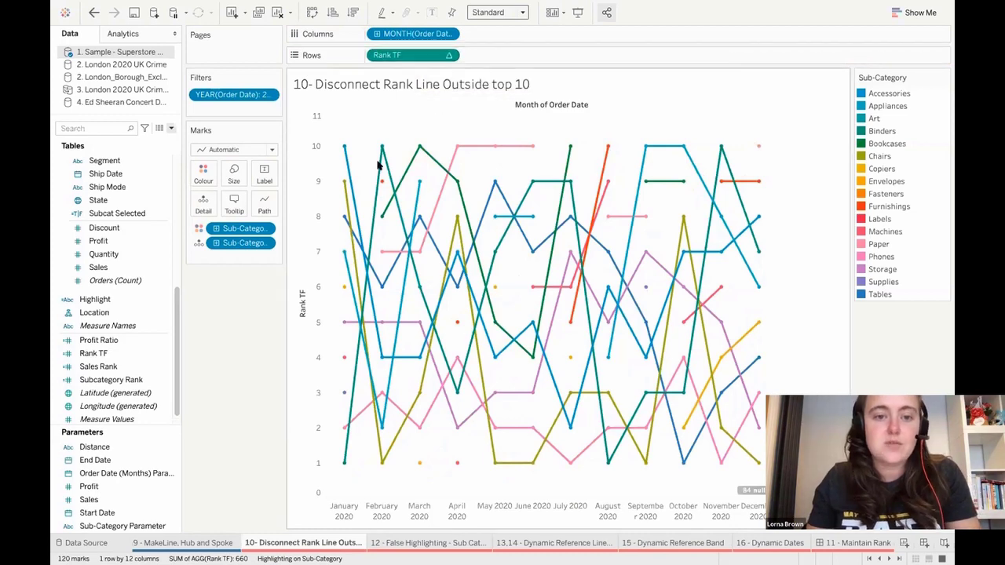
right_click(318, 182)
left_click(337, 191)
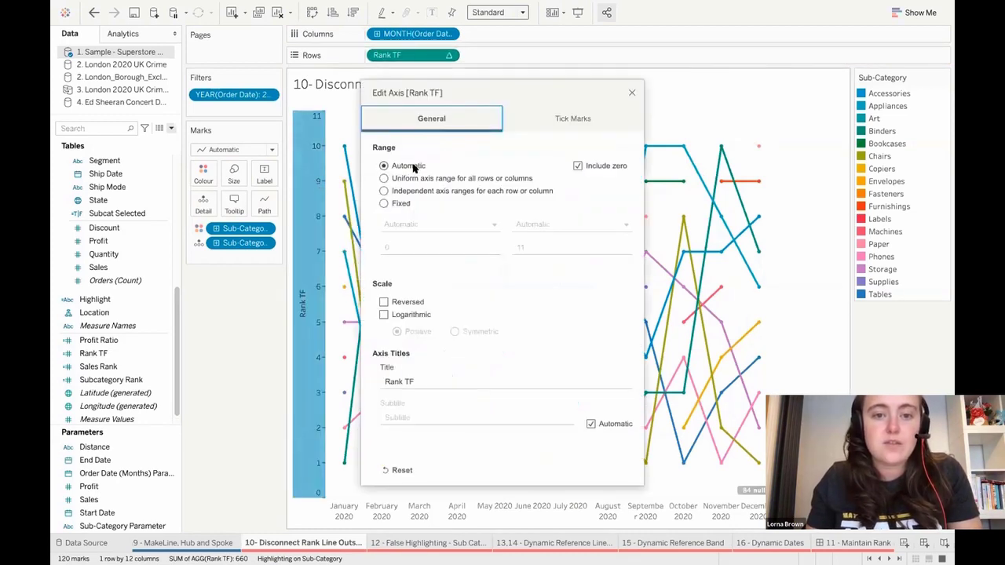
left_click(389, 302)
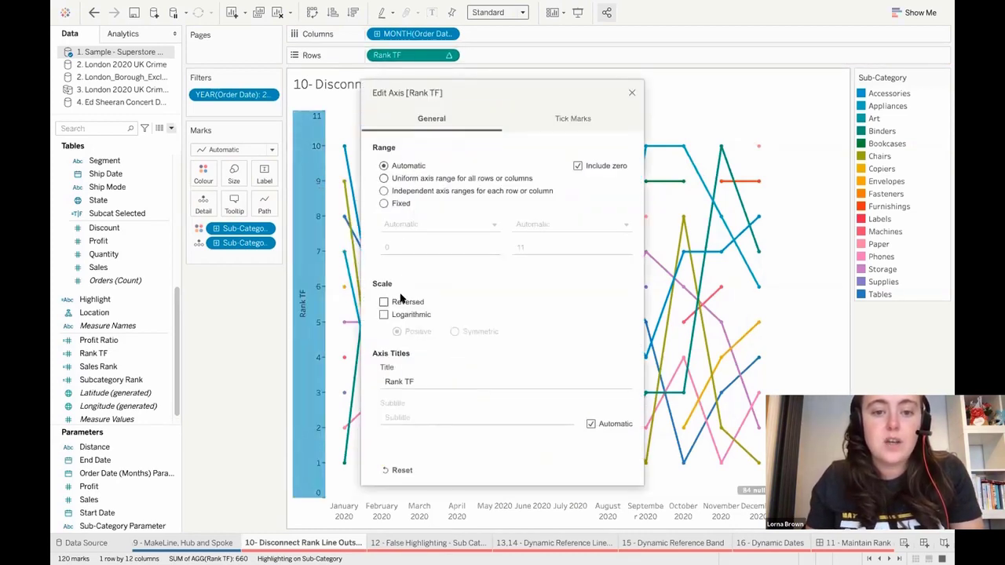
left_click(630, 92)
Highlight the Appliances line in the Rank TF chart and inspect its points around the gaps
left_click(887, 106)
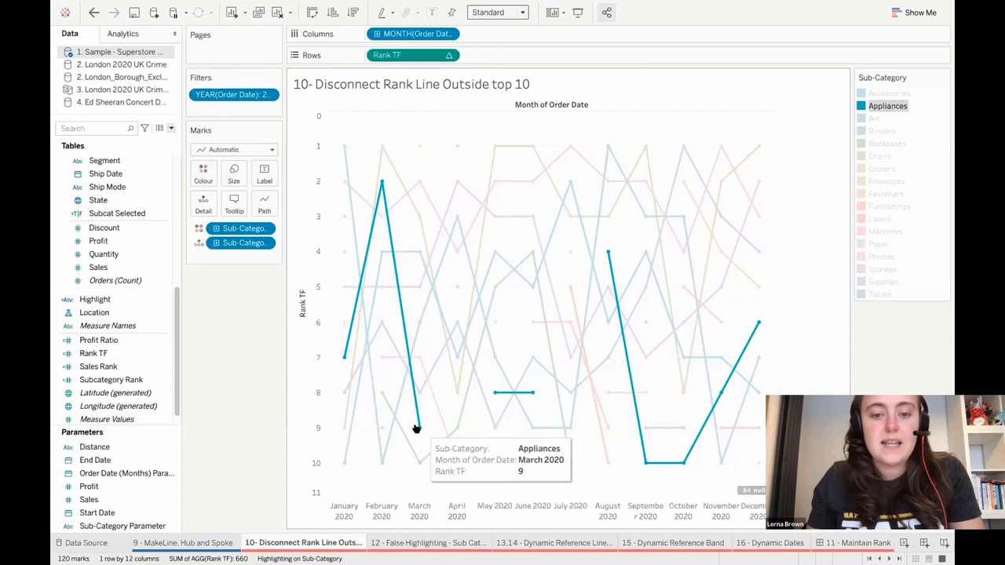
mouse_move(496, 394)
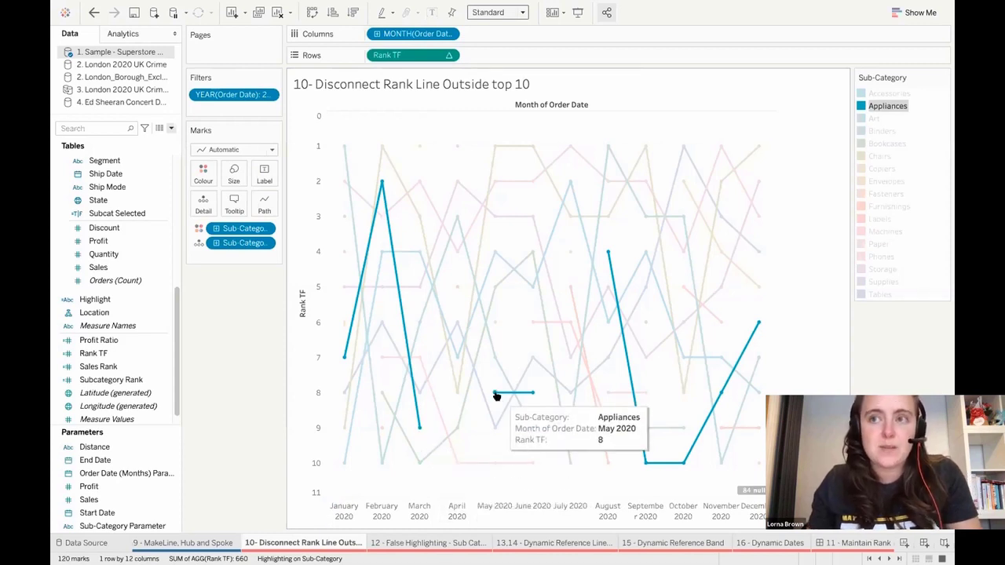
Go to the 12 - False Highlighting sheet, select the Accessories bar to see the default highlighting, and clear the selection
left_click(415, 544)
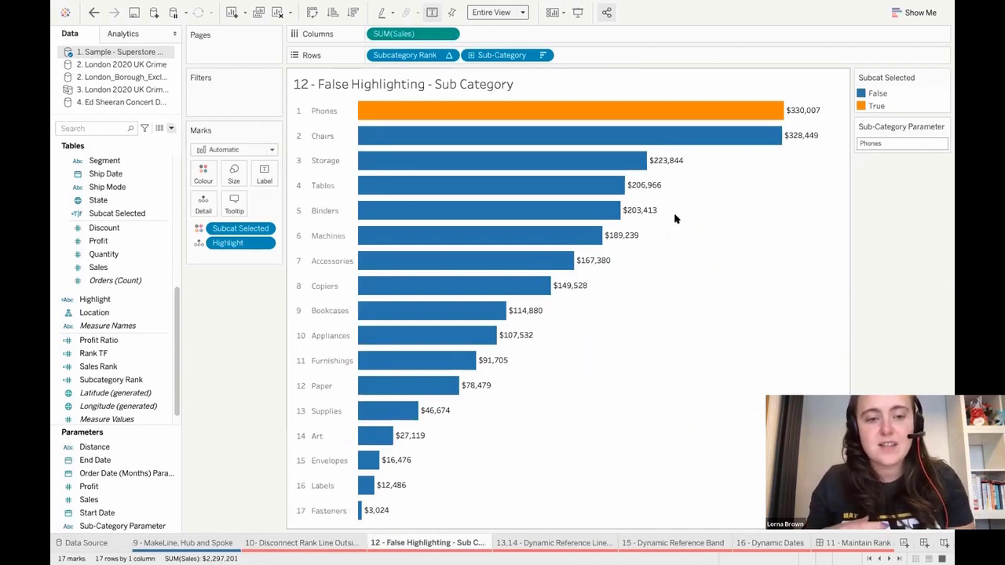
left_click(501, 261)
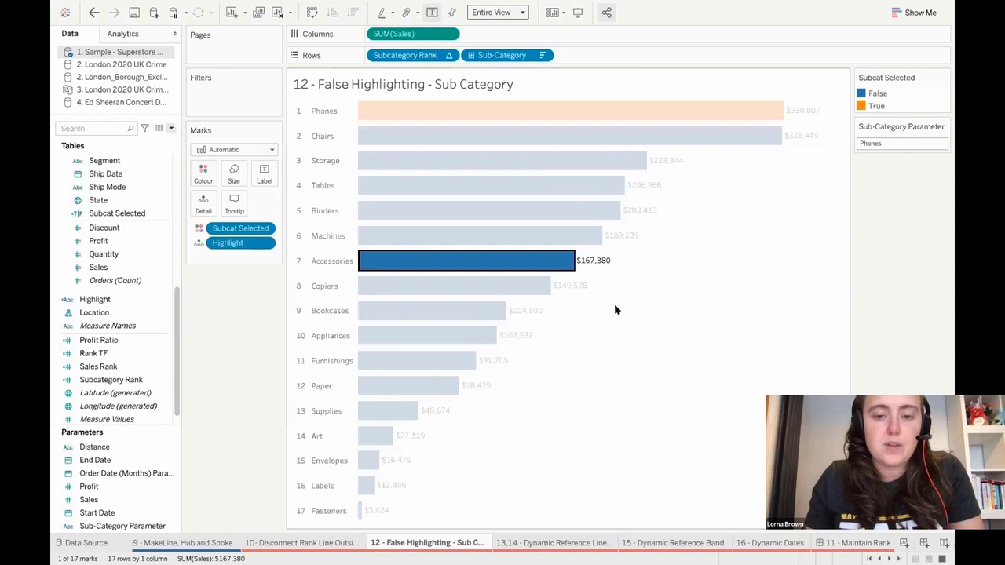
left_click(590, 313)
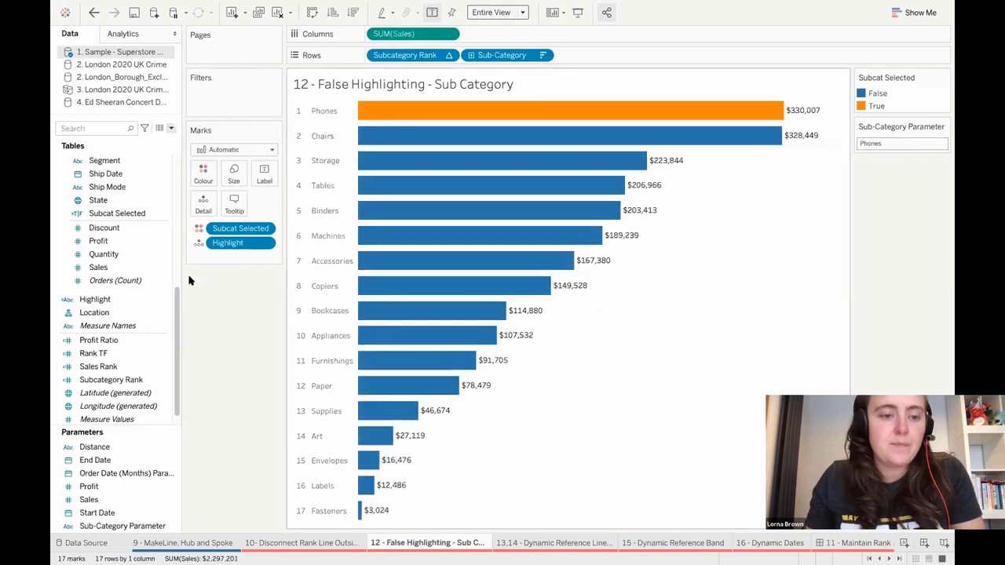
Review the formula of the Highlight calculated field without changing it
right_click(96, 298)
left_click(130, 71)
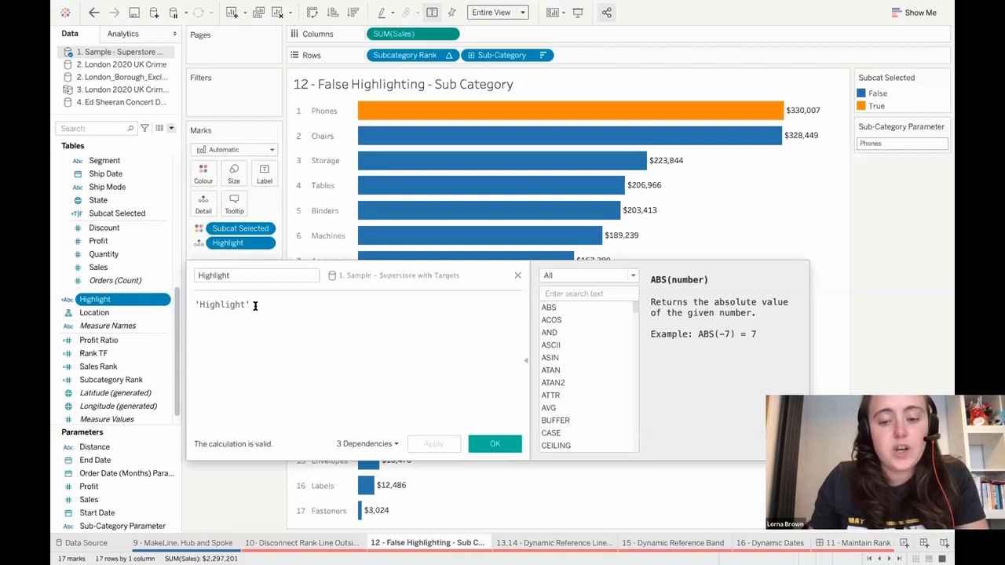
left_click(518, 275)
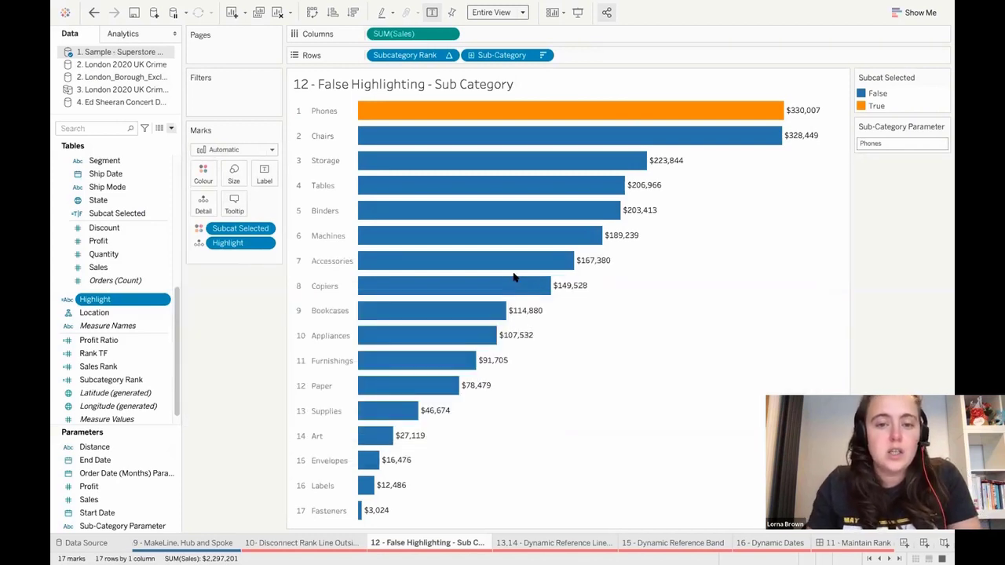
Add a highlight action named False Highlight for this sheet that runs on select and targets only the Highlight field
left_click(206, 3)
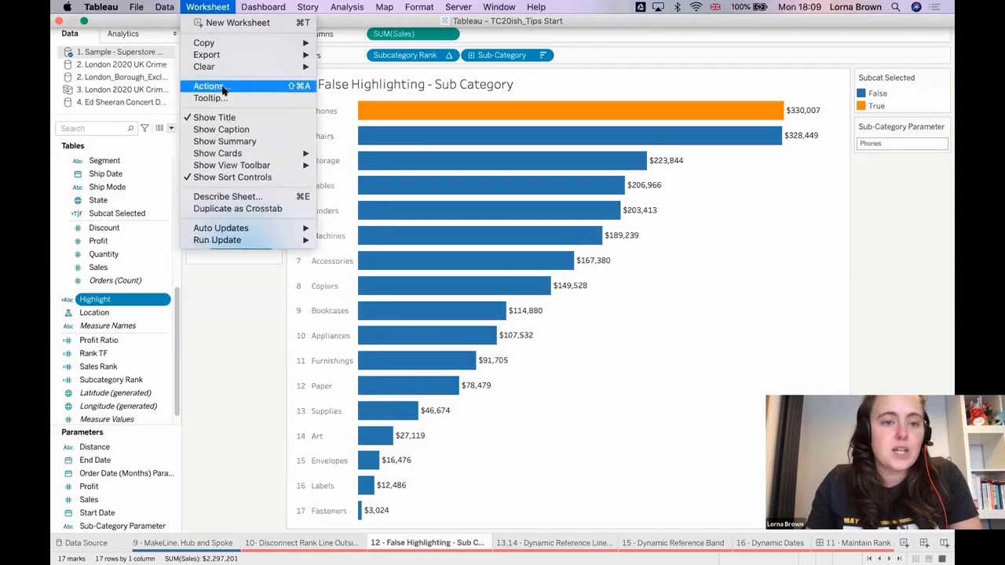
left_click(229, 86)
left_click(370, 312)
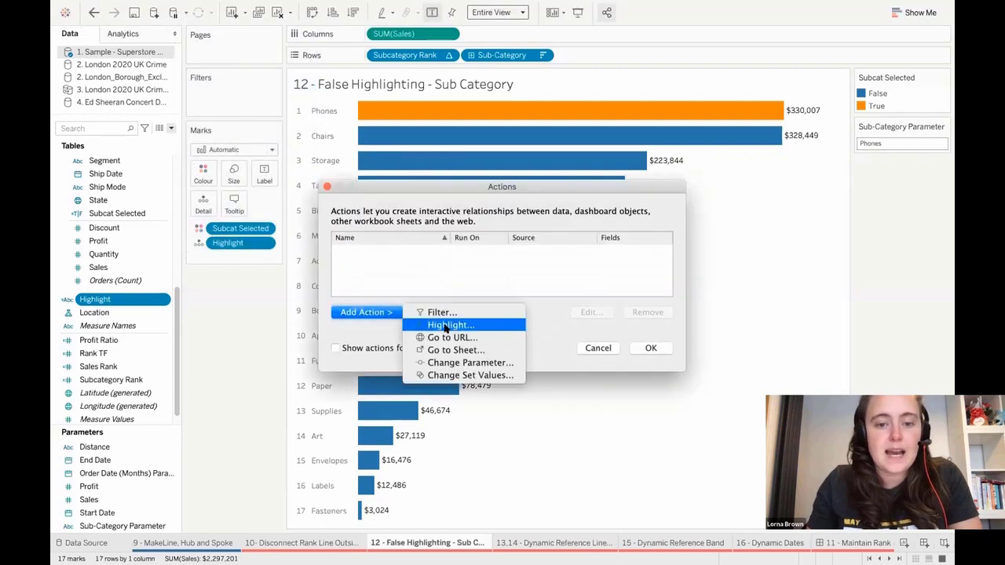
left_click(449, 325)
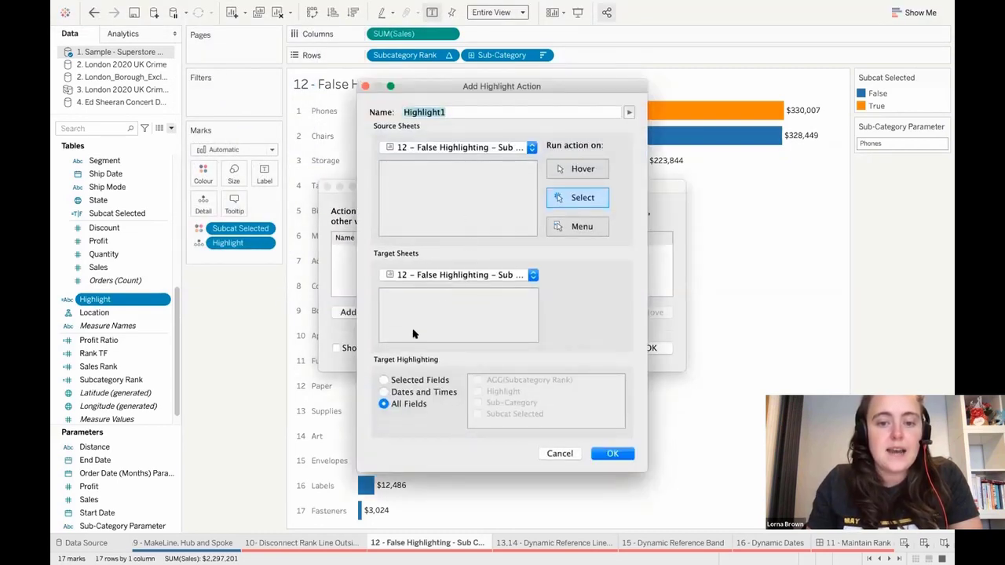
left_click(384, 380)
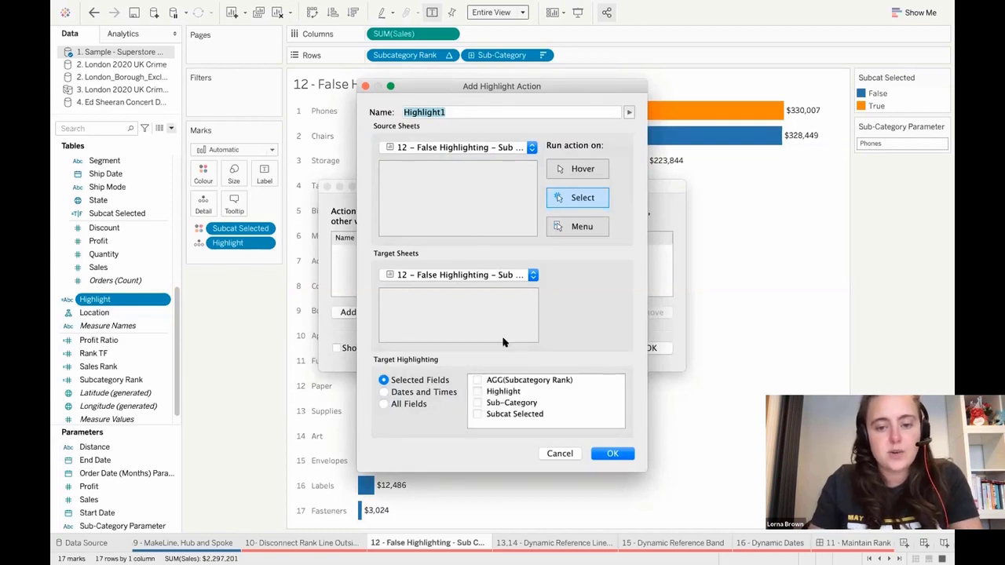
left_click(477, 391)
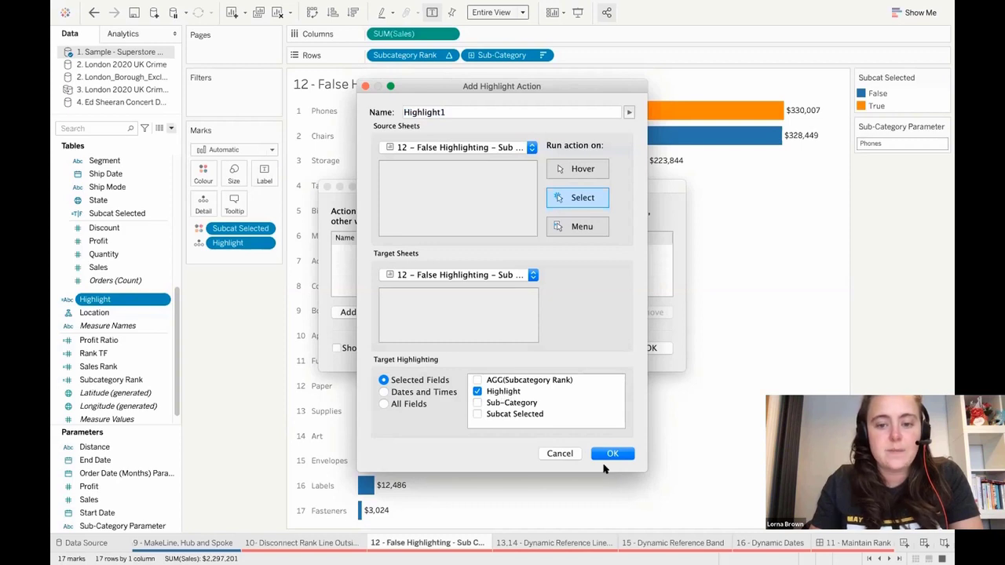
left_click_drag(467, 116, 370, 106)
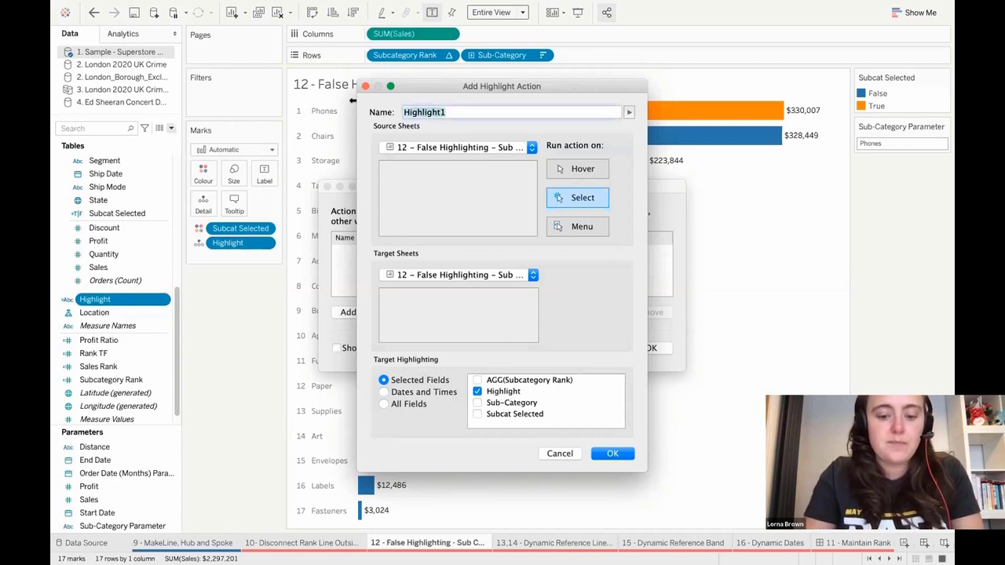
type("False High")
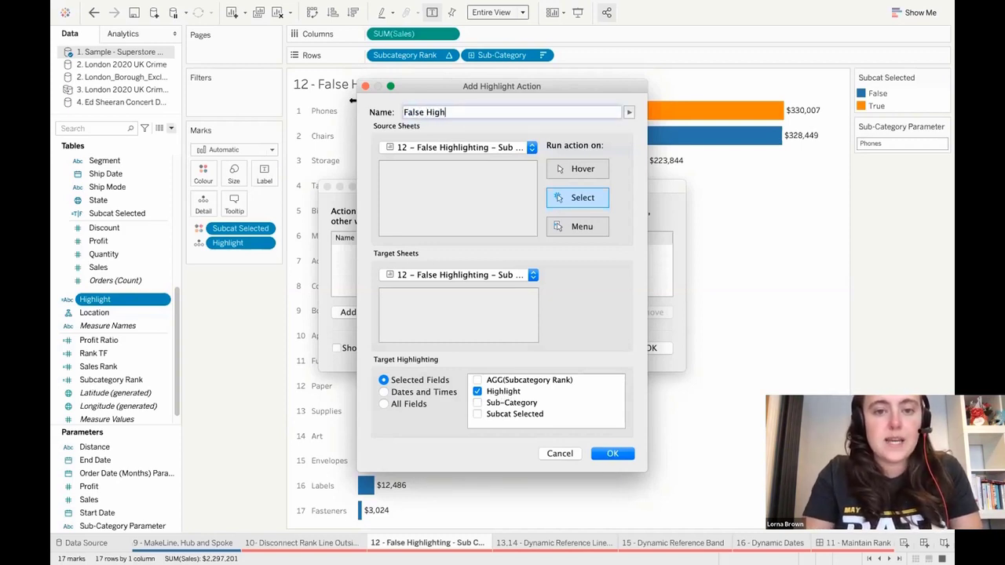
type("light")
left_click(626, 454)
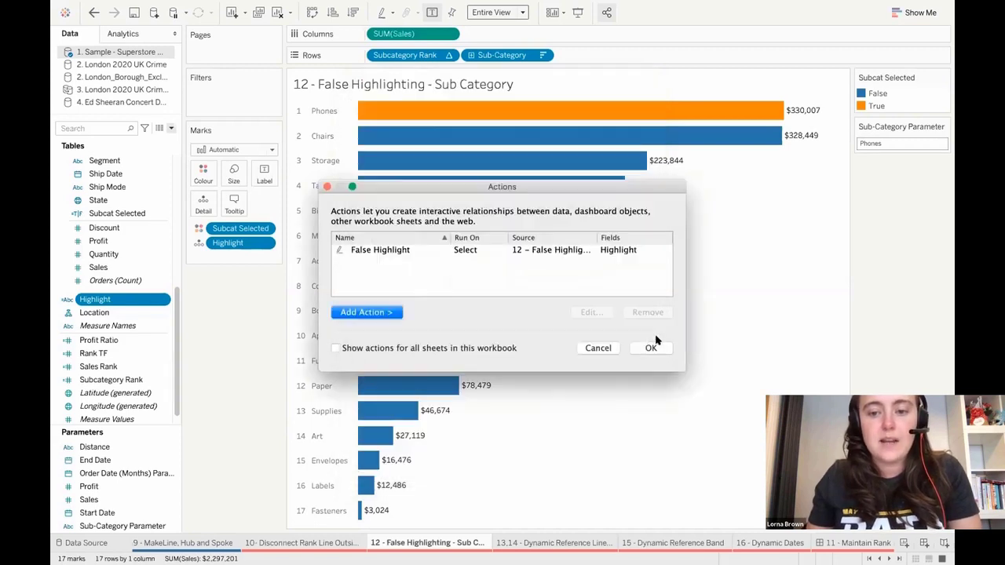
left_click(651, 348)
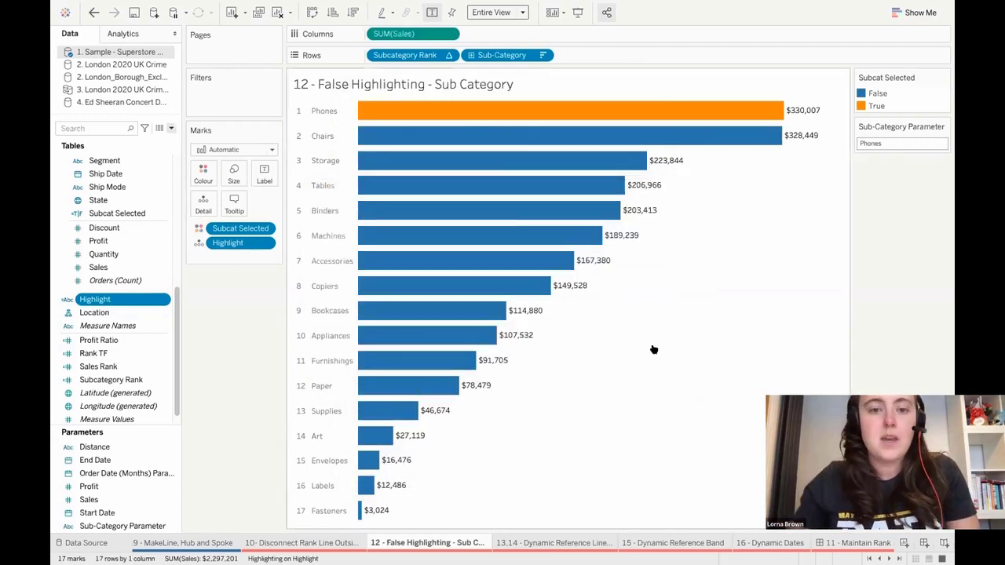
Test the False Highlight action by selecting the Binders, Storage, Chairs and Tables bars in turn
left_click(452, 210)
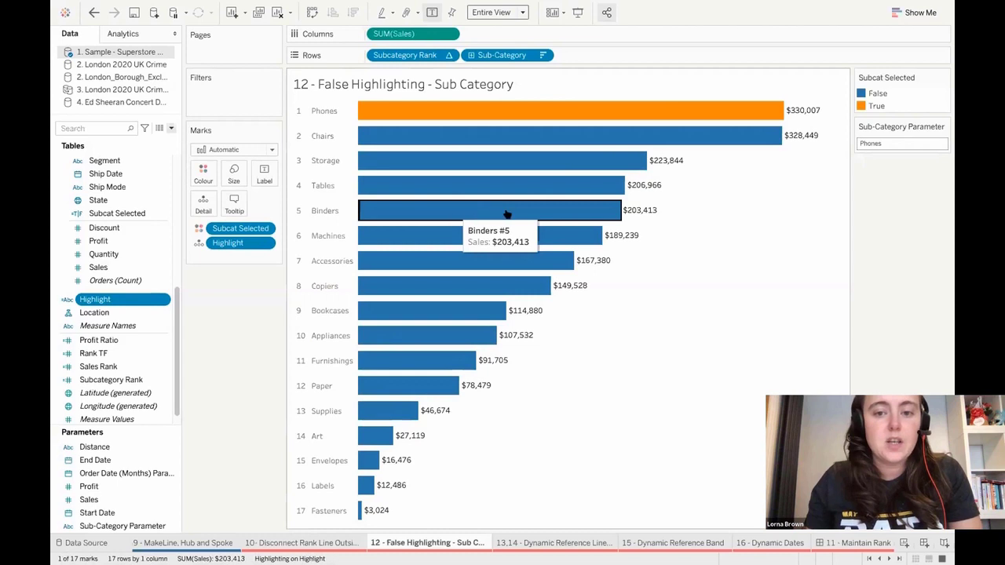
mouse_move(604, 205)
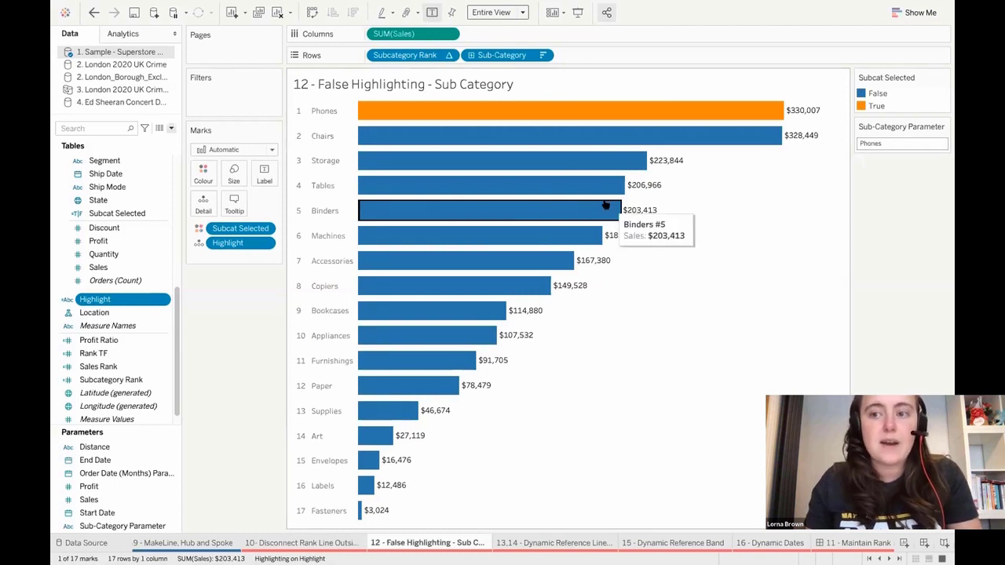
left_click(589, 164)
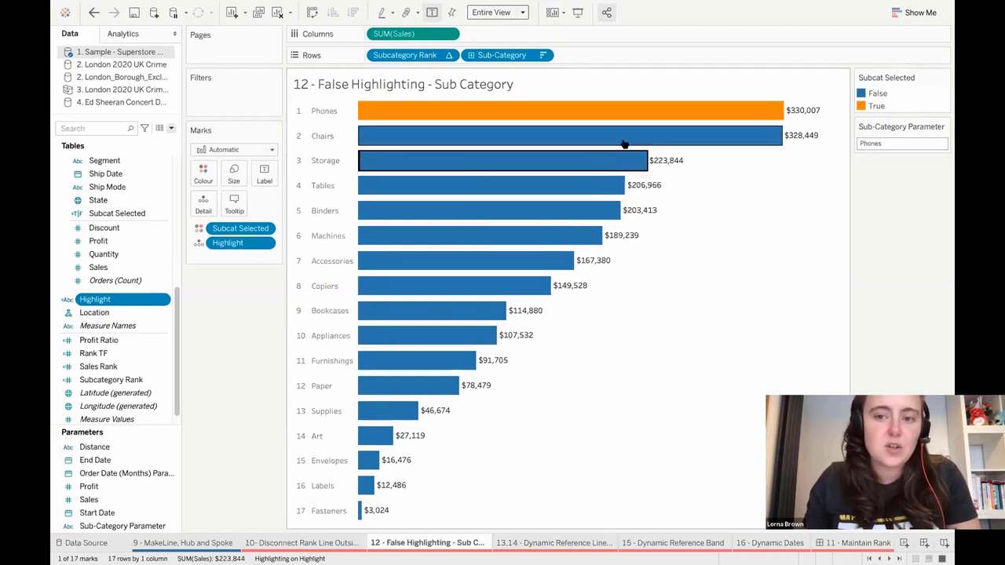
left_click(578, 139)
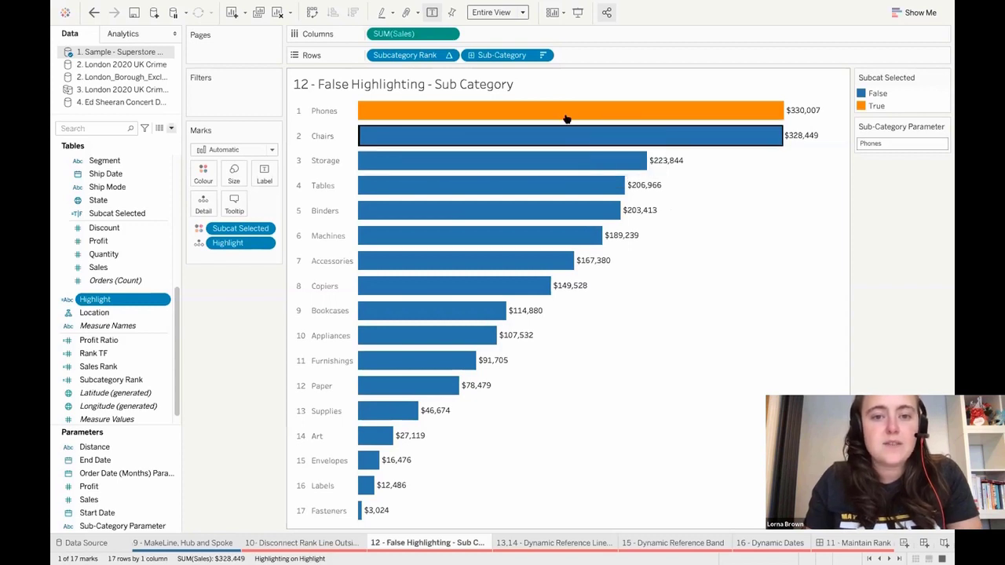
left_click(566, 134)
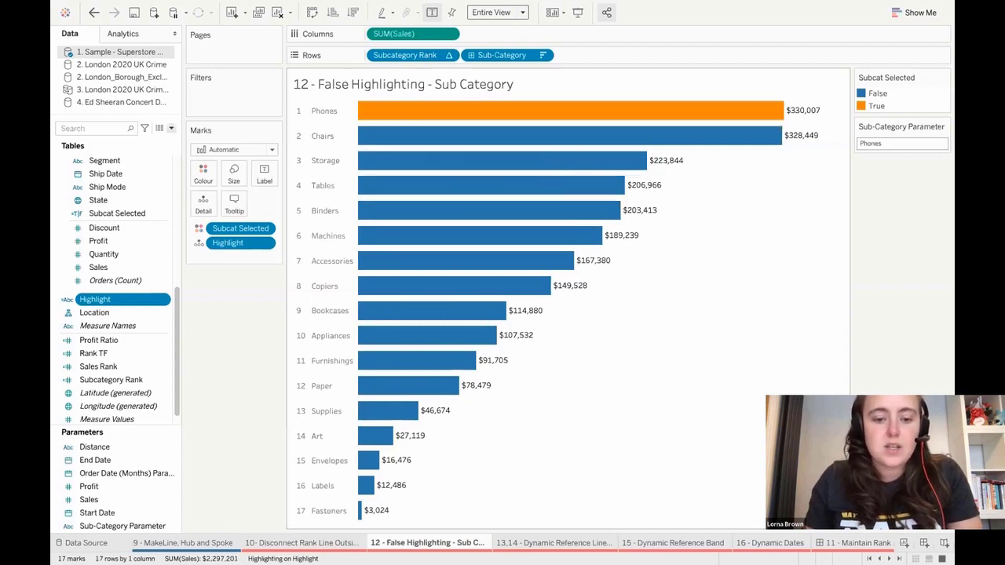
left_click(512, 184)
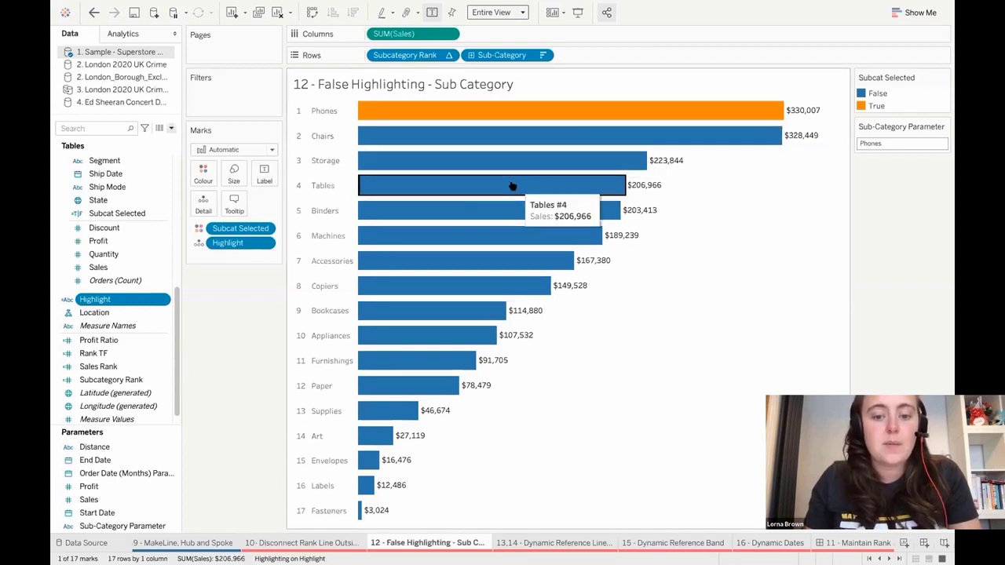
Go to the 13,14 - Dynamic Reference Lines sheet and inspect an order mark and the Profit reference line
left_click(561, 544)
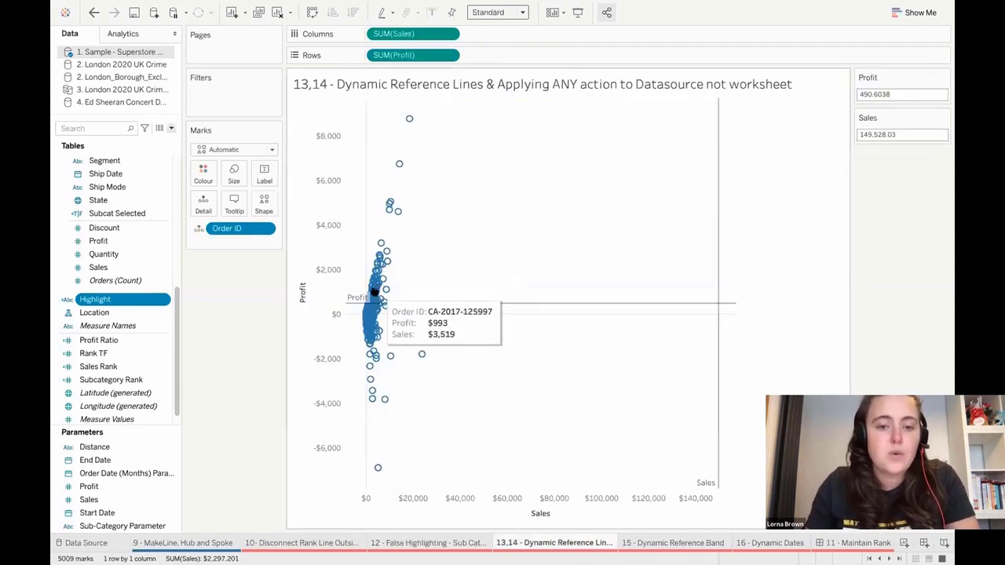
left_click(374, 293)
left_click(552, 215)
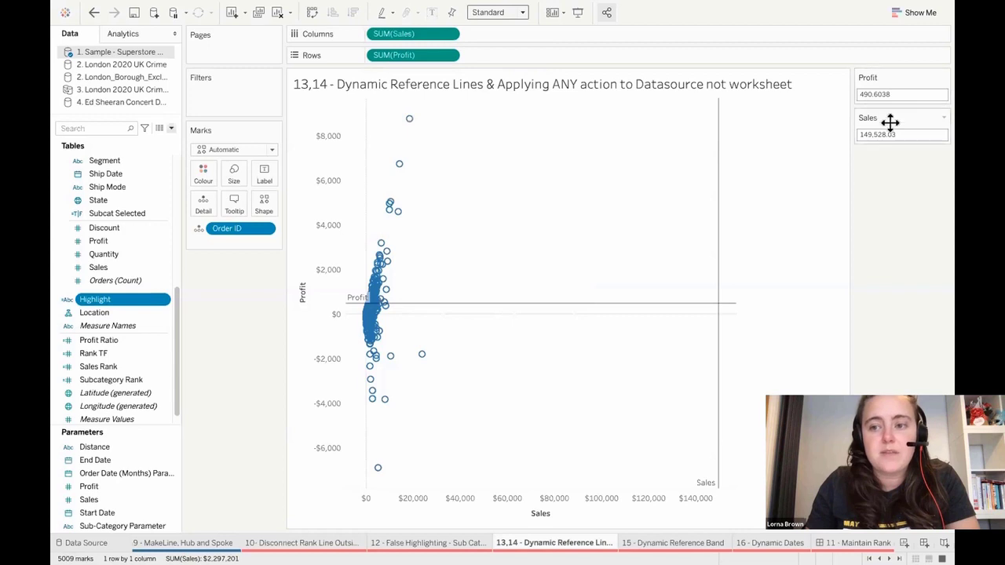
mouse_move(411, 305)
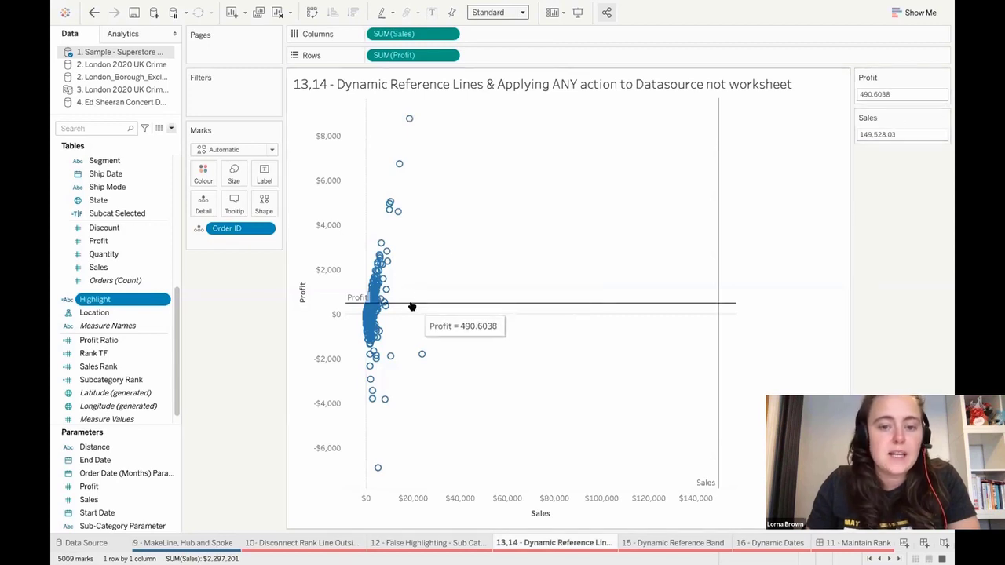
Review which parameter drives the Profit reference line in its settings, leaving them unchanged
right_click(412, 304)
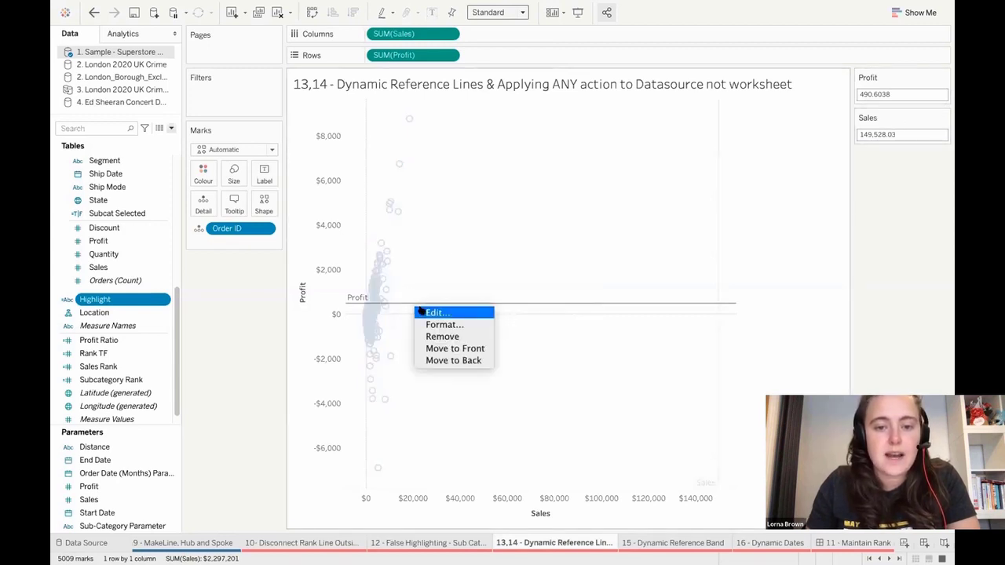
left_click(422, 312)
left_click(456, 202)
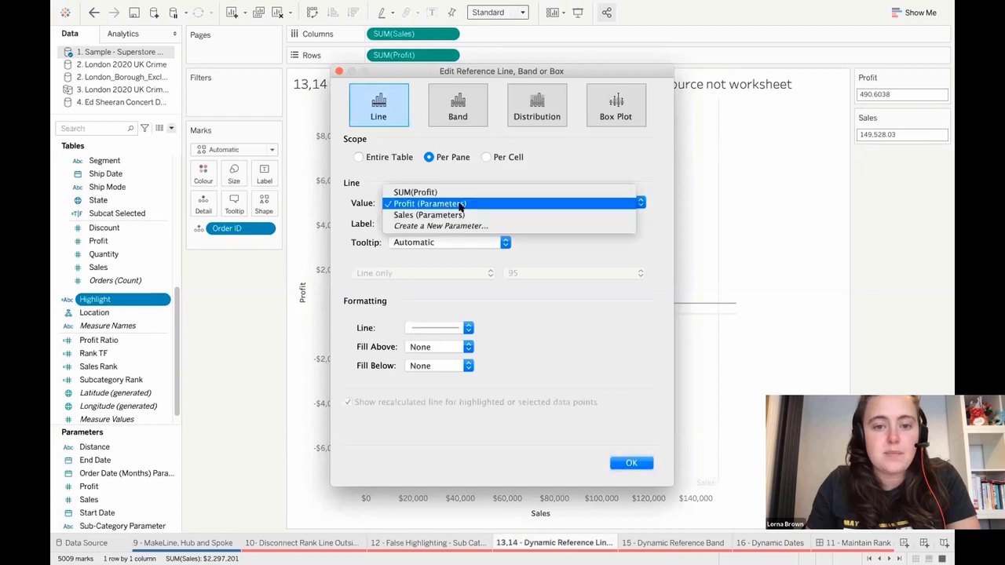
left_click(461, 205)
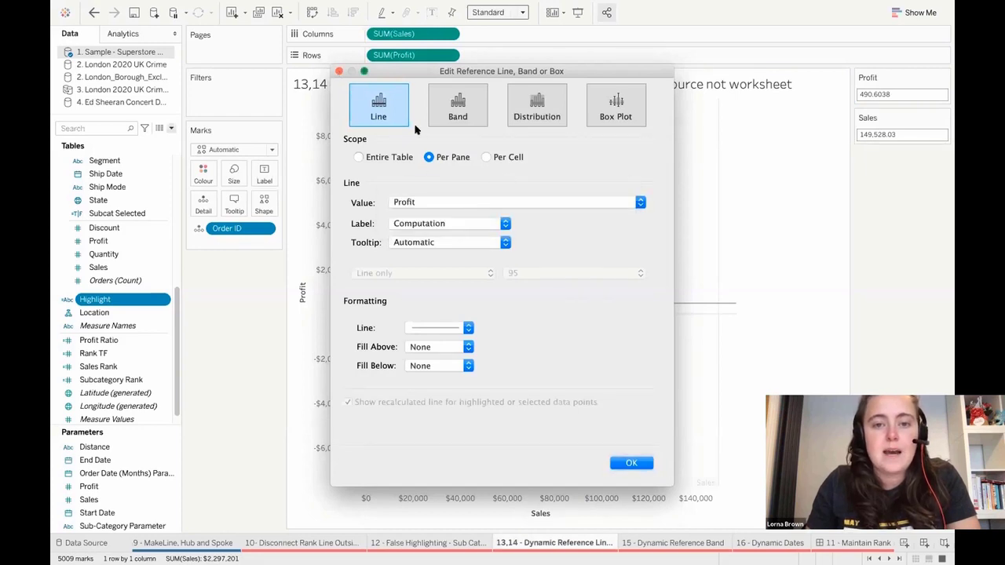
left_click(340, 70)
Add a parameter action named Profit that runs on select and sets the Profit parameter from SUM(Profit) with Sum aggregation
left_click(207, 7)
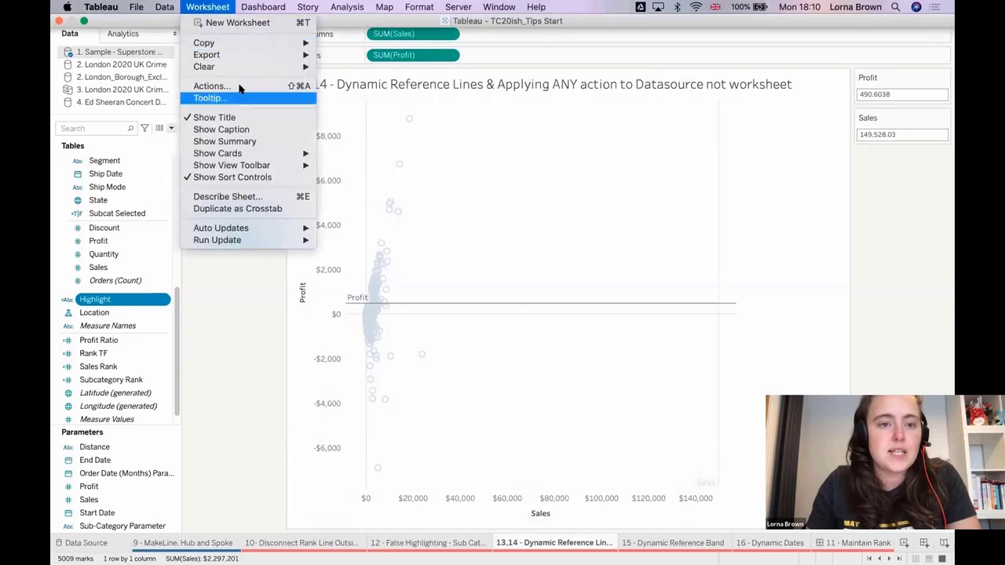
left_click(236, 86)
left_click(367, 311)
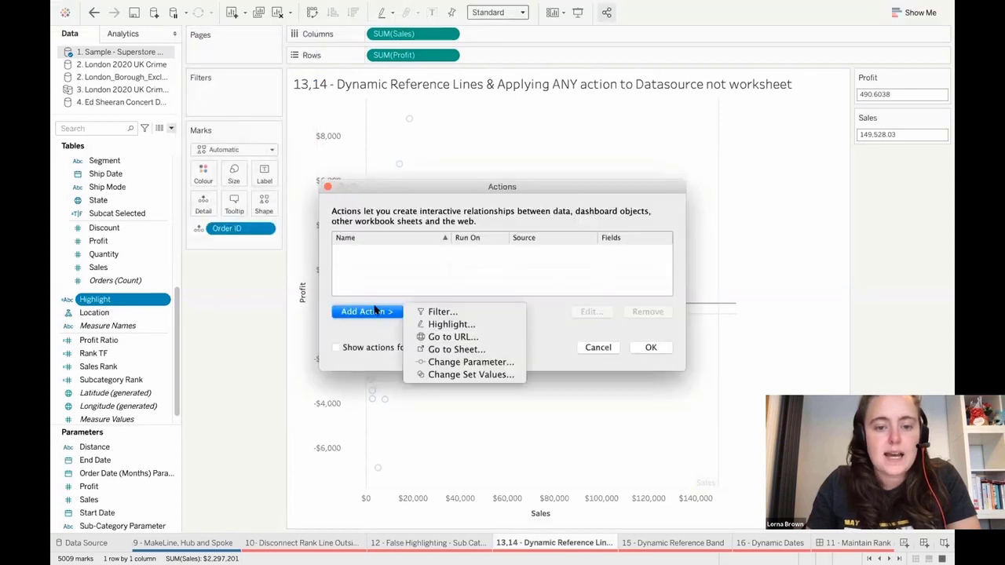
left_click(469, 361)
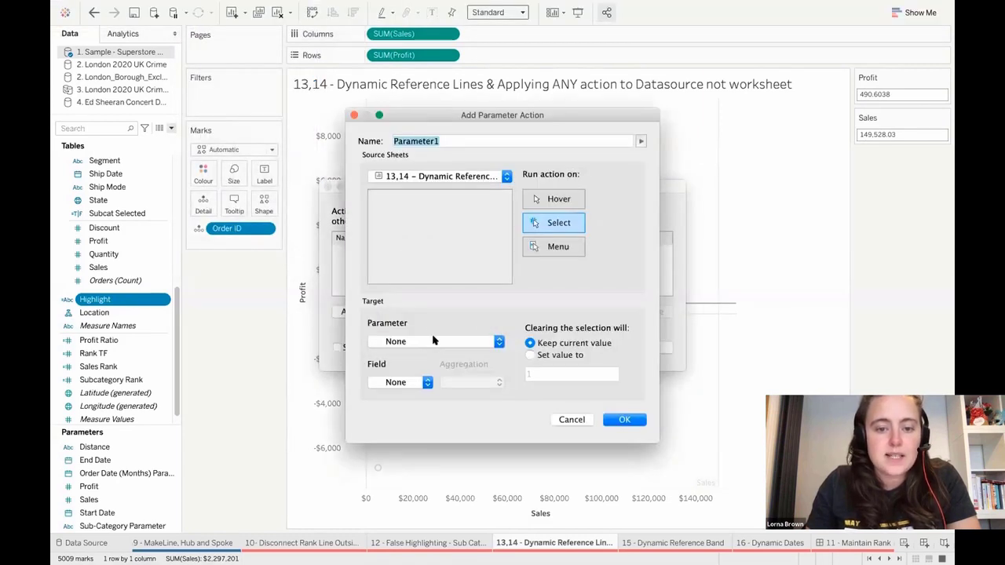
left_click(433, 340)
left_click(428, 390)
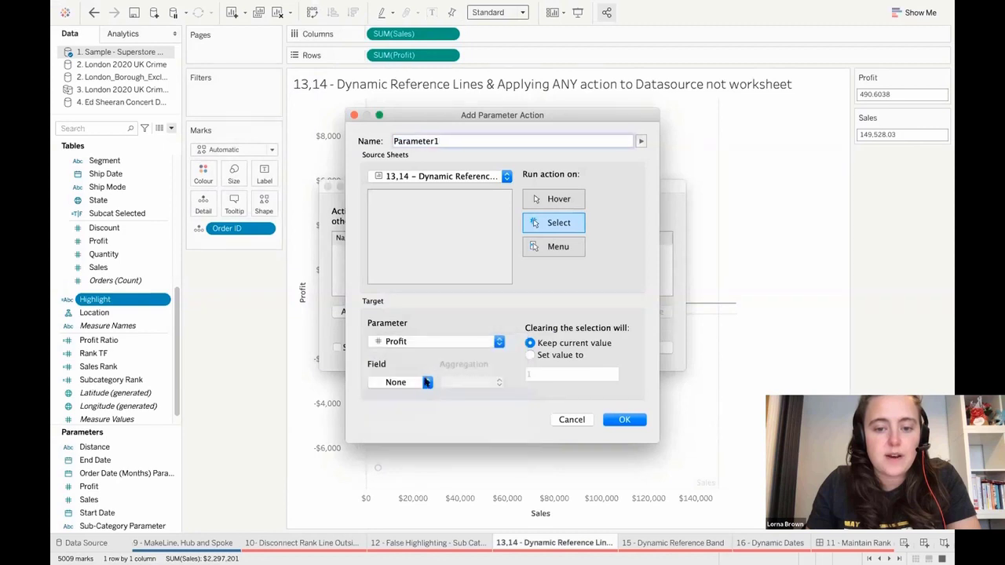
left_click(428, 382)
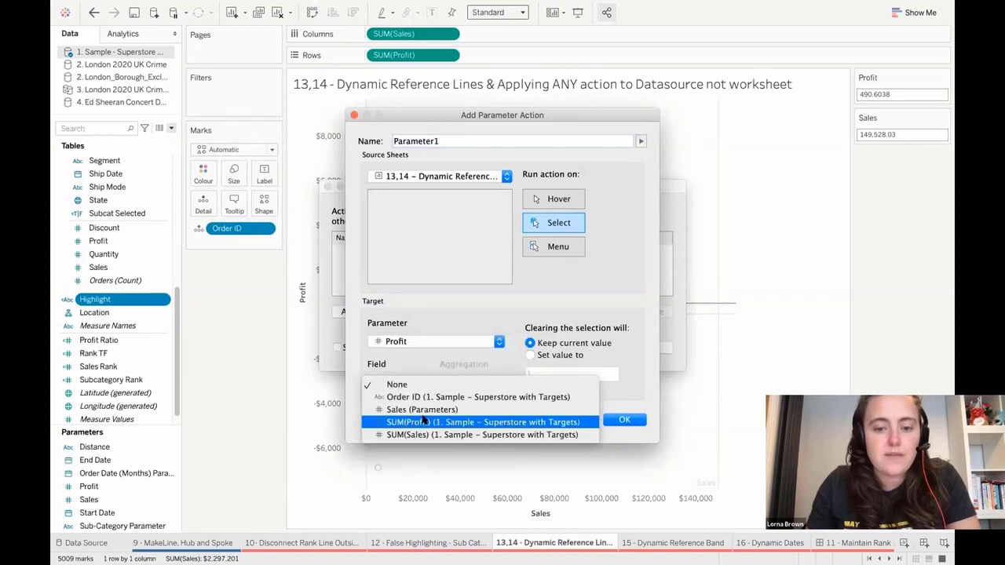
left_click(424, 422)
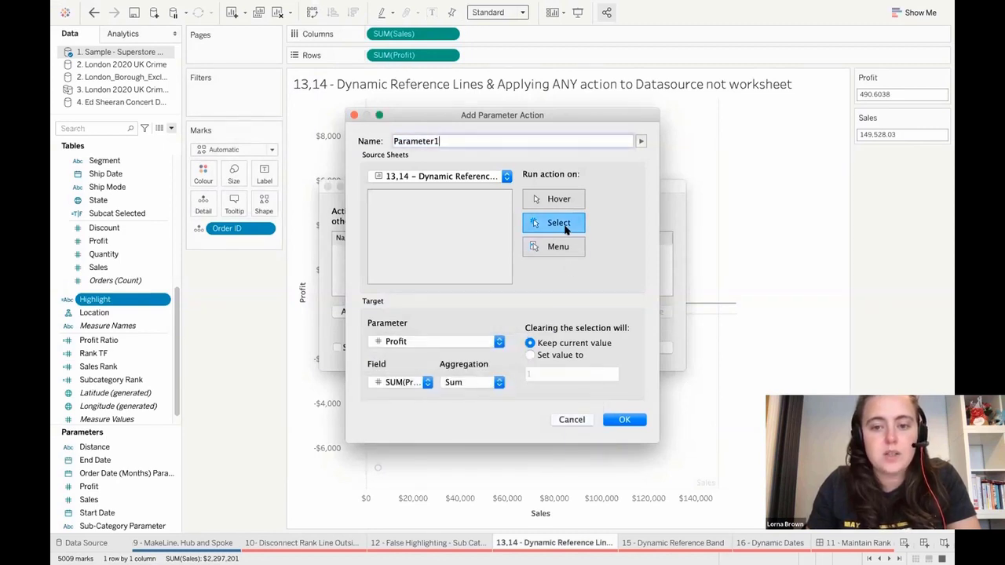
left_click_drag(445, 143, 377, 139)
type("Profit")
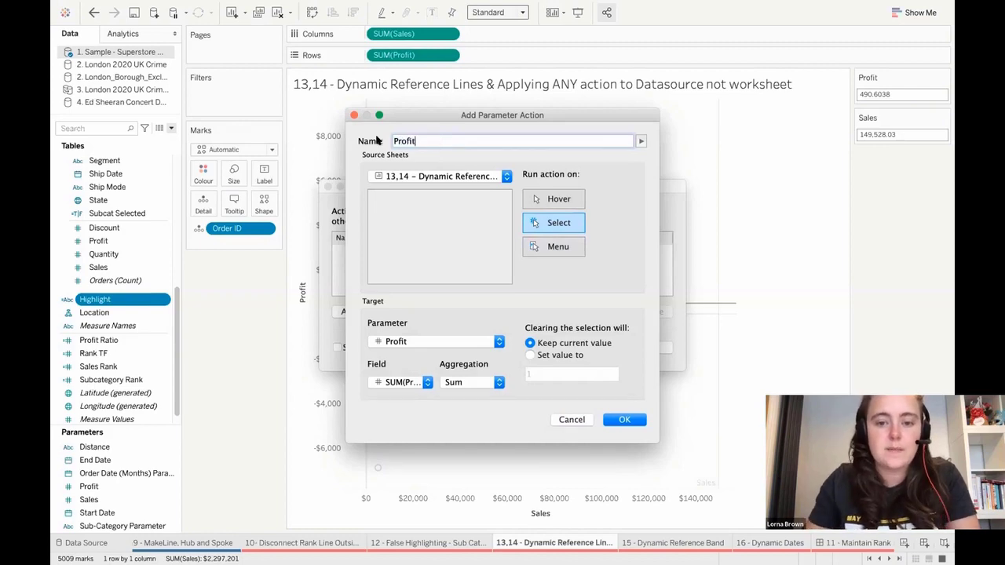
left_click(612, 421)
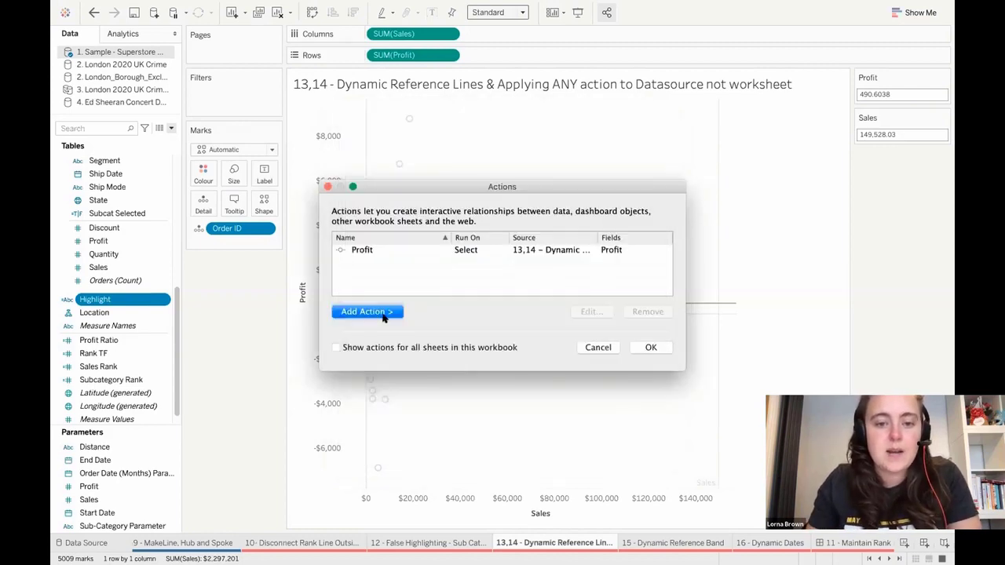
Add a second parameter action named Sales that runs on select, feeding SUM(Sales) into the Sales parameter, and save both actions
left_click(397, 314)
left_click(461, 362)
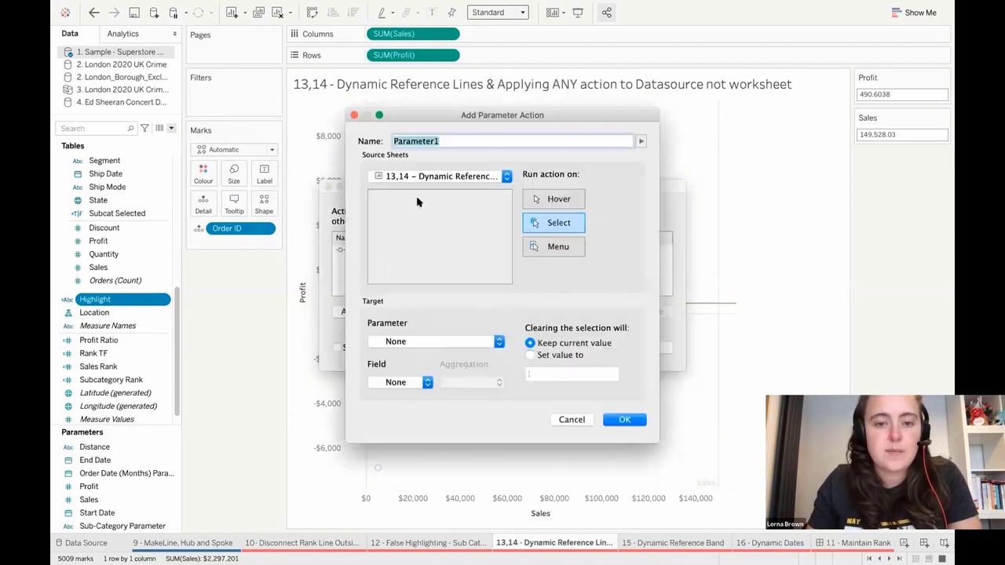
left_click(417, 340)
left_click(412, 403)
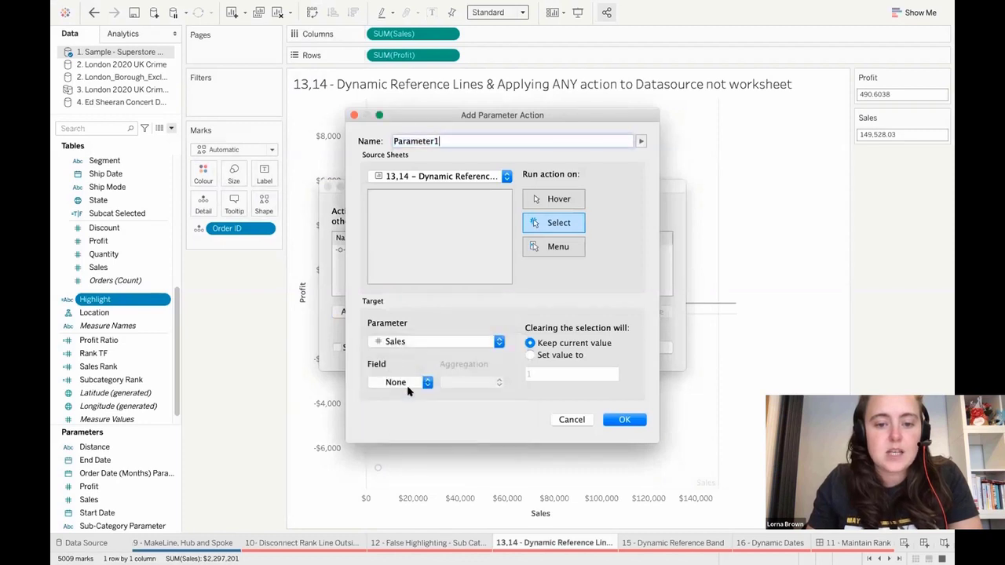
left_click(405, 383)
left_click(409, 434)
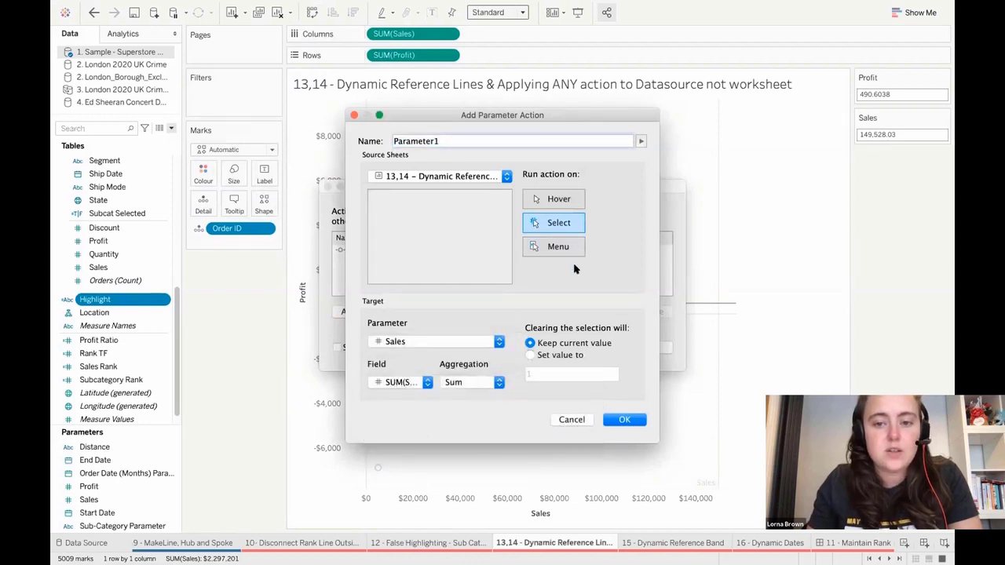
left_click_drag(469, 141, 355, 135)
type("Sa")
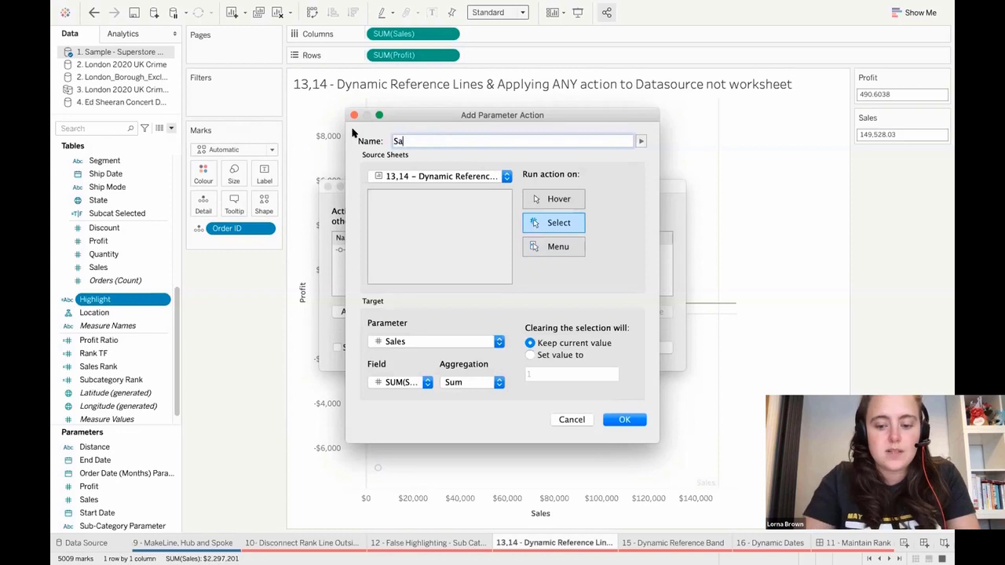
type("les")
left_click(639, 424)
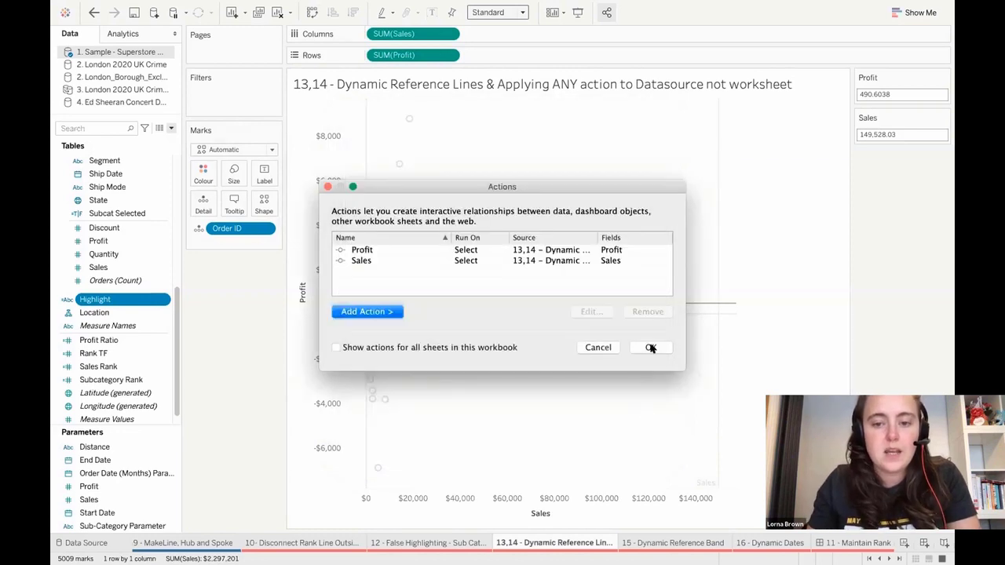
left_click(651, 349)
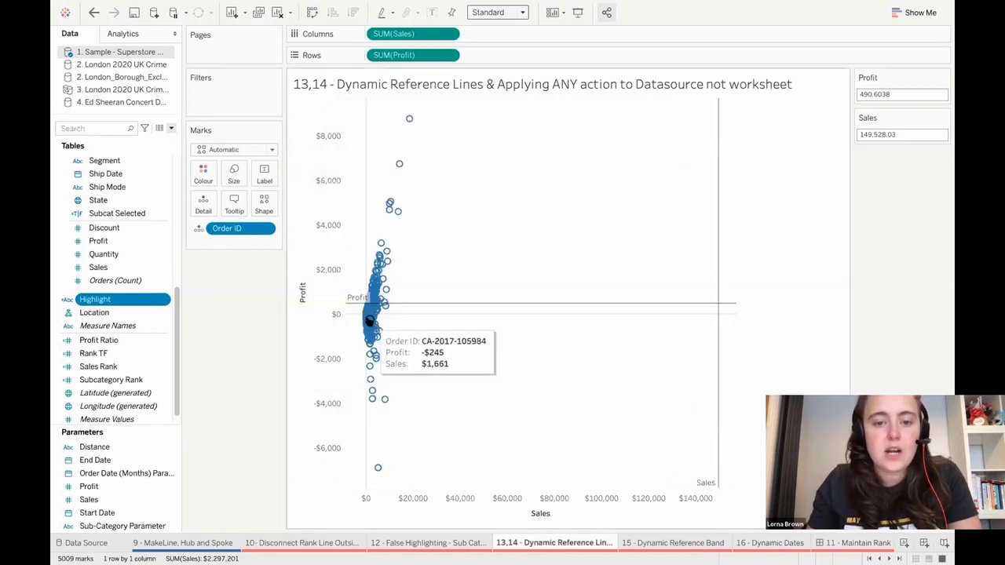
Test the dynamic reference lines by selecting an order in the dense cluster and another at about $8,319 sales, clearing each selection
left_click(369, 322)
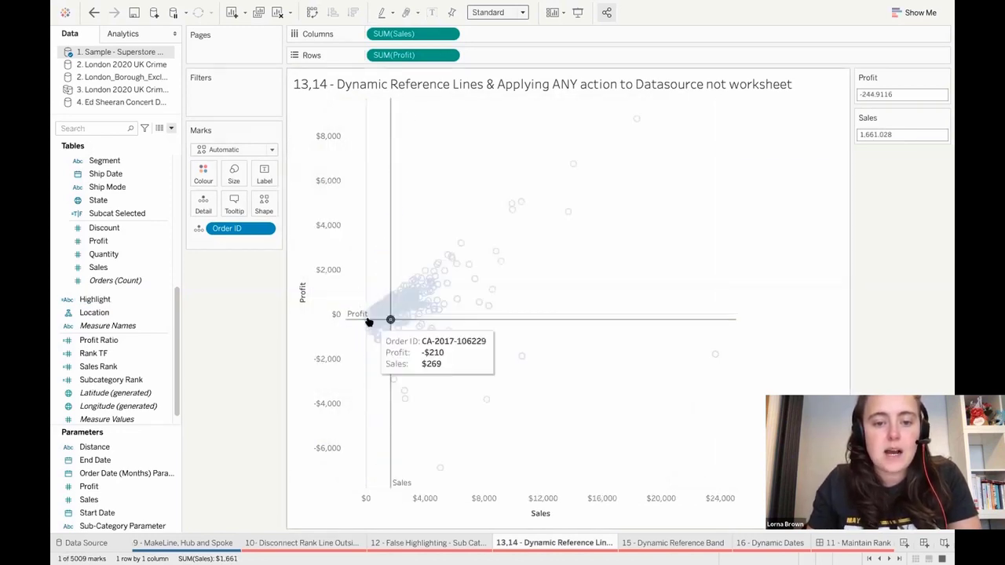
left_click(570, 376)
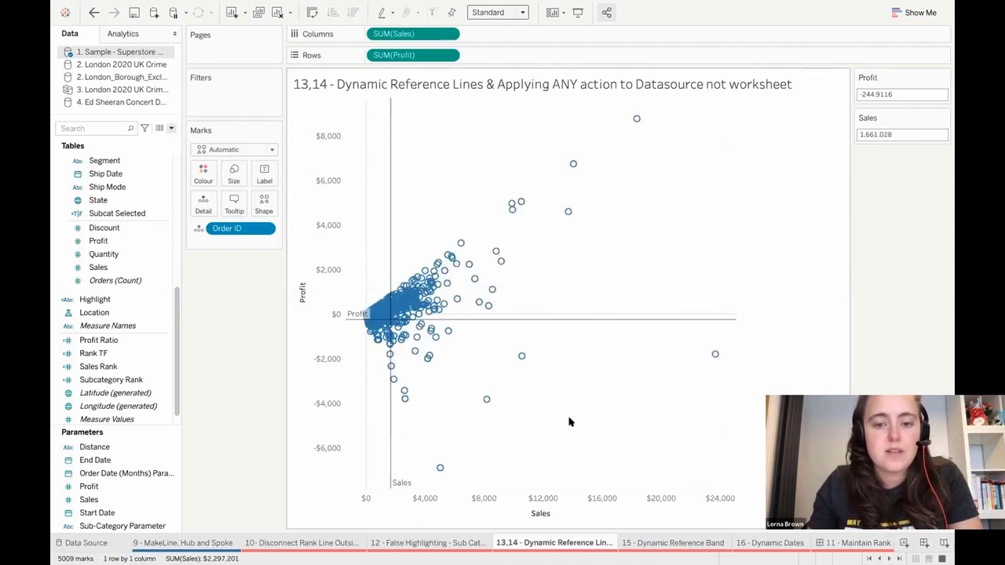
left_click(488, 306)
left_click(550, 369)
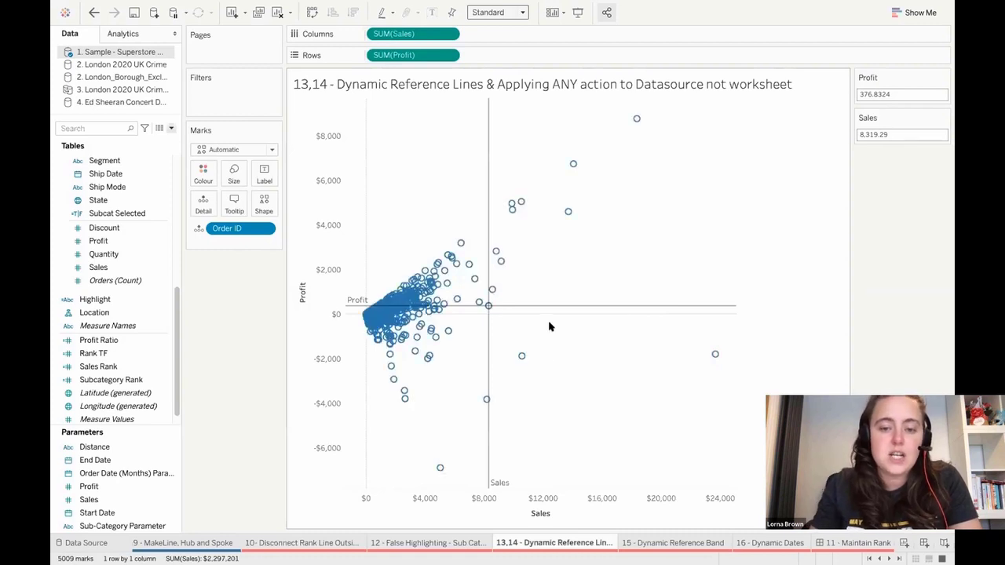
mouse_move(488, 307)
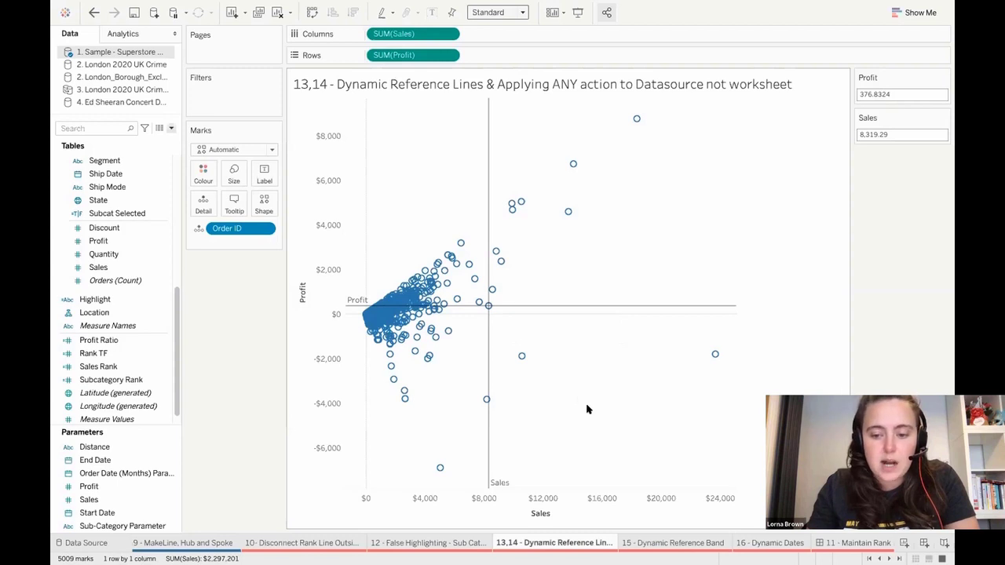
Go to the 15 - Dynamic Reference Band sheet, select the upper line points from November 2018 to December 2019, and clear the selection
key("ctrl+Tab")
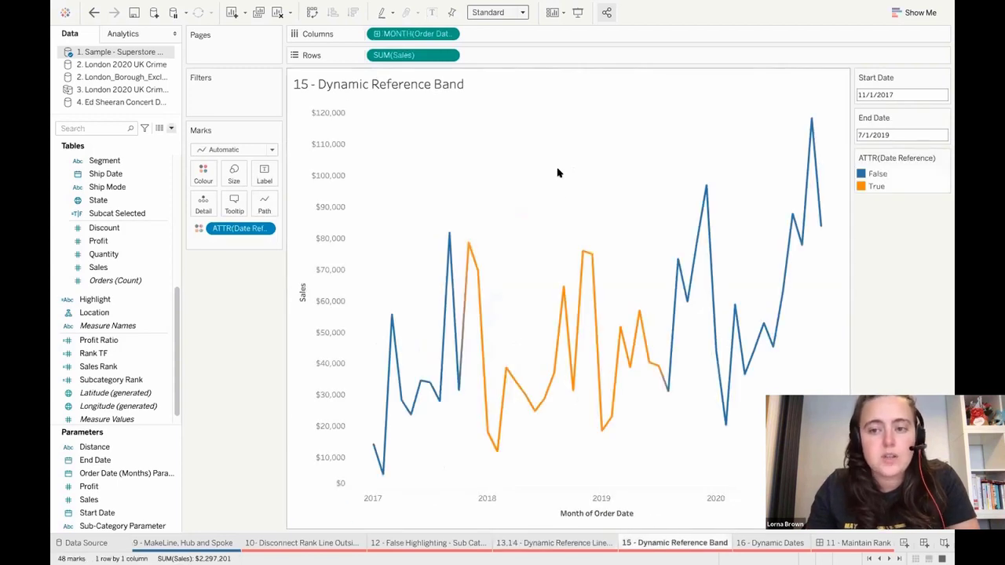
left_click_drag(566, 185, 725, 312)
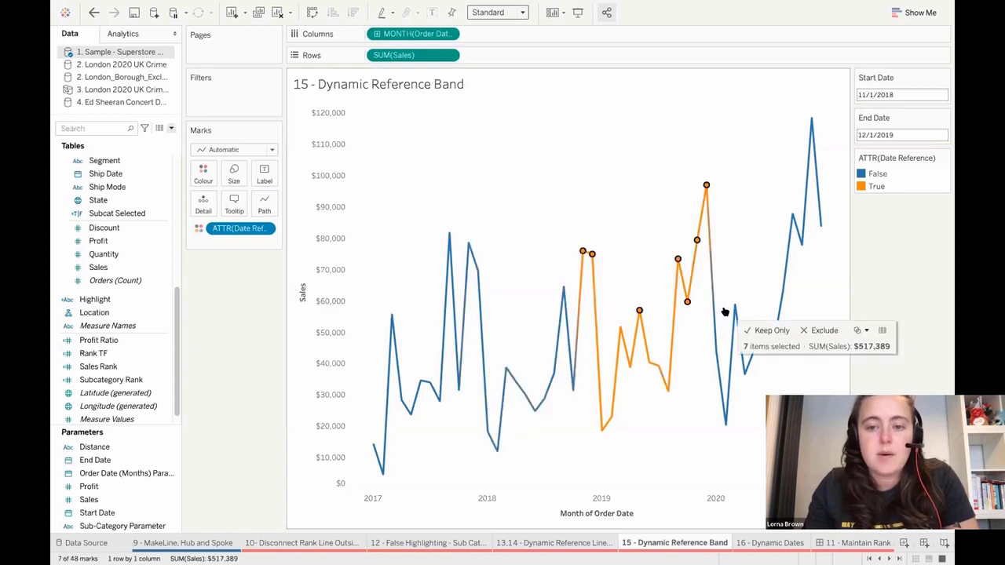
left_click(675, 438)
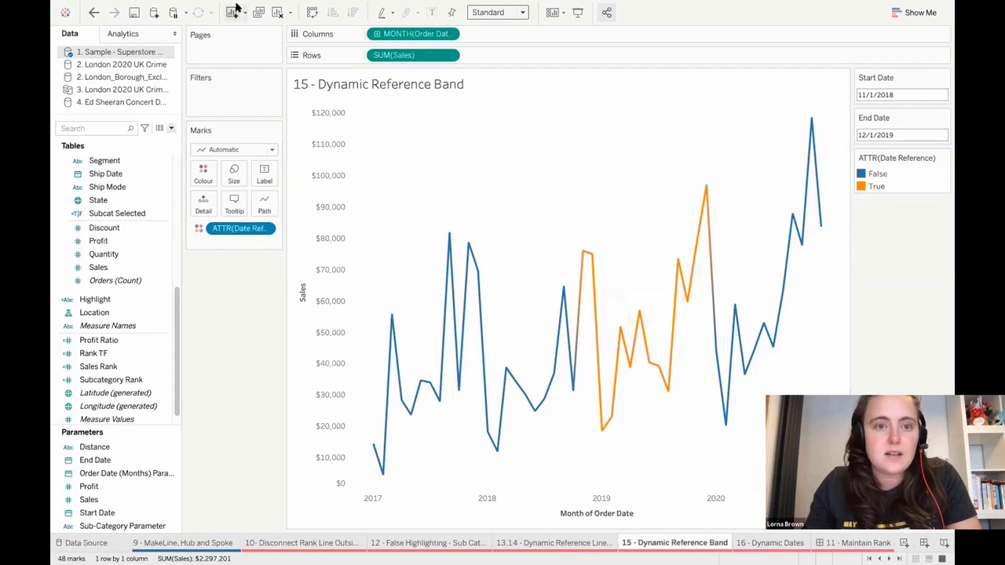
Review the target parameter, field and aggregation of this sheet's Start parameter action without changing them
left_click(201, 7)
left_click(239, 84)
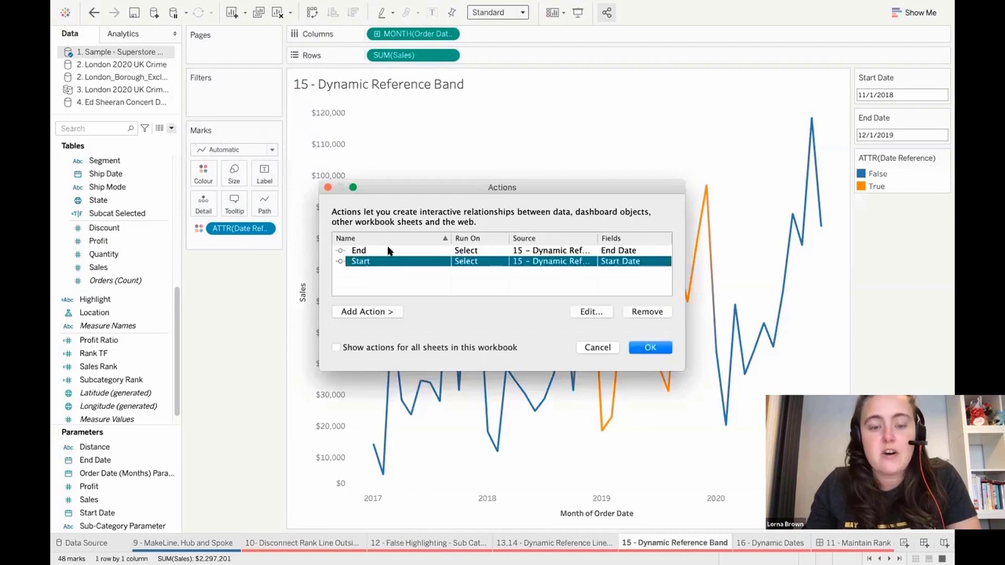
left_click(588, 313)
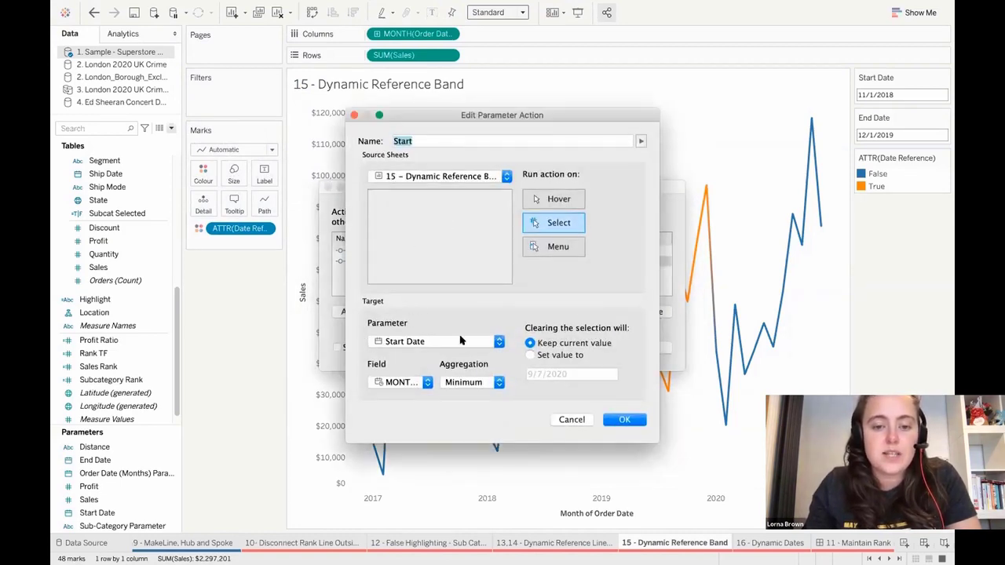
left_click(425, 383)
left_click(459, 384)
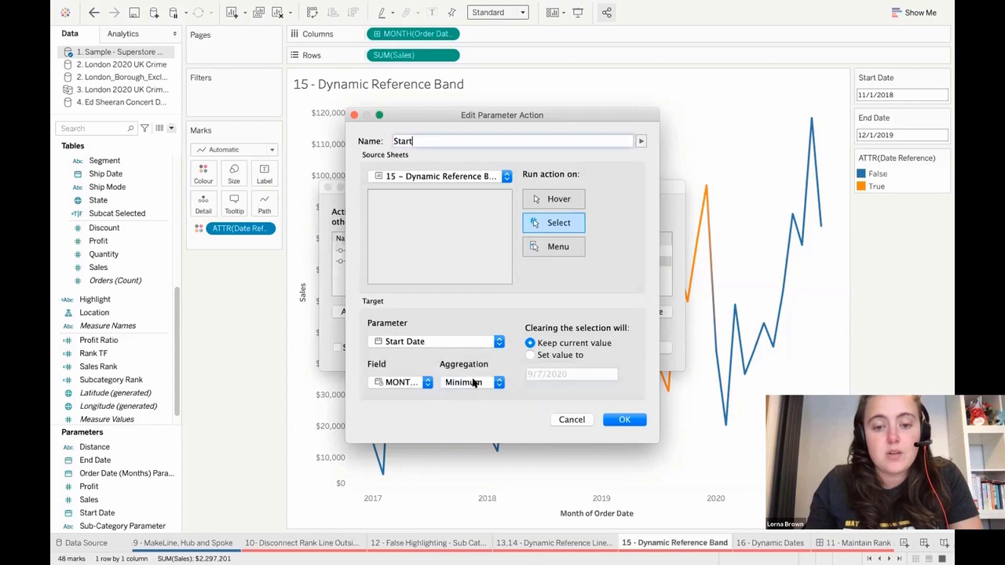
left_click(476, 383)
left_click(538, 393)
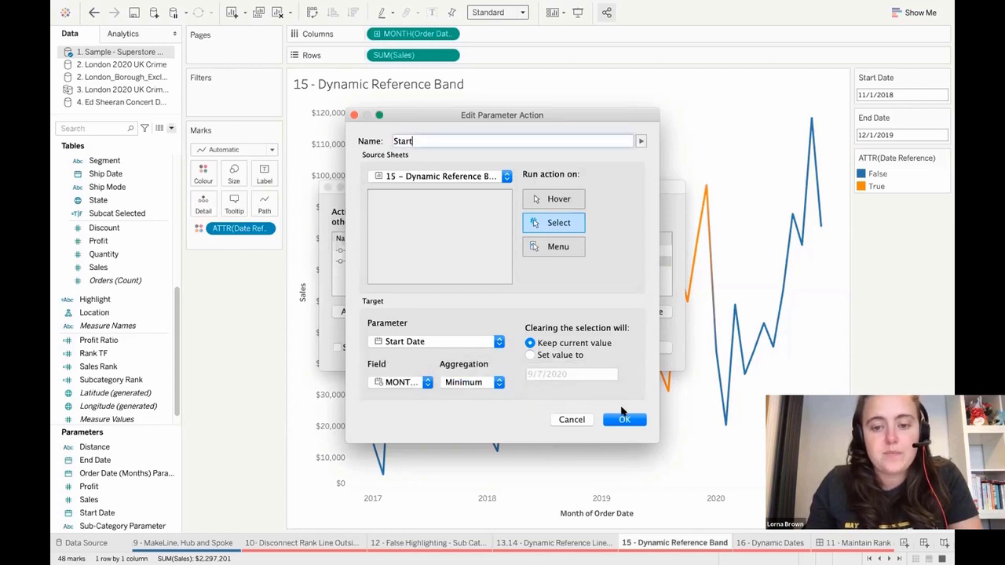
left_click(625, 419)
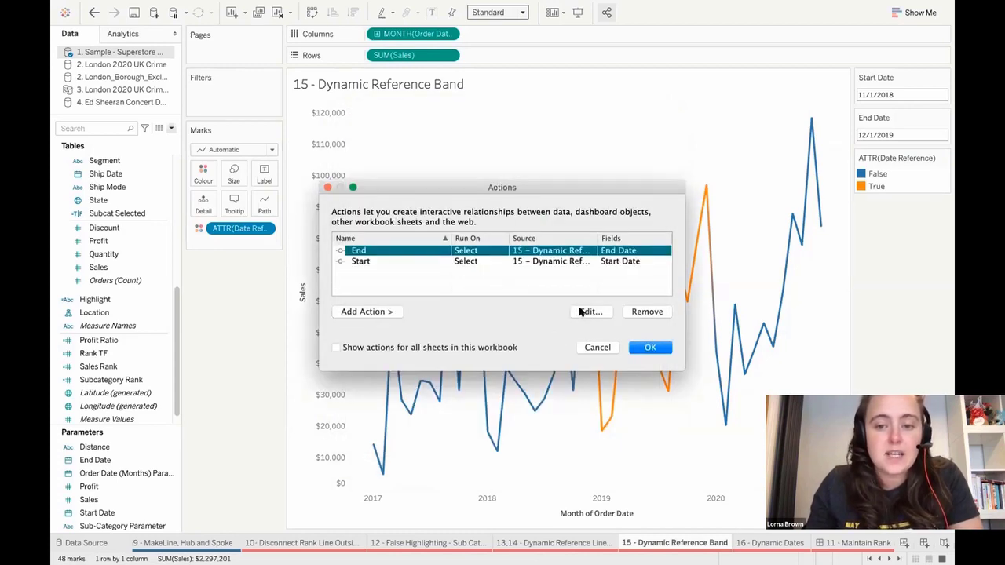
Review the End parameter action's target and aggregation, and close the sheet's actions
left_click(585, 312)
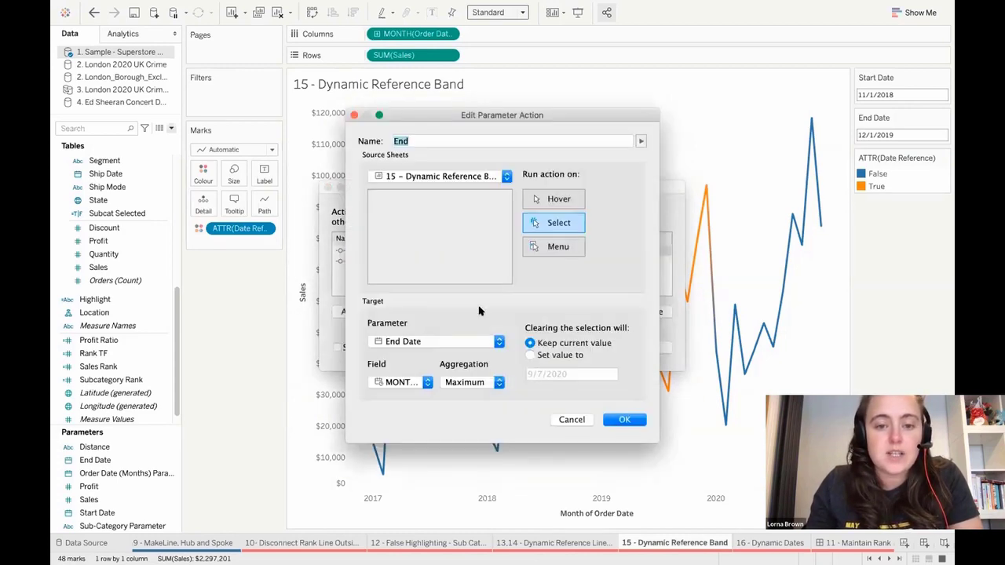
left_click(622, 420)
left_click(649, 348)
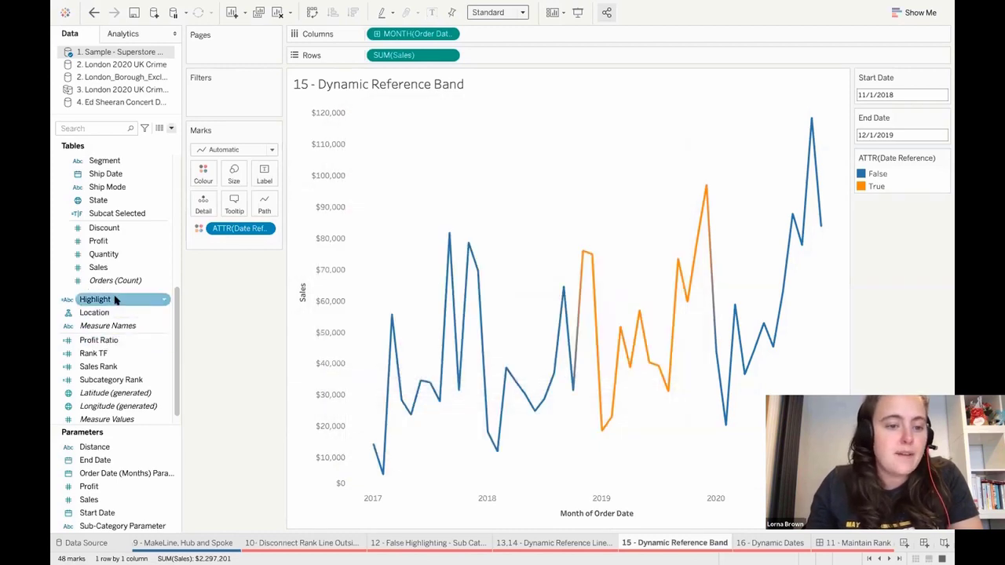
Review the Date Reference calculated field's formula, highlighting its first DATETRUNC expression, and close it unchanged
scroll(130, 318, "up", 10)
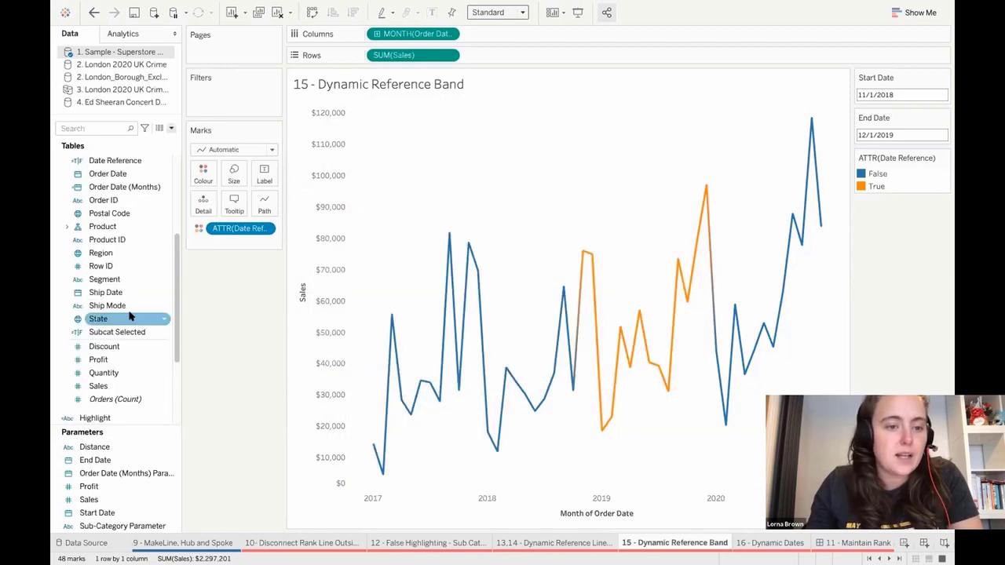
right_click(118, 201)
left_click(177, 275)
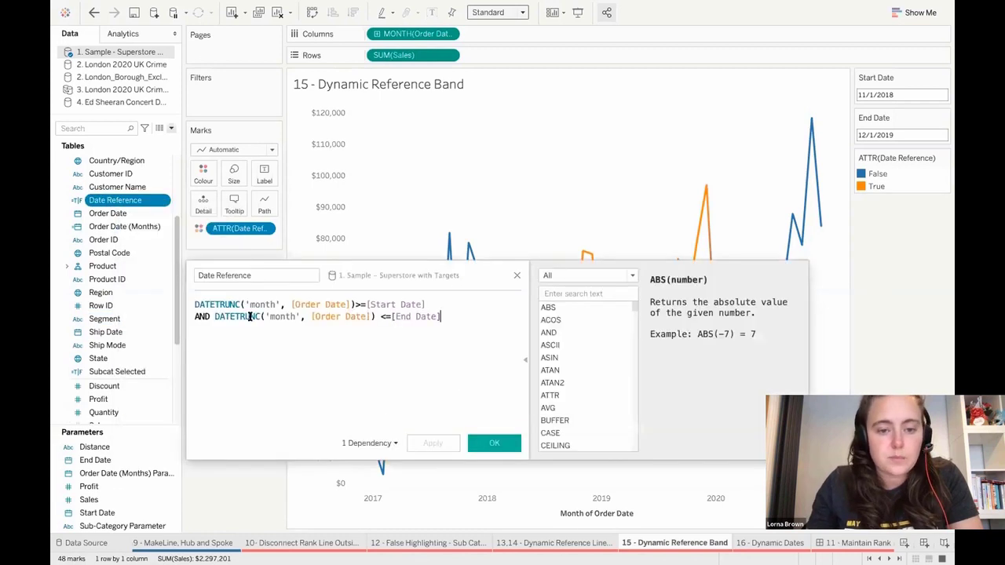
left_click_drag(195, 303, 358, 304)
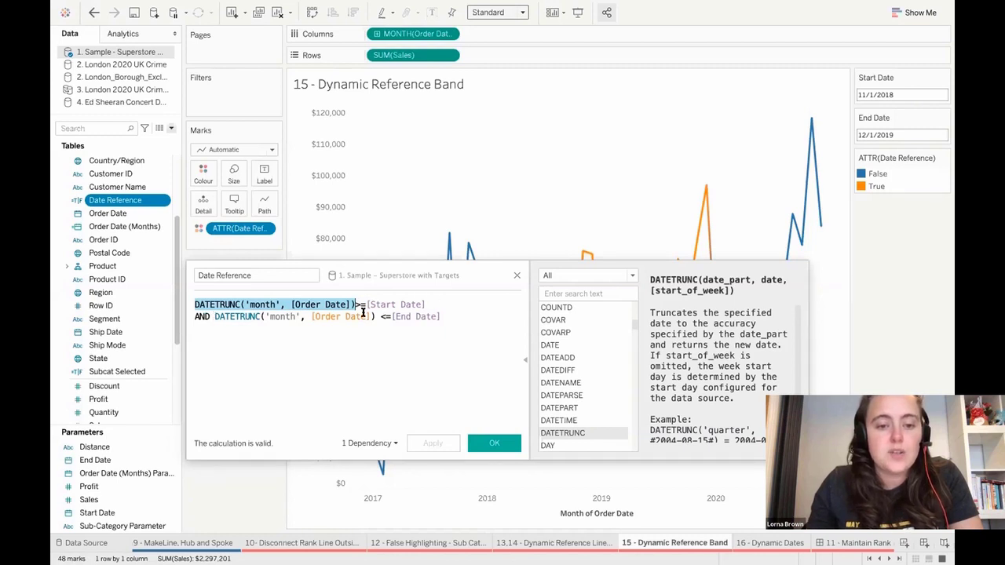
left_click(491, 443)
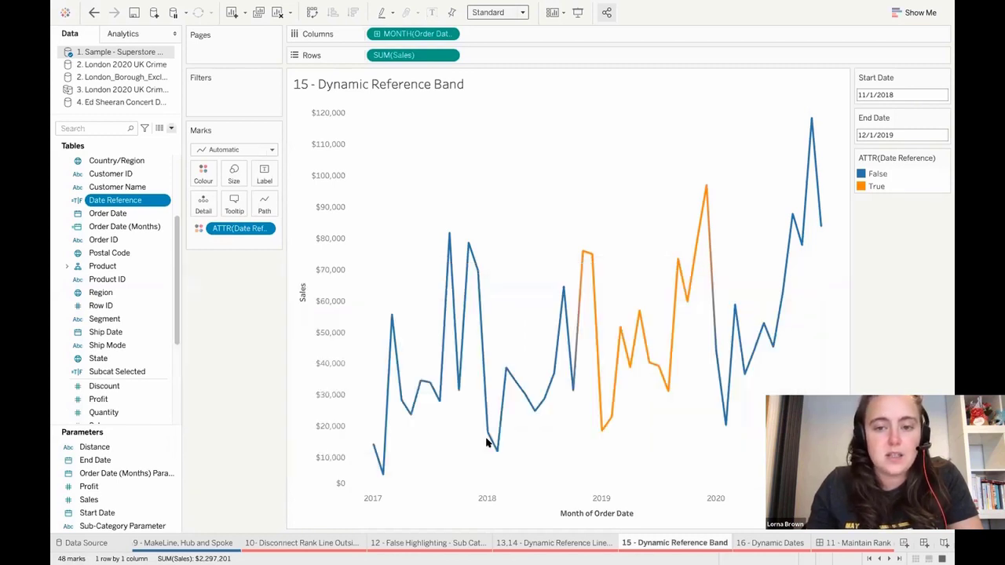
Select the line points from September 2019 to October 2020 to move the highlighted band, and clear the selection
left_click_drag(664, 167, 813, 368)
left_click(817, 316)
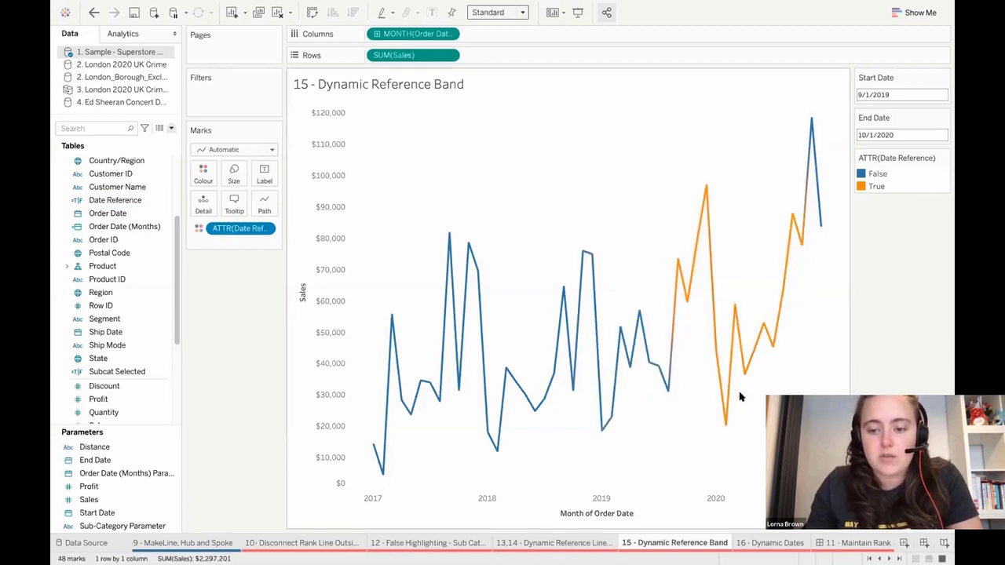
Go to the 16 - Dynamic Dates sheet and look through its month rows and the Order Date (Months) parameter's values
left_click(766, 544)
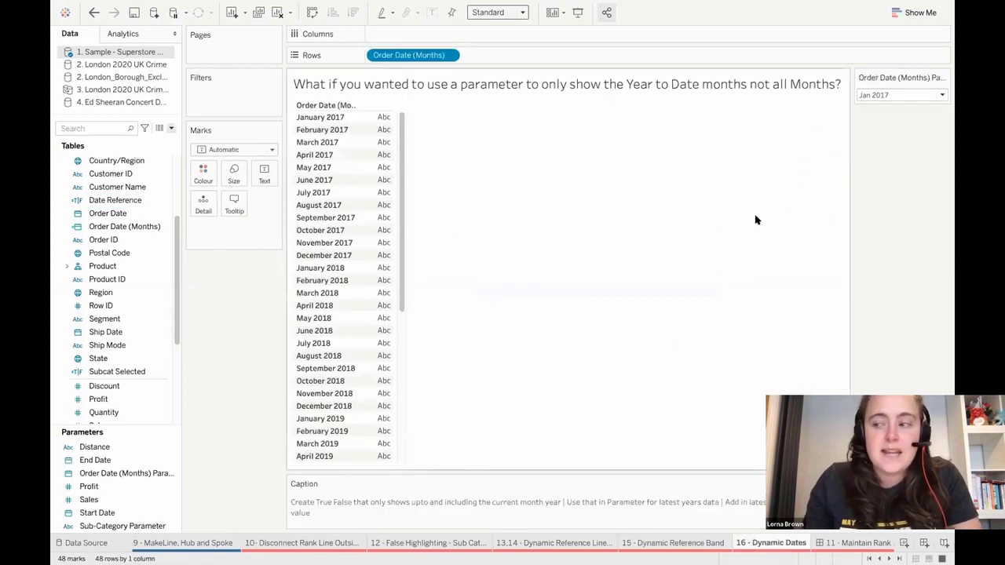
left_click_drag(404, 237, 403, 336)
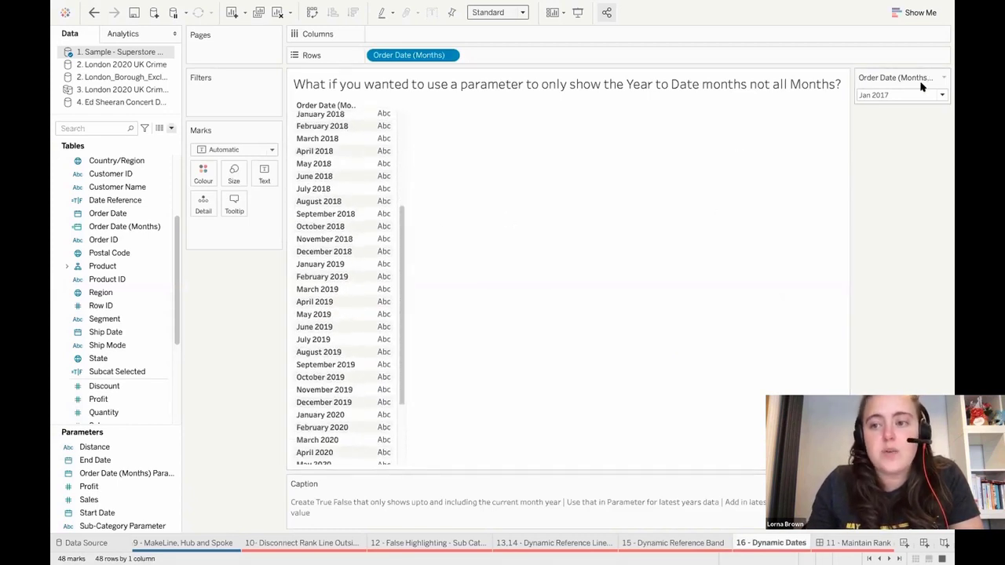
left_click(939, 95)
left_click_drag(942, 236, 951, 363)
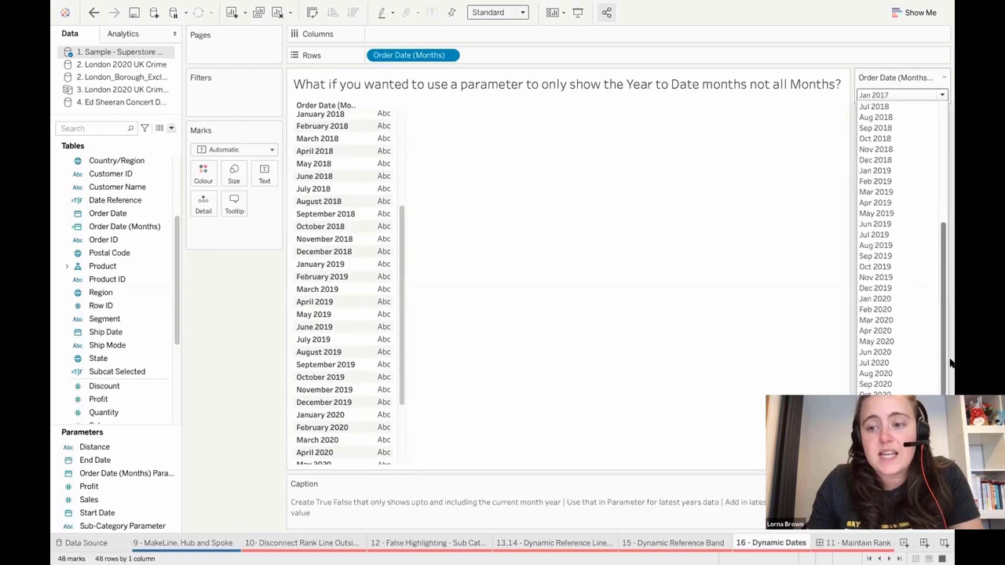
left_click(407, 306)
Select the rows from January 2020 to September 2020 in the month table
left_click_drag(403, 301, 402, 365)
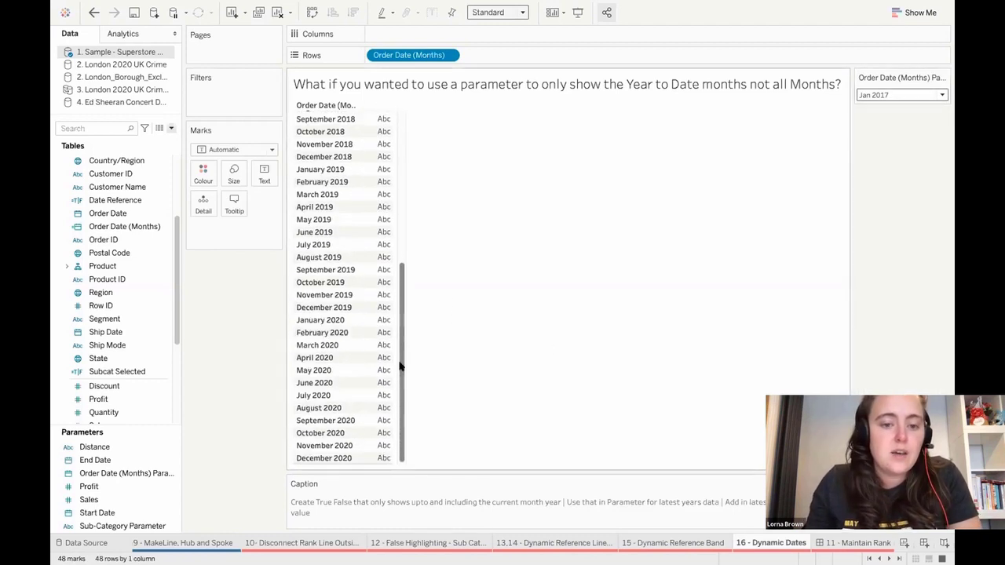
left_click(336, 322)
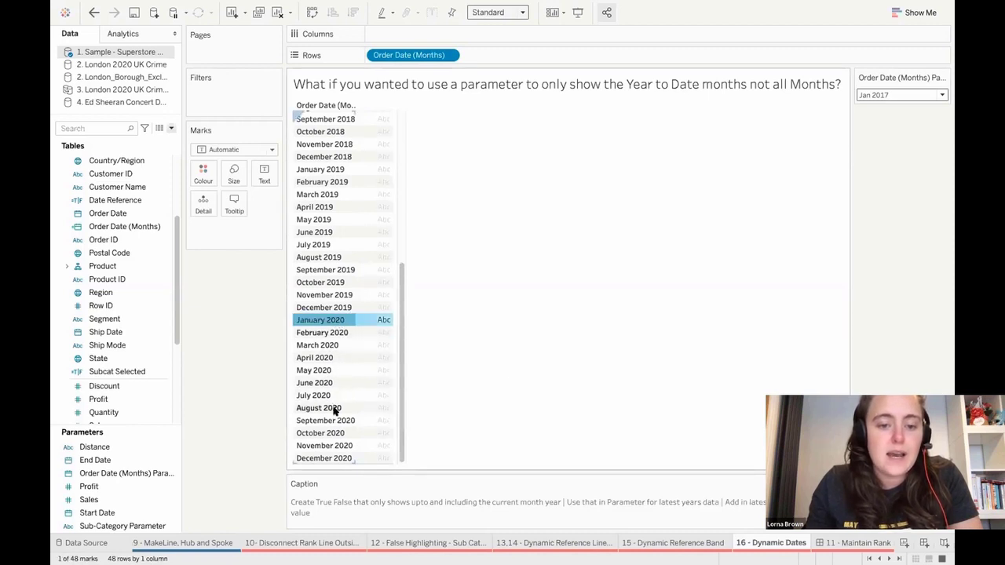
left_click(335, 420, "shift")
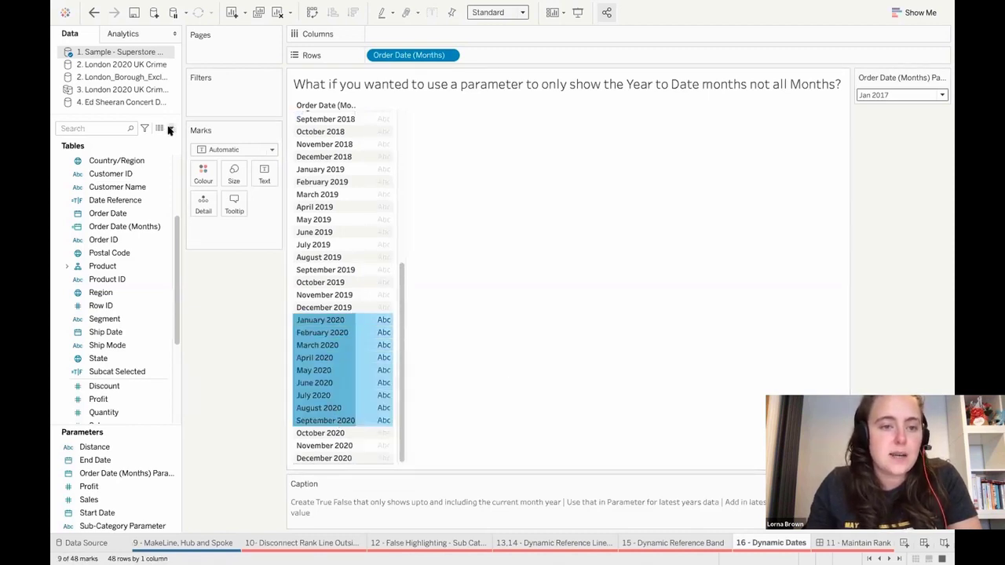
Start a new calculated field in the Superstore data source and name it Date Reference
left_click(169, 131)
left_click(167, 141)
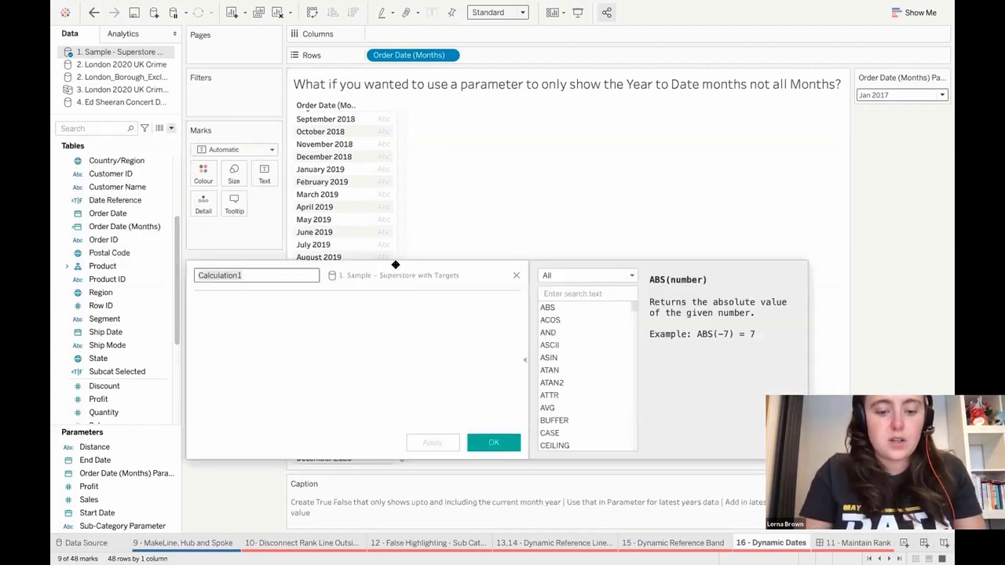
type("Date Refe")
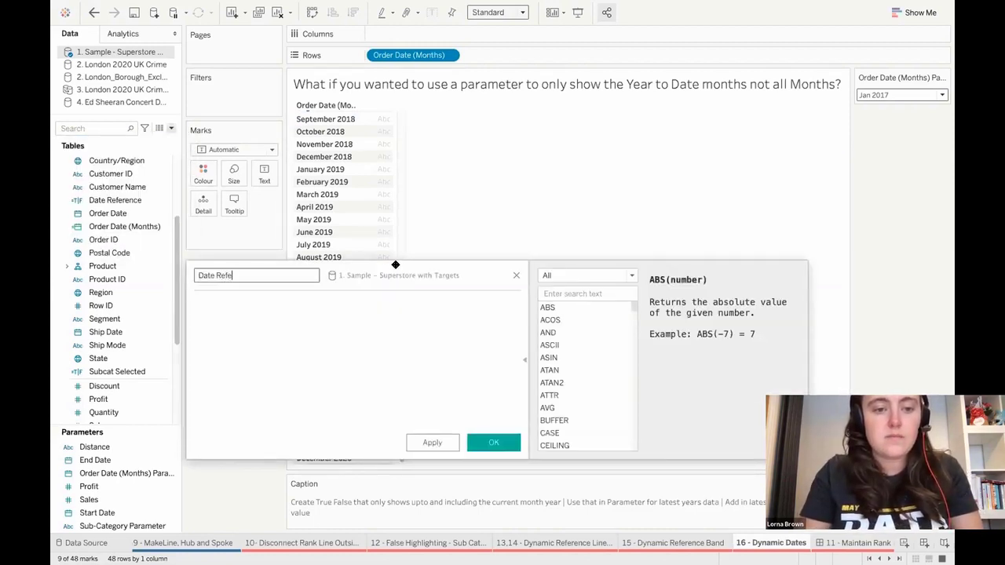
type("rence")
key("Tab")
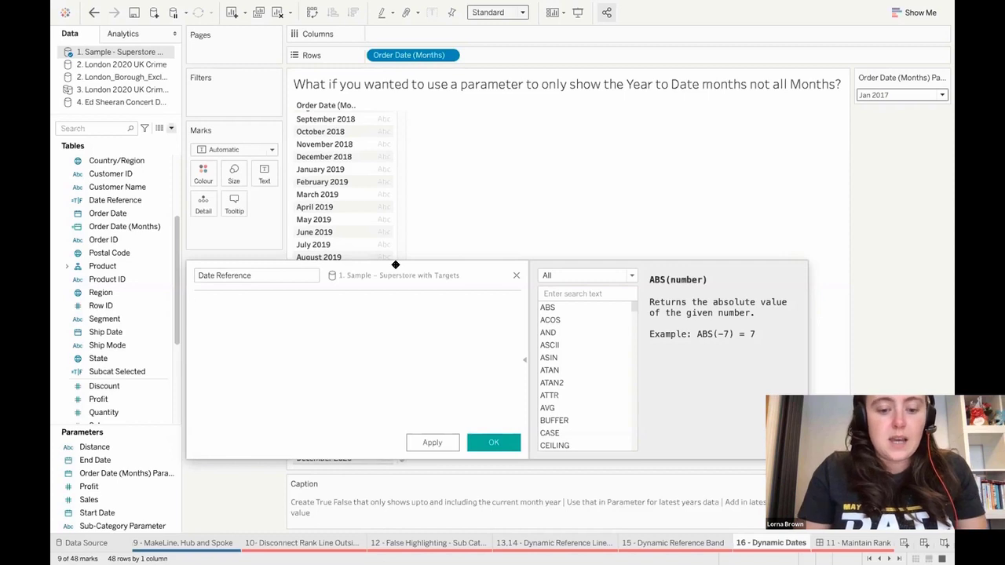
Enter YEAR(TODAY())=YEAR([Order Date]) as the first condition of the calculated field
type("YEAR")
key("Return")
type("tod")
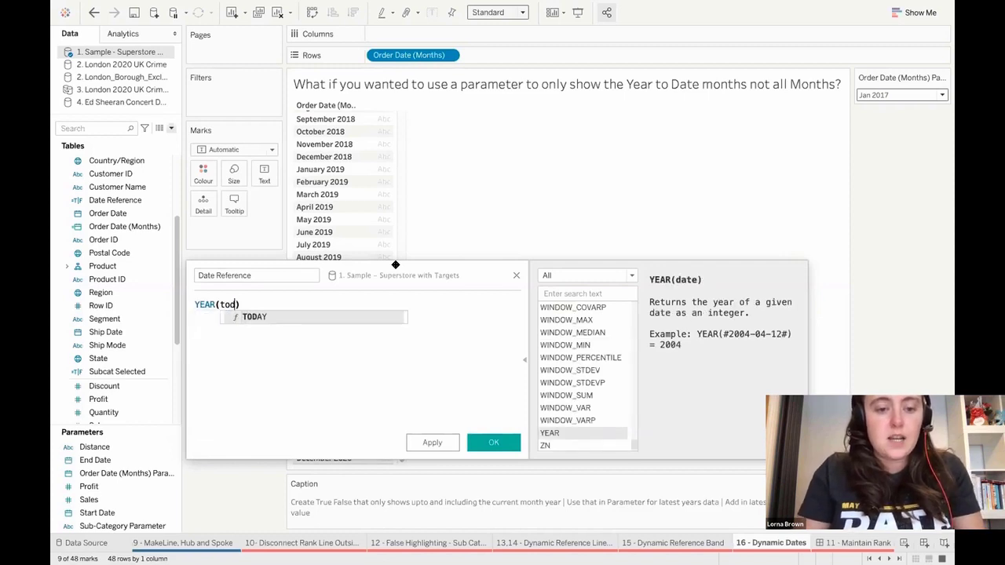
key("Return")
type("=yaer")
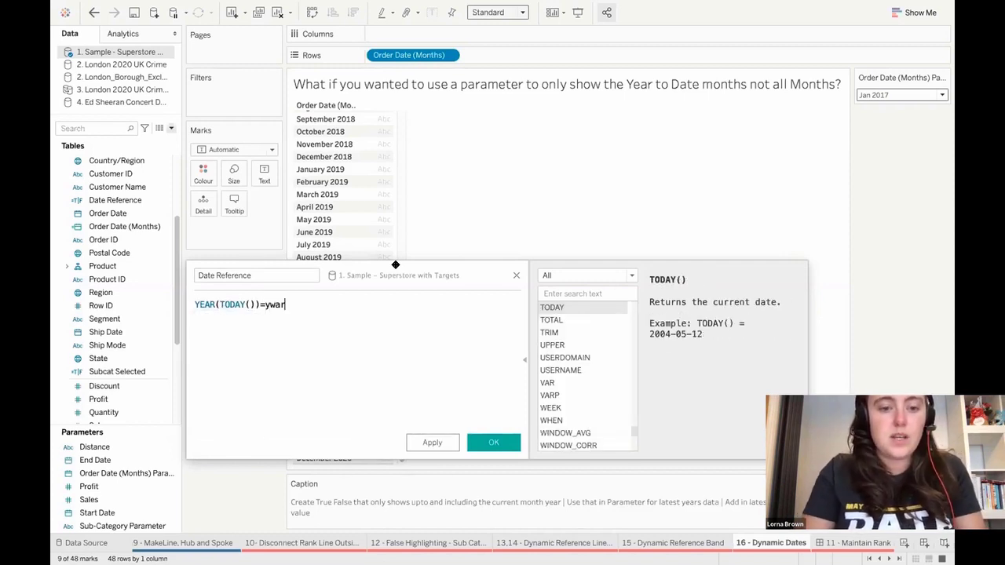
key("BackSpace")
key("BackSpace")
key("BackSpace")
type("aer")
key("Return")
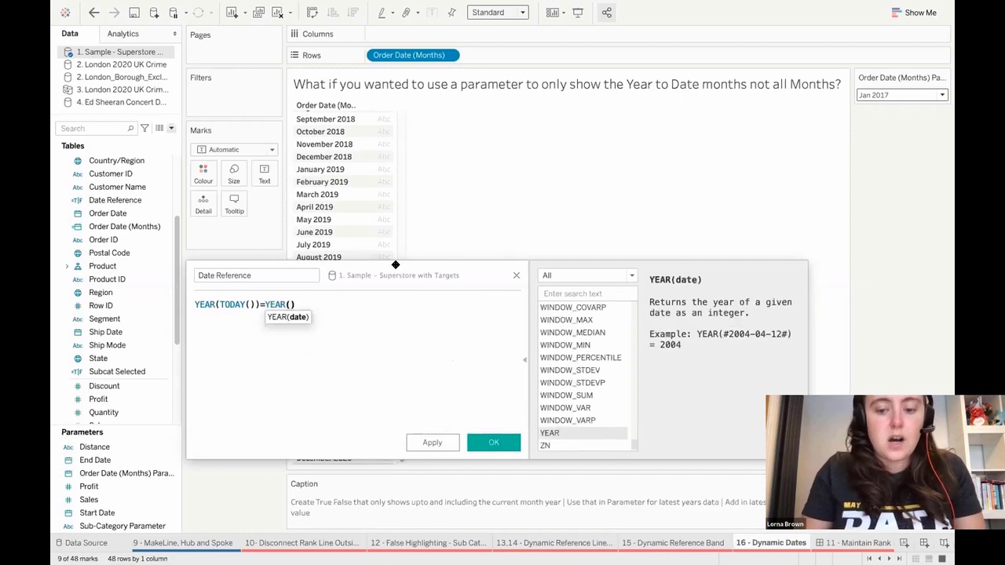
type("ord")
Add a second condition to the formula: AND MONTH(TODAY())<=MONTH([Order Date])
type("AND")
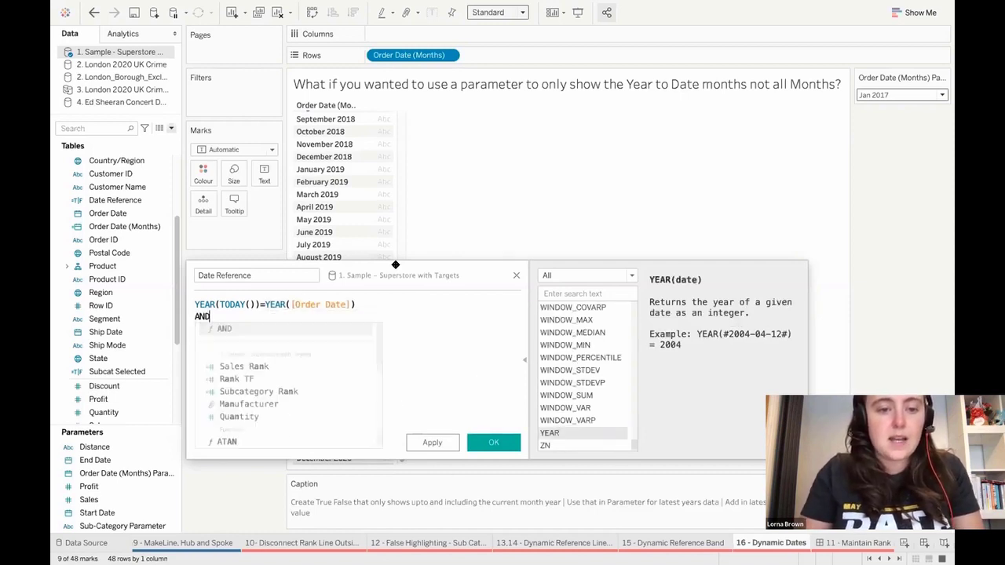
key("Return")
type("month")
key("Return")
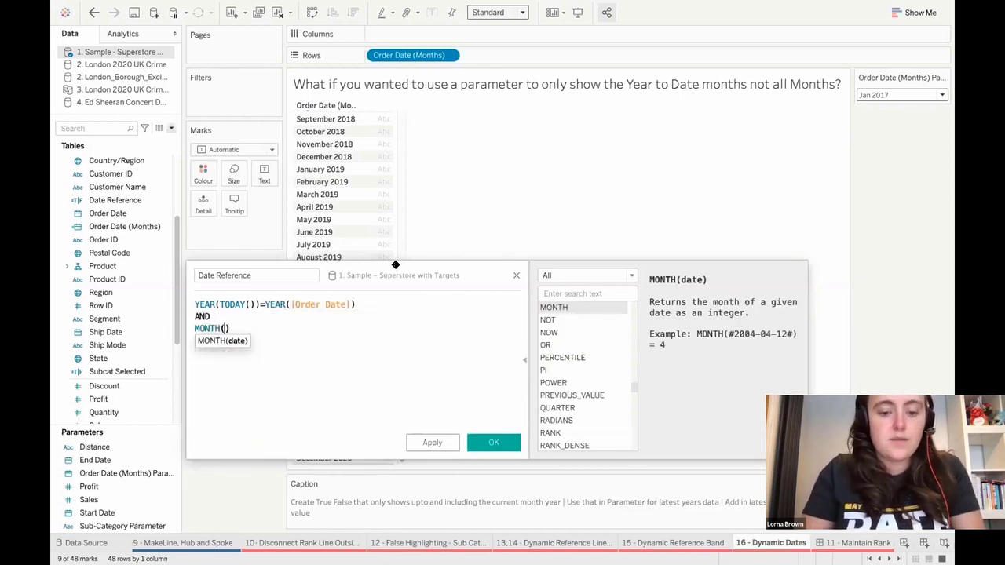
type("r")
key("BackSpace")
type("td")
key("BackSpace")
type("p")
key("BackSpace")
type("od")
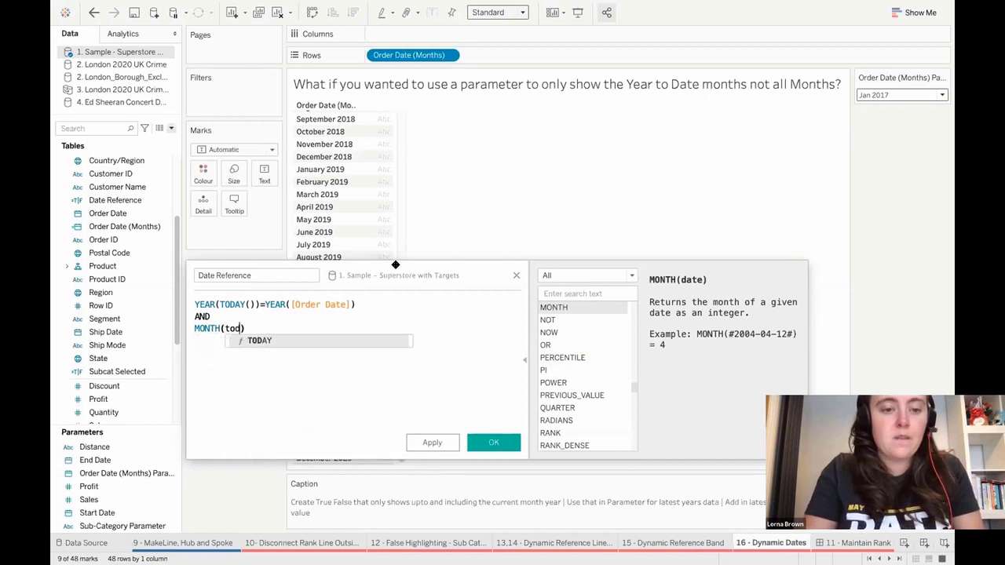
key("Return")
type("=mon")
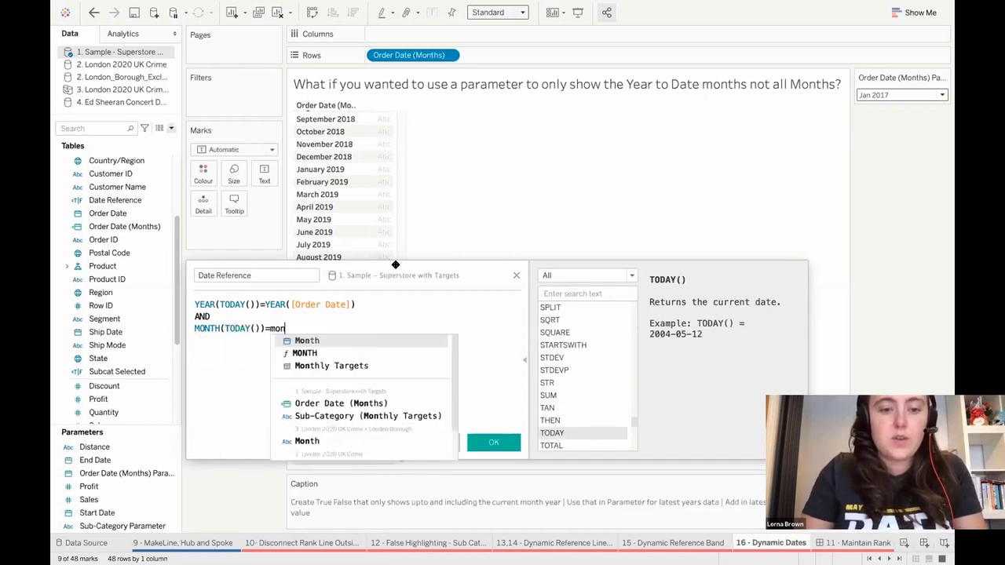
key("Down")
key("Return")
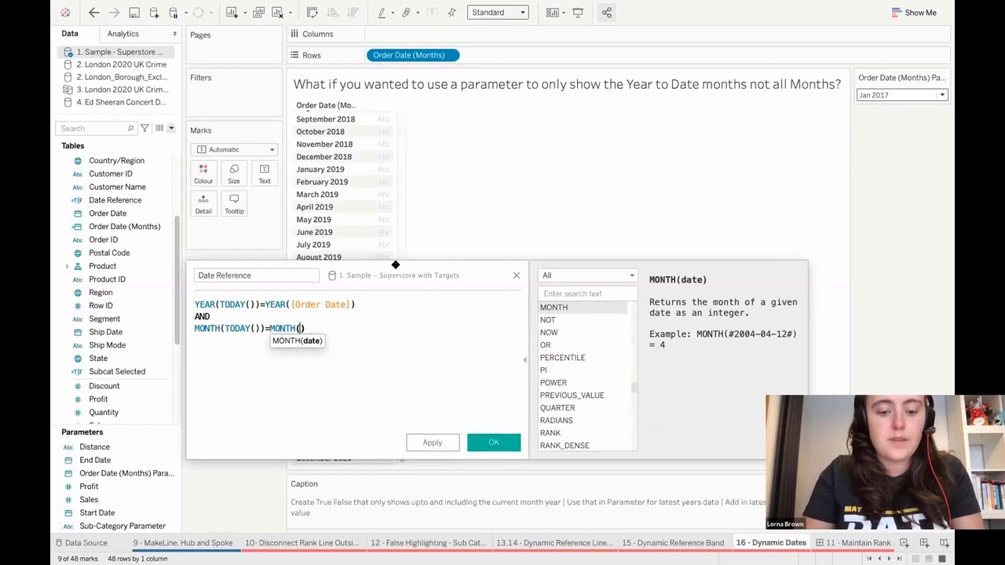
type("ord")
left_click(363, 340)
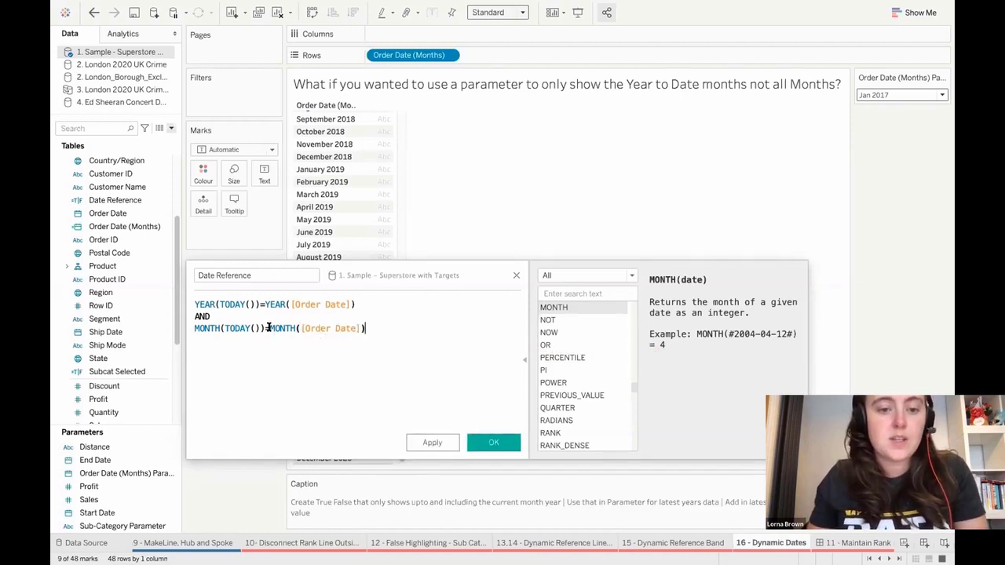
left_click(261, 328)
type(")")
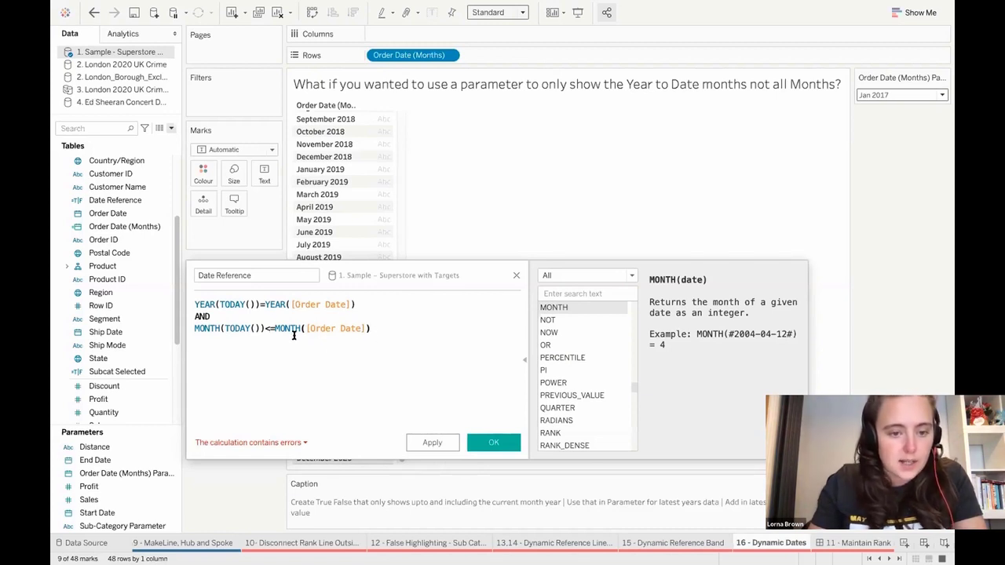
Check the calculation error, save the field under the name Date Reference a, and add it to Rows after Order Date (Months)
left_click(288, 442)
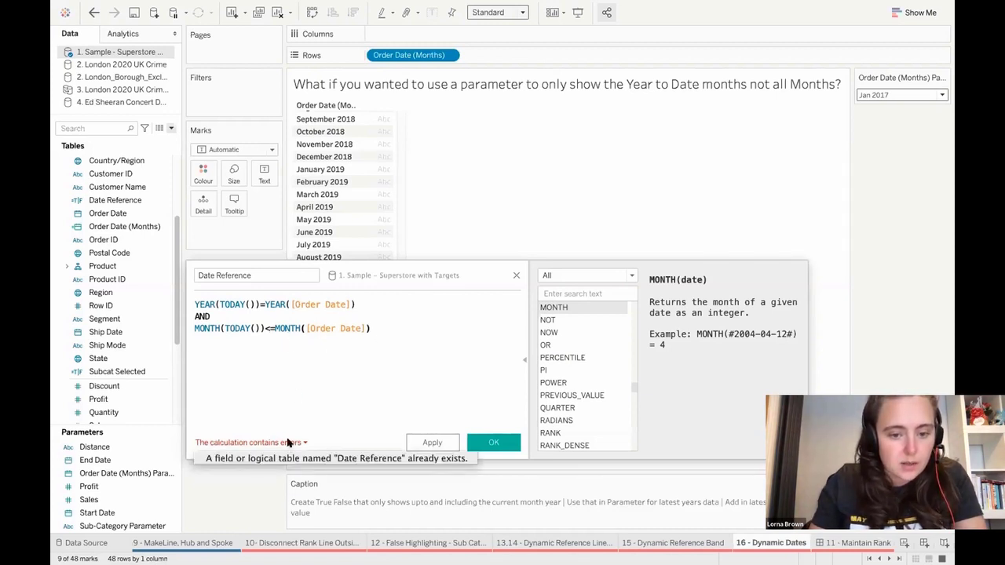
left_click(267, 274)
type("a")
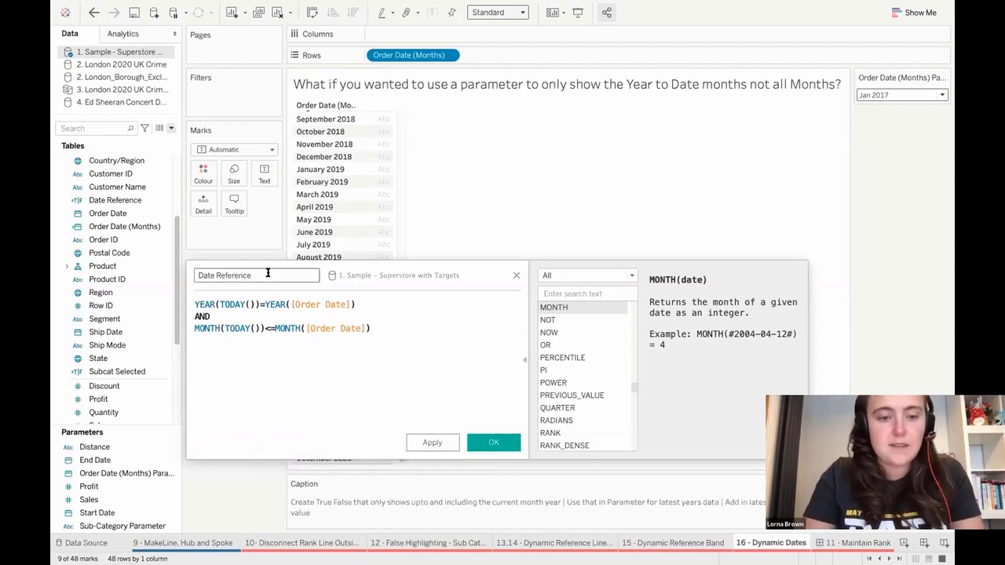
left_click(502, 444)
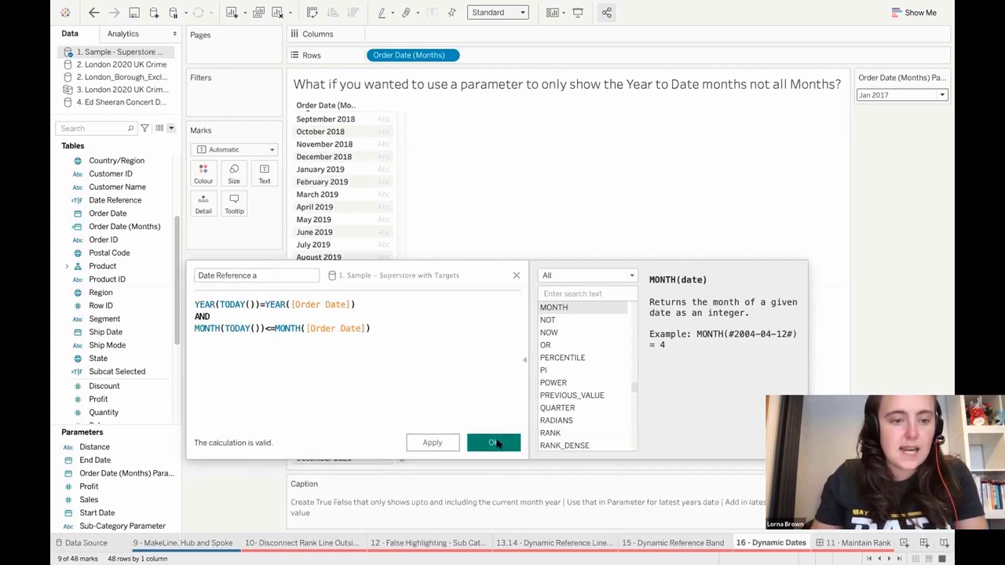
left_click_drag(118, 213, 487, 60)
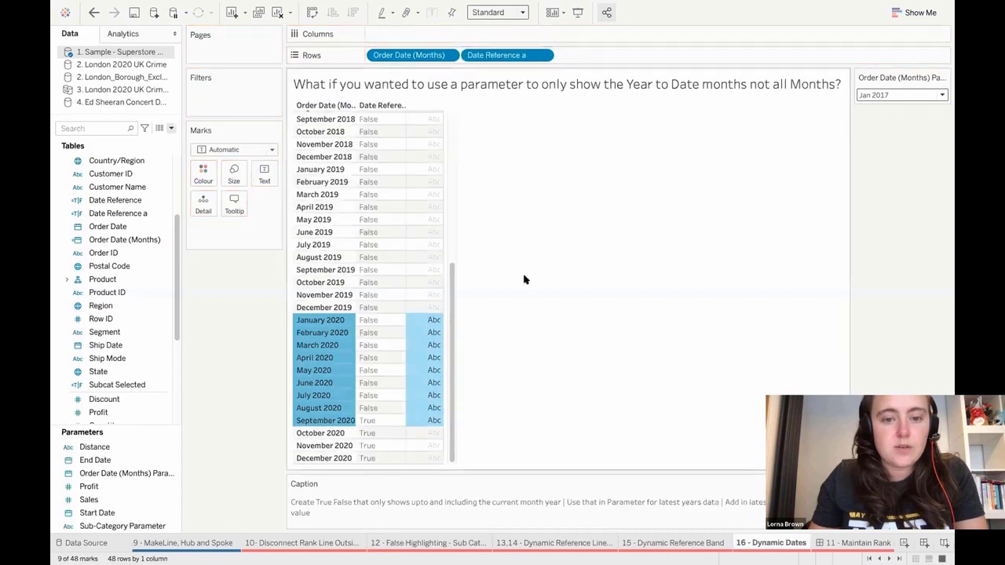
Change the month comparison in the Date Reference a formula to >= and save the field
right_click(130, 214)
left_click(169, 289)
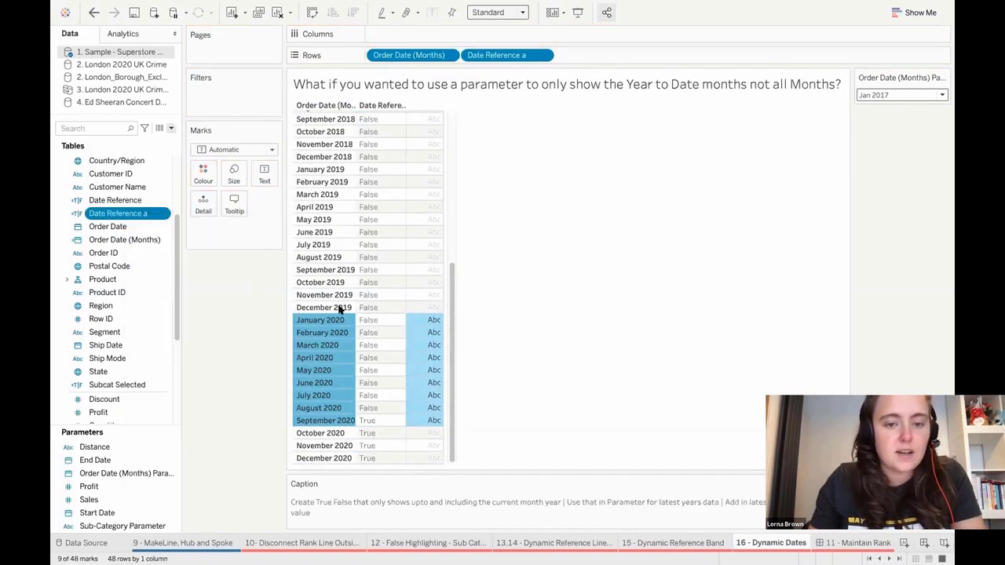
left_click(267, 328)
type(">=MONTH([Order Date")
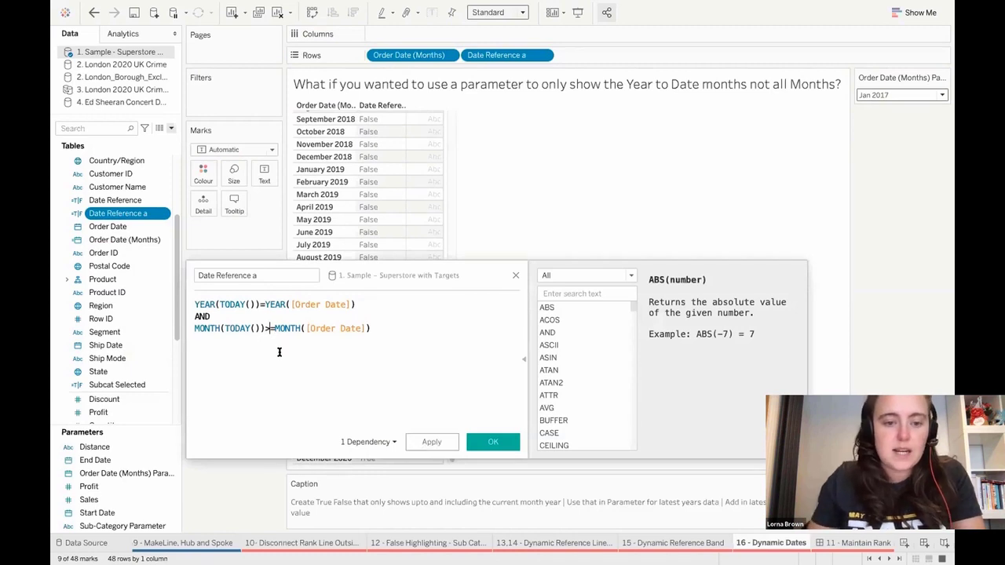
left_click(490, 442)
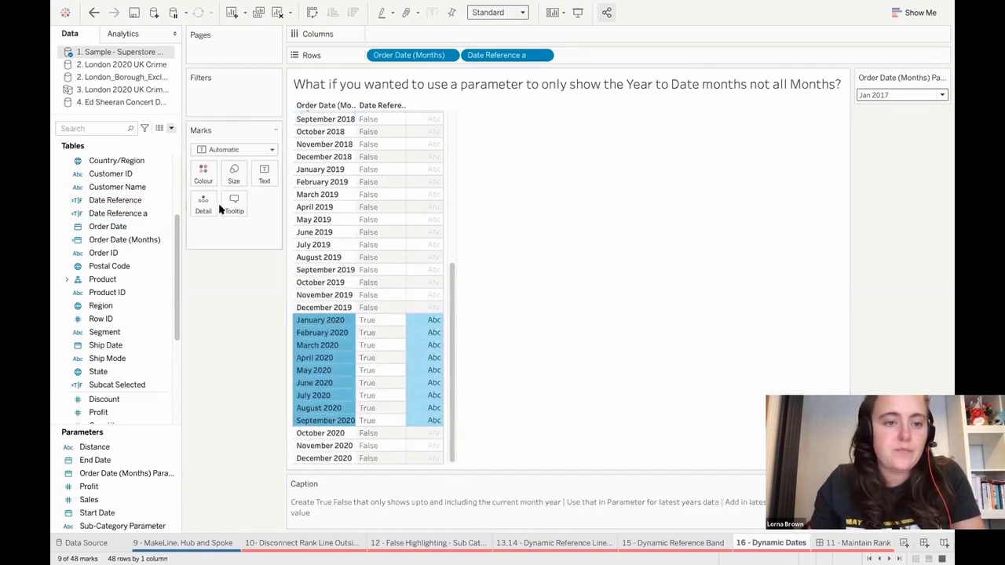
Start another calculated field named Date Year and move its editor lower, clear of the upper table rows
left_click(170, 128)
left_click(175, 144)
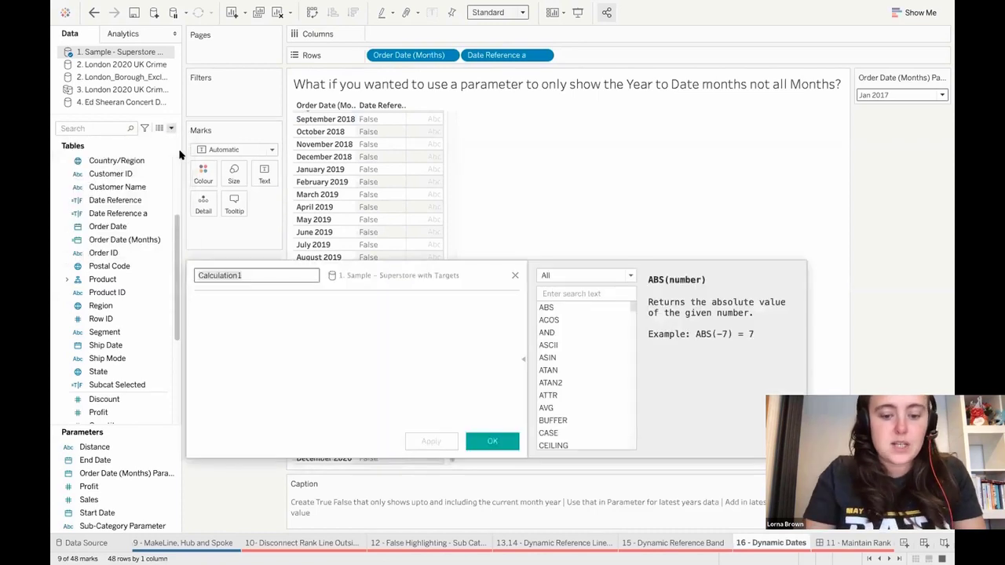
type("Date Year")
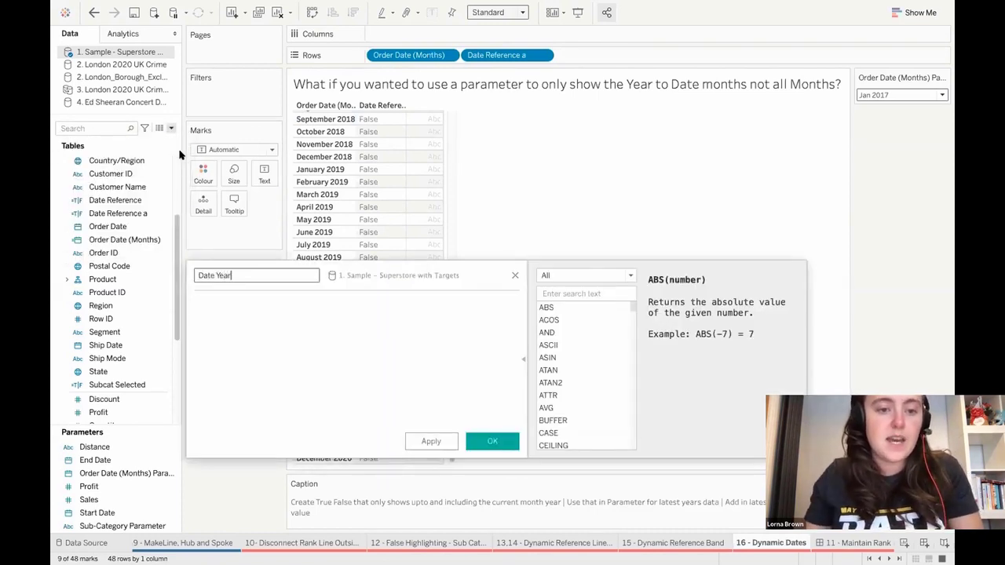
left_click(305, 303)
left_click_drag(381, 268, 397, 304)
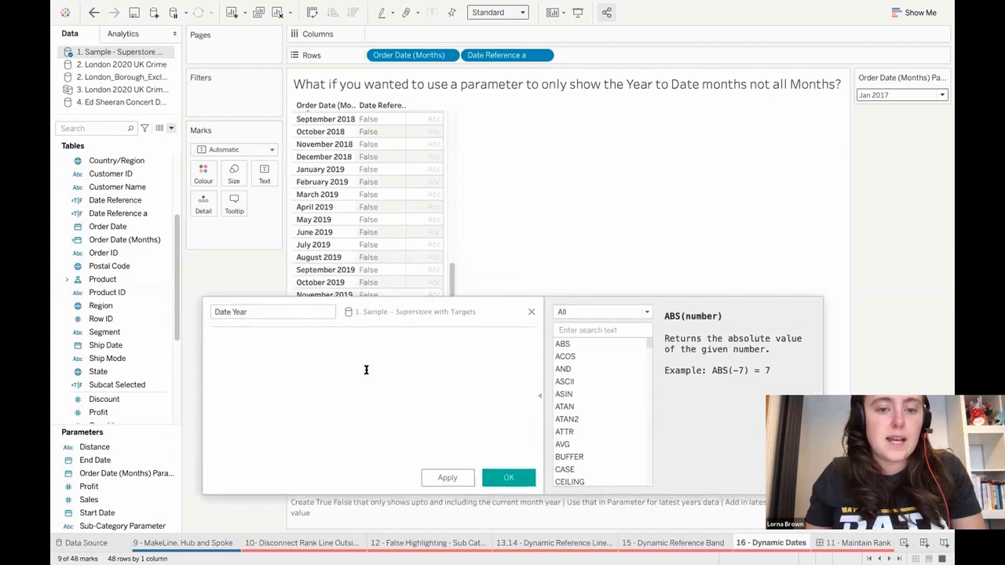
Enter the Date Year formula IF [Date Reference a] THEN [Order Date (Months)] END, using the fields from Rows
left_click_drag(491, 49, 387, 342)
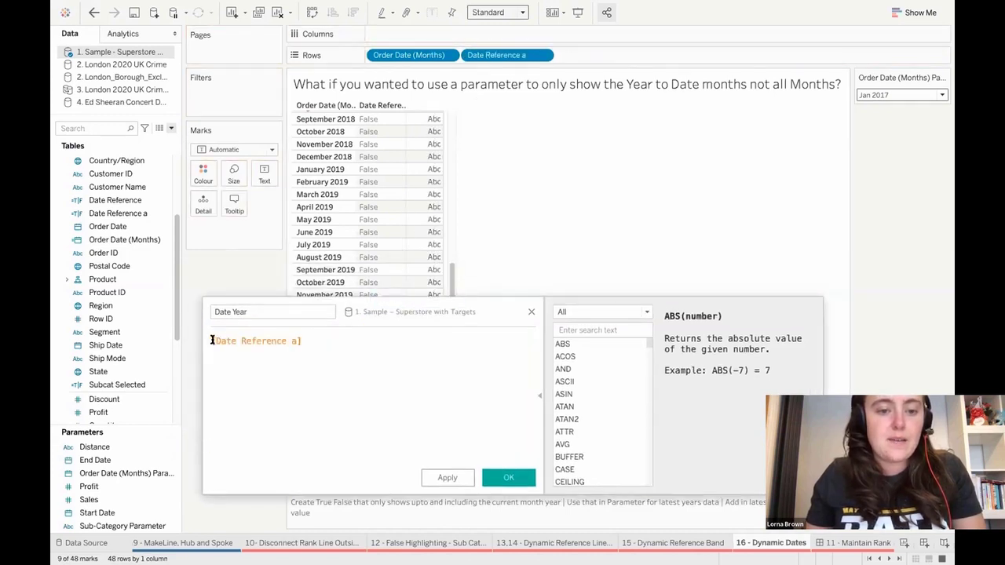
type("IF ")
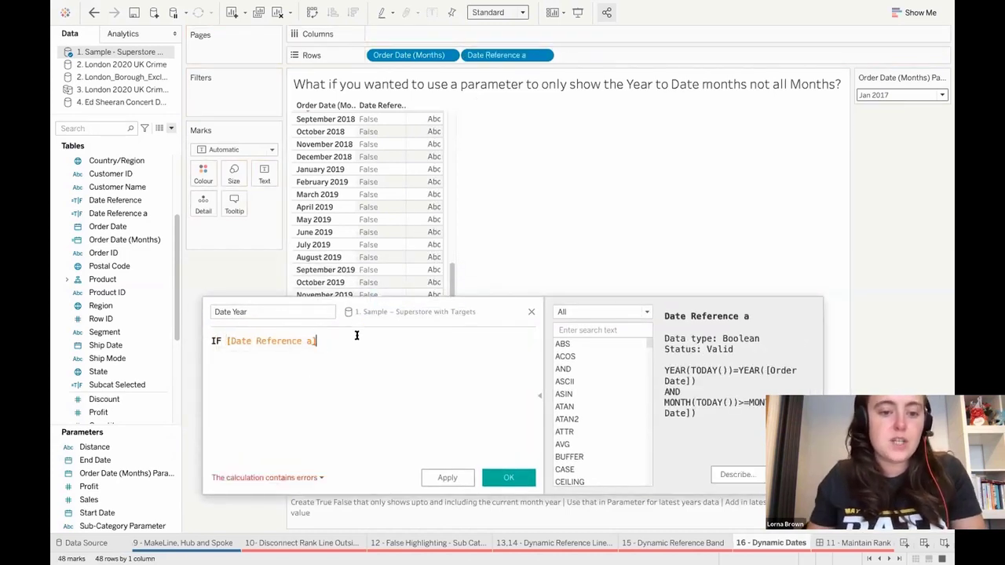
type(" THEN")
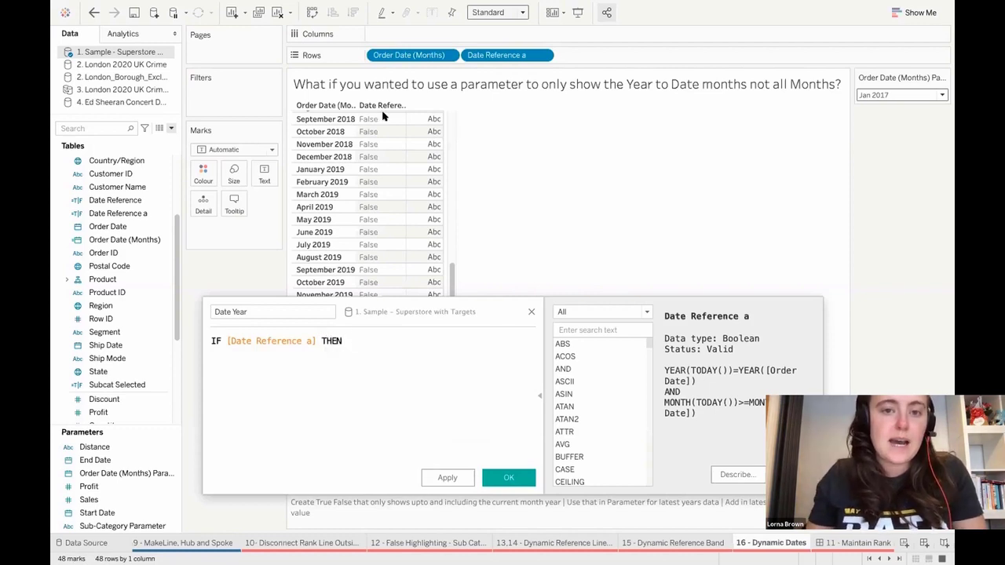
left_click_drag(405, 55, 405, 361)
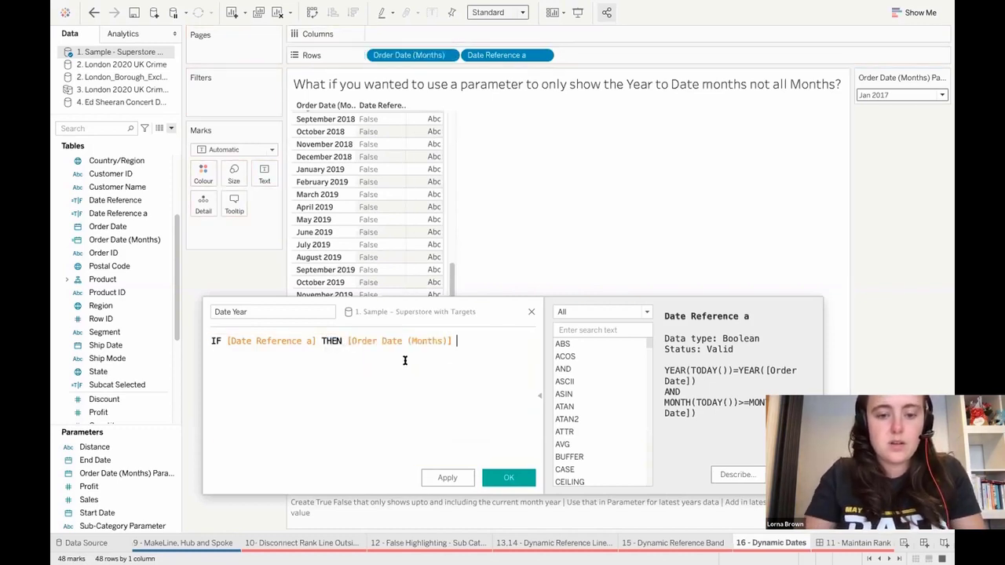
type("END")
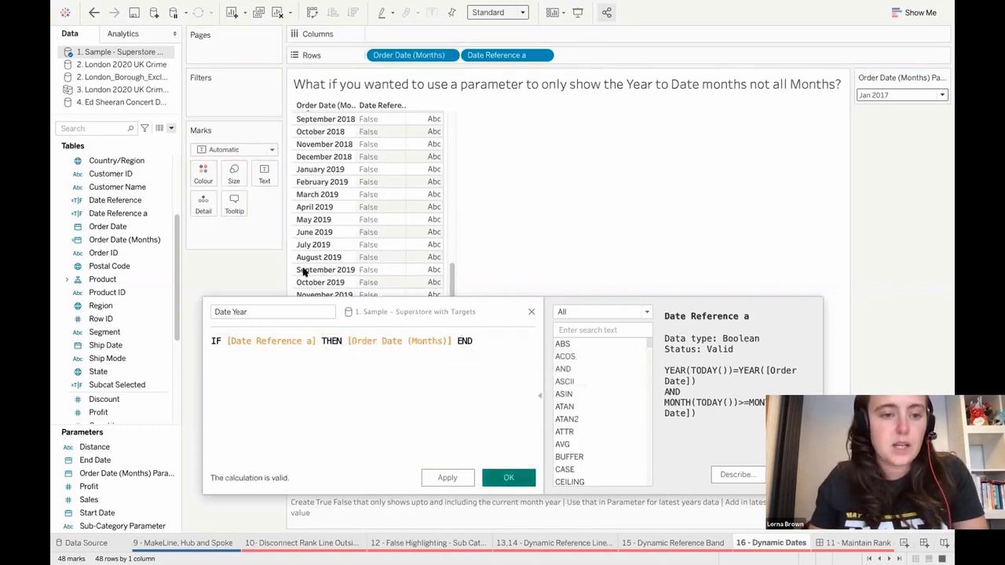
Save the Date Year field and add it after Date Reference a on Rows as a discrete month
key("Return")
left_click_drag(129, 227, 588, 55)
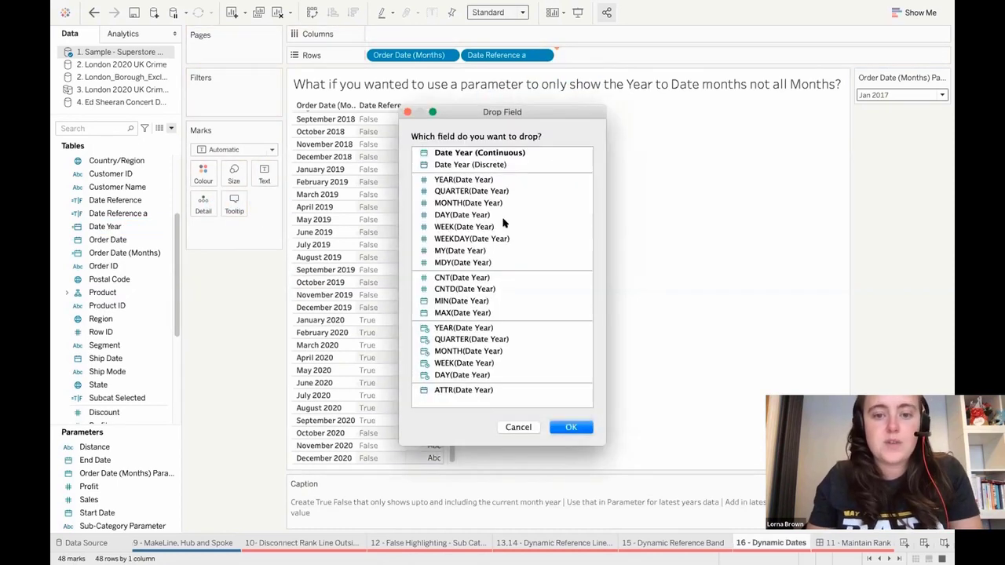
left_click(455, 353)
left_click(571, 428)
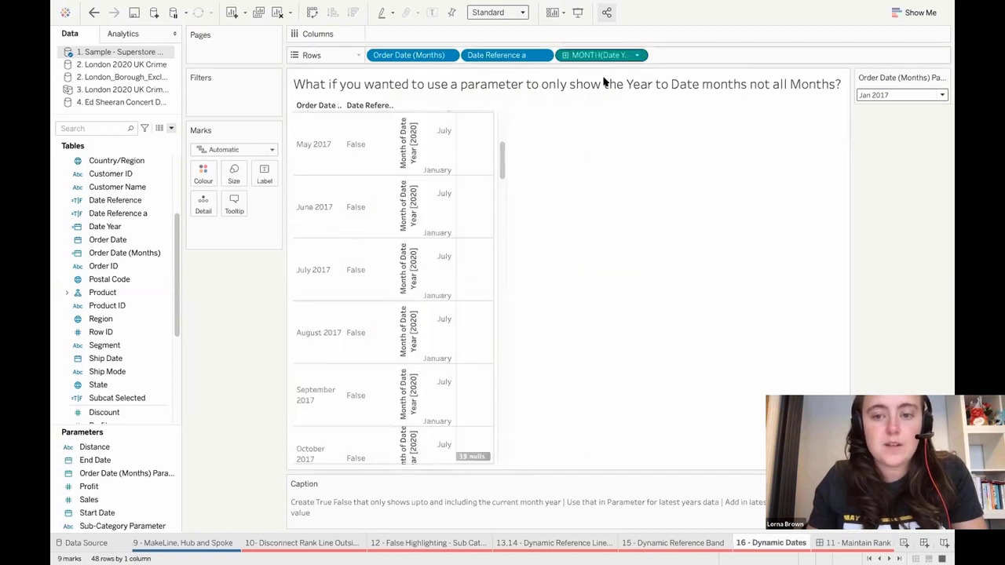
left_click(637, 55)
left_click(622, 391)
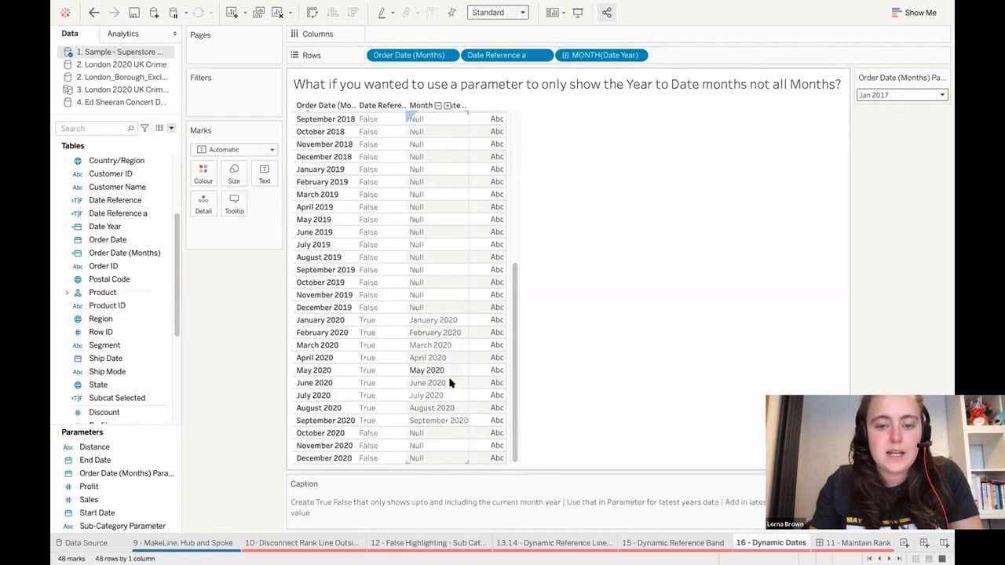
Set the Order Date (Months) Parameter's list of values to load from Date Year in Sample - Superstore with Targets when the workbook opens
left_click(943, 75)
left_click(934, 89)
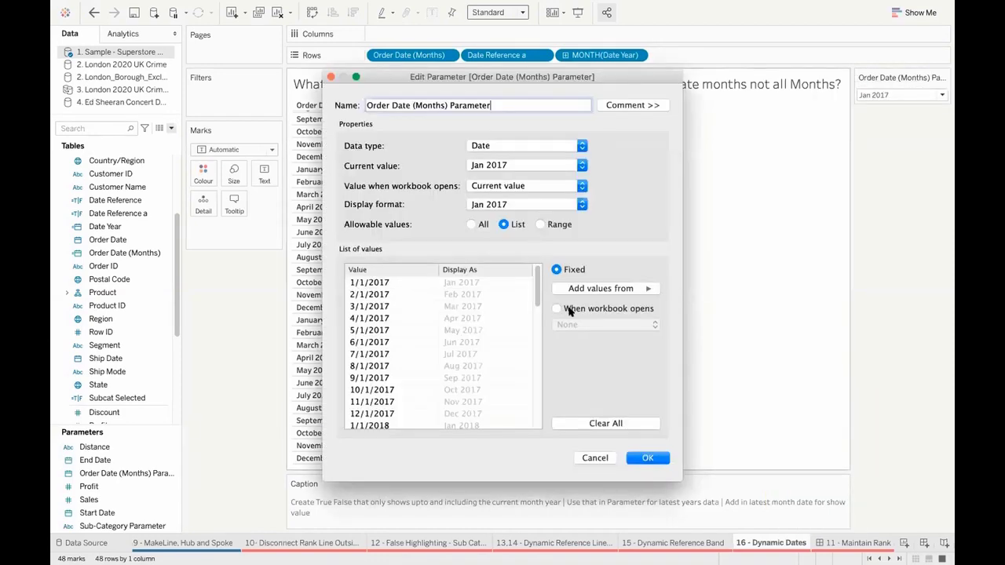
left_click(570, 311)
left_click(596, 325)
mouse_move(611, 360)
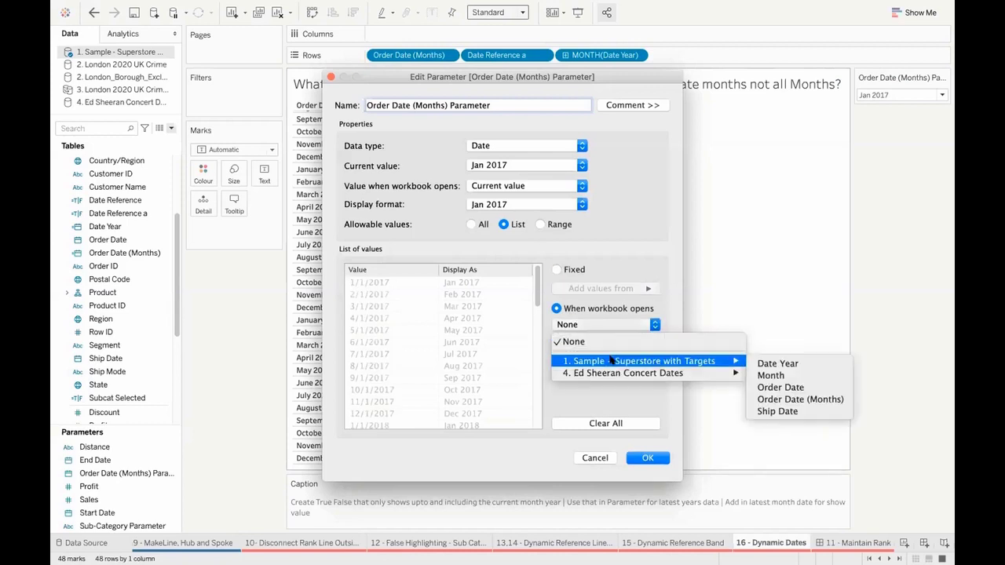
left_click(816, 364)
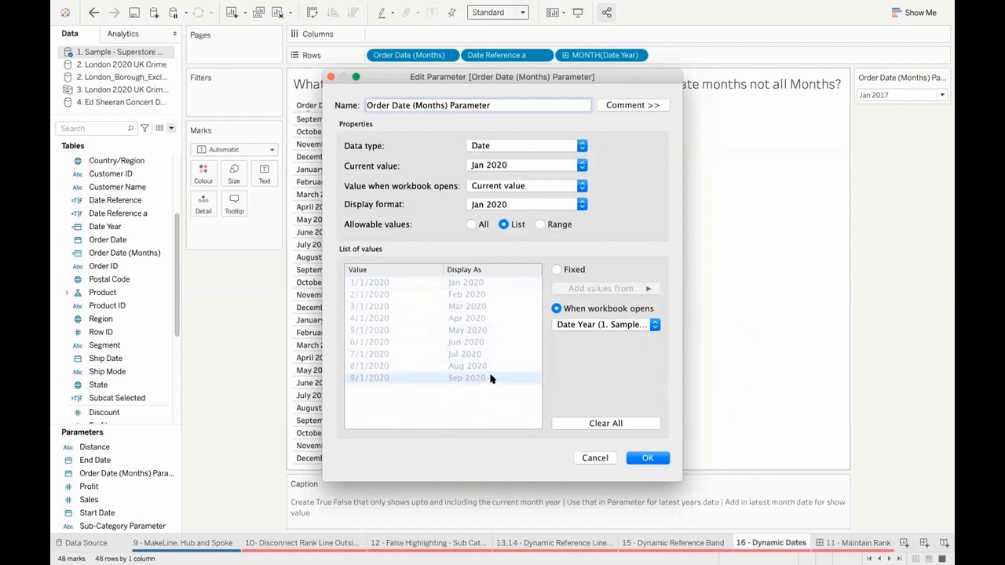
left_click(648, 458)
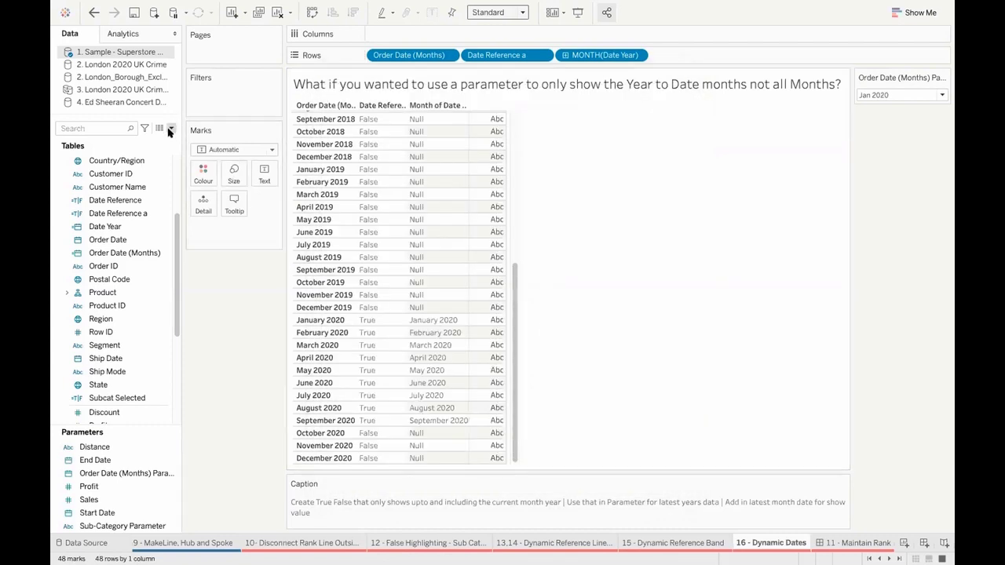
Create a calculated field named Current with the formula DATETRUNC('month',TODAY())
left_click(170, 129)
left_click(90, 139)
type("Current")
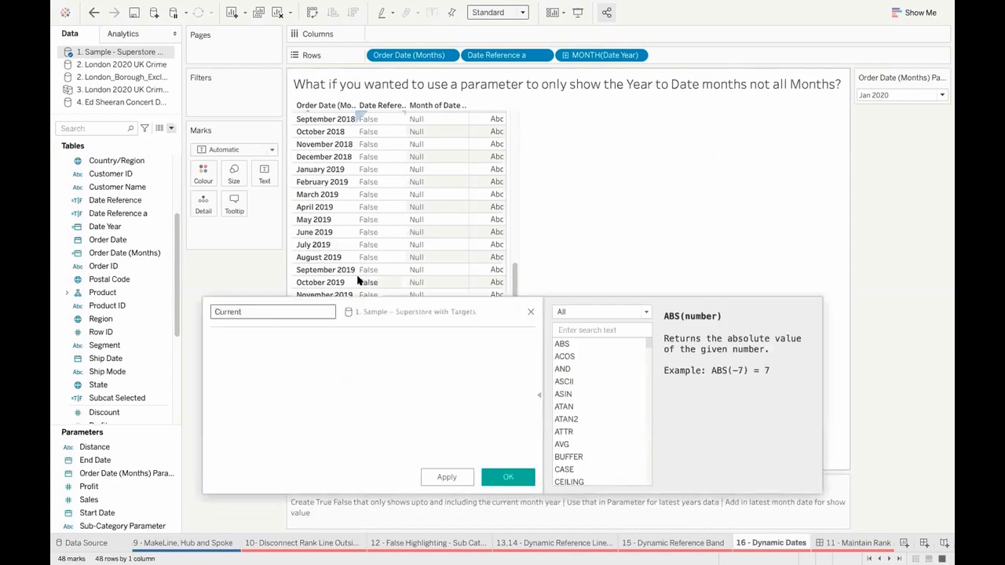
left_click(357, 348)
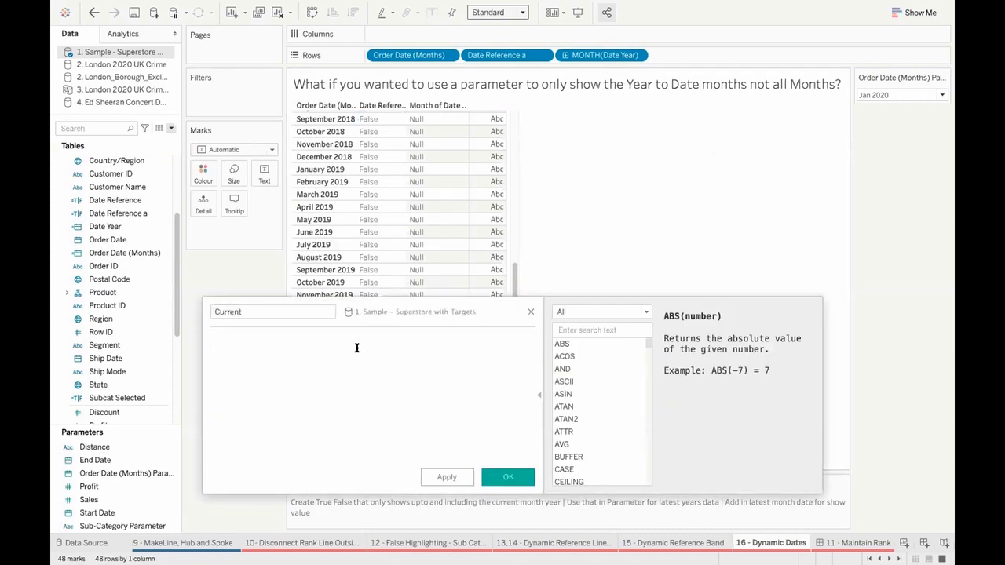
type("datetr")
key("Return")
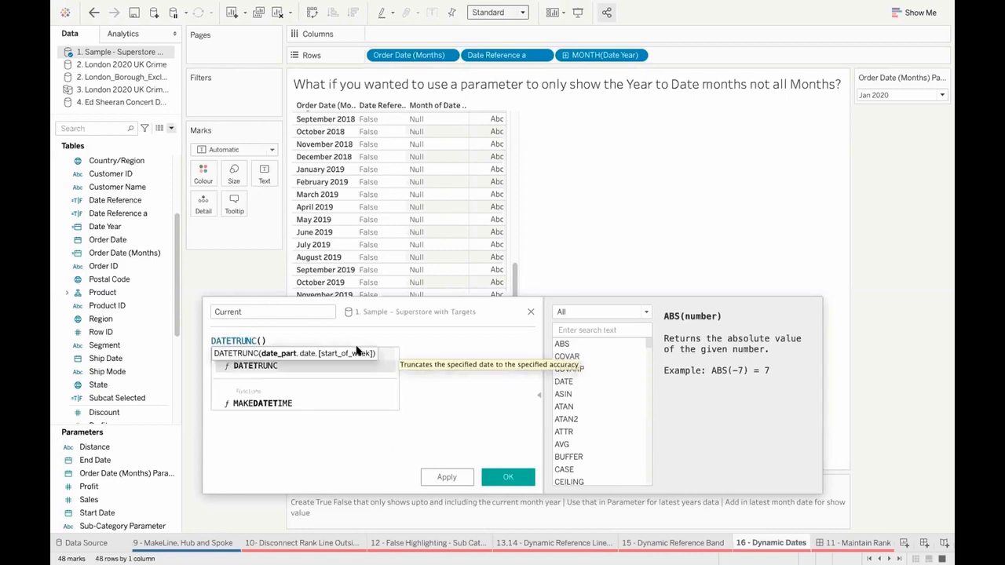
type("'mont")
type("h'")
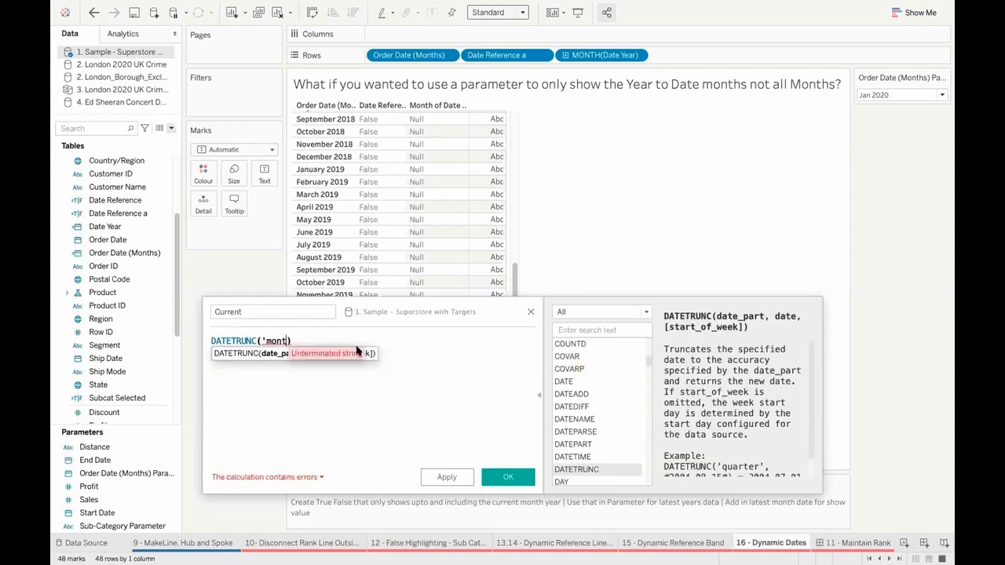
type(",tod")
key("Return")
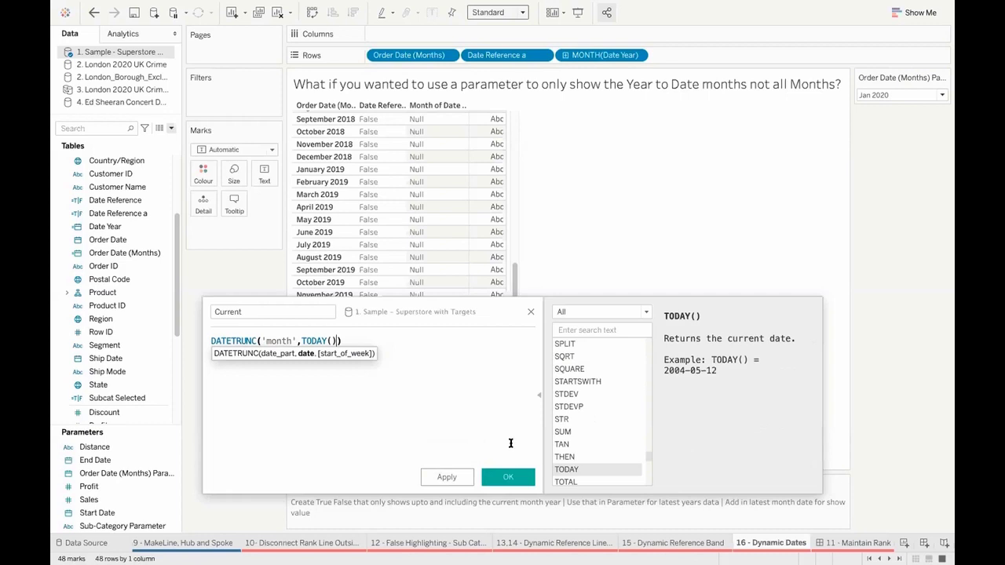
left_click(508, 477)
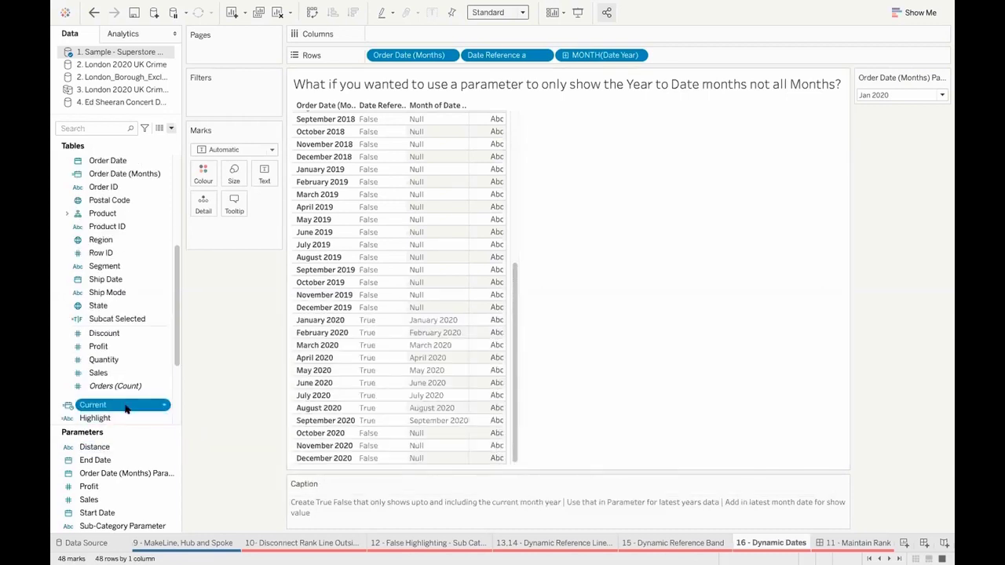
Set the Order Date (Months) Parameter's value when the workbook opens to the Current field
left_click(942, 77)
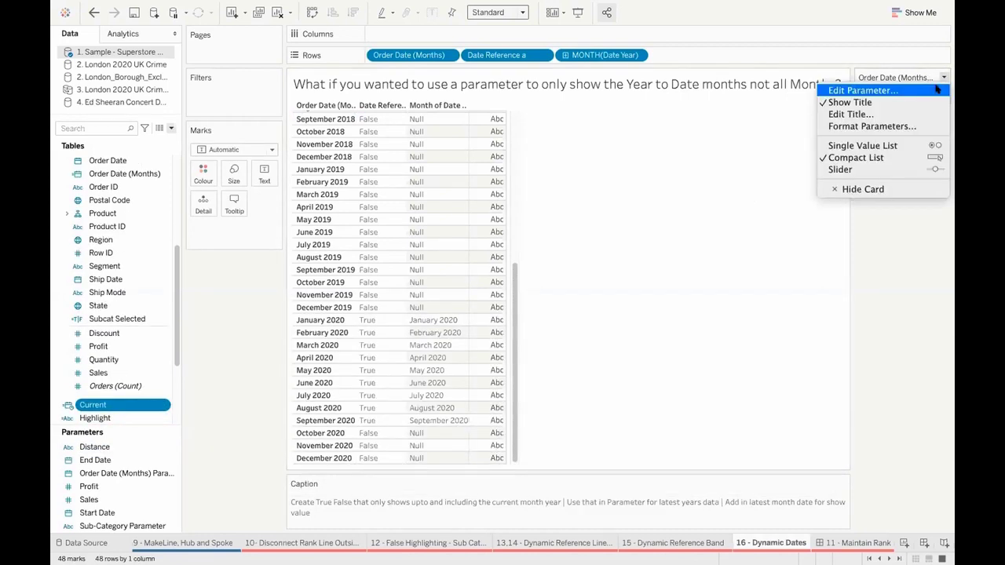
left_click(863, 90)
left_click(489, 186)
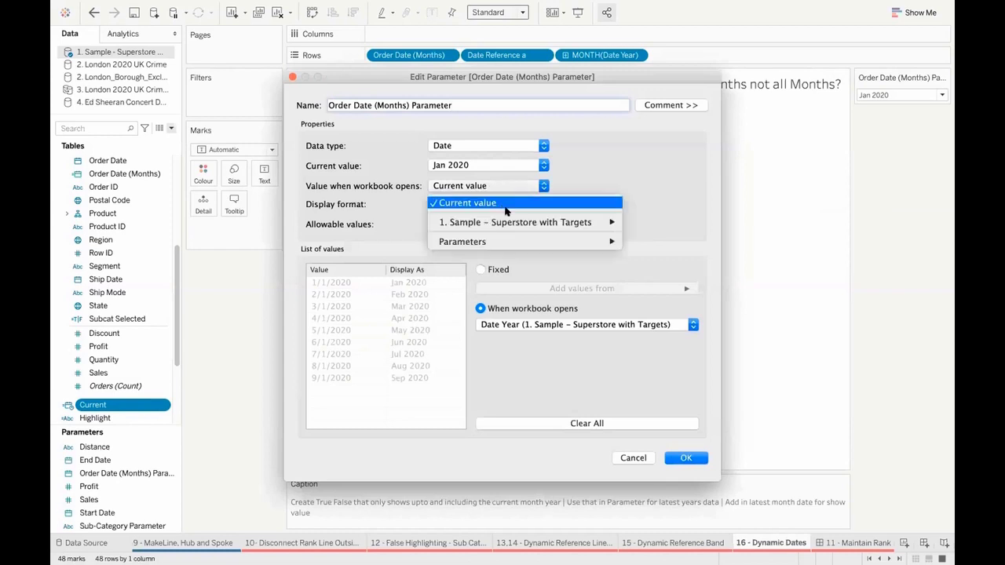
mouse_move(511, 222)
left_click(649, 225)
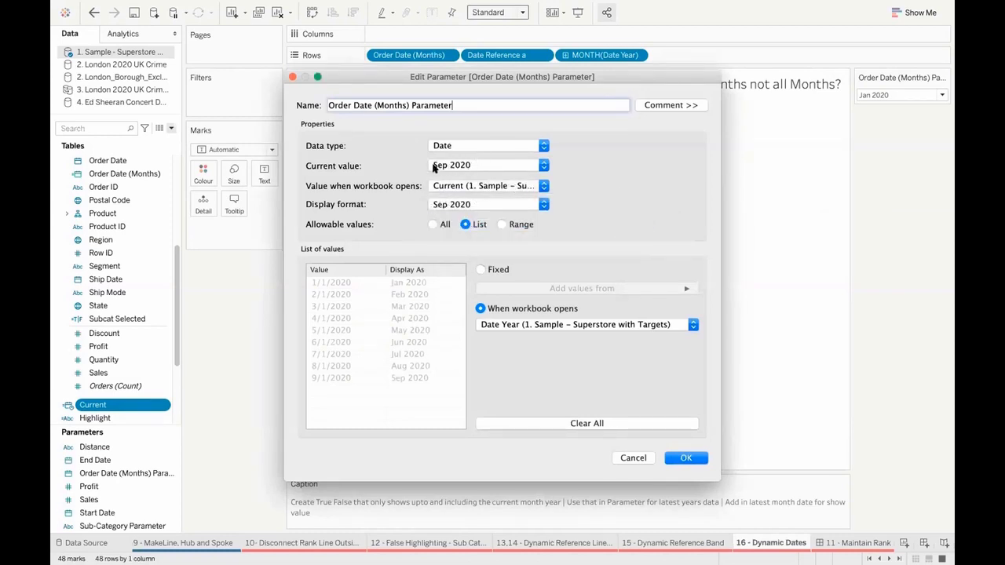
left_click(686, 458)
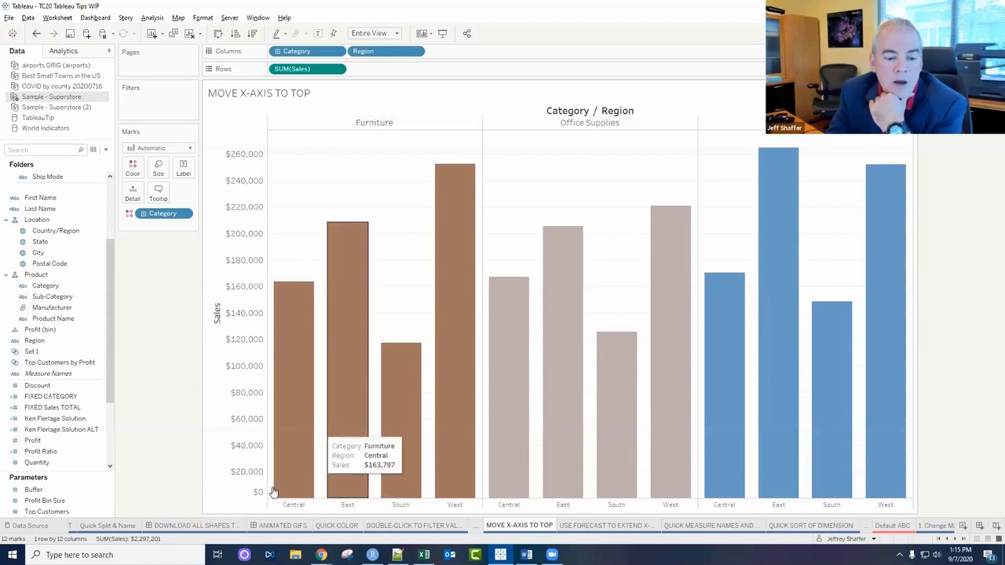
Try to move the region labels from below the bars to the chart's header, and undo the change
left_click_drag(269, 502, 325, 114)
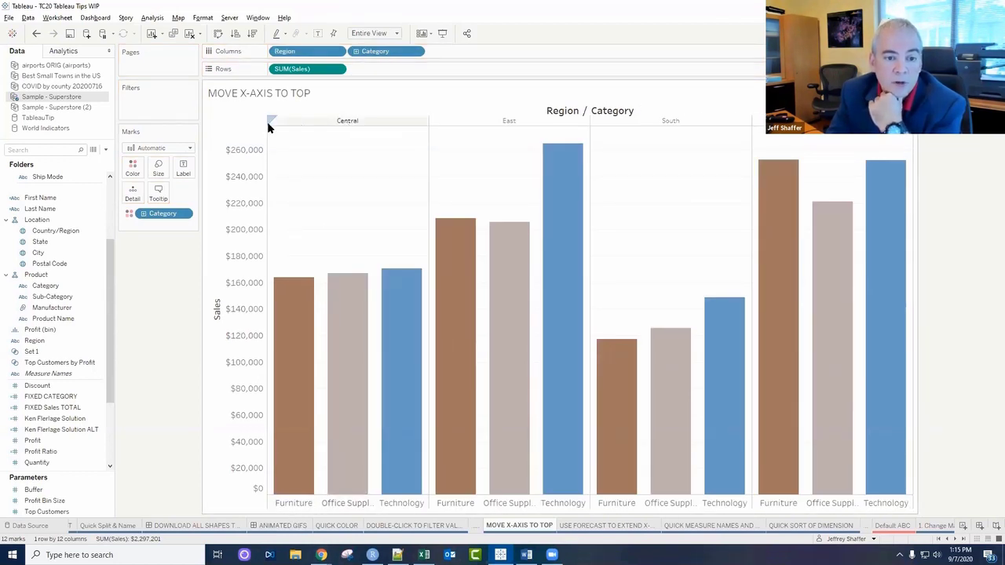
left_click(35, 36)
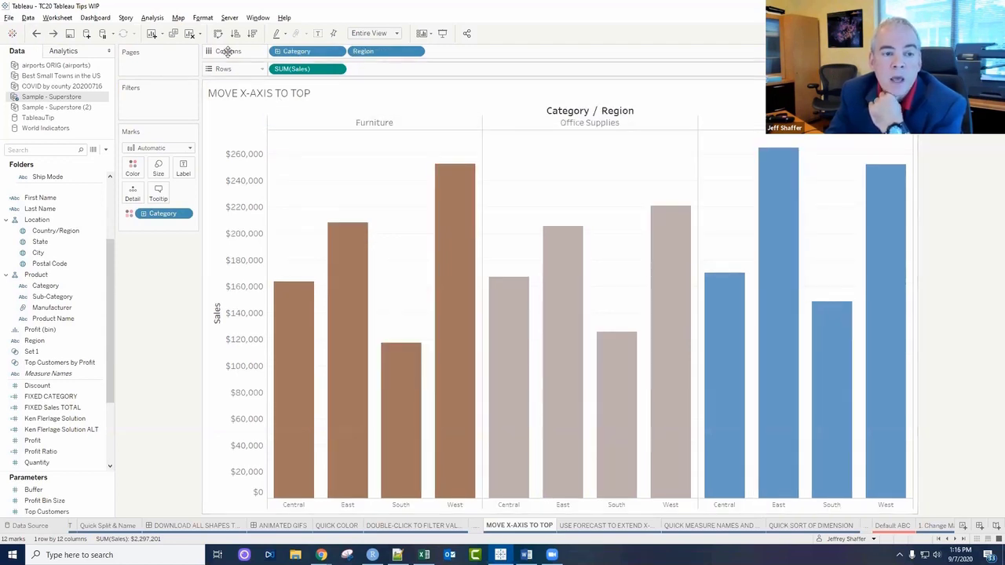
Turn off showing the innermost level at the bottom of the view in the advanced table layout options
left_click(154, 18)
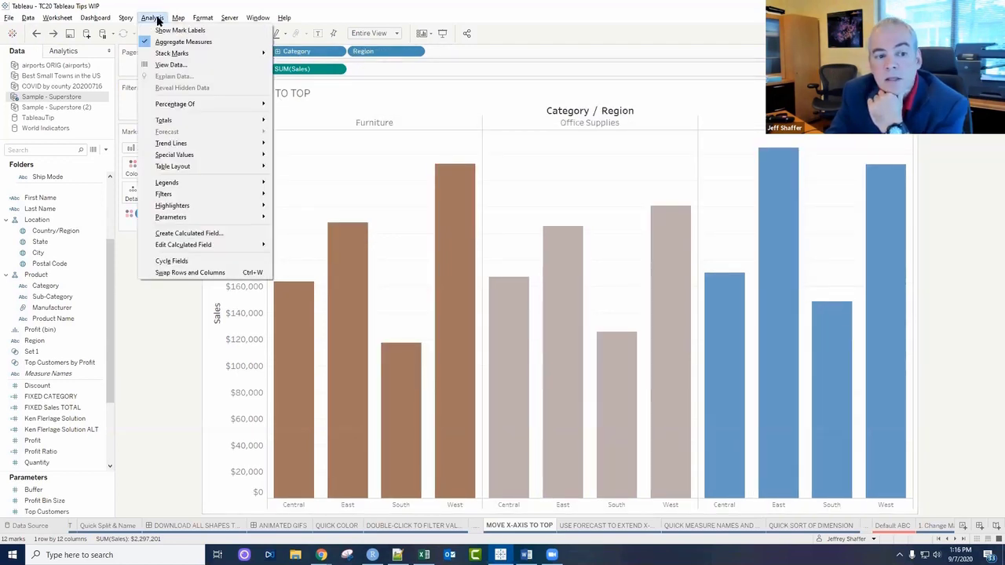
mouse_move(229, 168)
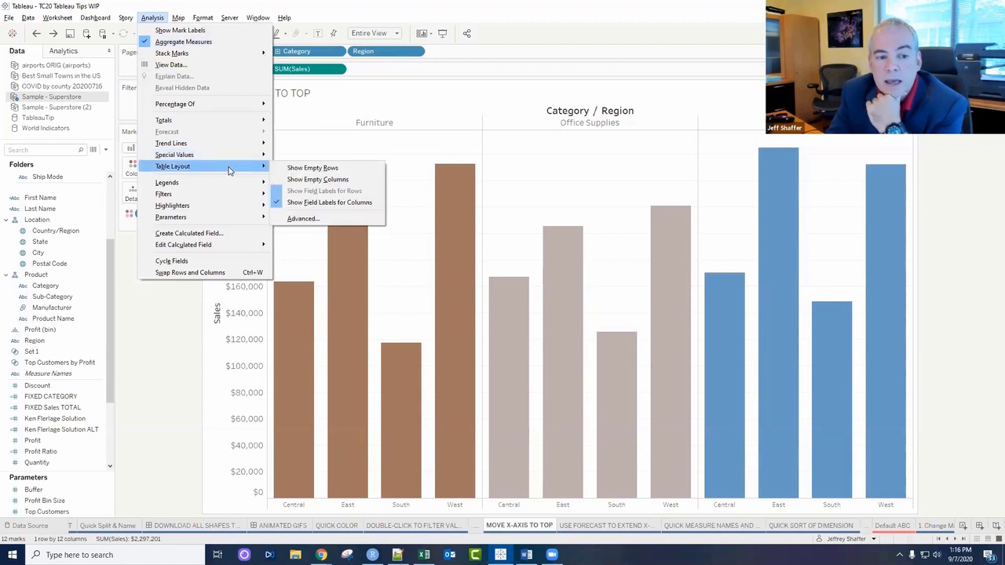
left_click(314, 220)
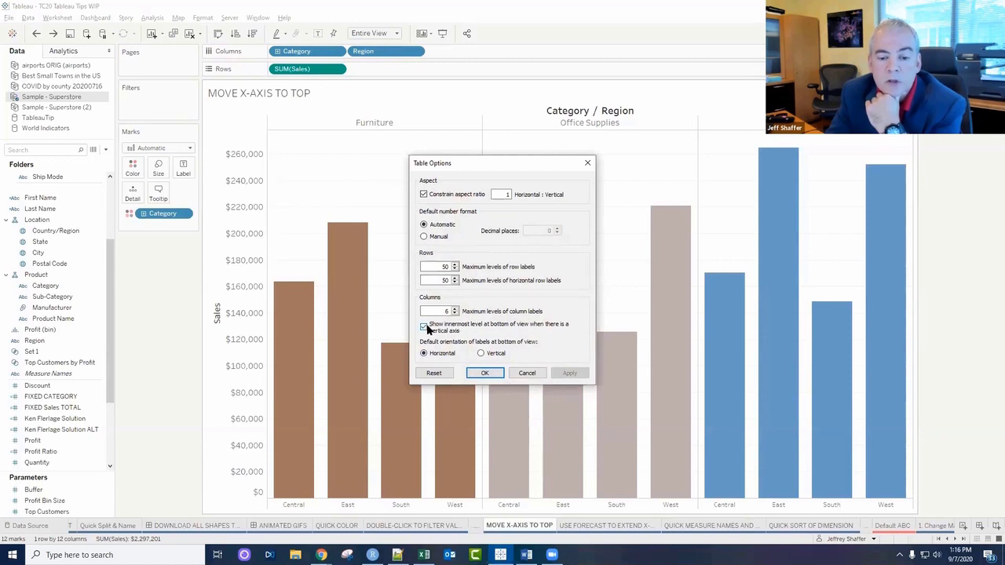
left_click(424, 327)
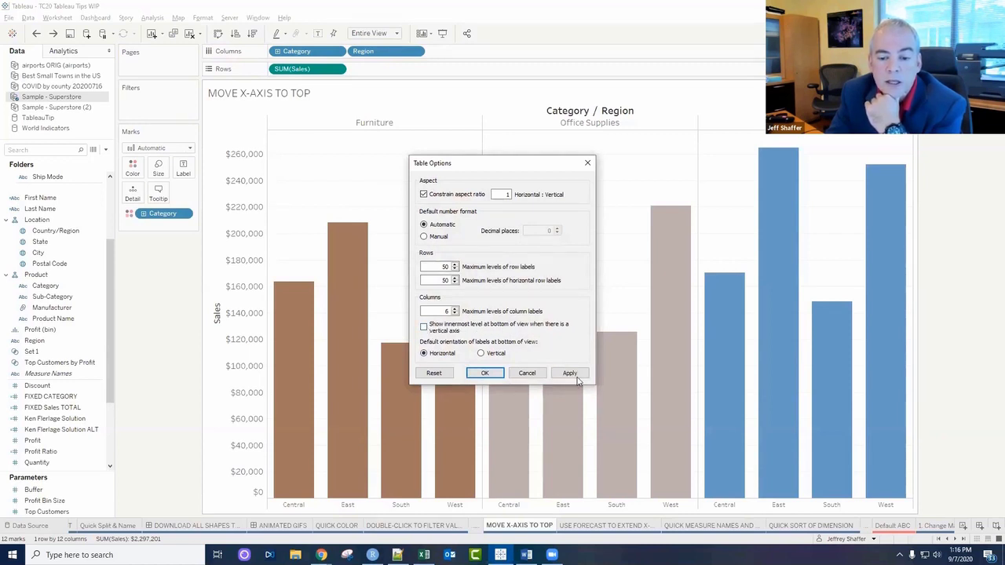
left_click(571, 374)
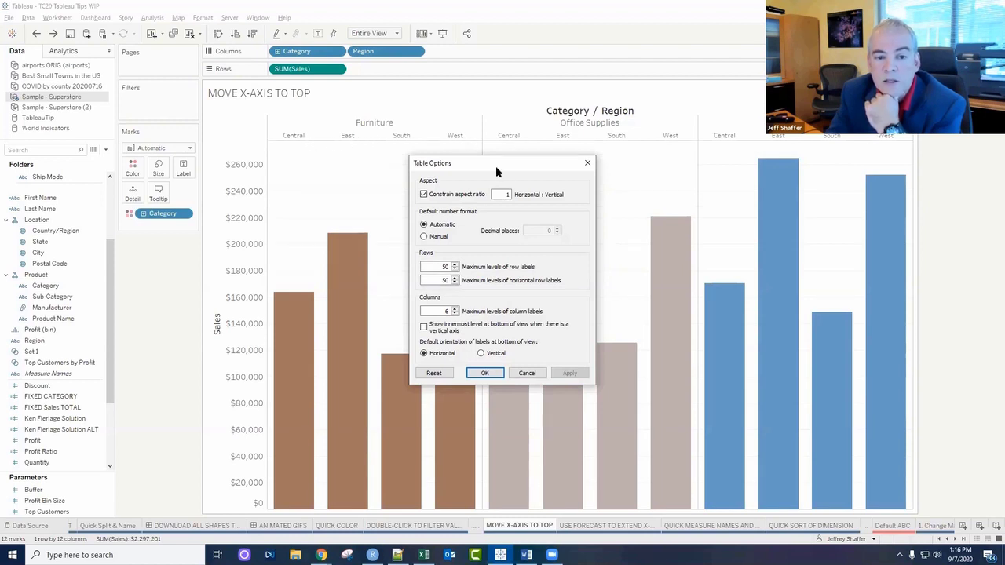
left_click(484, 373)
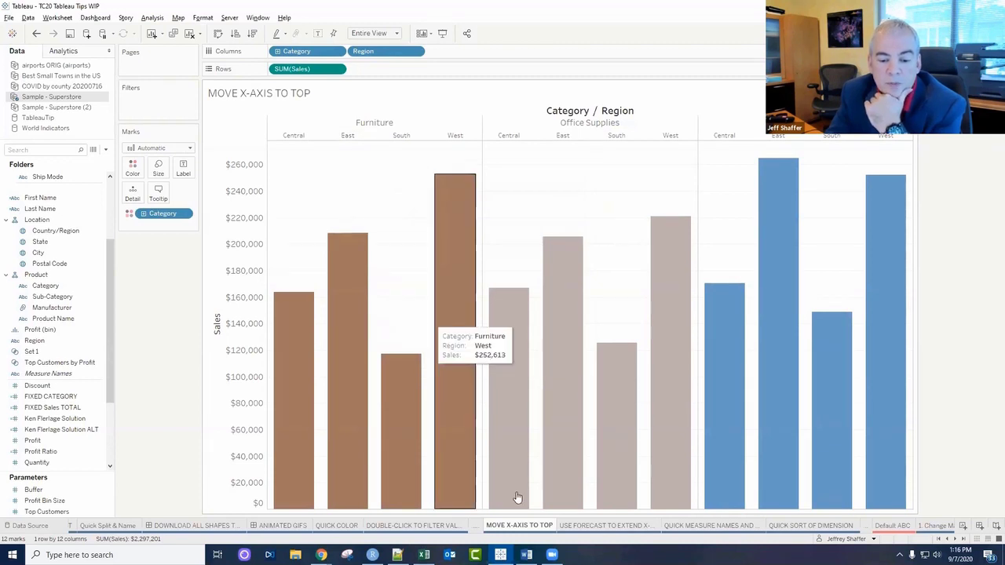
Go to the USE FORECAST TO EXTEND X-AXIS sheet and review which marks its sales labels apply to
left_click(584, 526)
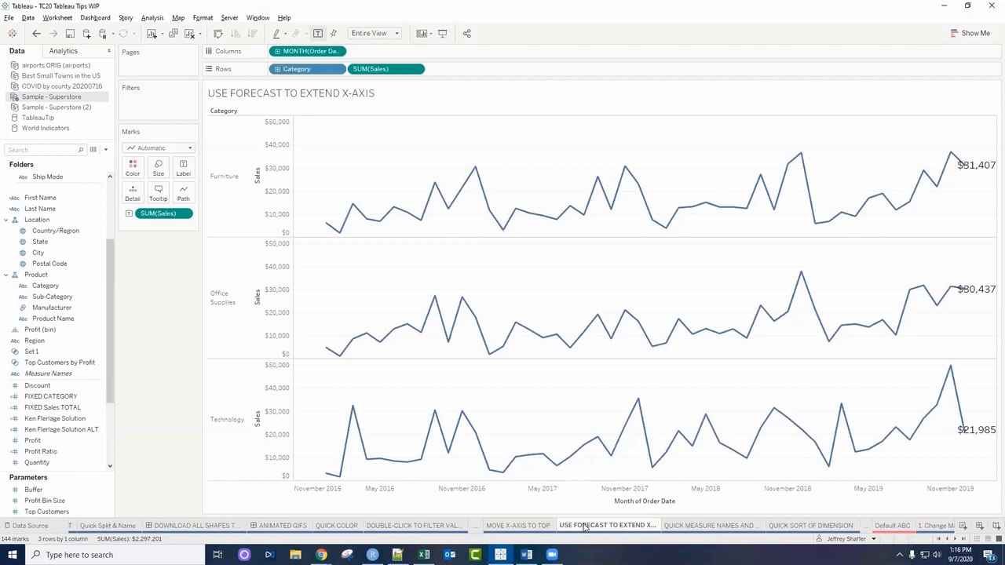
left_click(184, 170)
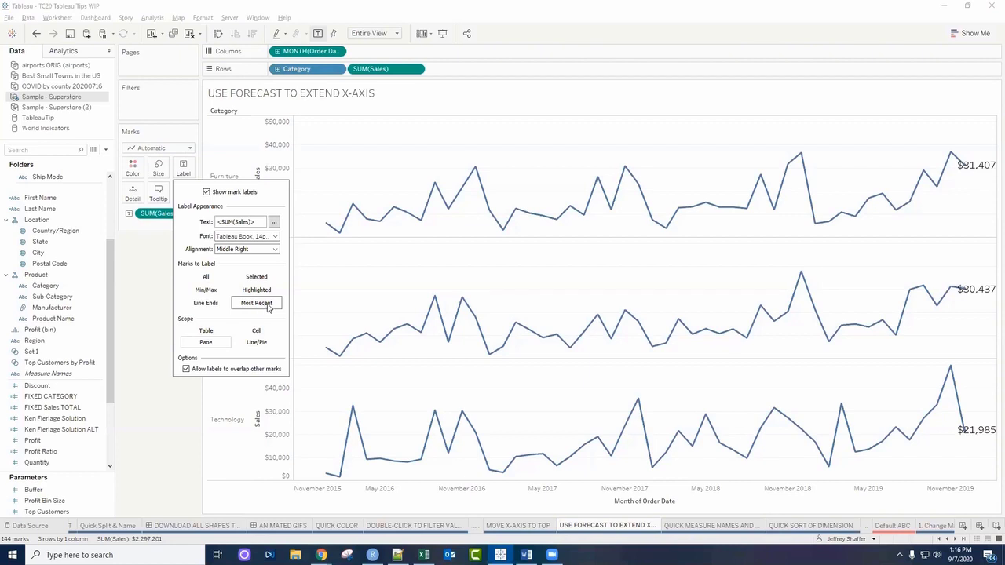
left_click(165, 293)
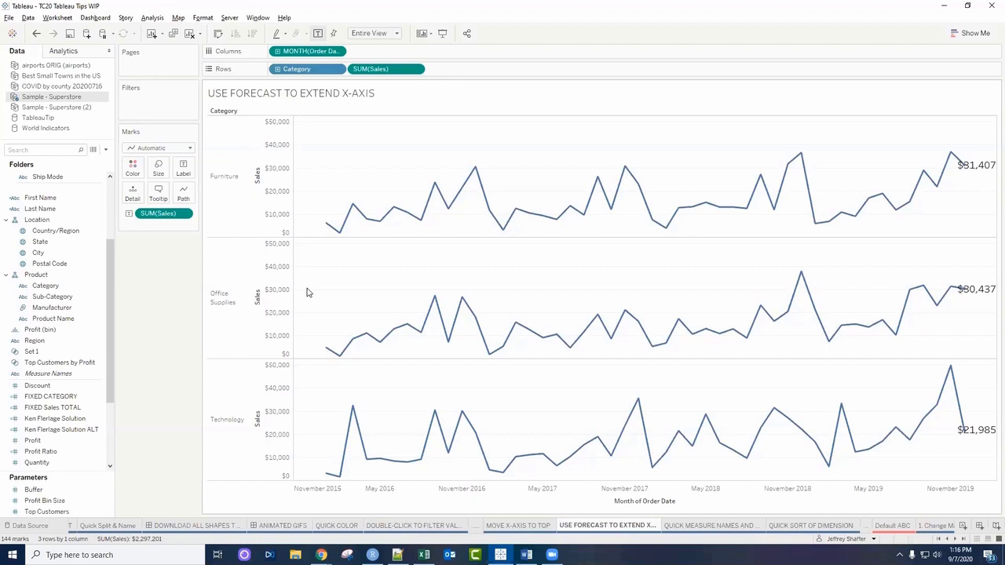
Show a forecast on the monthly sales line charts
right_click(372, 171)
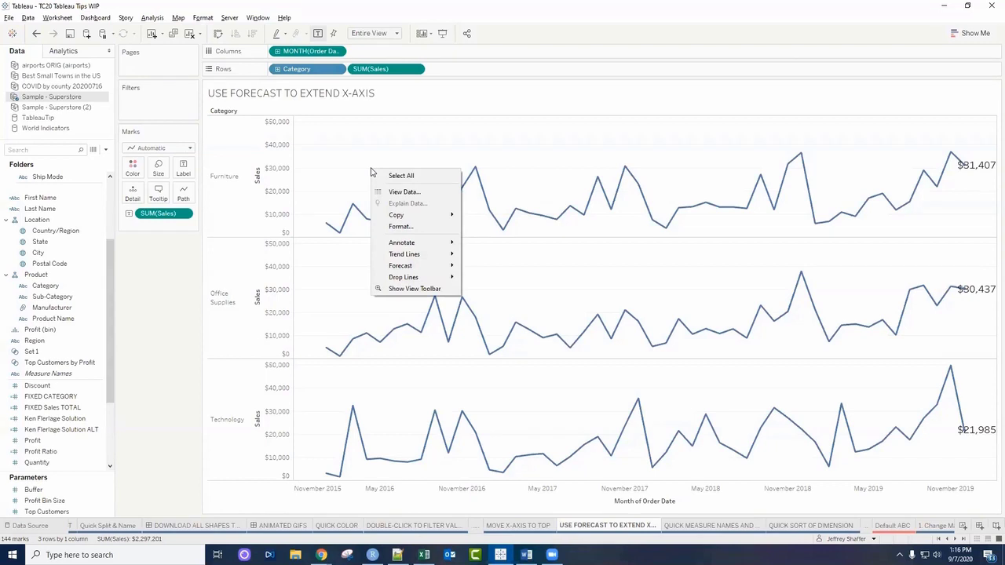
mouse_move(424, 271)
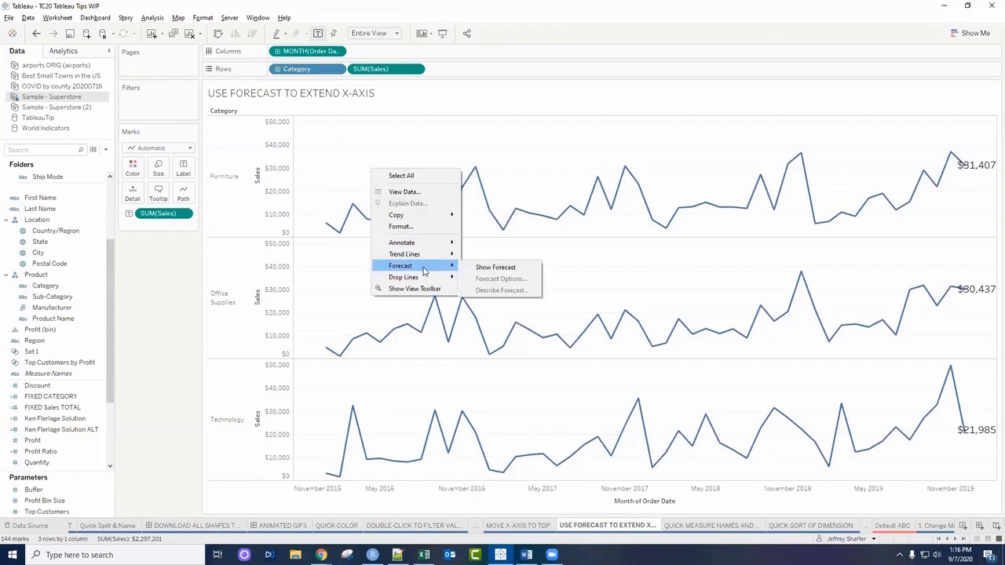
left_click(495, 267)
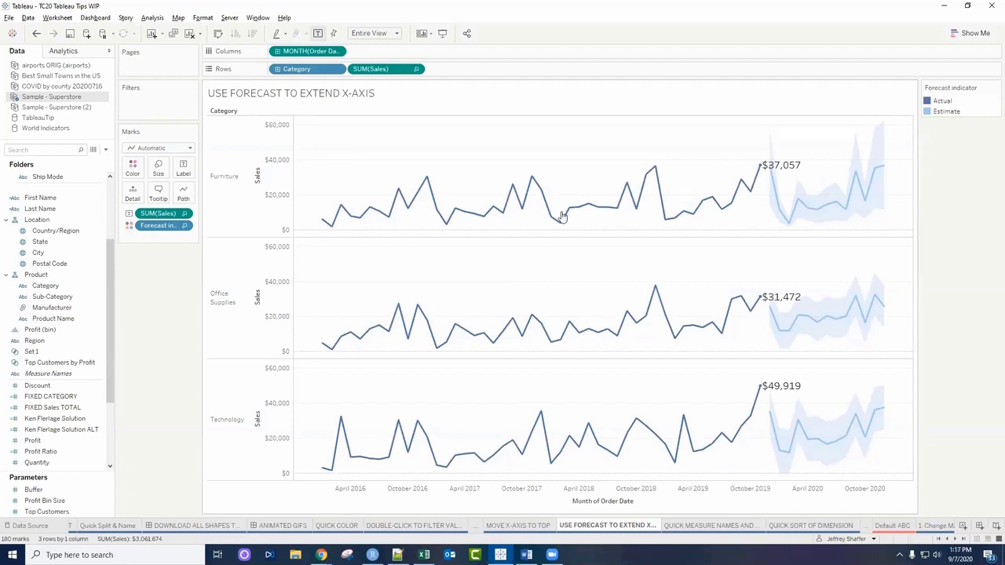
Turn off the forecast's prediction intervals and set the forecast length to exactly 2 months
right_click(487, 171)
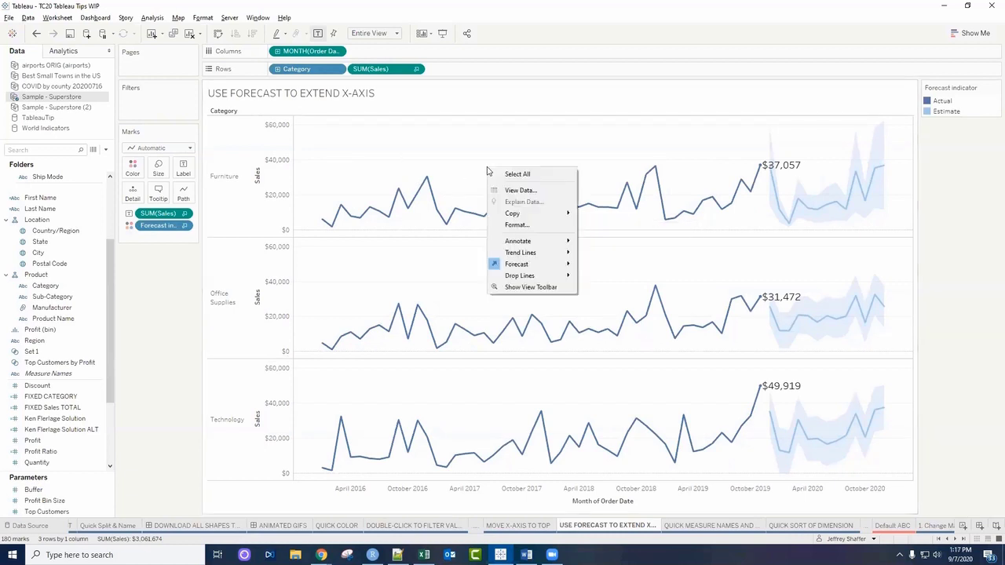
mouse_move(532, 268)
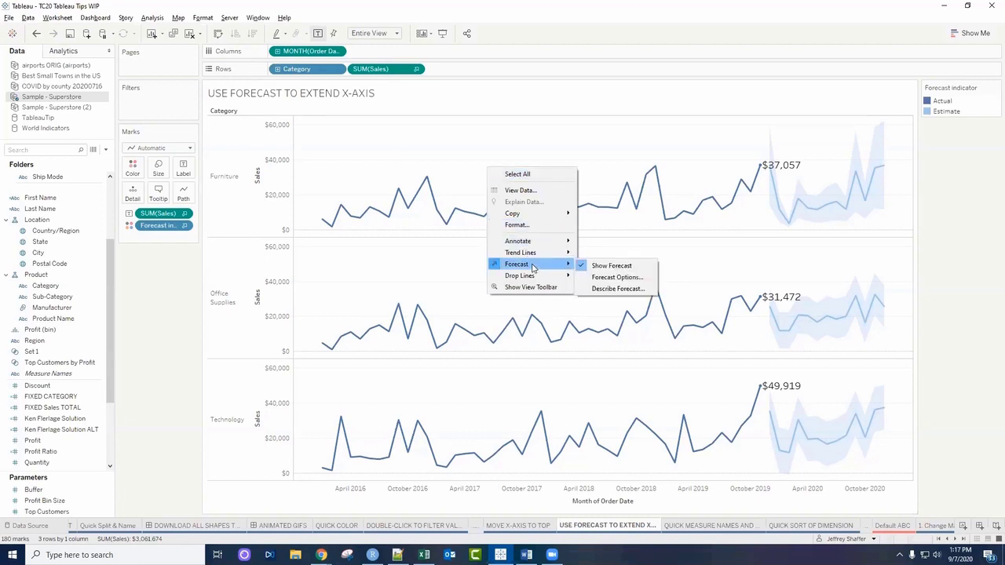
left_click(610, 280)
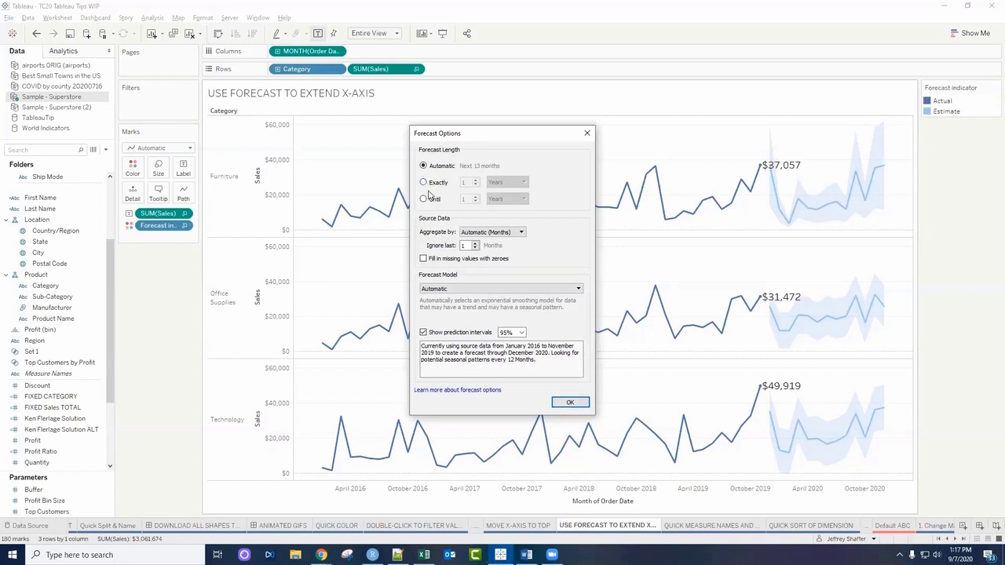
left_click(431, 336)
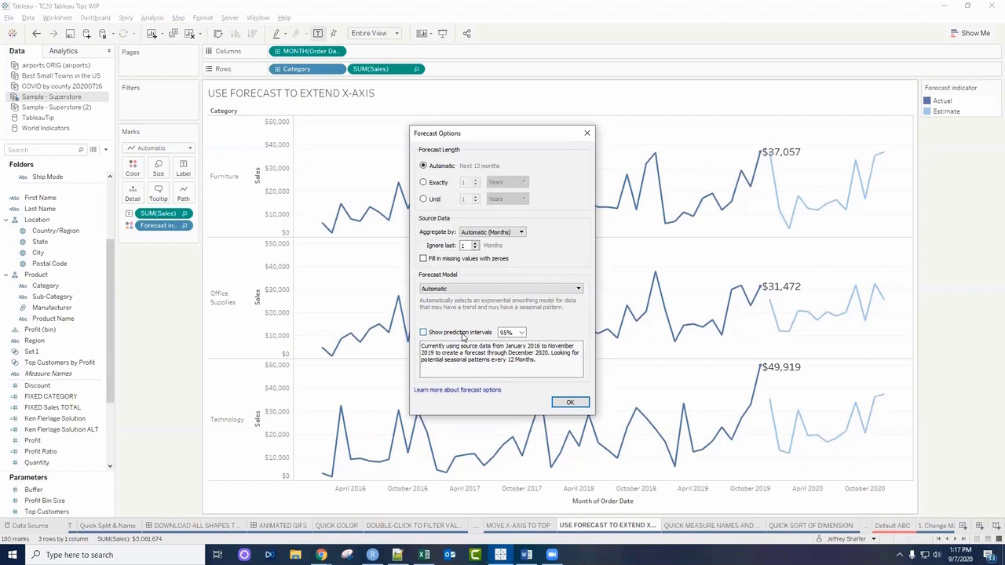
left_click(424, 183)
left_click(508, 182)
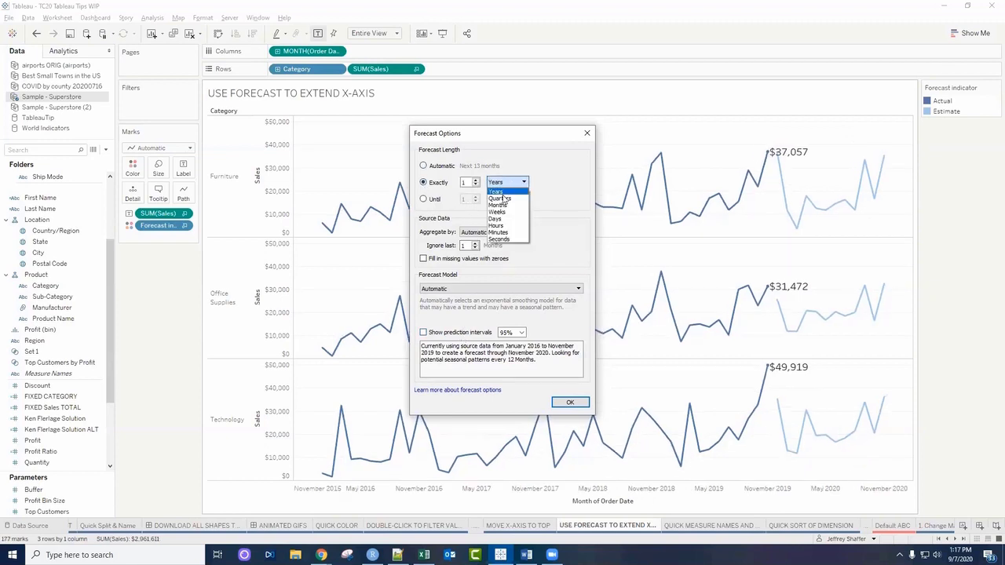
left_click(505, 206)
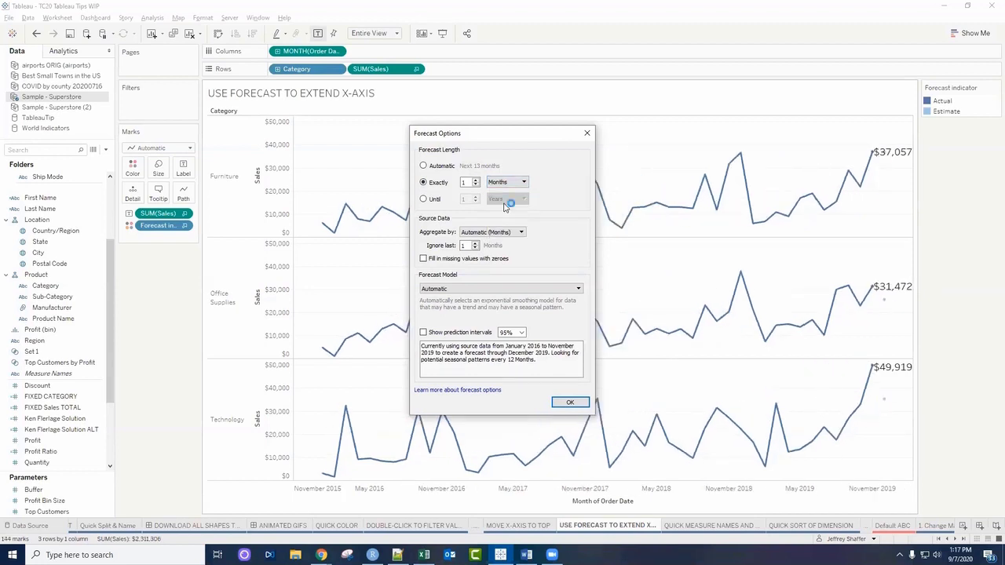
left_click(476, 179)
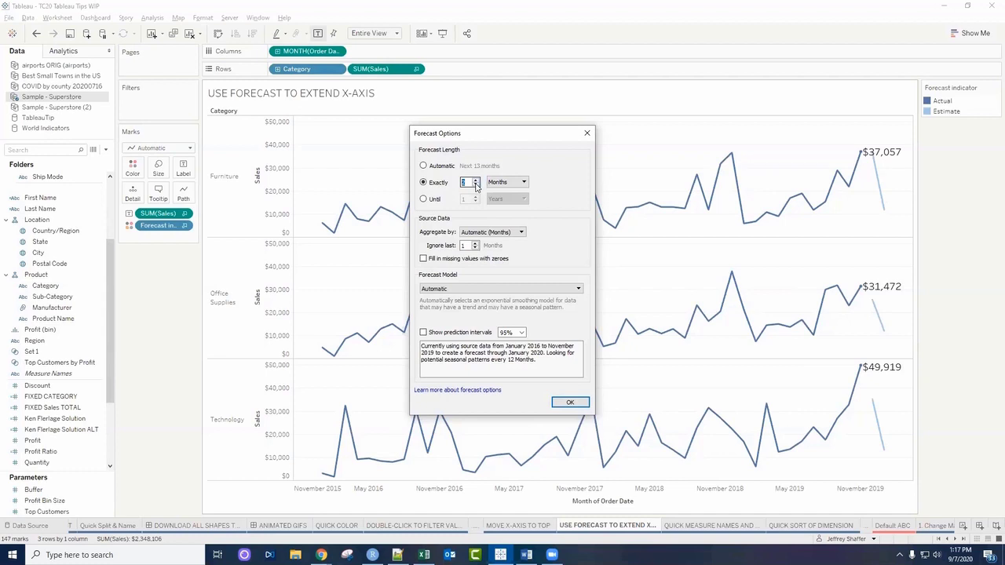
left_click(587, 132)
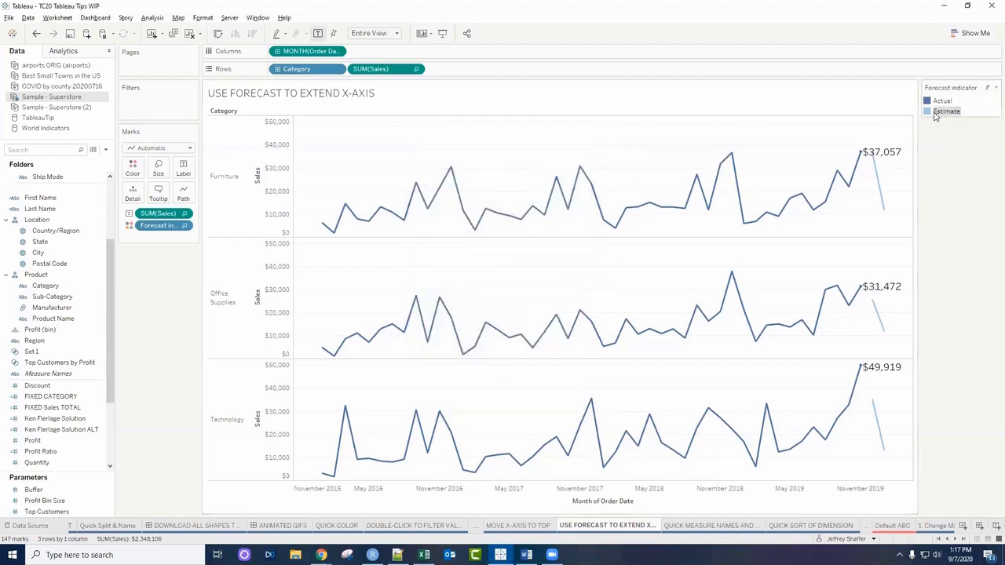
Change the Estimate colour of the forecast indicator to white so the forecast lines blend into the background
double_click(941, 111)
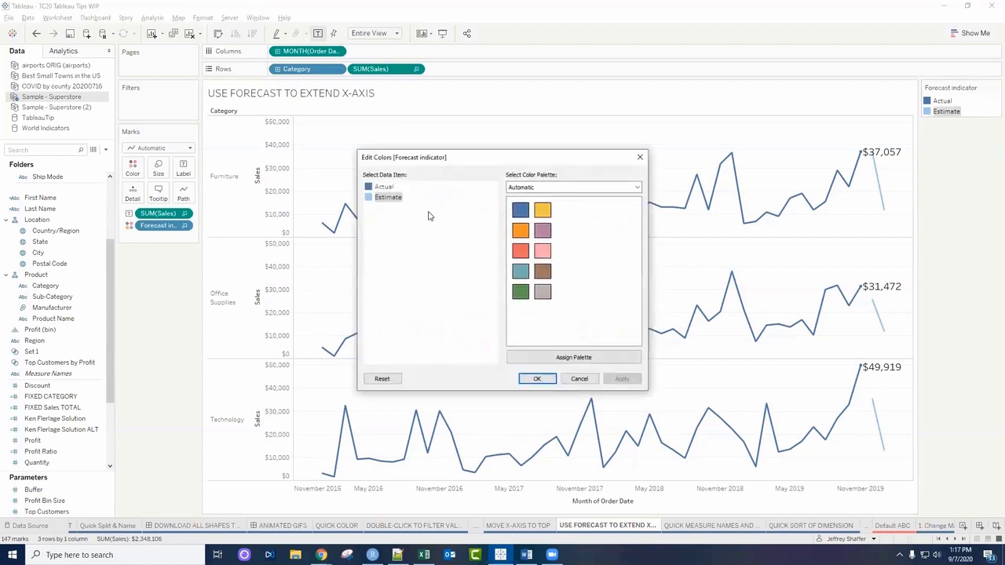
double_click(370, 198)
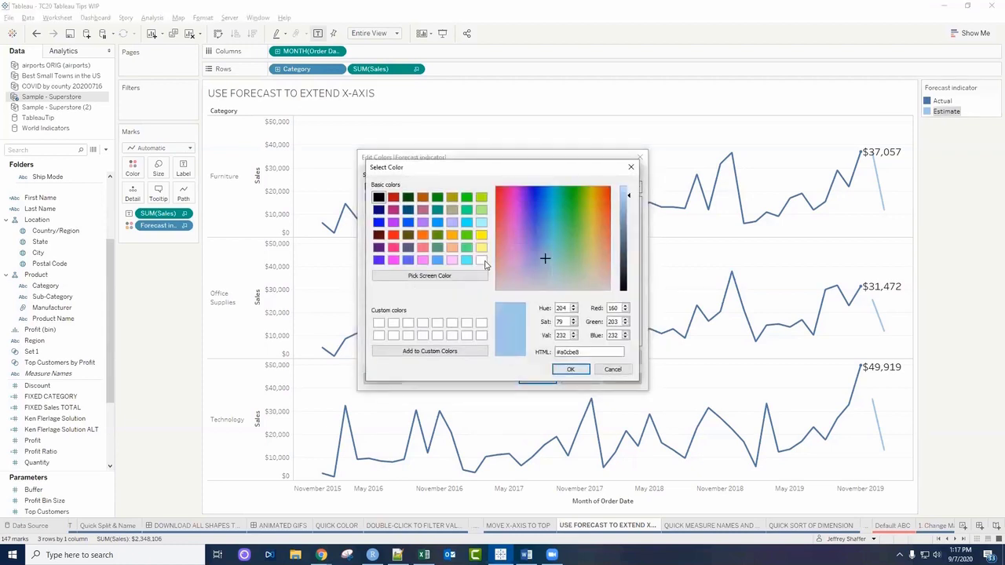
left_click(571, 369)
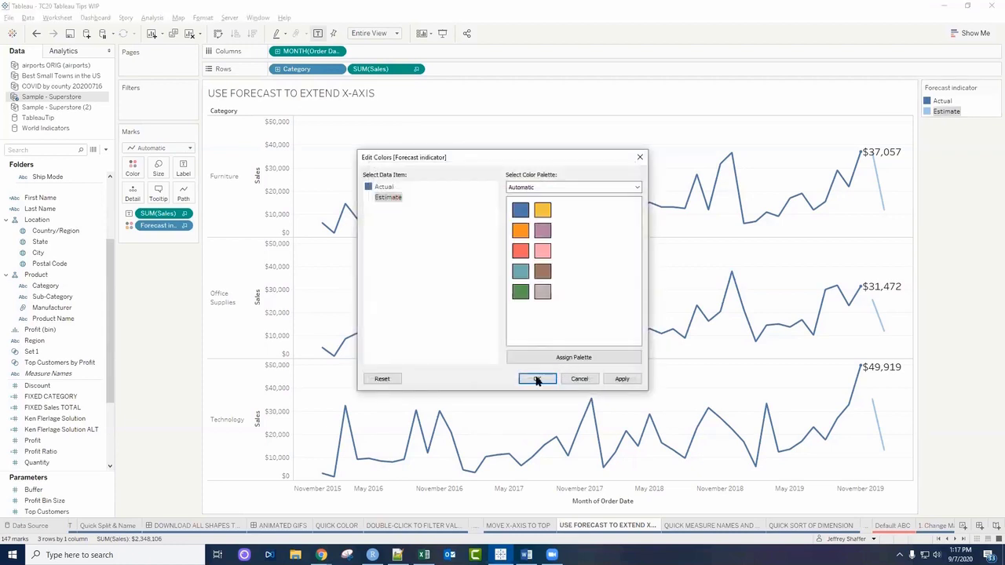
left_click(537, 380)
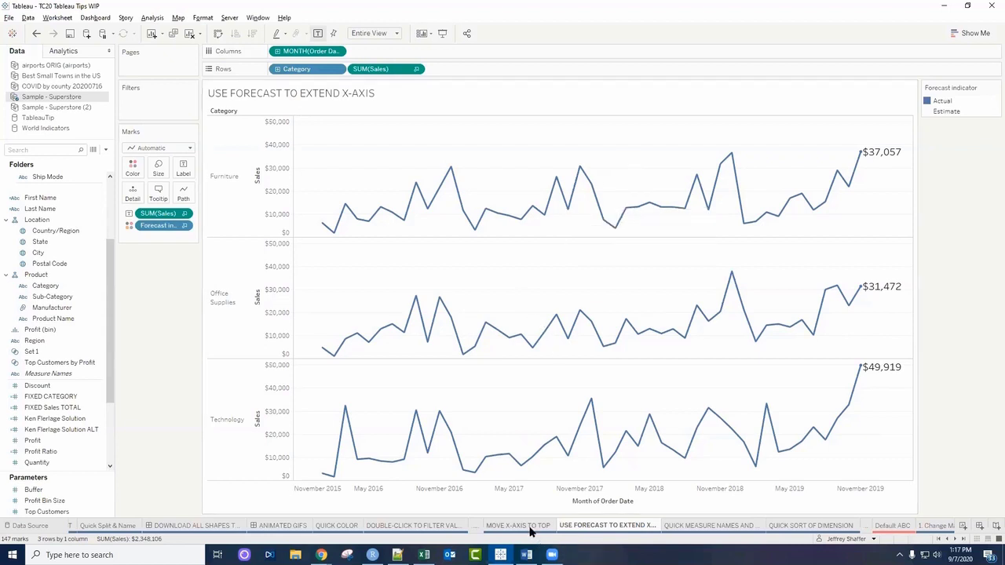
On the QUICK MEASURE NAMES AND VALUES sheet, add Profit, Sales and Quantity to the body of the Category and Sub-Category table
left_click(709, 525)
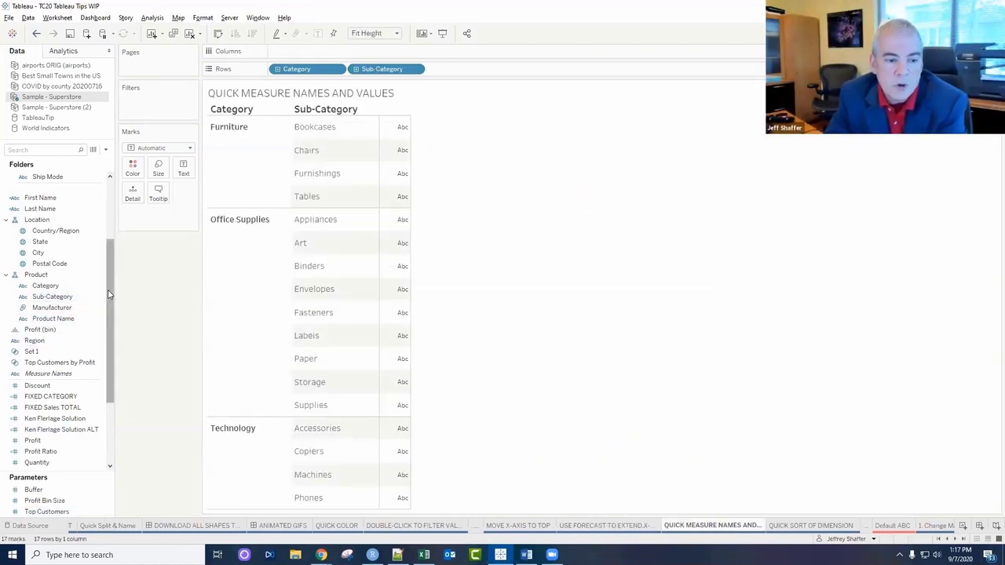
left_click_drag(114, 299, 114, 352)
left_click(46, 355)
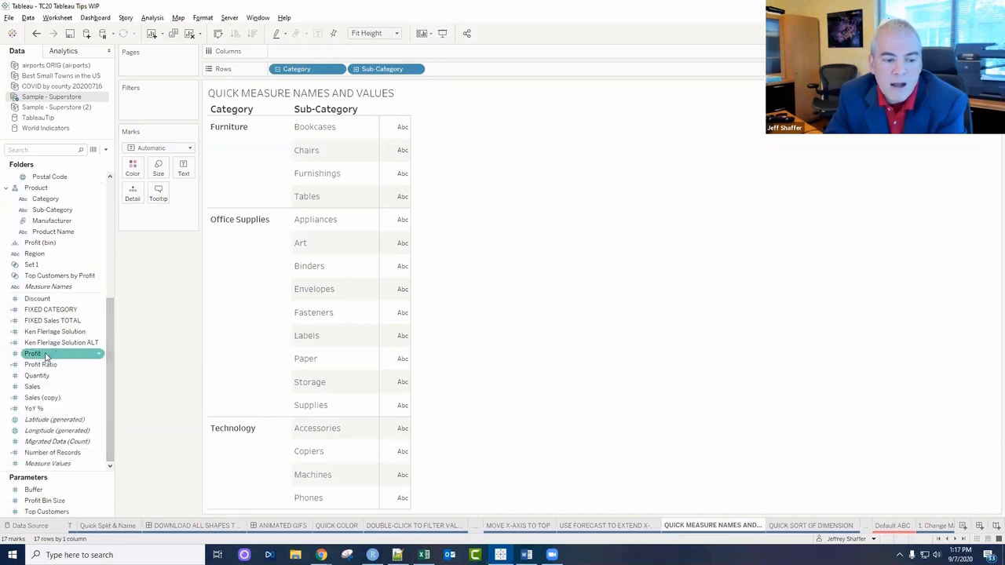
left_click(46, 358)
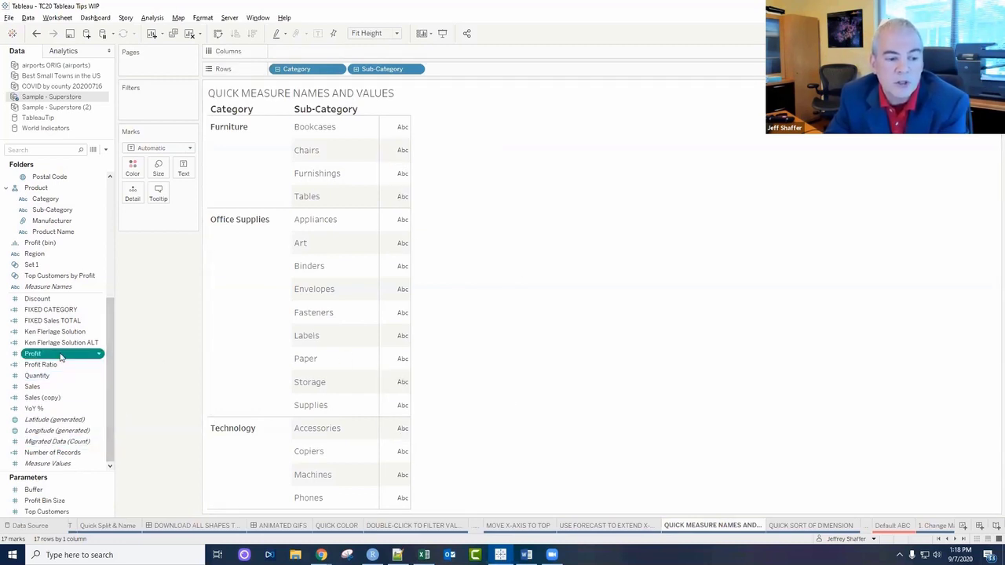
left_click_drag(60, 357, 400, 256)
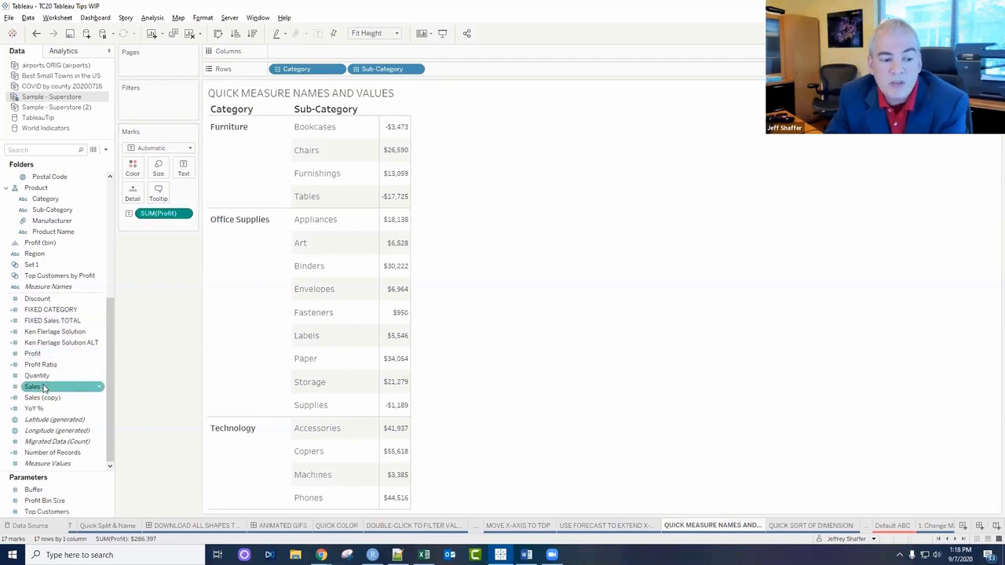
left_click_drag(43, 387, 397, 254)
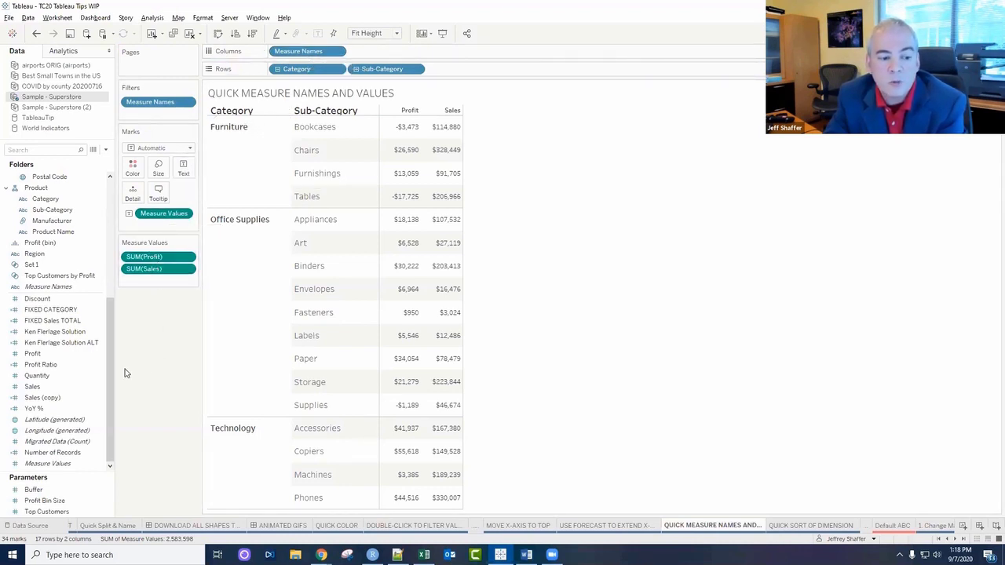
left_click_drag(66, 374, 452, 263)
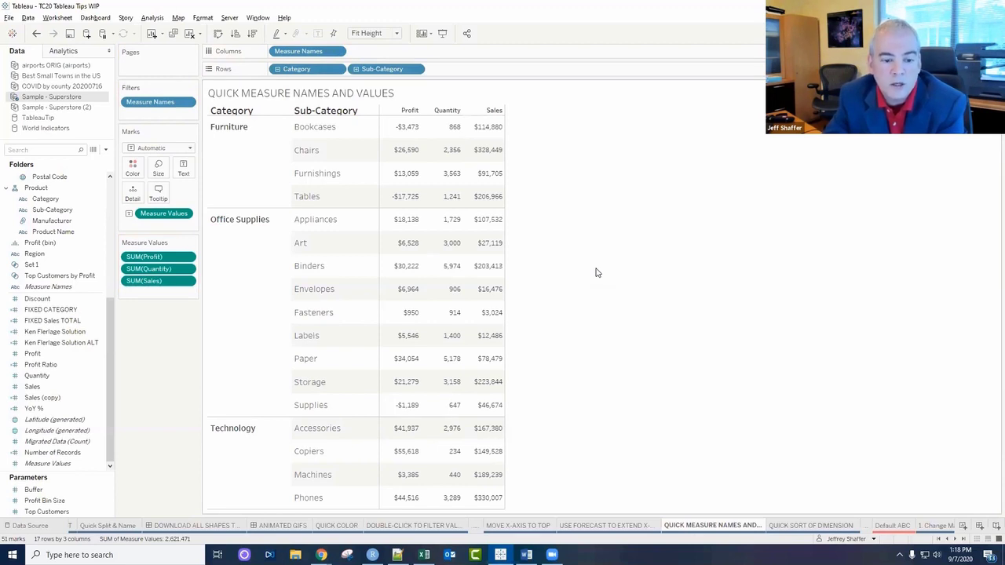
Go to the QUICK SORT OF DIMENSION sheet and try selecting the region labels below the bars
left_click(817, 528)
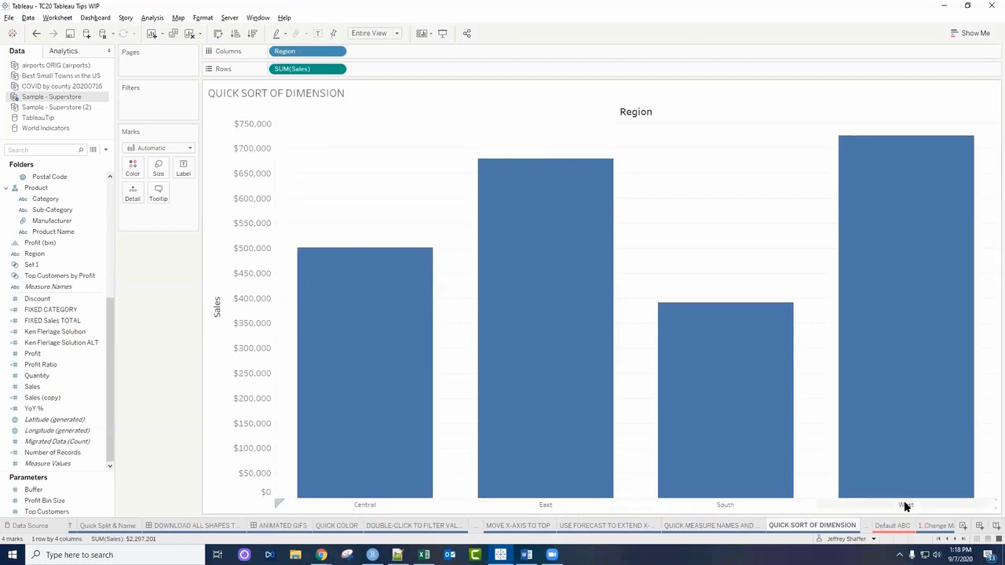
left_click(377, 507)
left_click(542, 506)
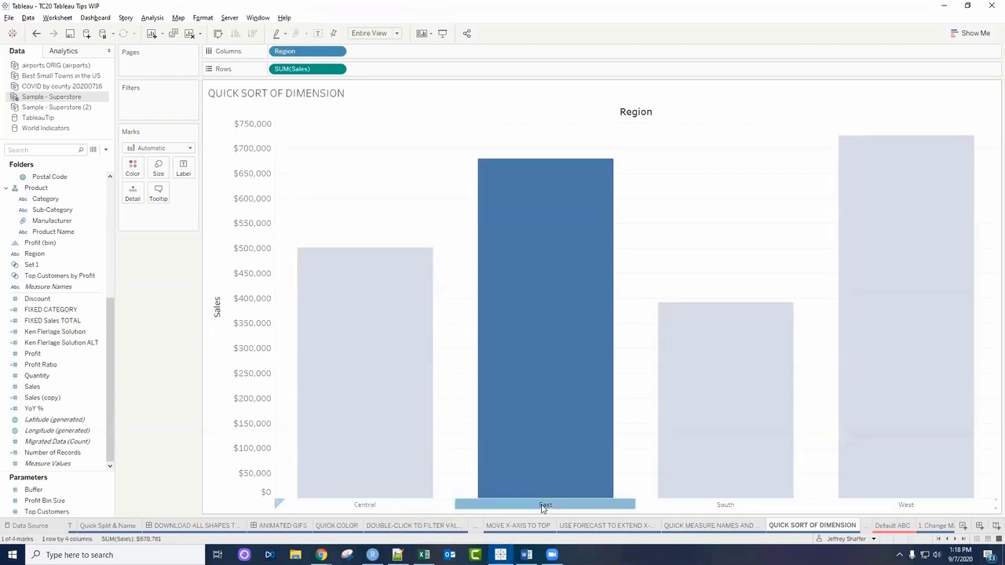
left_click(542, 505)
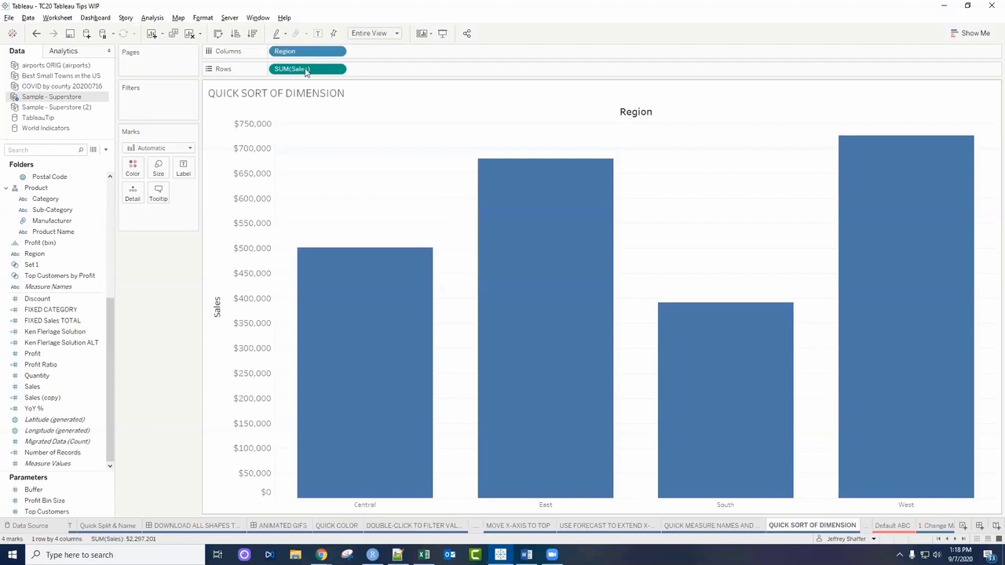
Swap the chart's rows and columns to place Central after East, and swap them back
left_click(216, 33)
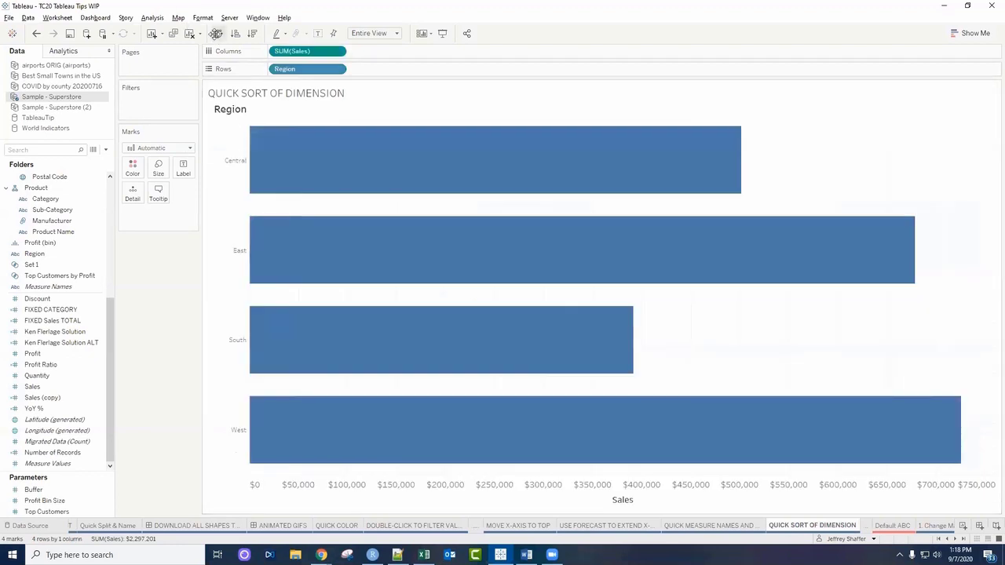
left_click_drag(235, 161, 239, 296)
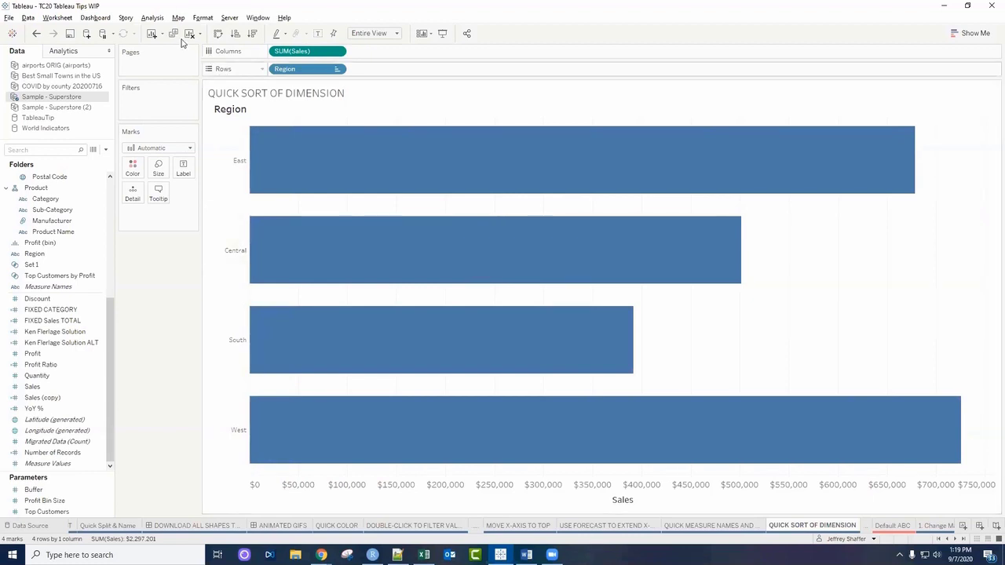
left_click(219, 34)
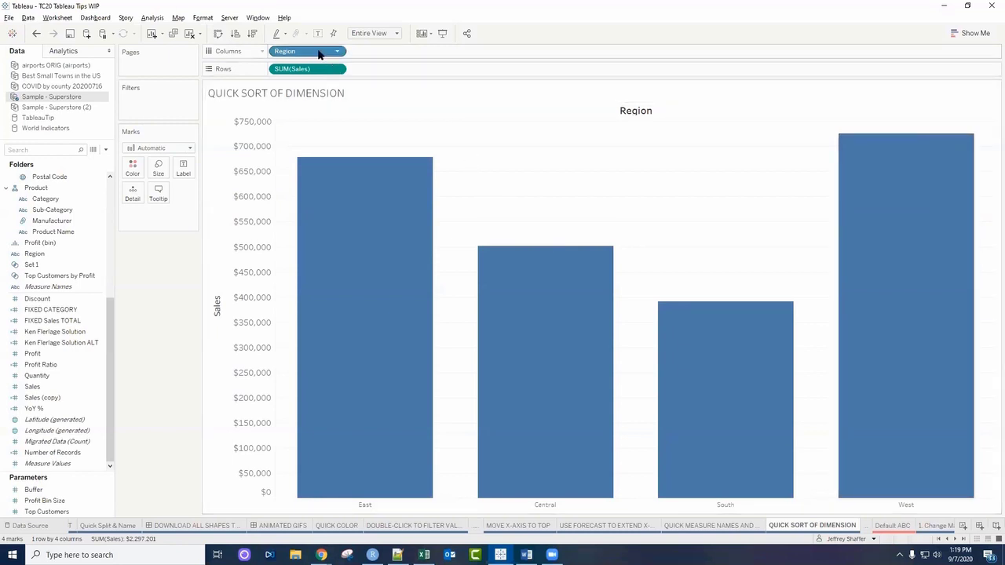
Use a temporary duplicate of Region on Columns to sort West first and East last, and remove the duplicate
left_click_drag(314, 53, 404, 51)
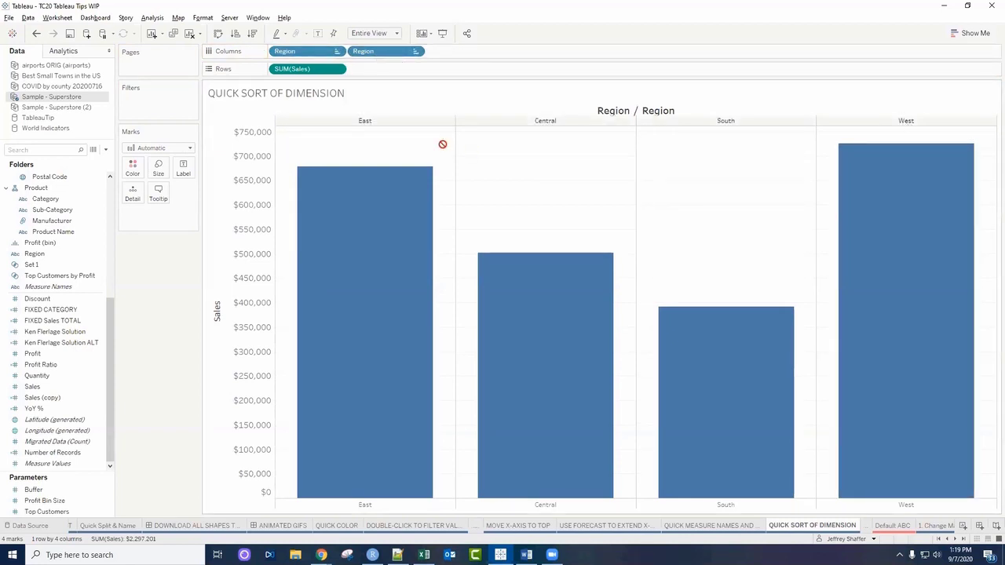
left_click(351, 124)
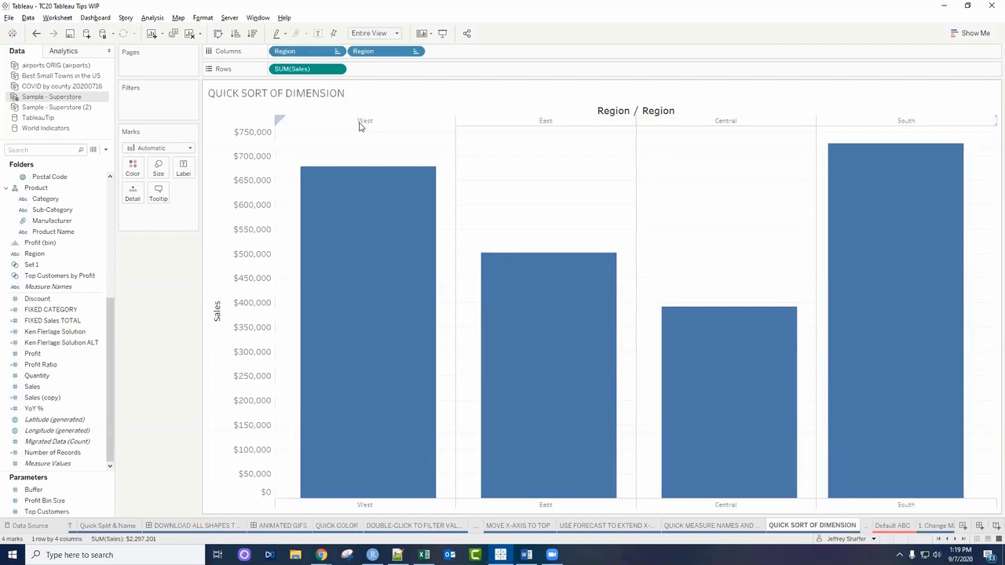
left_click_drag(634, 121, 923, 121)
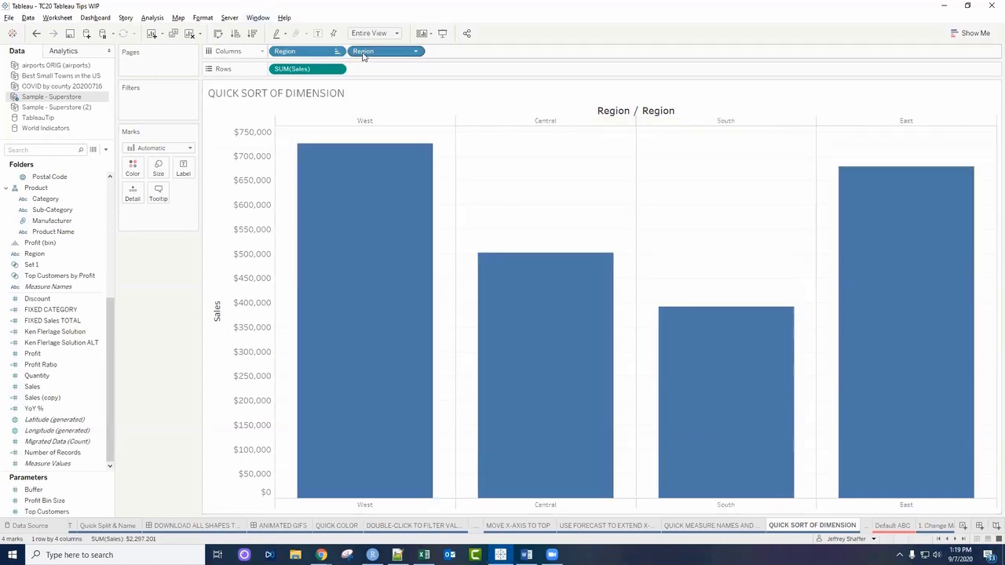
left_click_drag(363, 57, 364, 24)
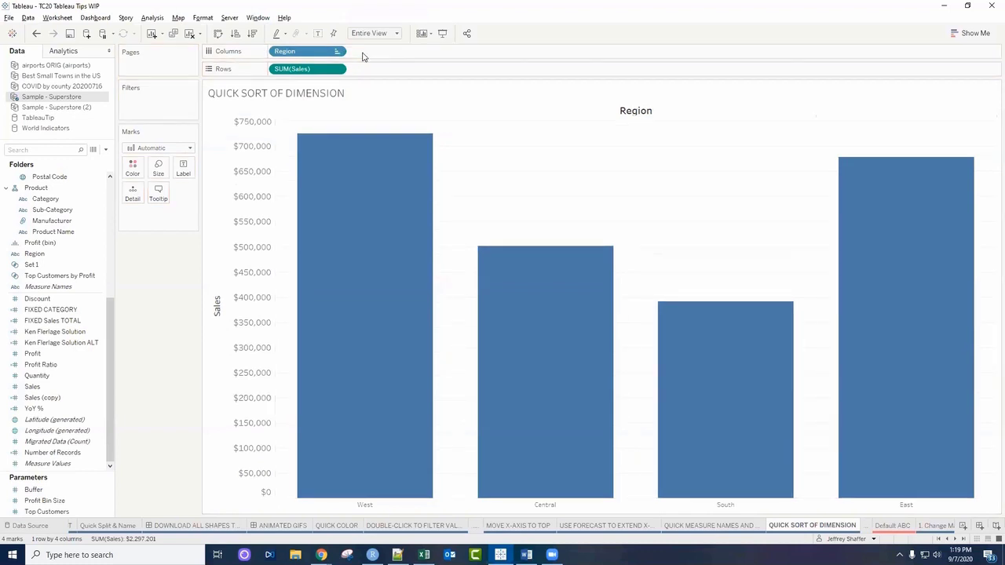